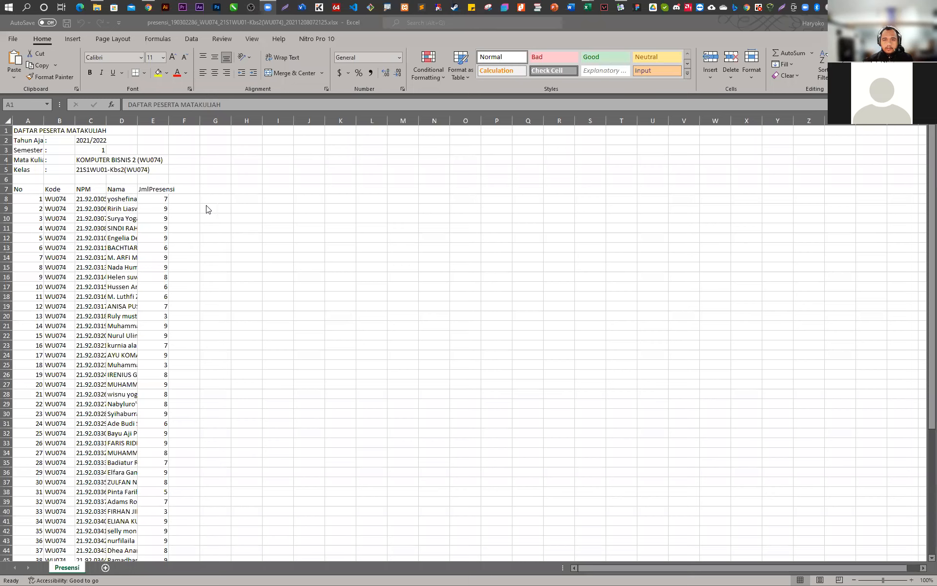
# Narrow column A so that it only fits the row numbering of the participant list
pyautogui.doubleClick(43, 121)
pyautogui.moveTo(112, 122); pyautogui.dragTo(25, 130)
pyautogui.click(314, 226)
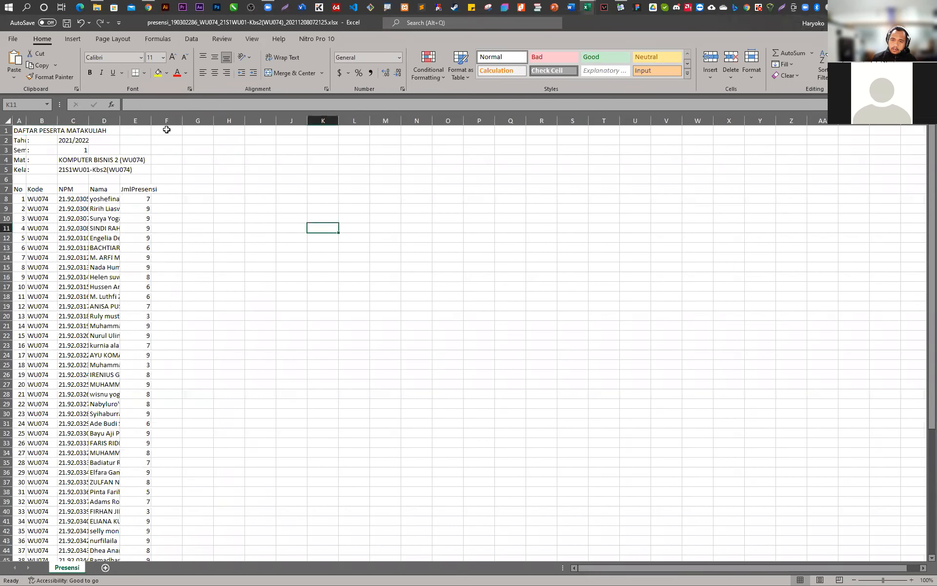
# Adjust the widths of columns B, C and D to fit the course codes, NPM numbers and participant names
pyautogui.scroll(-11, 163, 242)
pyautogui.scroll(-1, 163, 242)
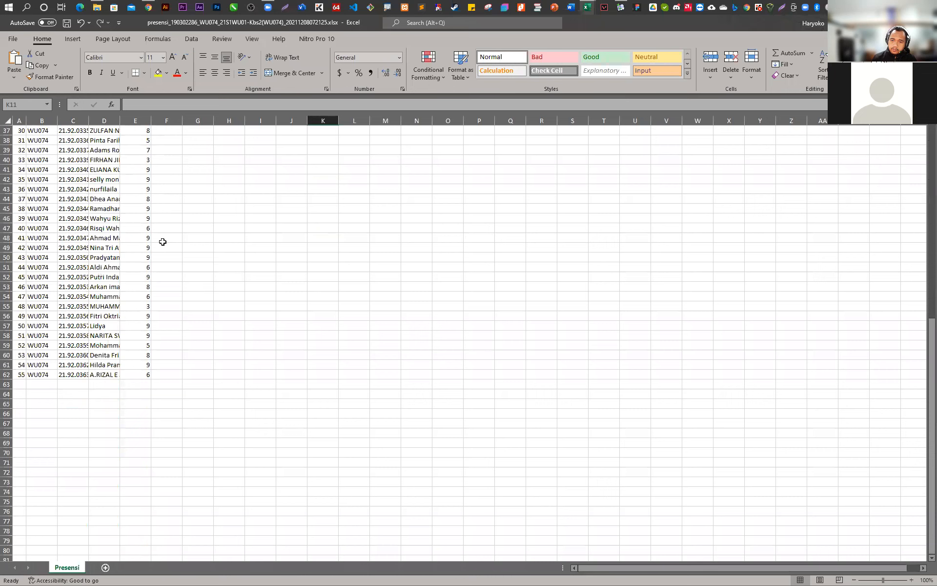
pyautogui.scroll(12, 130, 342)
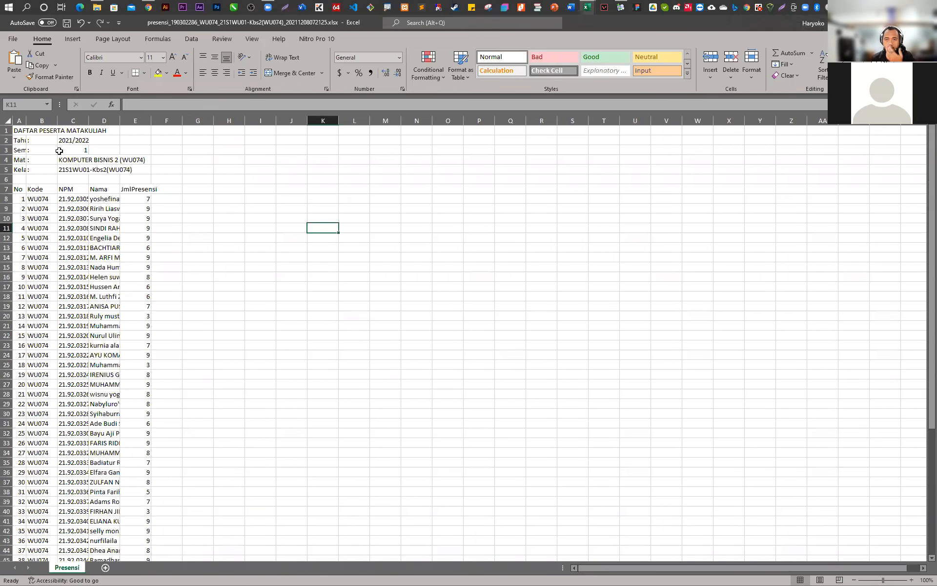
pyautogui.doubleClick(55, 118)
pyautogui.click(66, 120)
pyautogui.doubleClick(82, 120)
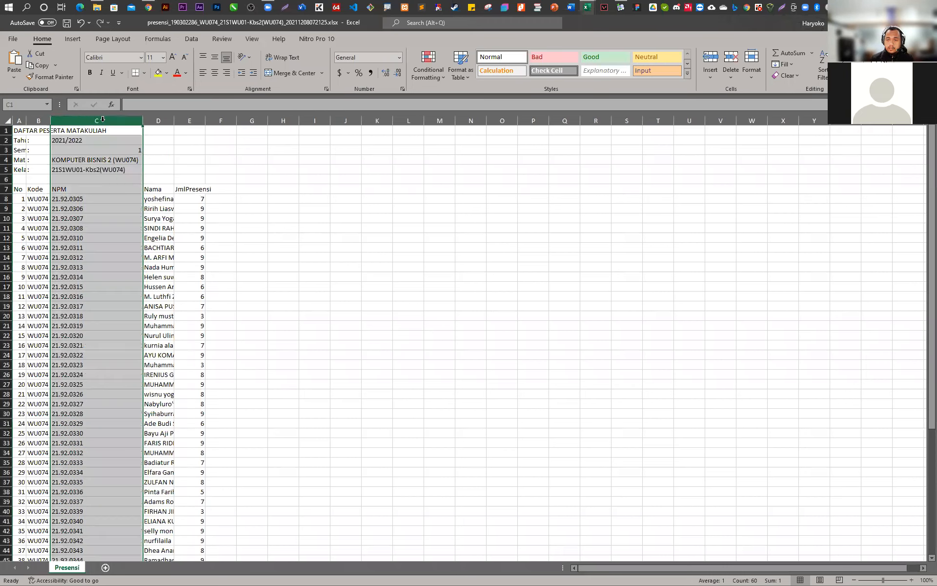
pyautogui.moveTo(143, 122); pyautogui.dragTo(192, 120)
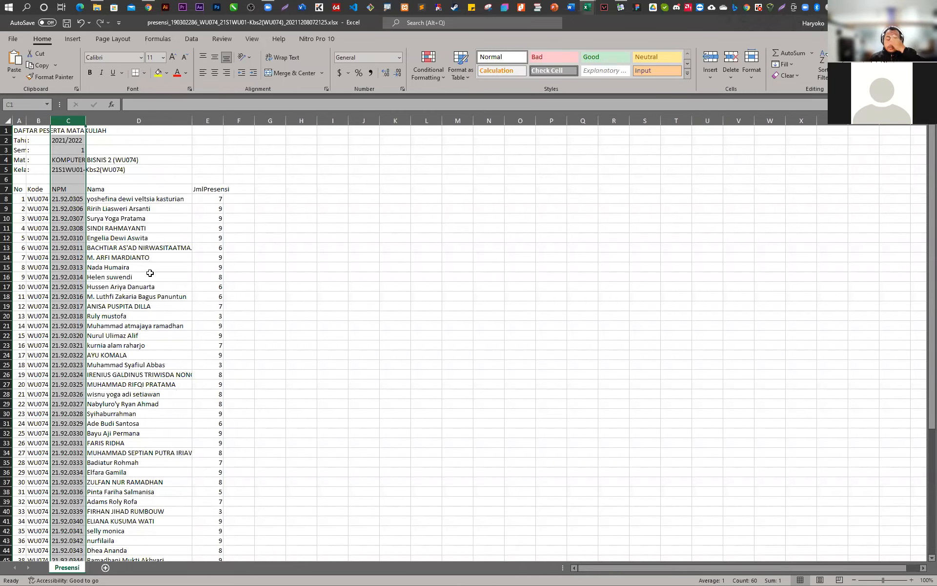
# Review the capitalization of the names in column D and autofit column E to its JmlPresensi heading
pyautogui.click(131, 197)
pyautogui.click(129, 229)
pyautogui.click(127, 219)
pyautogui.click(127, 236)
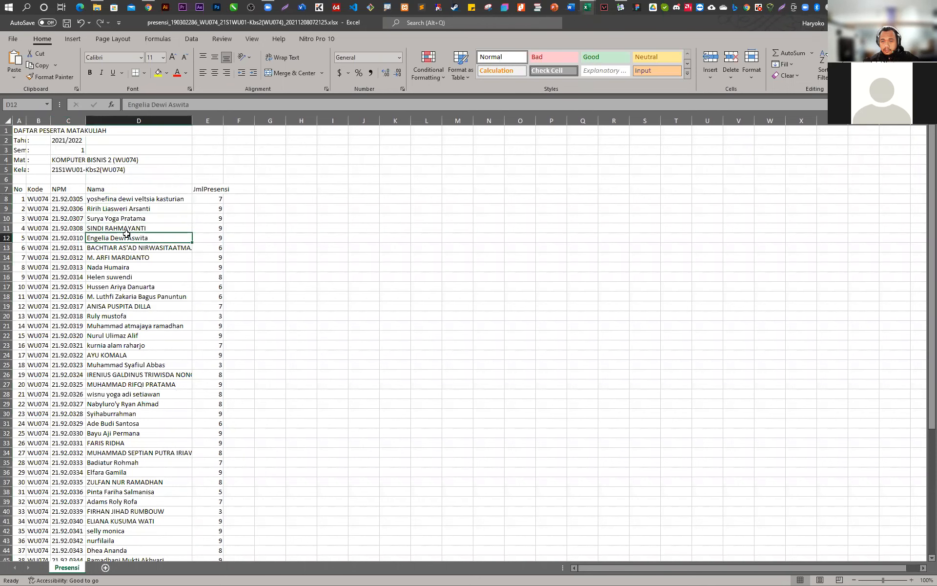
pyautogui.scroll(-13, 127, 234)
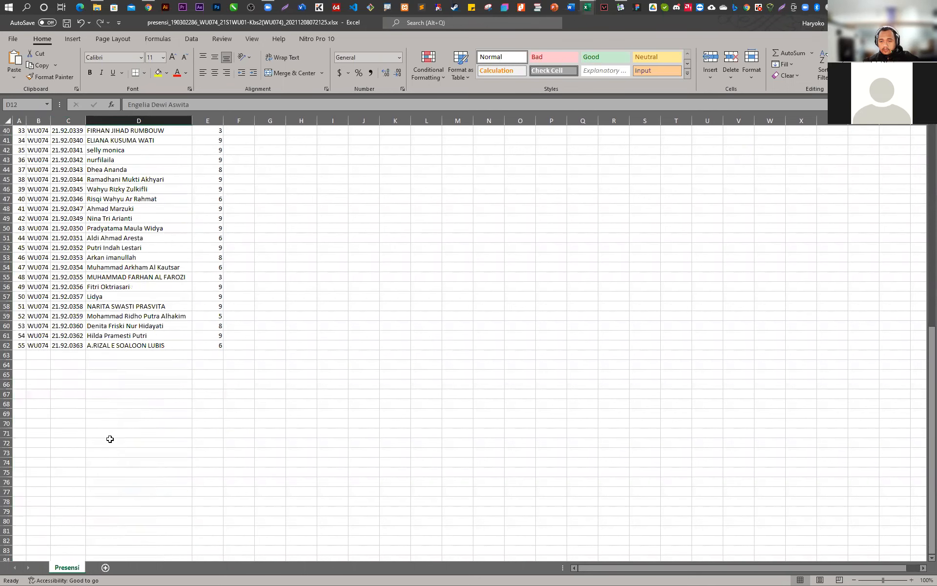
pyautogui.scroll(13, 110, 439)
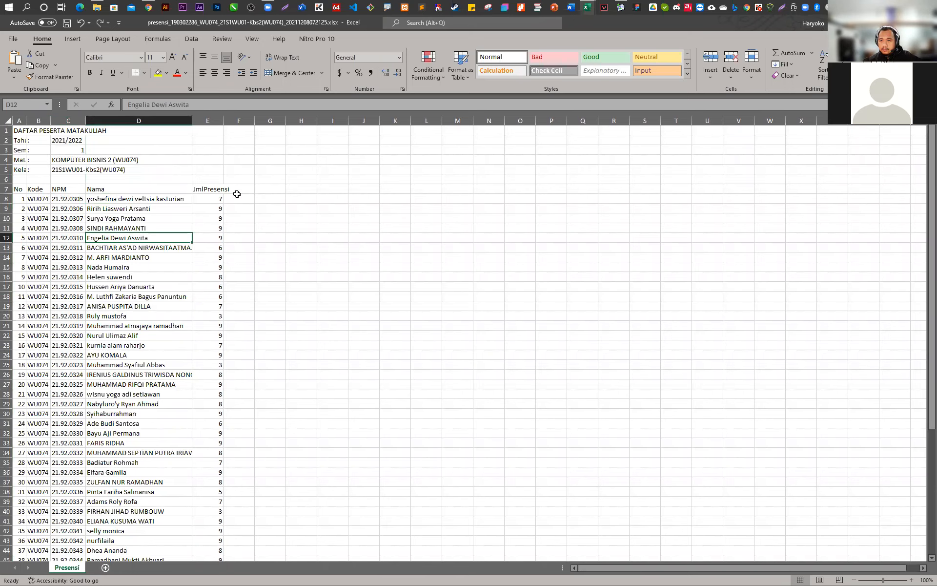
pyautogui.doubleClick(223, 120)
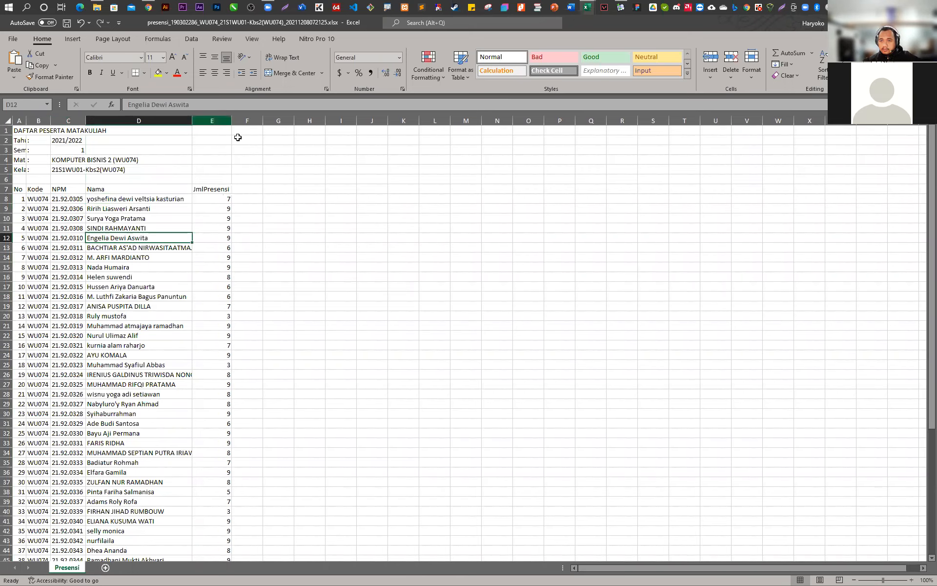
# Enter the formula =PROPER(D8) in cell F8 to convert the first participant's name to proper case
pyautogui.click(253, 195)
pyautogui.write('=')
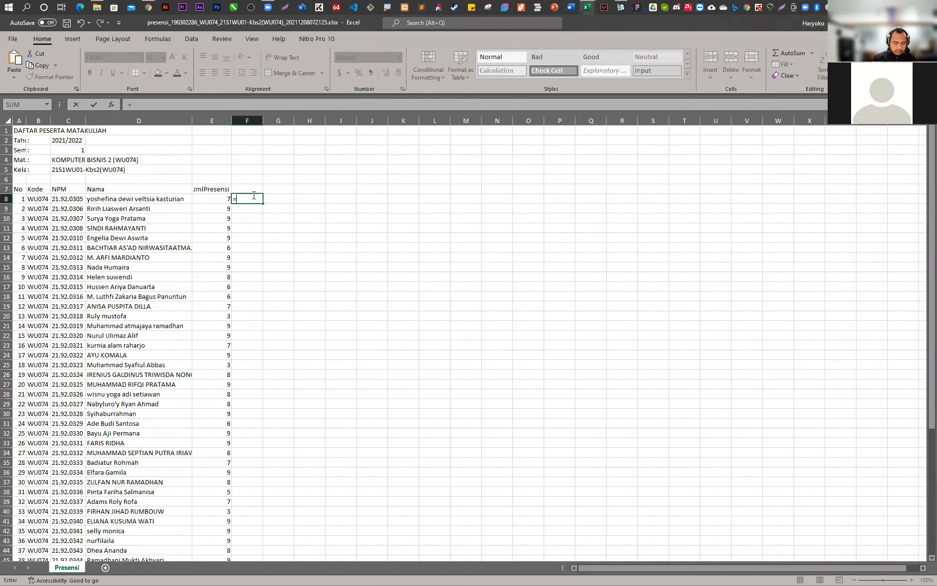
pyautogui.write('P')
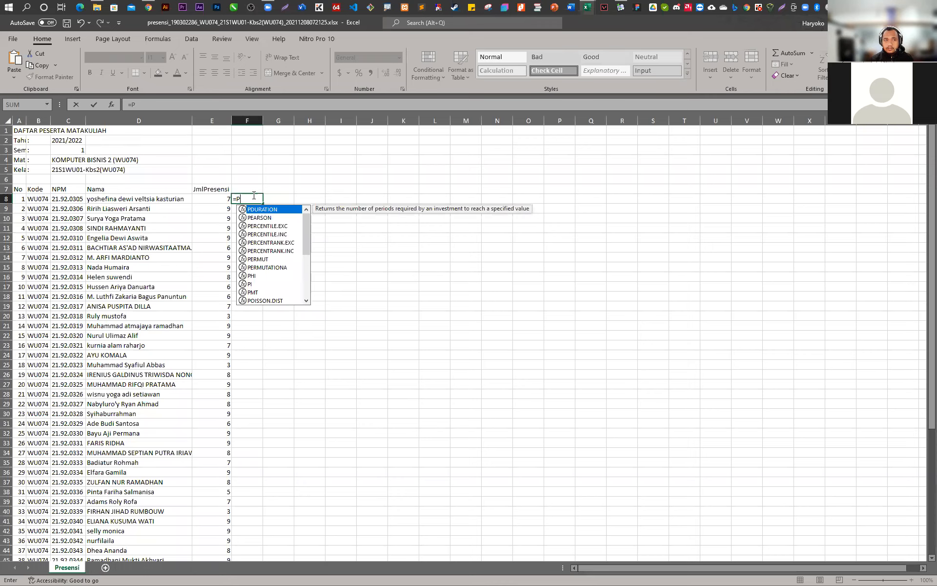
pyautogui.write('ROPER')
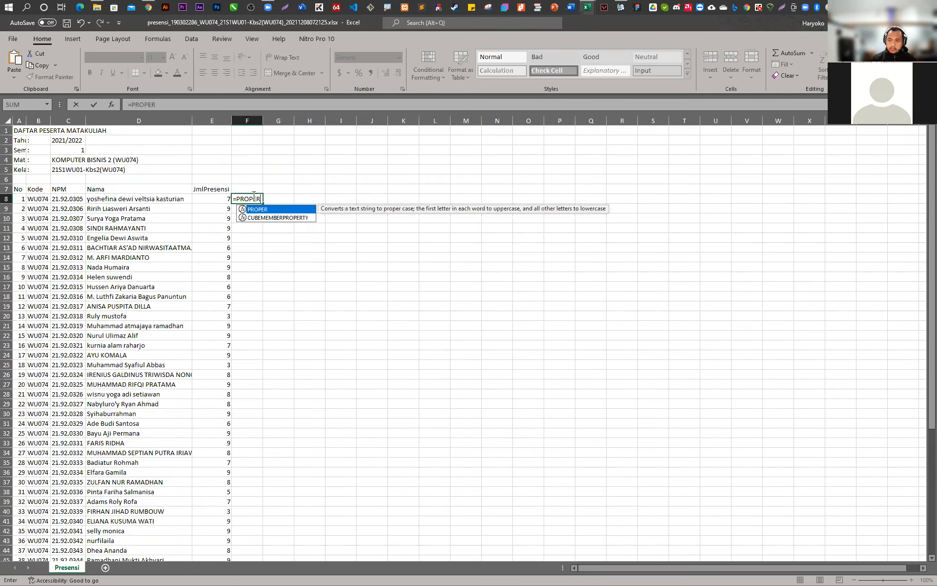
pyautogui.write('(')
pyautogui.press('Left')
pyautogui.press('Left')
pyautogui.press('Left')
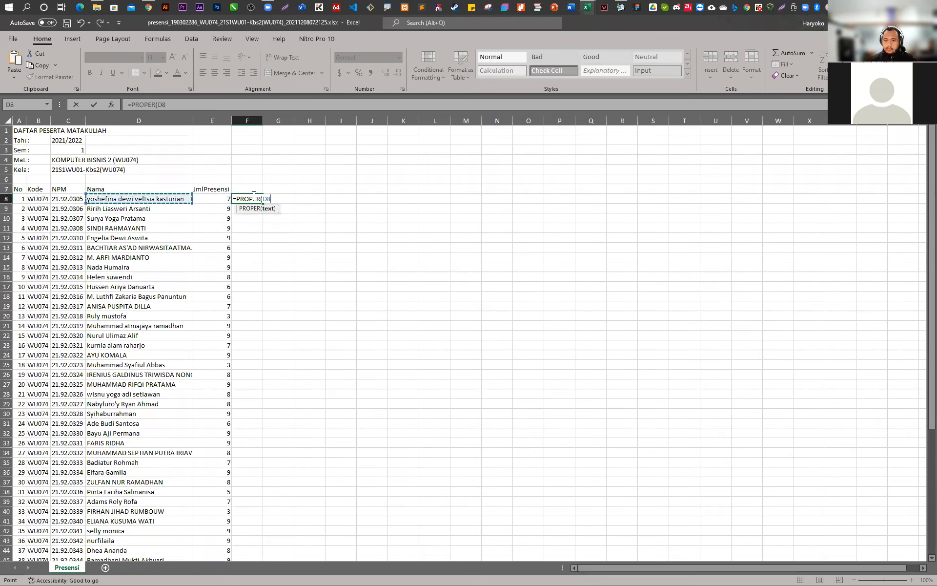
pyautogui.press('Right')
pyautogui.press('Return')
pyautogui.click(254, 196)
# Shorten the heading in cell E7 to Presensi and autofit column E to it
pyautogui.scroll(5, 254, 196)
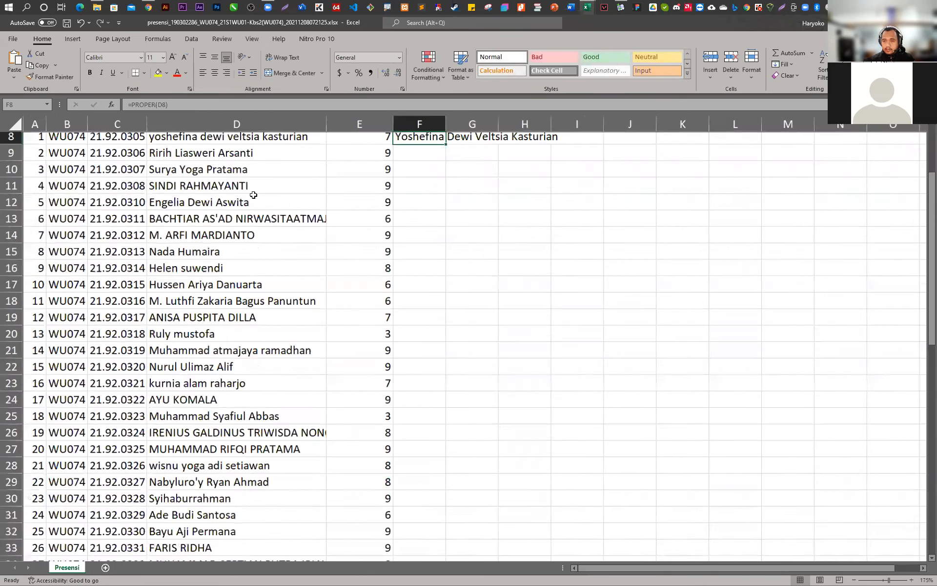
pyautogui.scroll(5, 253, 195)
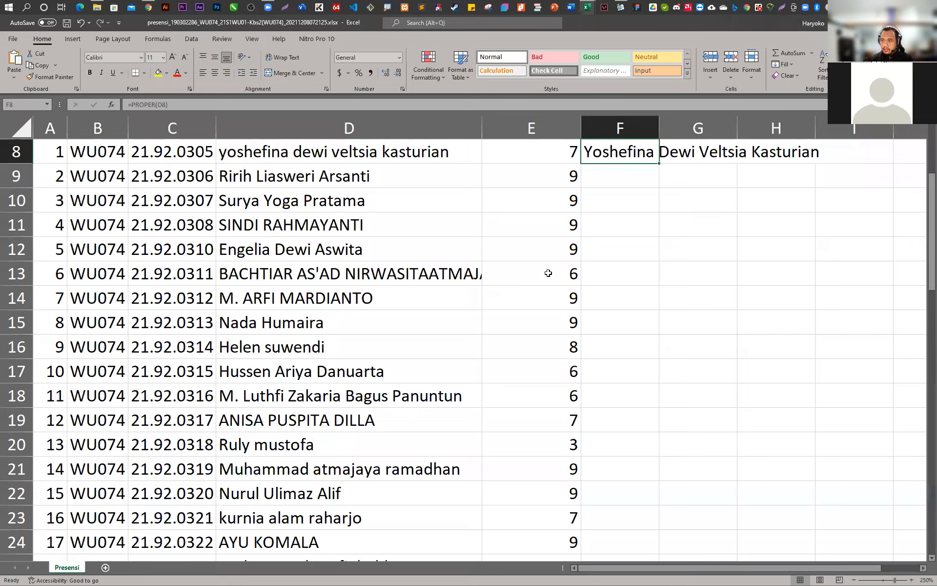
pyautogui.scroll(3, 585, 257)
pyautogui.scroll(-3, 613, 313)
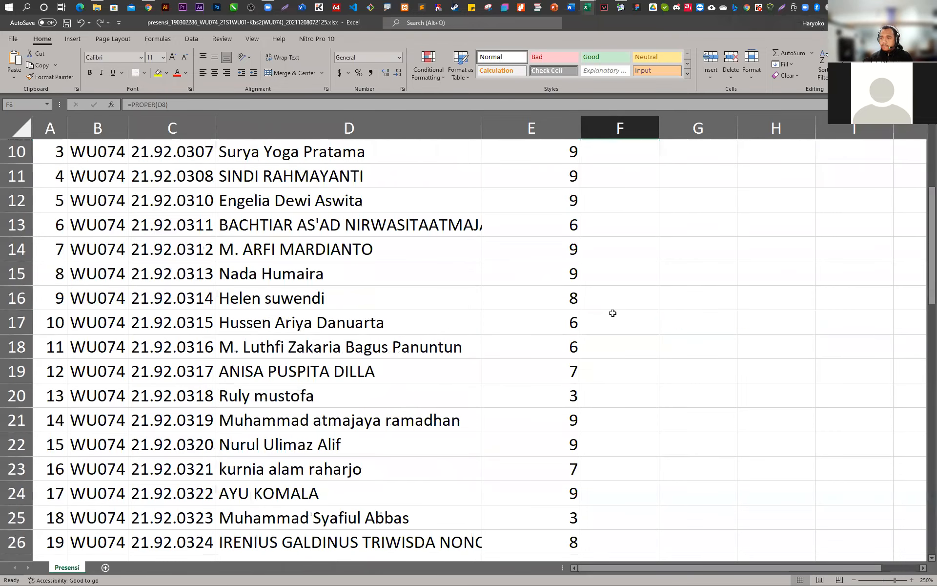
pyautogui.scroll(2, 612, 313)
pyautogui.doubleClick(510, 227)
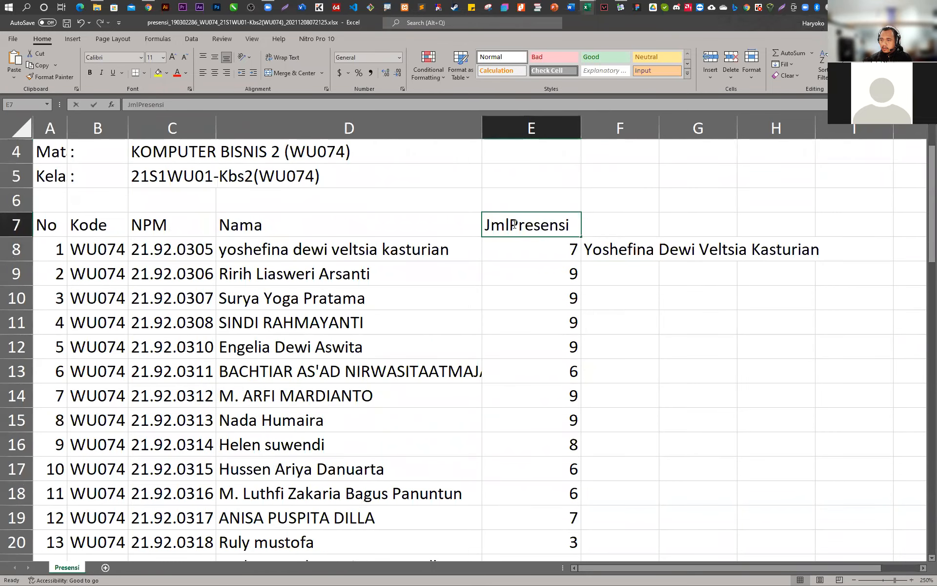
pyautogui.moveTo(510, 227); pyautogui.dragTo(480, 230)
pyautogui.press('BackSpace')
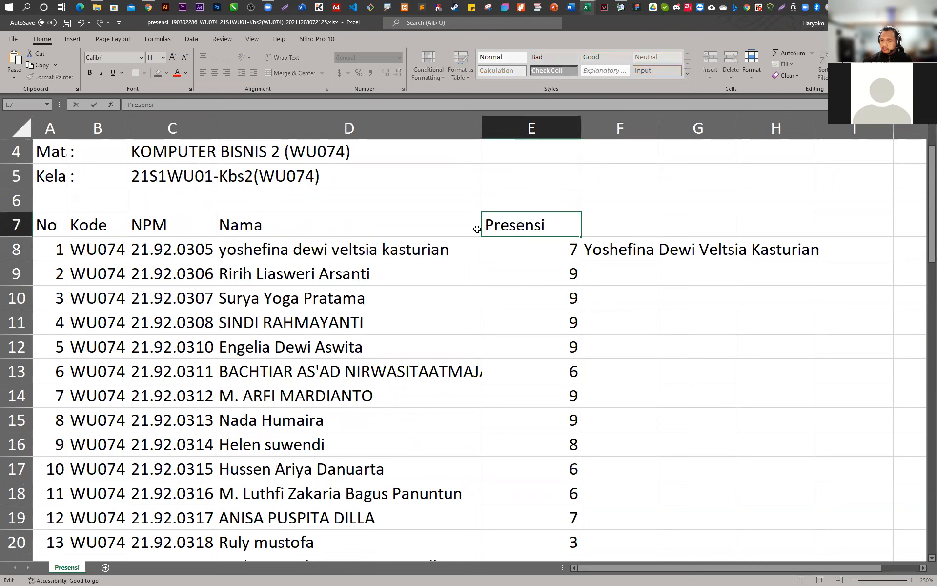
pyautogui.press('Return')
pyautogui.doubleClick(581, 123)
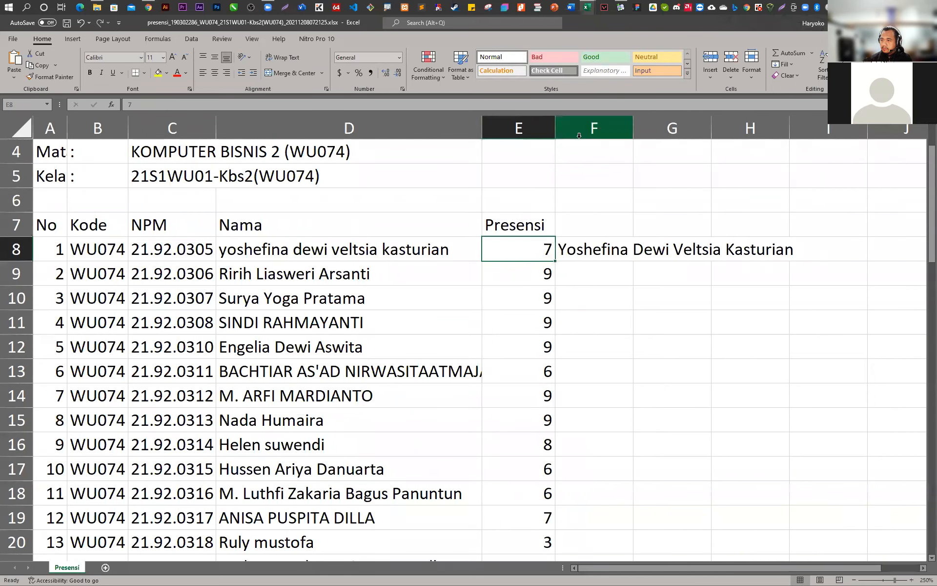
# Fill the PROPER formula down column F for all participants and paste the results as values over the names from D8
pyautogui.click(576, 248)
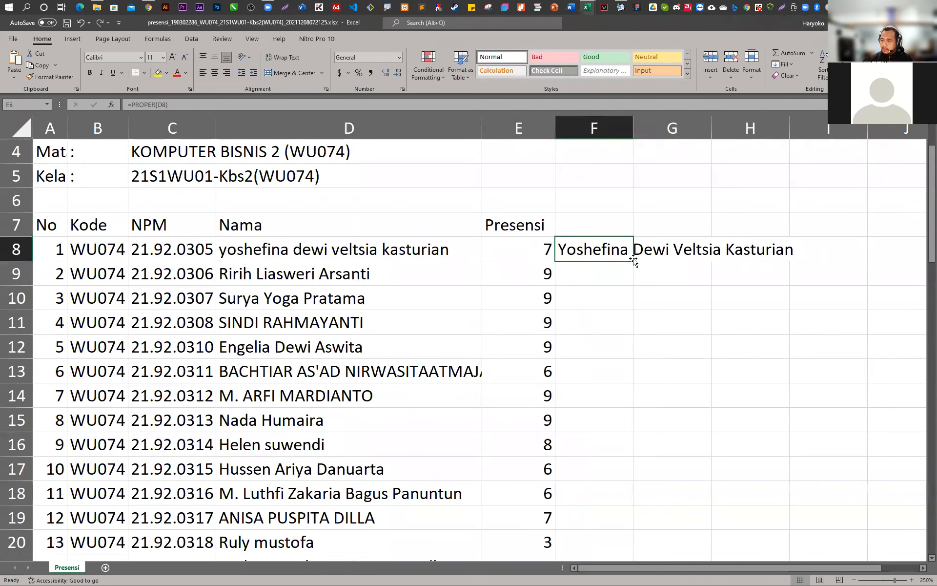
pyautogui.doubleClick(634, 262)
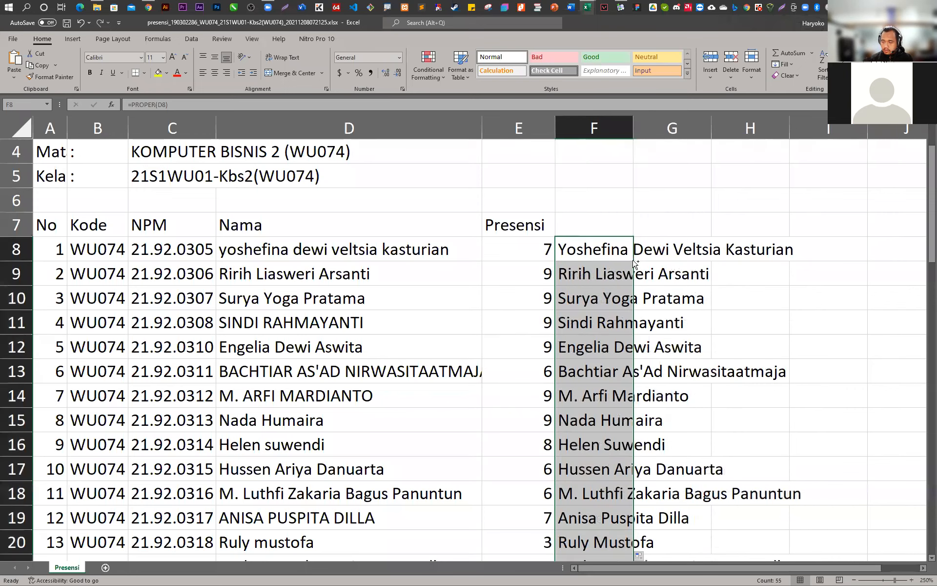
pyautogui.hotkey('ctrl', 'c')
pyautogui.rightClick(311, 251)
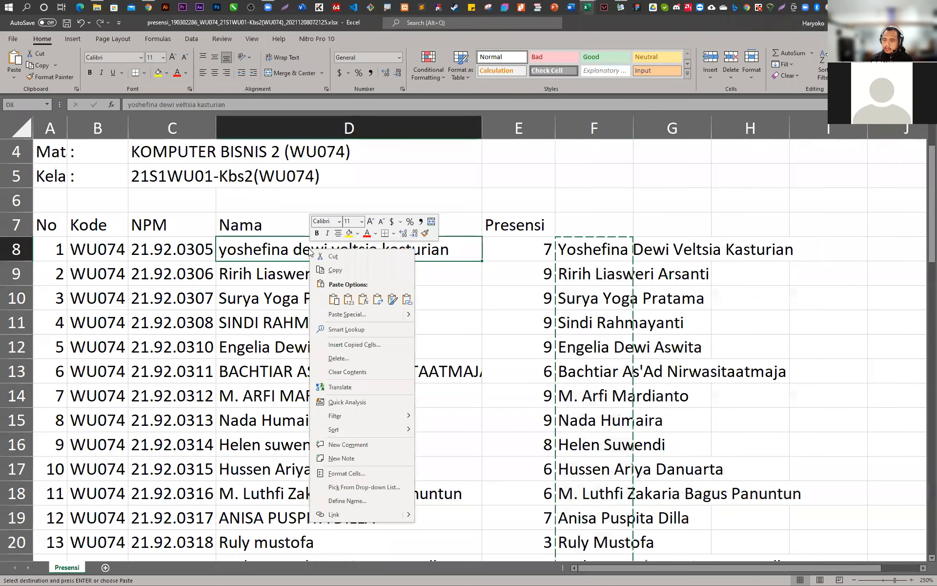
pyautogui.click(349, 299)
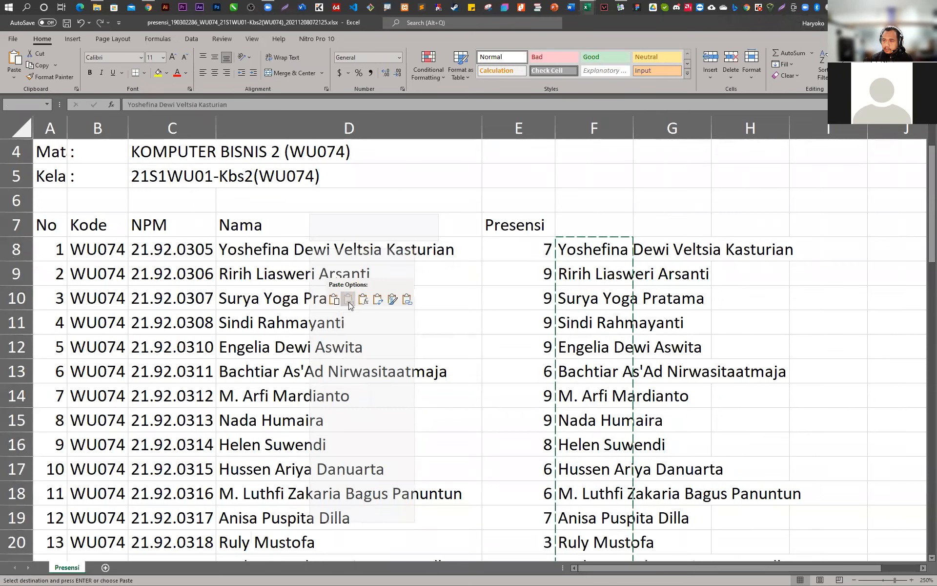
# Clear the helper formulas from column F, from F8 down to the last participant
pyautogui.click(605, 258)
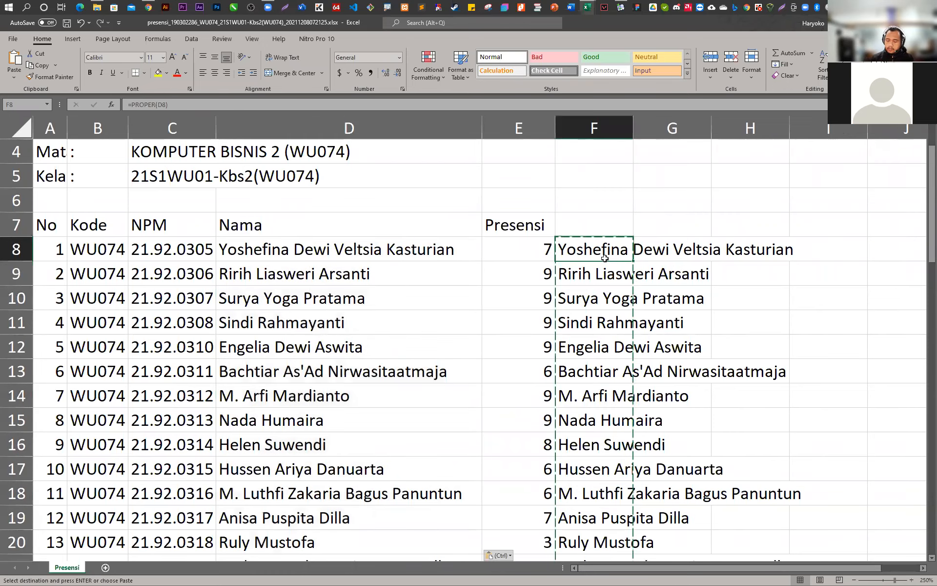
pyautogui.hotkey('ctrl', 'shift', 'Down')
pyautogui.press('Delete')
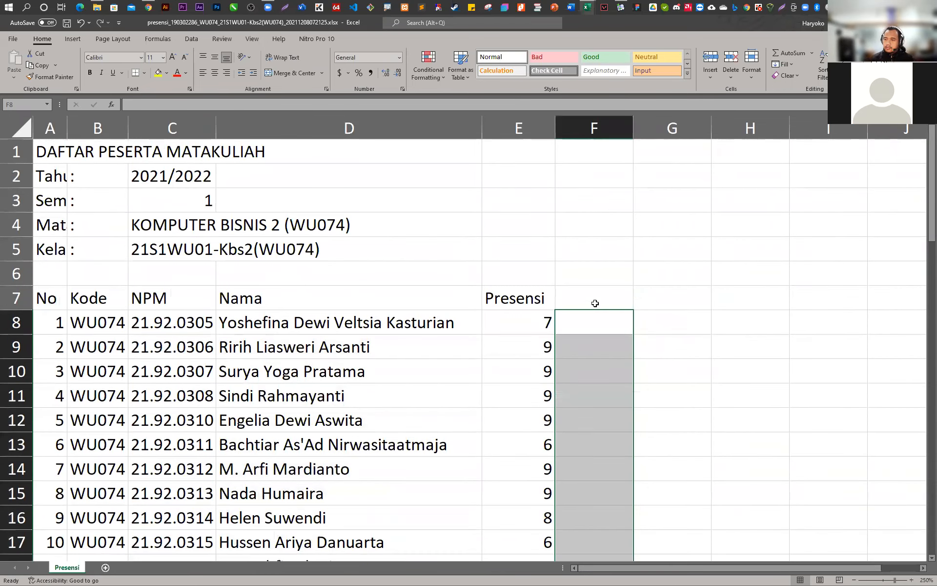
pyautogui.click(605, 326)
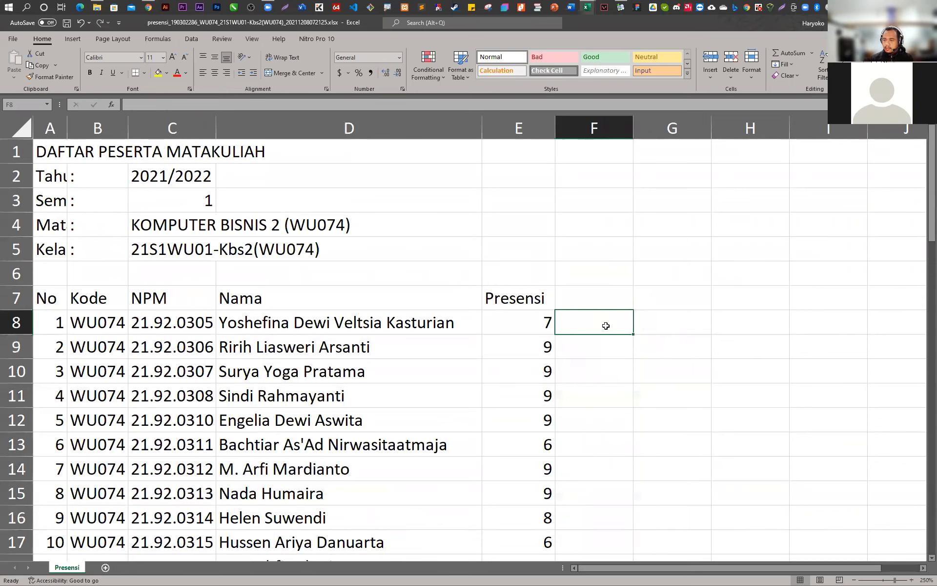
# Restore the helper formulas in column F and clear the whole range from F8 down again
pyautogui.hotkey('ctrl', 'v')
pyautogui.click(728, 295)
pyautogui.click(578, 322)
pyautogui.hotkey('shift', 'Down')
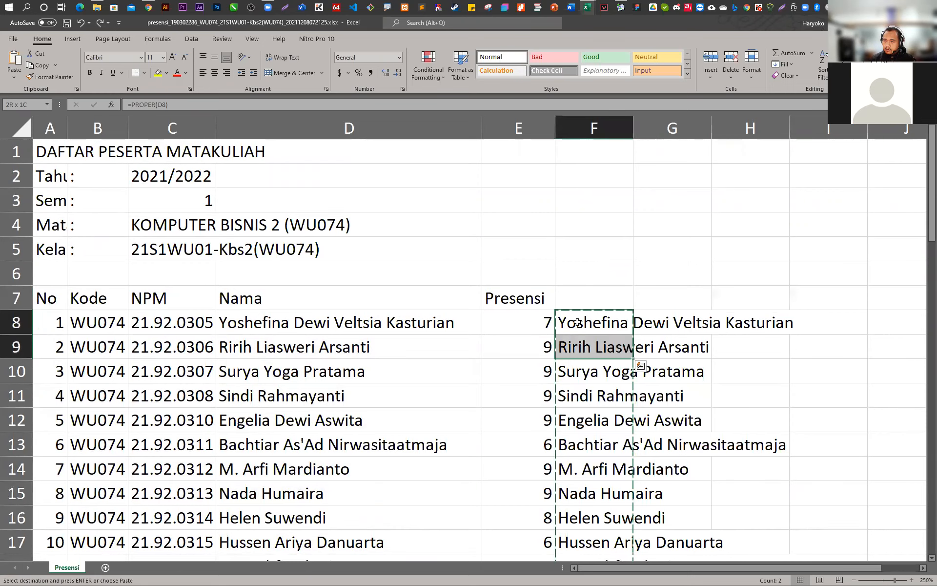
pyautogui.hotkey('ctrl', 'shift', 'Down')
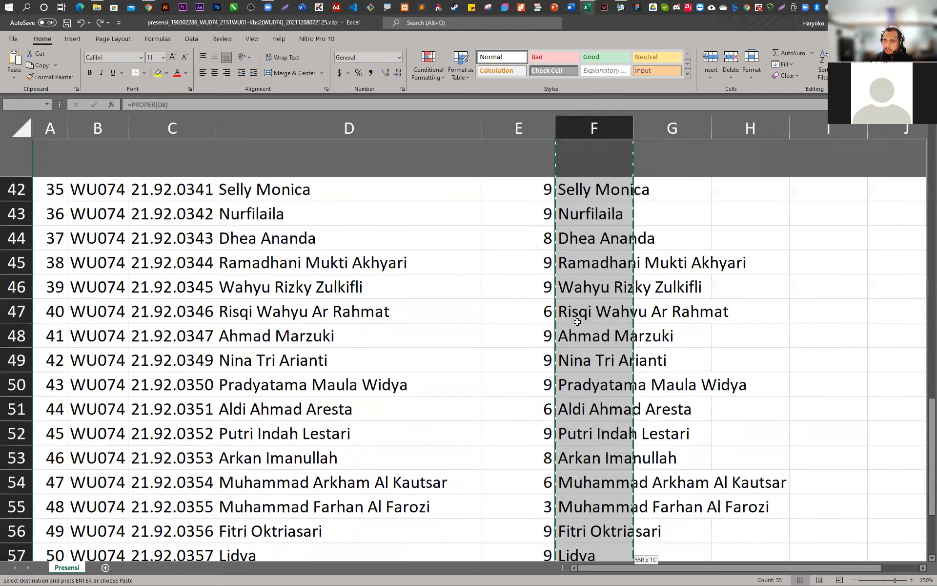
pyautogui.press('Delete')
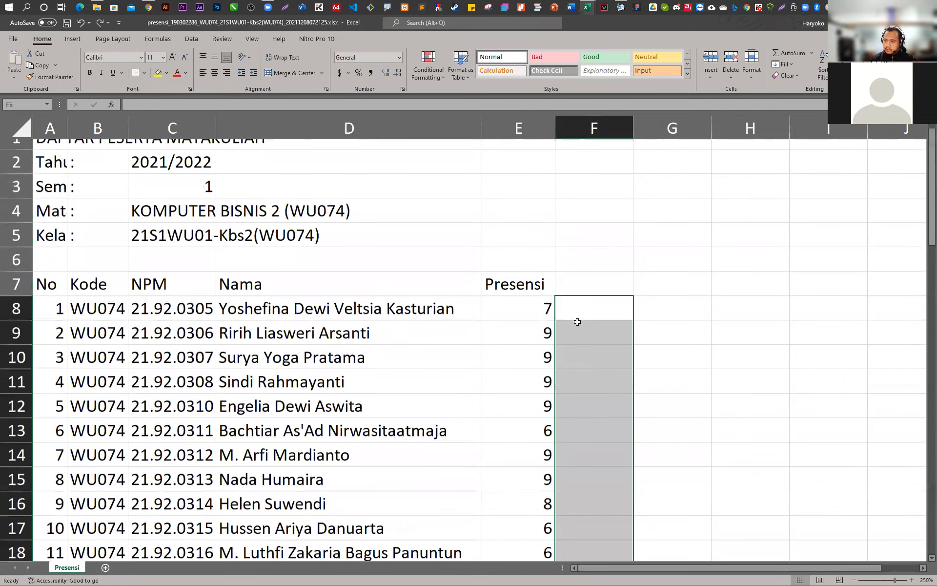
pyautogui.click(577, 322)
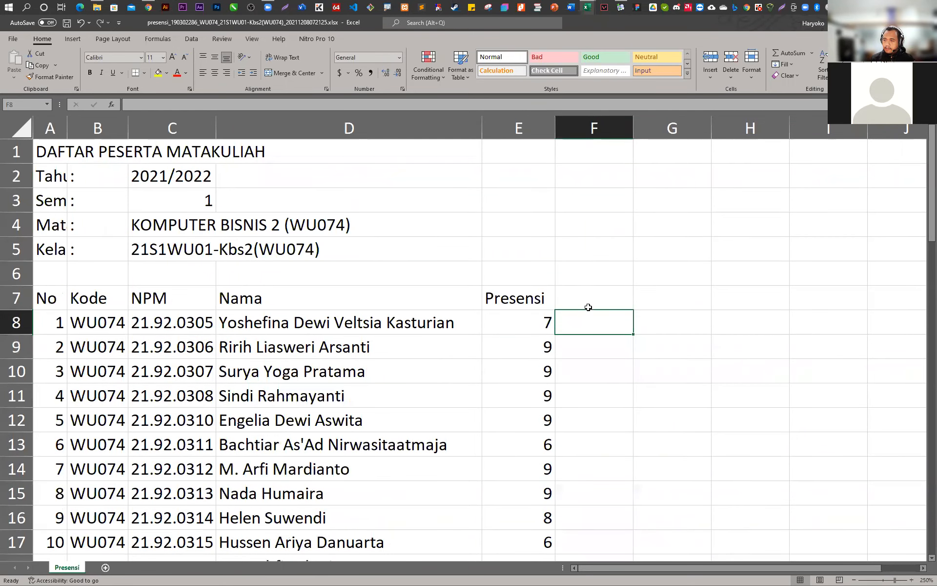
# Add the heading TP in cell F7 and autofit column F to it
pyautogui.click(588, 307)
pyautogui.write('tp')
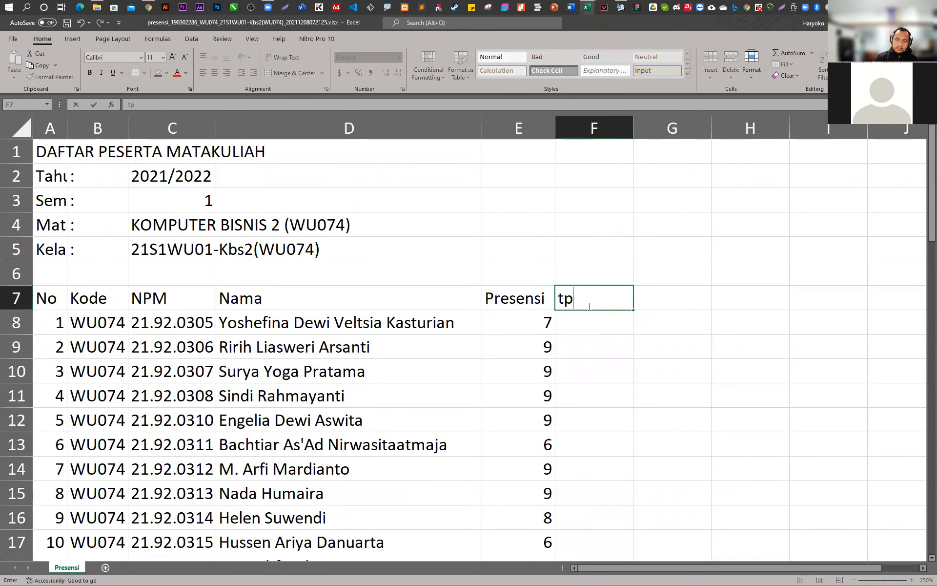
pyautogui.press('BackSpace')
pyautogui.press('BackSpace')
pyautogui.write('TP')
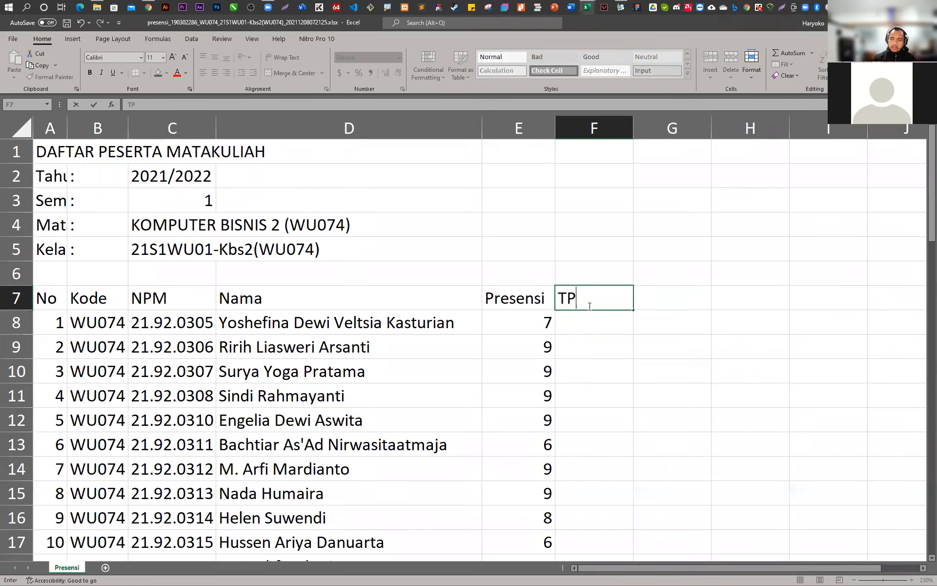
pyautogui.press('Return')
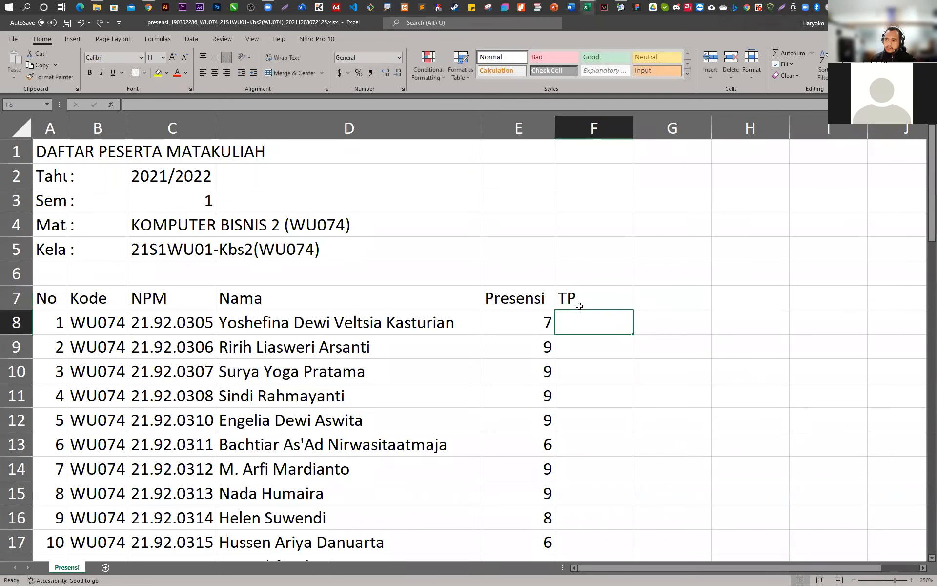
pyautogui.doubleClick(634, 120)
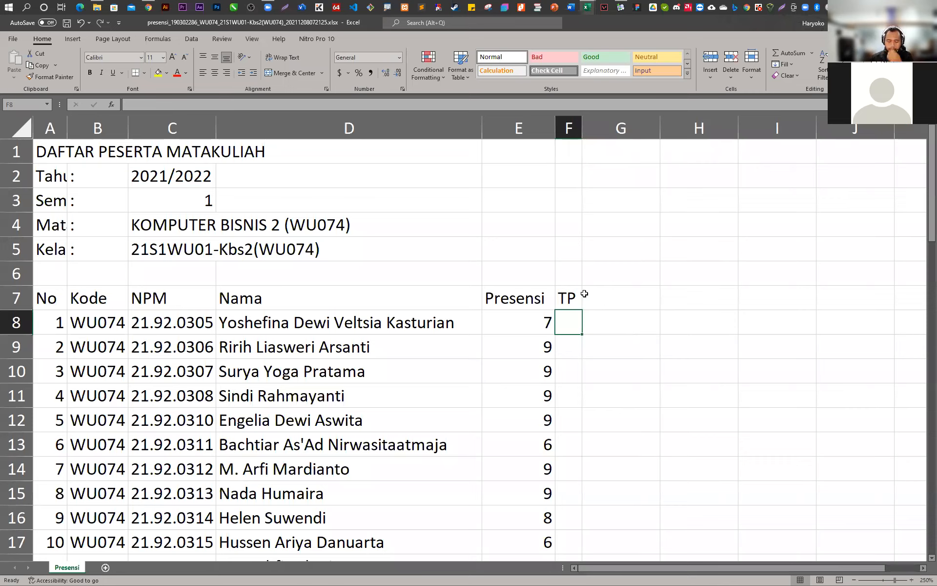
# Enter the formula =7/9*100 in cell F8 to calculate the first participant's TP percentage
pyautogui.write('=')
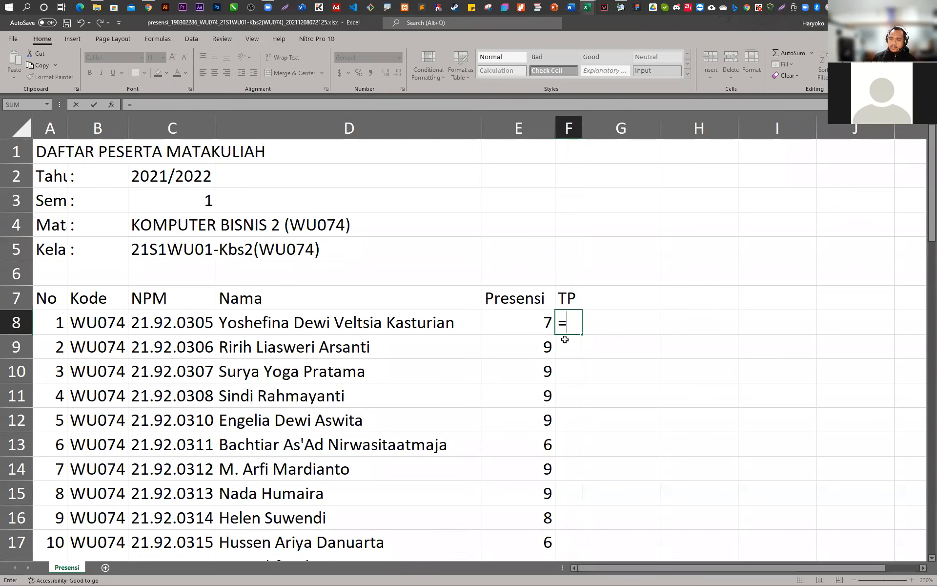
pyautogui.scroll(-19, 564, 340)
pyautogui.scroll(5, 564, 340)
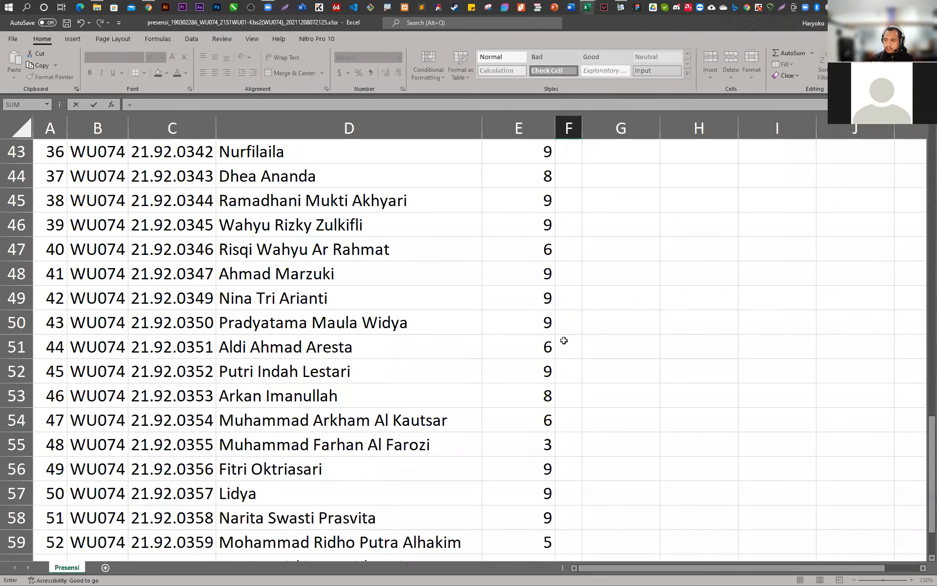
pyautogui.scroll(-5, 564, 341)
pyautogui.scroll(13, 564, 337)
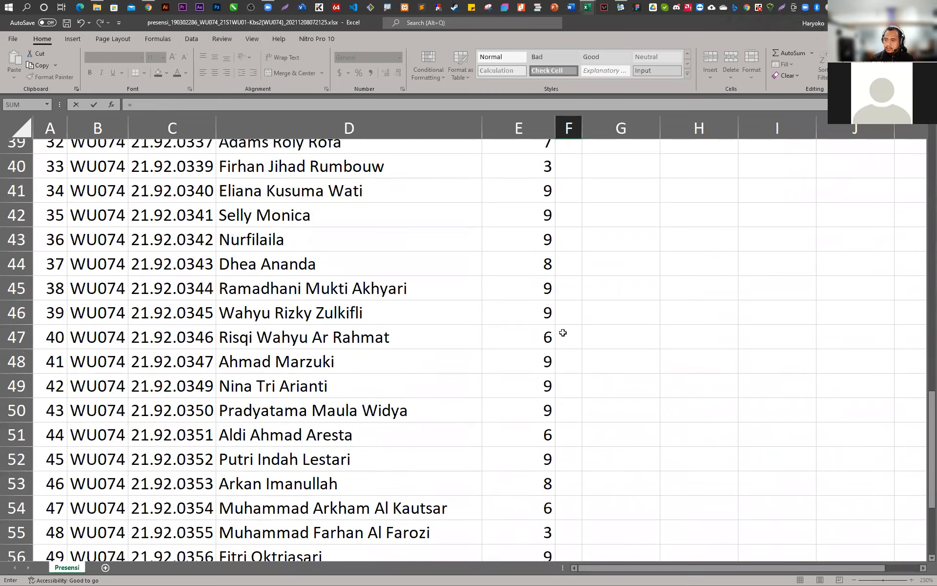
pyautogui.scroll(6, 572, 292)
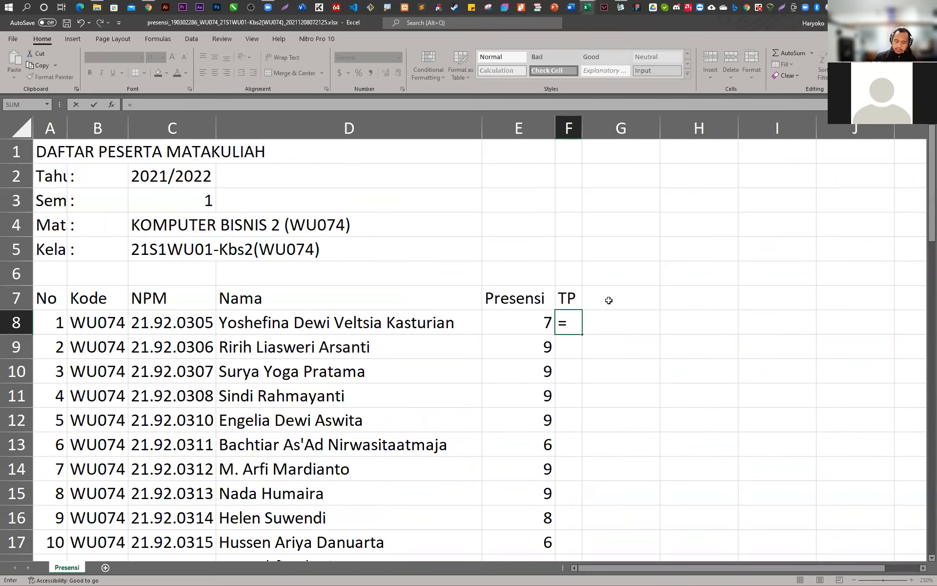
pyautogui.write('7/')
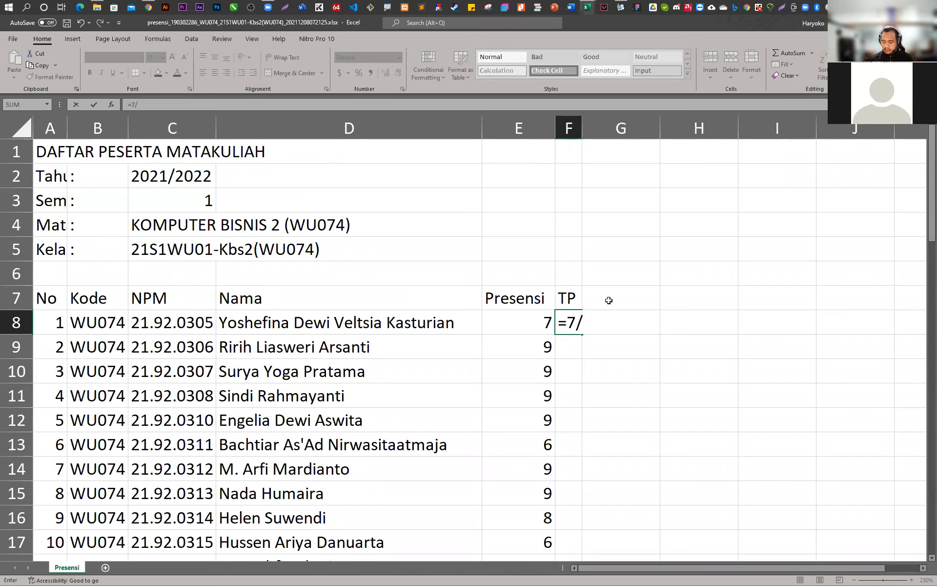
pyautogui.write('9')
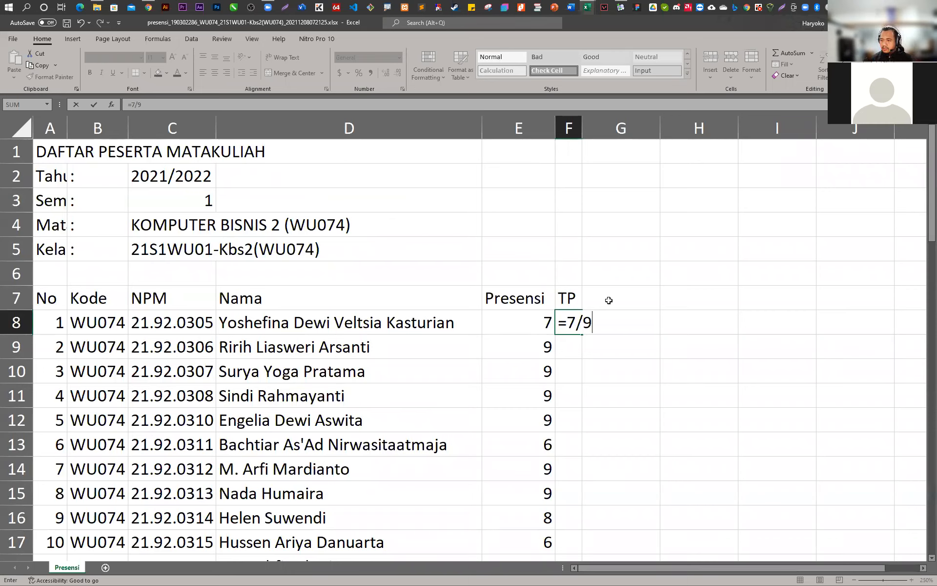
pyautogui.write('*100')
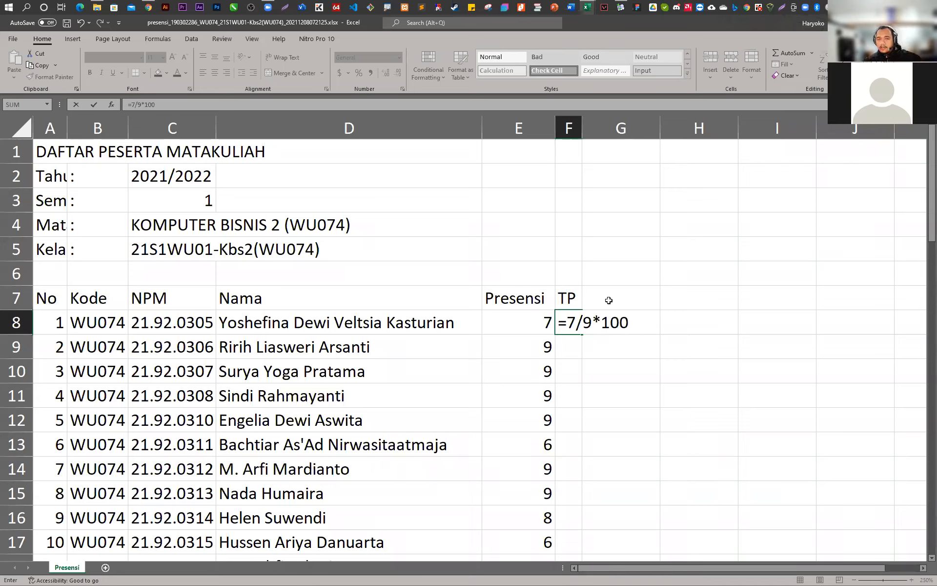
pyautogui.press('Return')
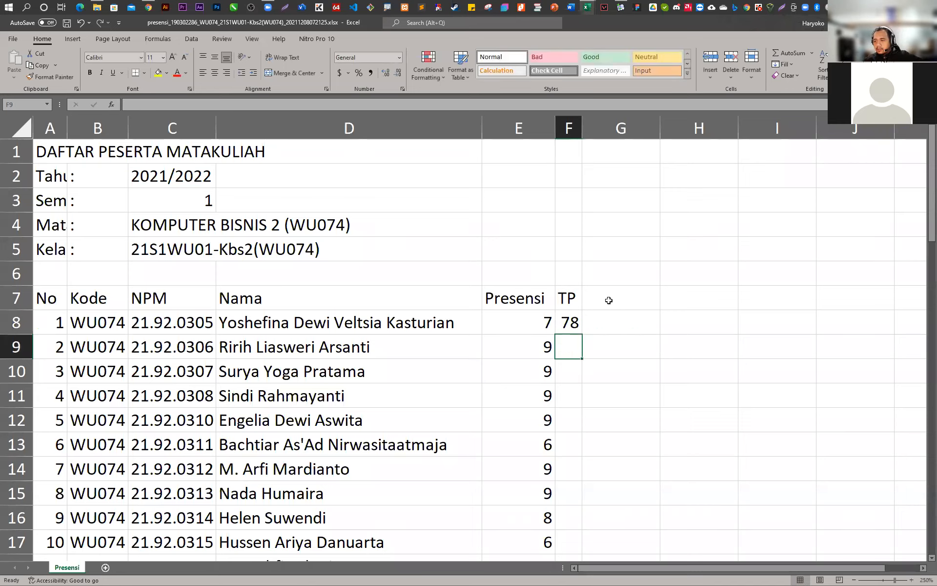
# Fill the F8 formula down the TP column for all participants and review the filled rows
pyautogui.click(575, 321)
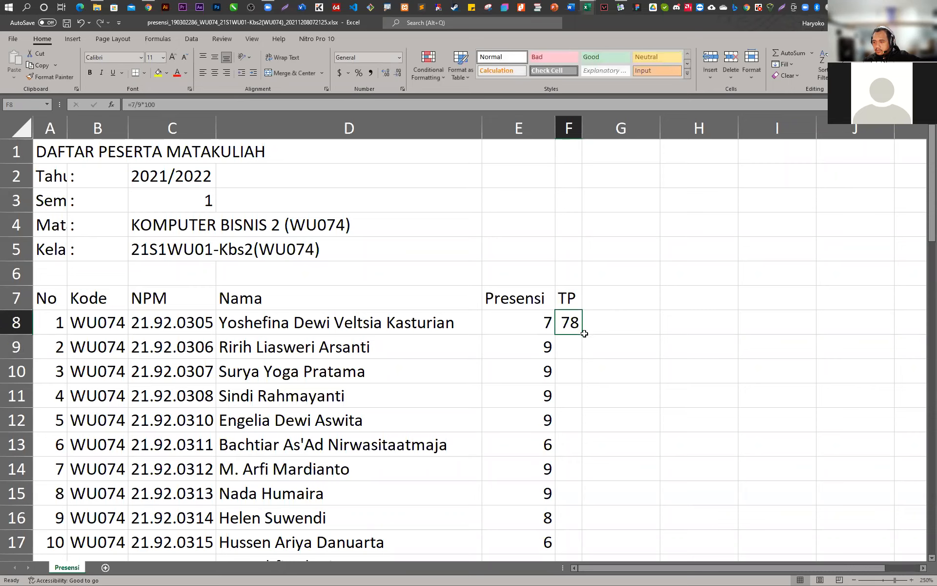
pyautogui.doubleClick(583, 334)
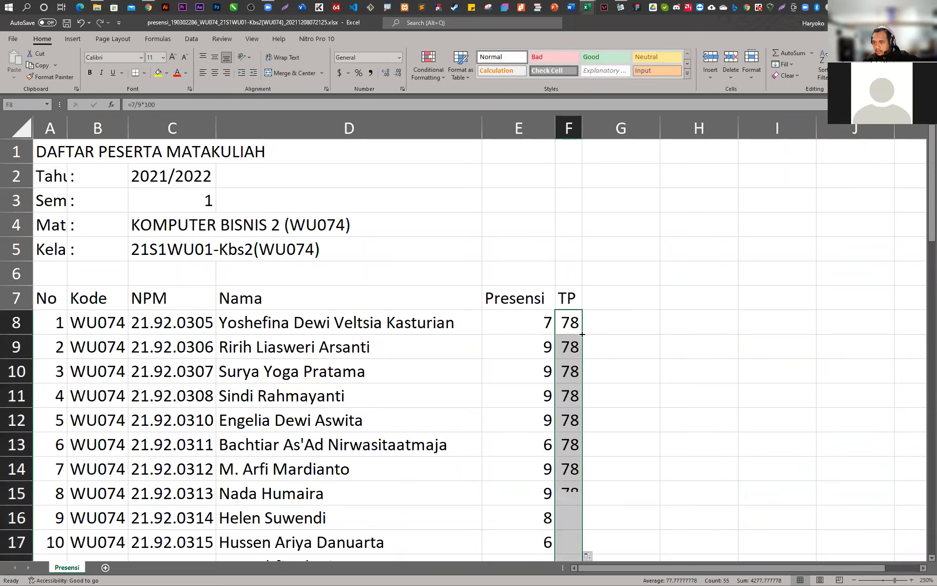
pyautogui.scroll(-20, 583, 334)
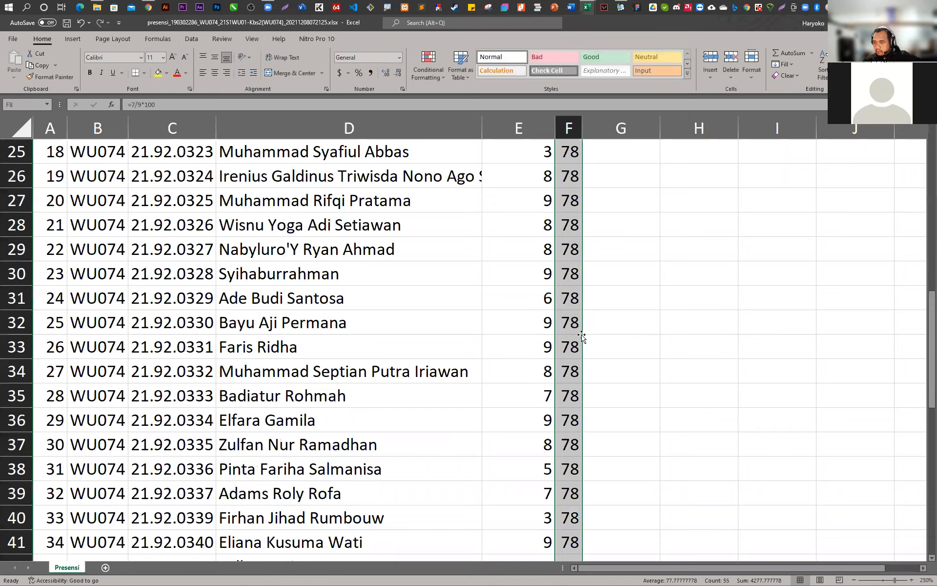
pyautogui.scroll(6, 582, 335)
pyautogui.scroll(6, 582, 335)
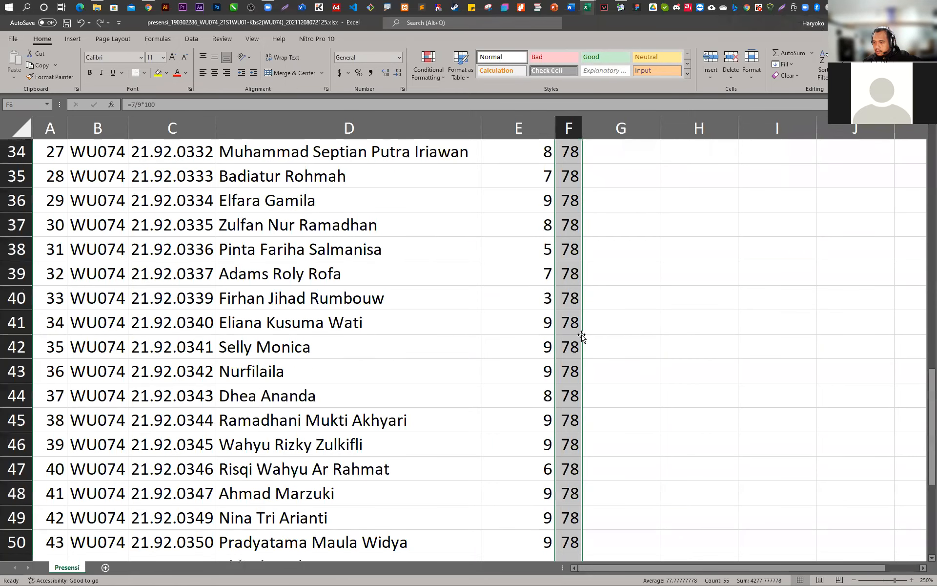
pyautogui.scroll(11, 580, 329)
pyautogui.click(610, 374)
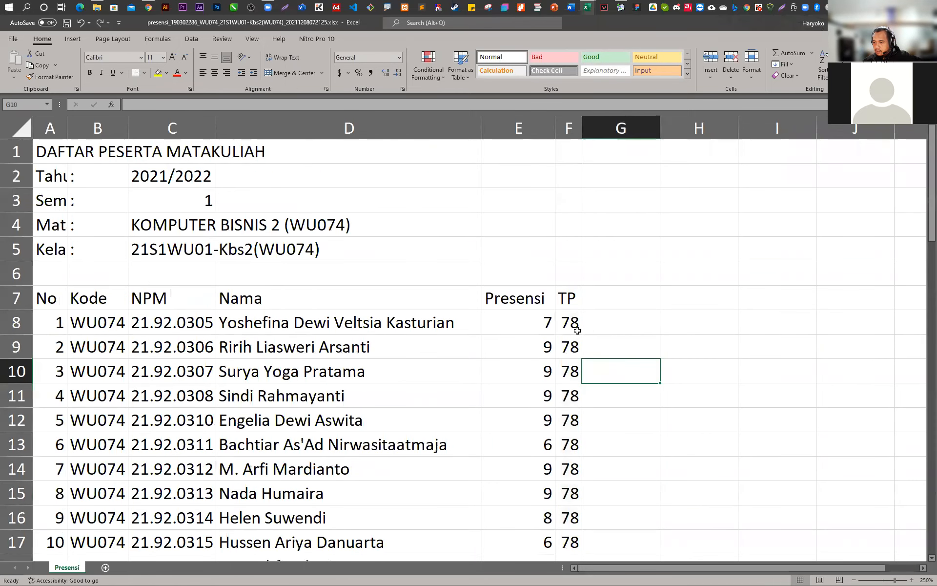
# Compare the formulas in the first TP cells with the Presensi values in E8 and E9
pyautogui.click(572, 328)
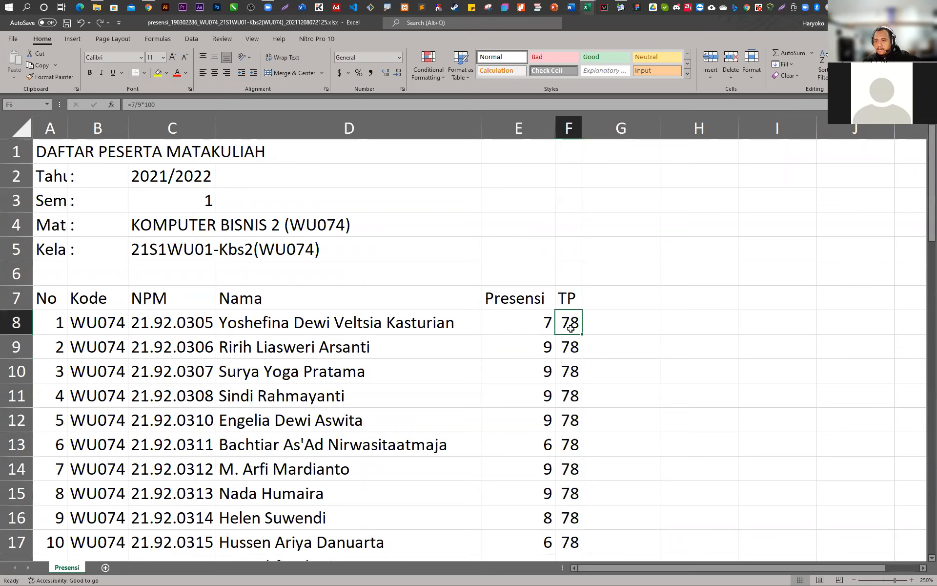
pyautogui.click(575, 348)
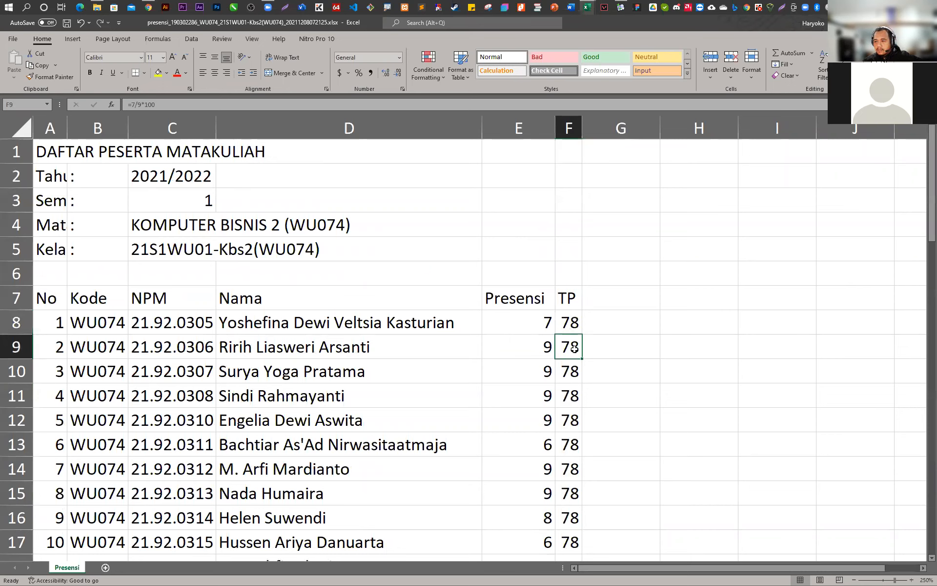
pyautogui.click(571, 323)
pyautogui.click(544, 323)
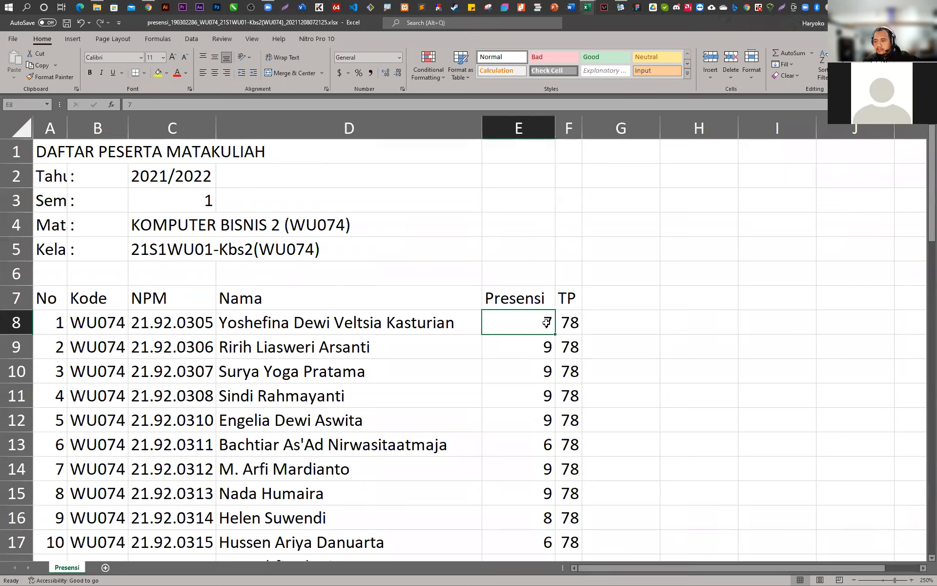
pyautogui.click(565, 344)
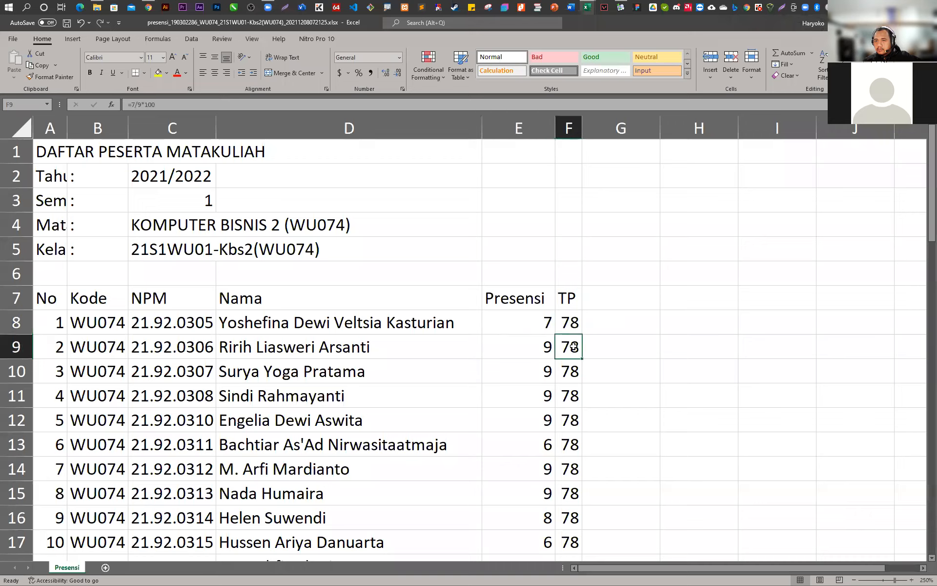
pyautogui.click(543, 349)
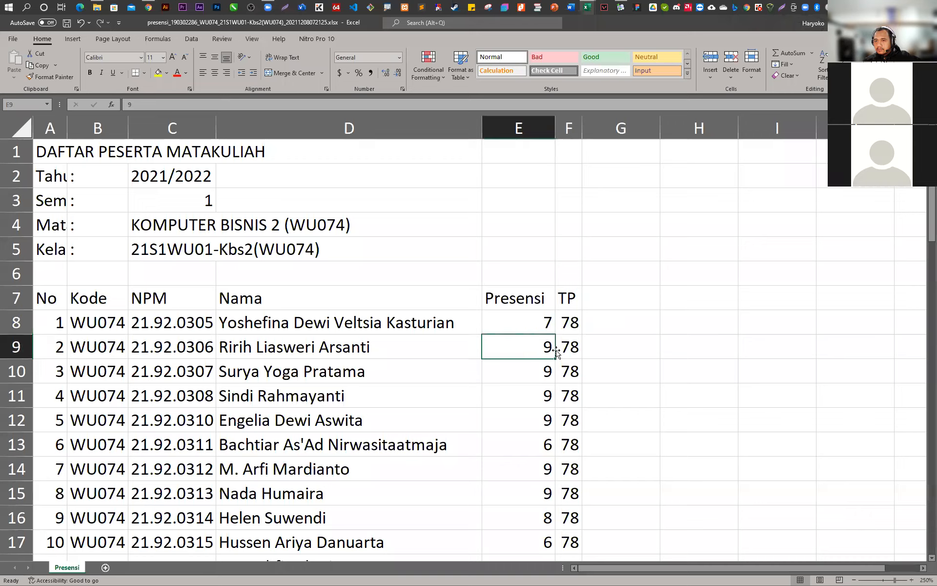
pyautogui.click(574, 364)
pyautogui.click(568, 326)
pyautogui.click(546, 323)
# Replace the constant 7 in the F8 formula with a reference to E8, making it =E8/9*100
pyautogui.click(567, 322)
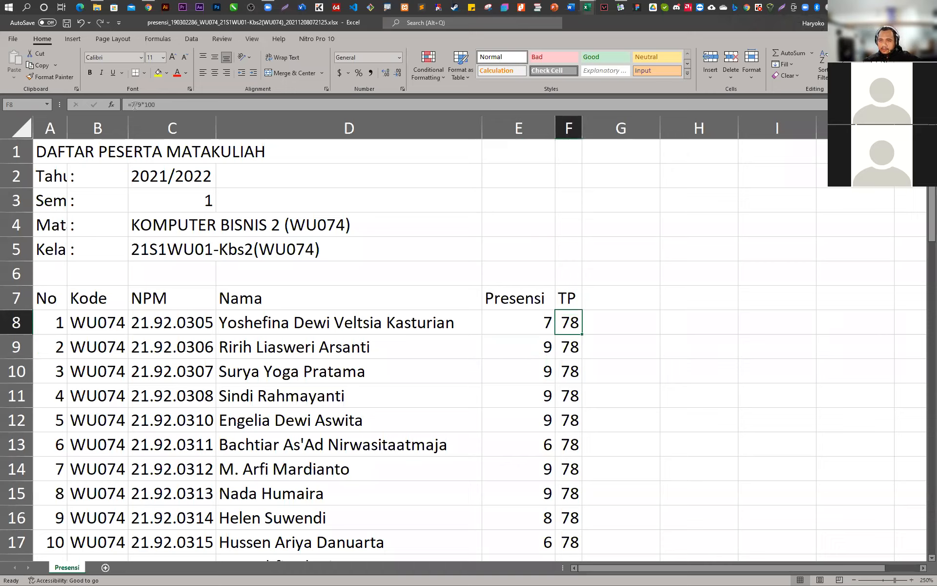
pyautogui.doubleClick(134, 105)
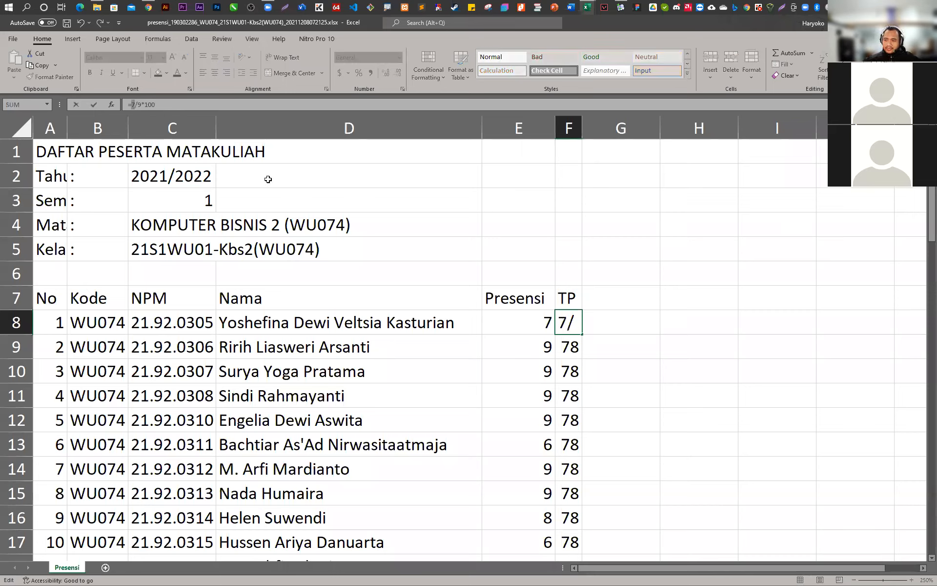
pyautogui.click(530, 322)
pyautogui.press('Return')
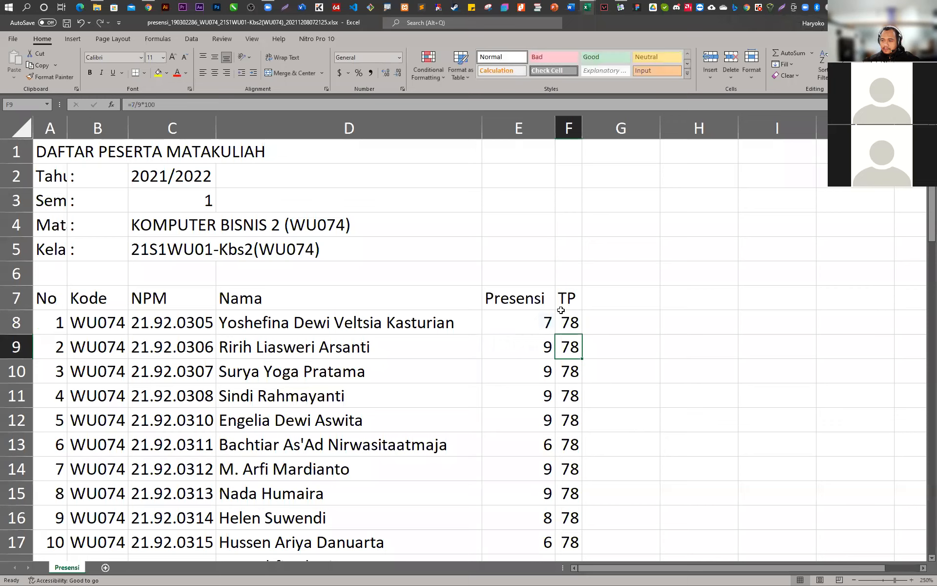
# Fill the F8 formula down the TP column for all participants and autofit column F
pyautogui.click(576, 323)
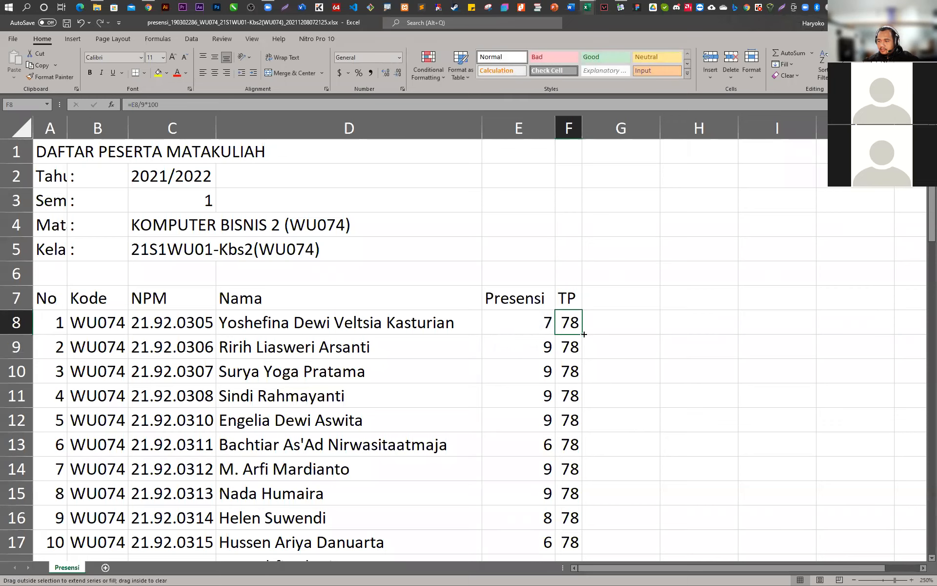
pyautogui.doubleClick(583, 334)
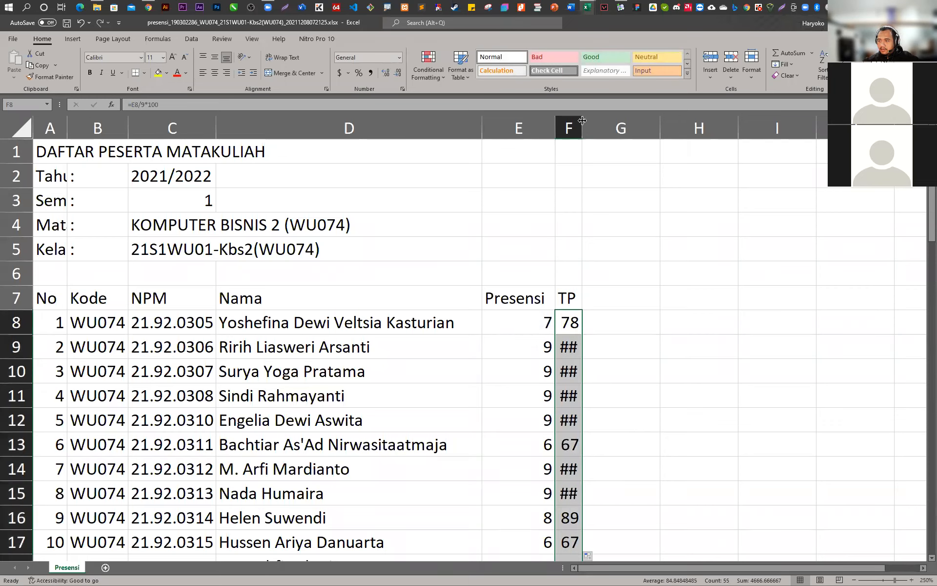
pyautogui.doubleClick(582, 119)
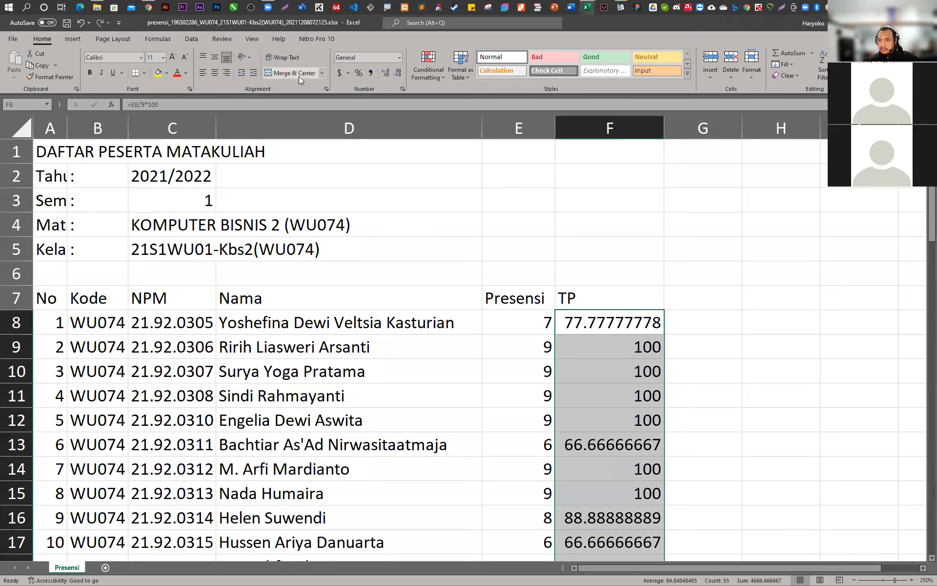
# Format the TP values to show no decimal places and autofit column F again
pyautogui.click(385, 74)
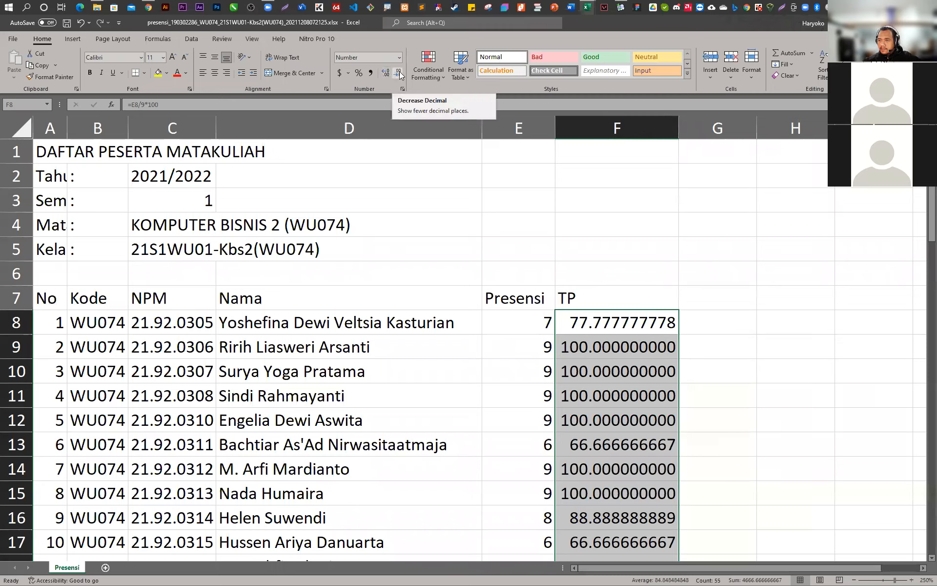
pyautogui.click(400, 74)
pyautogui.click(399, 74)
pyautogui.click(399, 75)
pyautogui.click(399, 75)
pyautogui.click(399, 74)
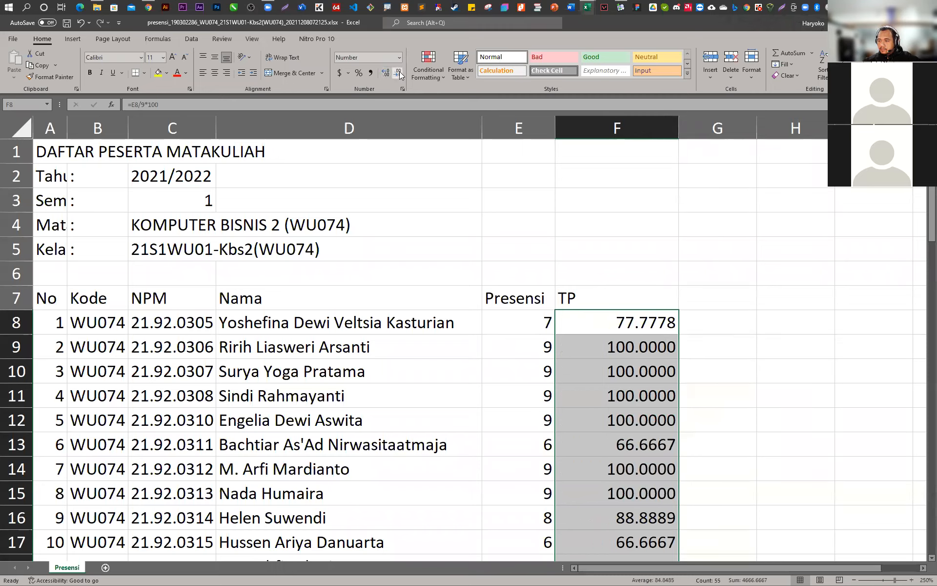
pyautogui.click(399, 74)
pyautogui.click(400, 74)
pyautogui.click(400, 75)
pyautogui.click(399, 74)
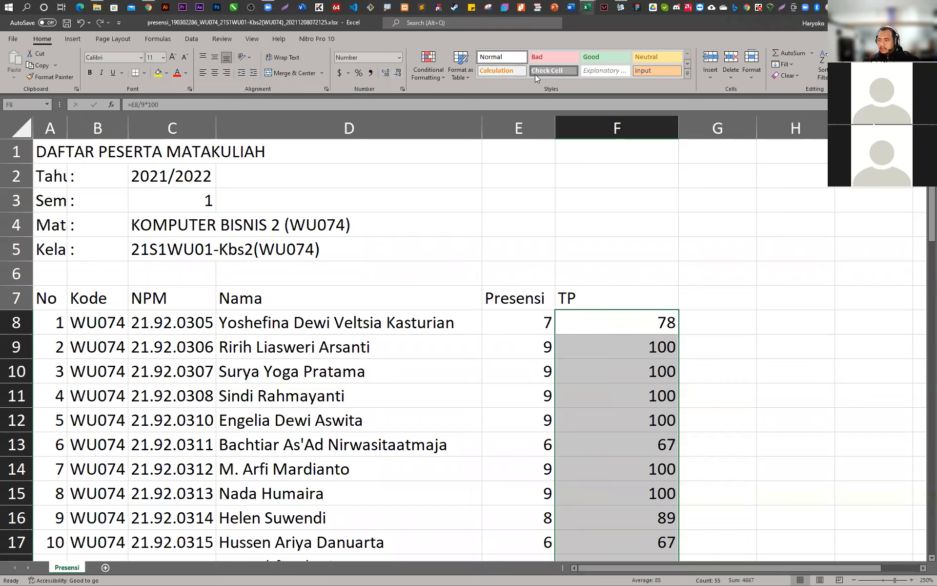
pyautogui.doubleClick(678, 128)
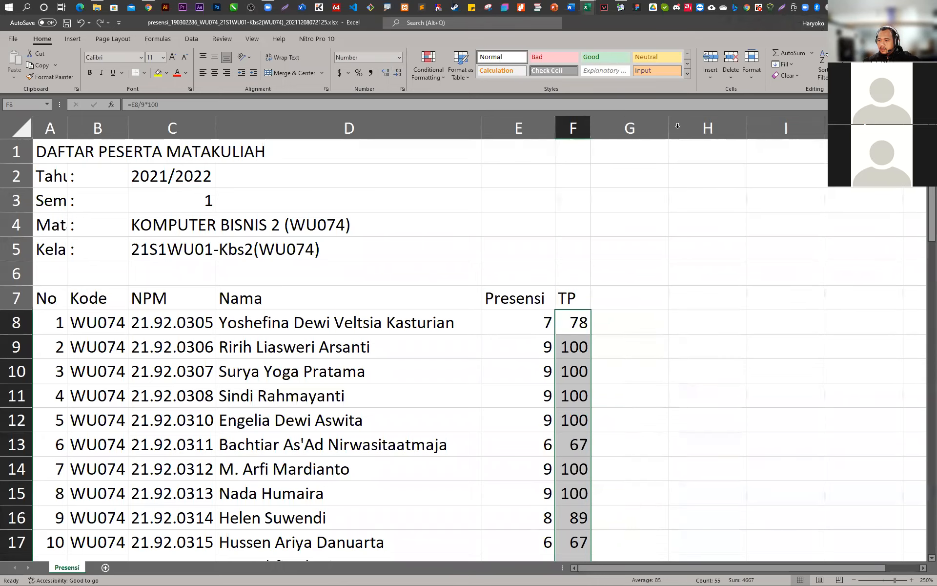
# Enter the headings T1 in cell G7 and T2 in cell H7
pyautogui.click(629, 297)
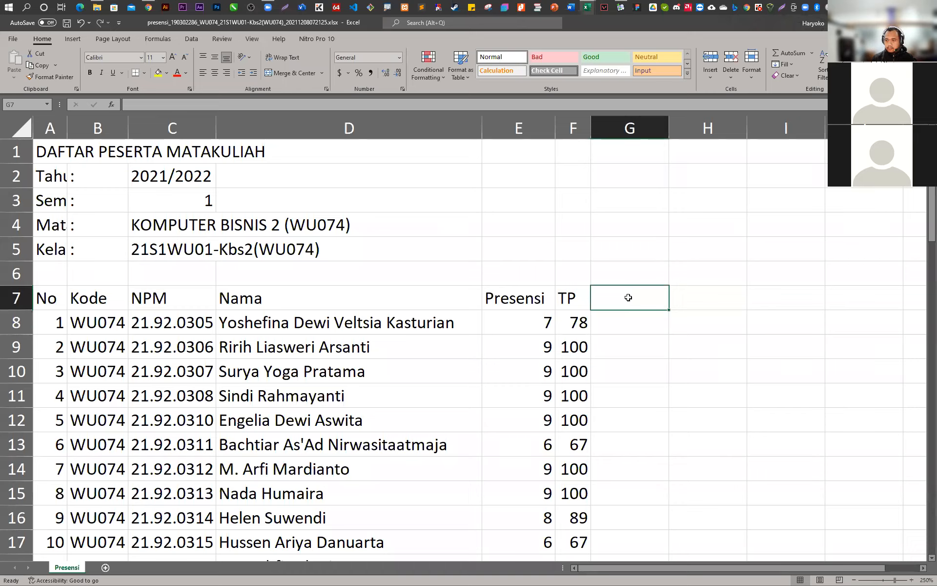
pyautogui.write('TUGAS')
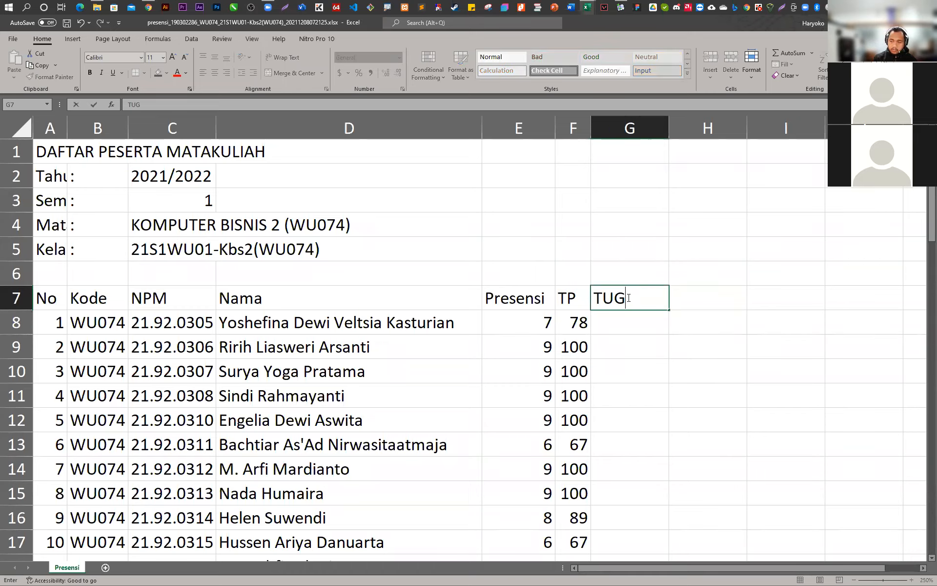
pyautogui.press('BackSpace')
pyautogui.press('BackSpace')
pyautogui.press('BackSpace')
pyautogui.press('BackSpace')
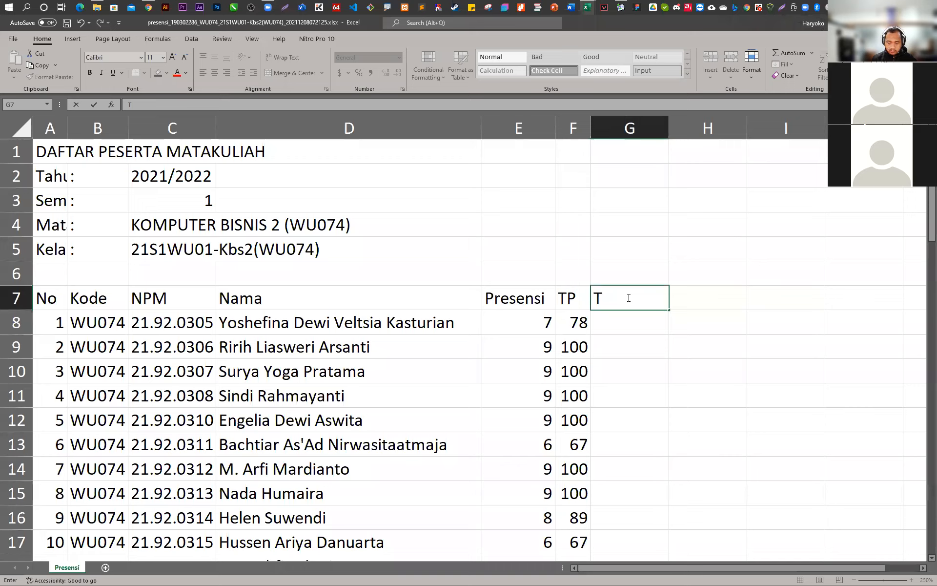
pyautogui.write('1')
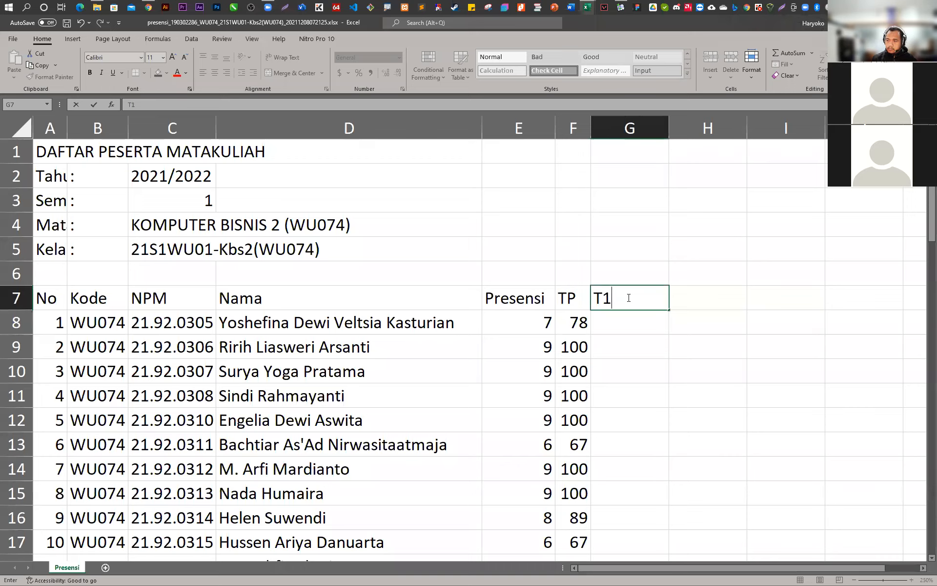
pyautogui.press('Tab')
pyautogui.write('t')
pyautogui.press('BackSpace')
pyautogui.write('t2')
pyautogui.press('BackSpace')
pyautogui.press('BackSpace')
pyautogui.write('T2')
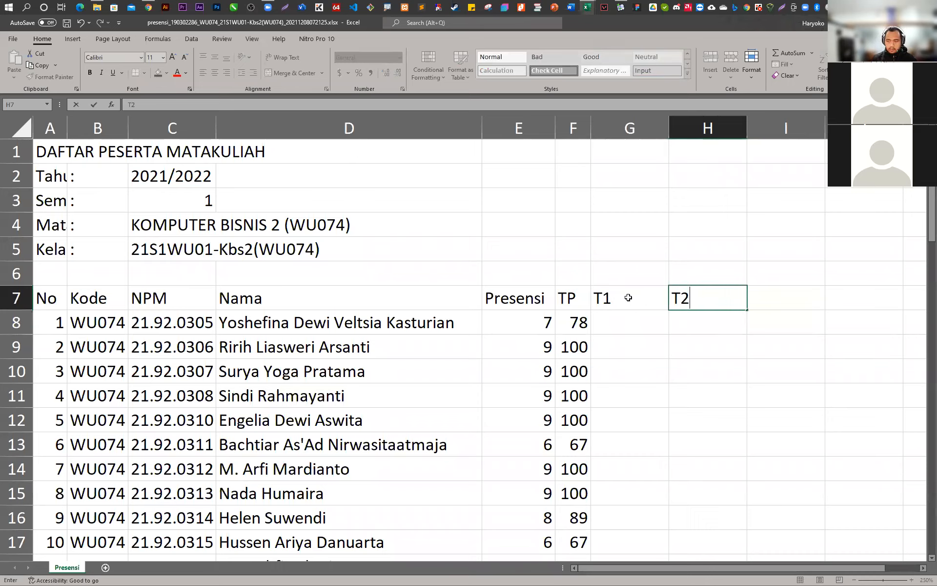
pyautogui.press('Return')
# Autofit columns G and H and extend the T1, T2 heading series across row 7 up to T10 in P7
pyautogui.click(657, 300)
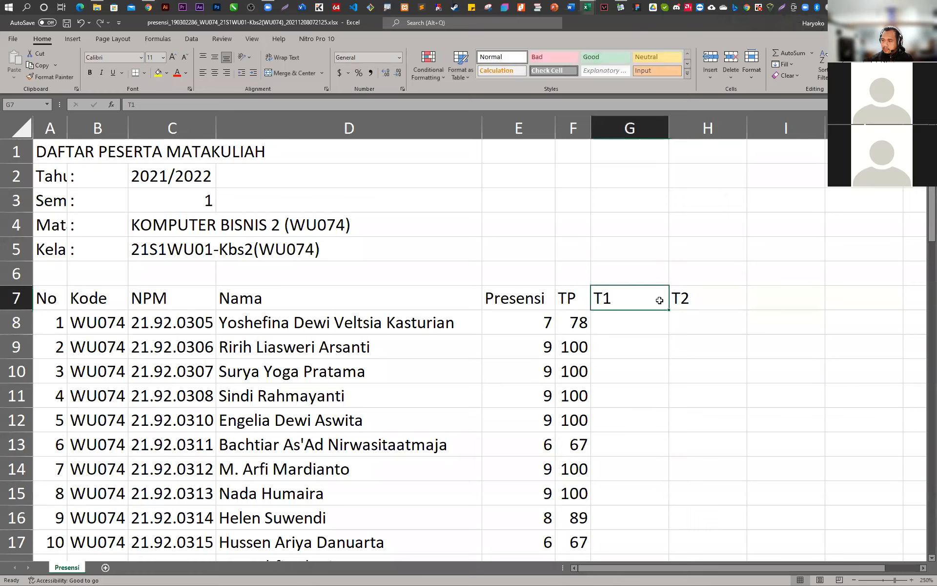
pyautogui.doubleClick(669, 122)
pyautogui.doubleClick(695, 123)
pyautogui.moveTo(605, 291); pyautogui.dragTo(666, 303)
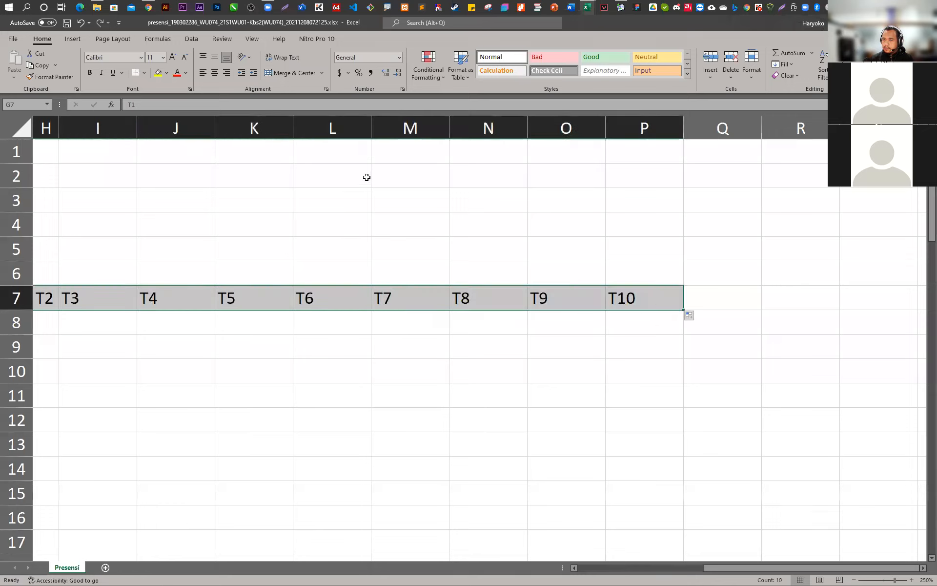
# Autofit columns I through P to the width of their T3 to T10 headings
pyautogui.moveTo(683, 123); pyautogui.dragTo(162, 127)
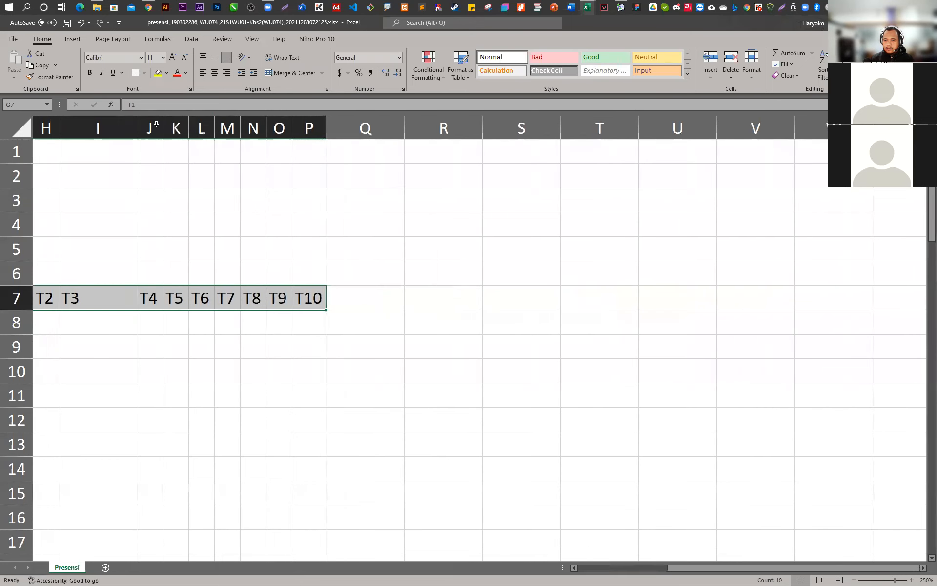
pyautogui.doubleClick(137, 128)
pyautogui.scroll(-3, 543, 314)
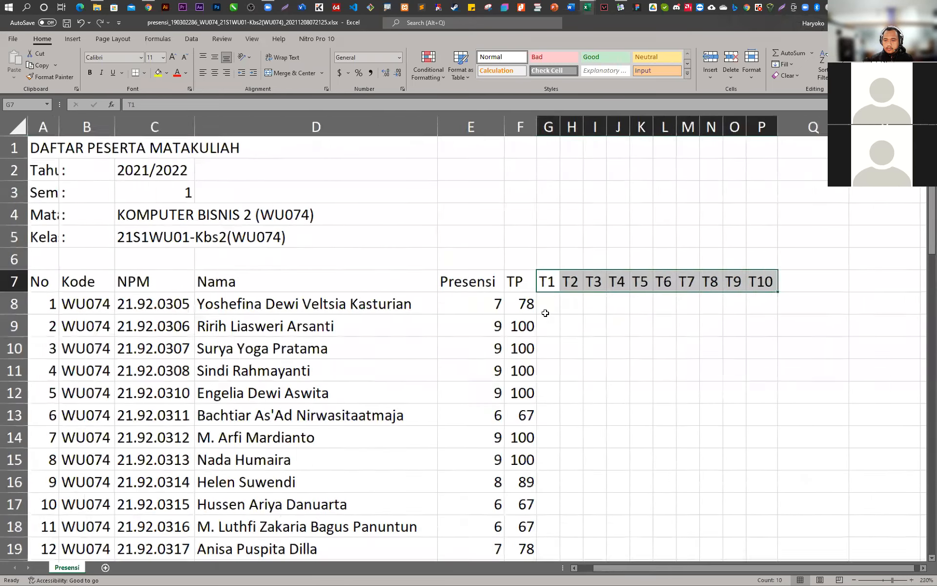
pyautogui.scroll(-2, 477, 322)
pyautogui.scroll(3, 496, 277)
# Enter 100 in G8 and fill it across to P8 and down the T1 to T10 columns for all participants
pyautogui.click(529, 233)
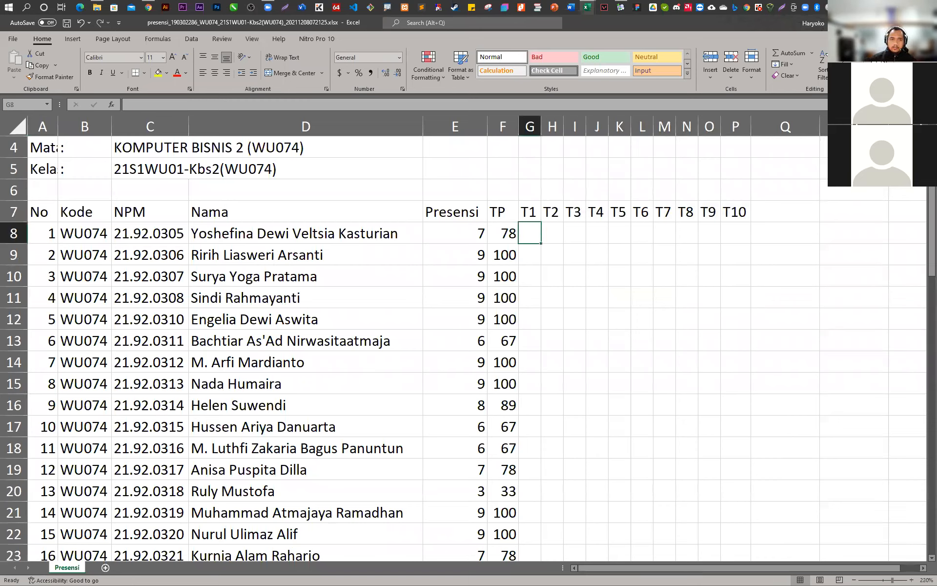
pyautogui.hotkey('alt', 'Tab')
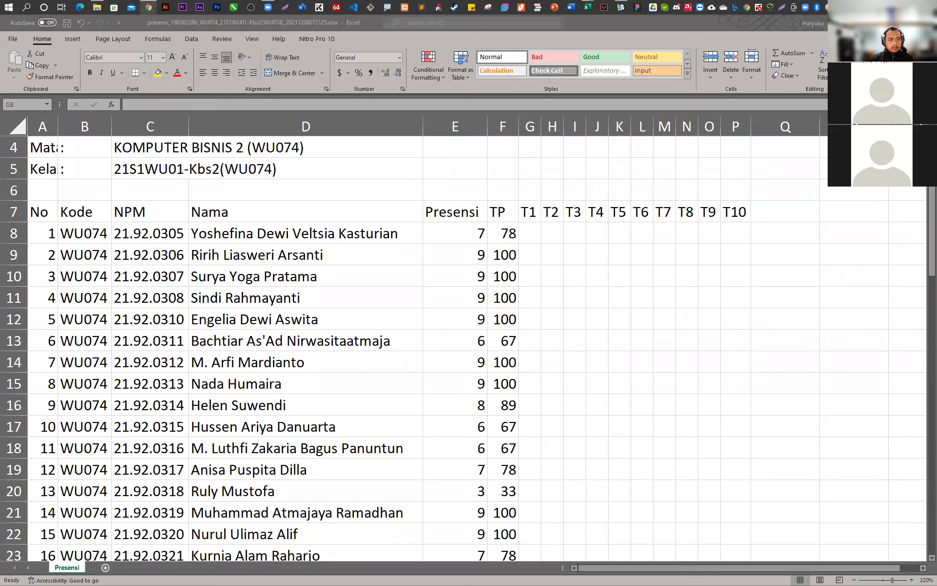
pyautogui.hotkey('alt', 'Tab')
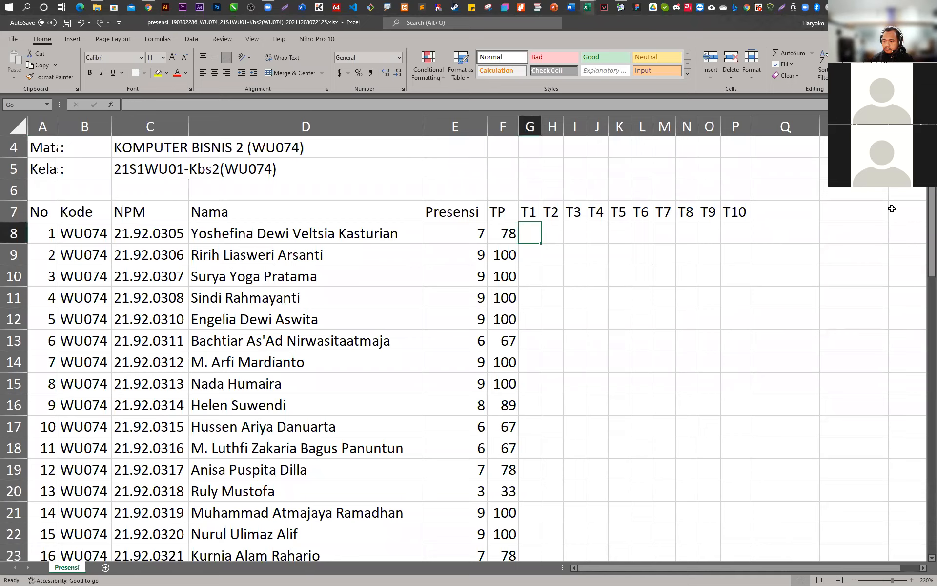
pyautogui.scroll(-17, 634, 369)
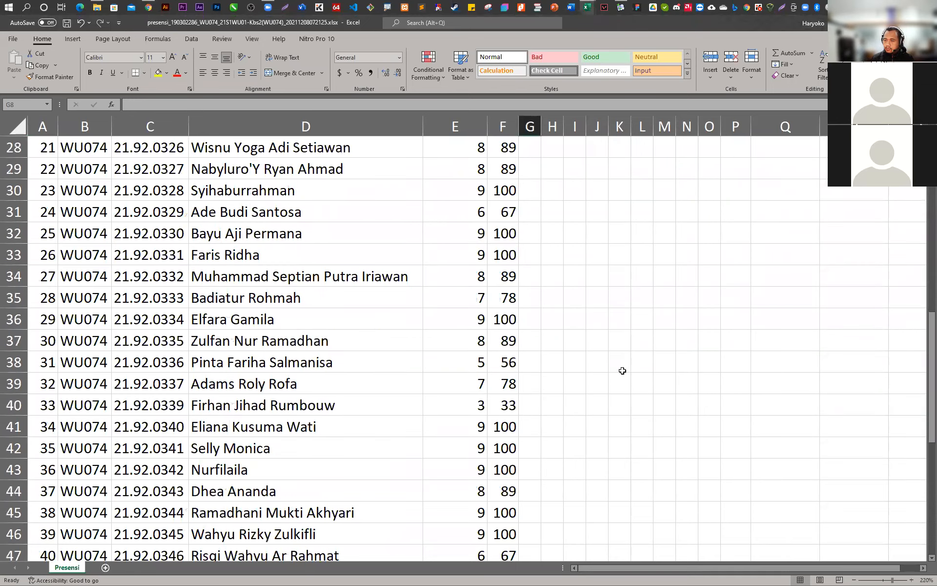
pyautogui.scroll(6, 610, 364)
pyautogui.scroll(11, 610, 361)
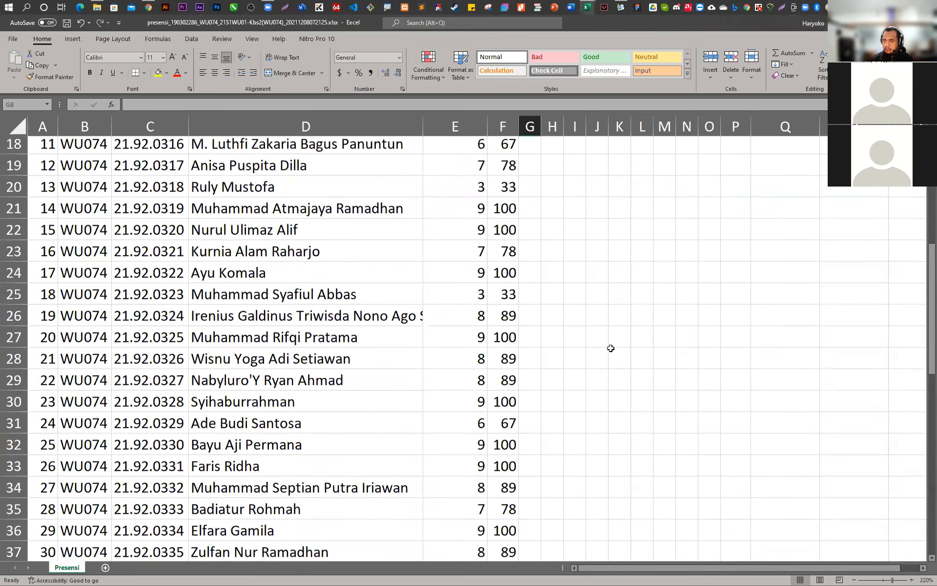
pyautogui.write('100')
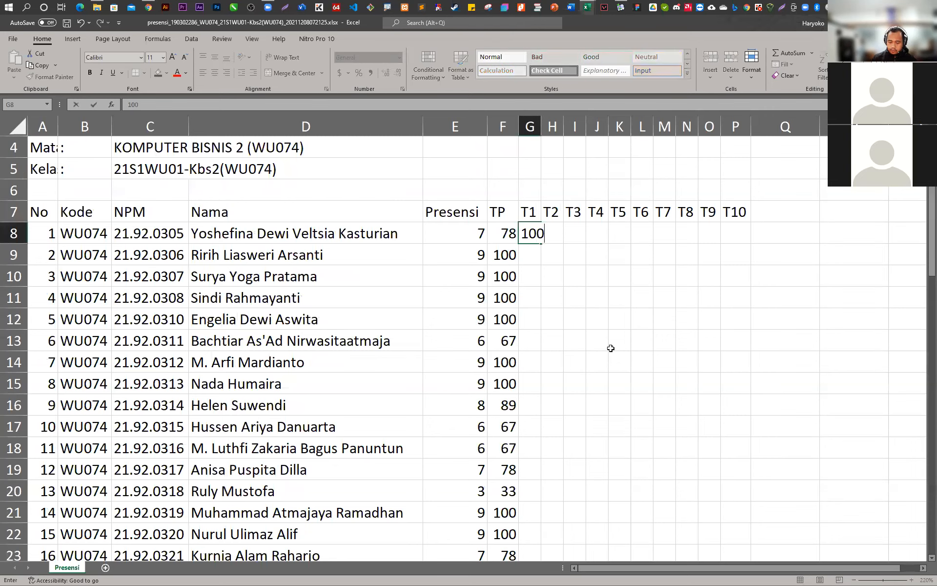
pyautogui.press('Tab')
pyautogui.press('Left')
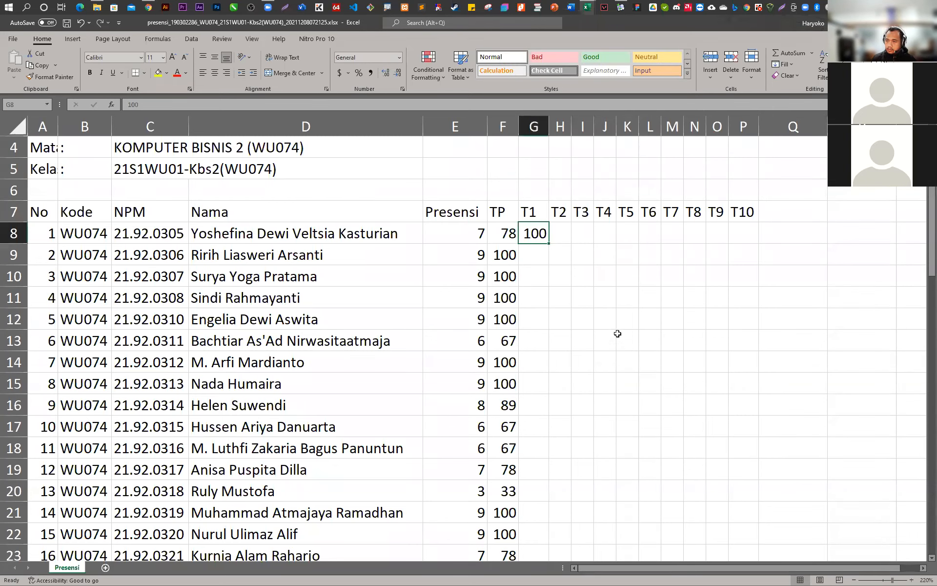
pyautogui.moveTo(550, 244); pyautogui.dragTo(757, 242)
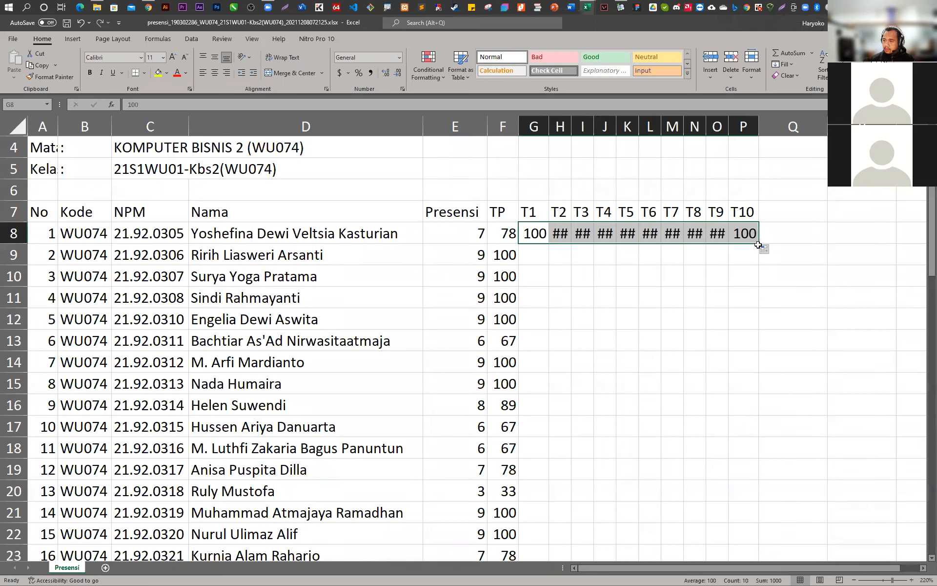
pyautogui.doubleClick(758, 244)
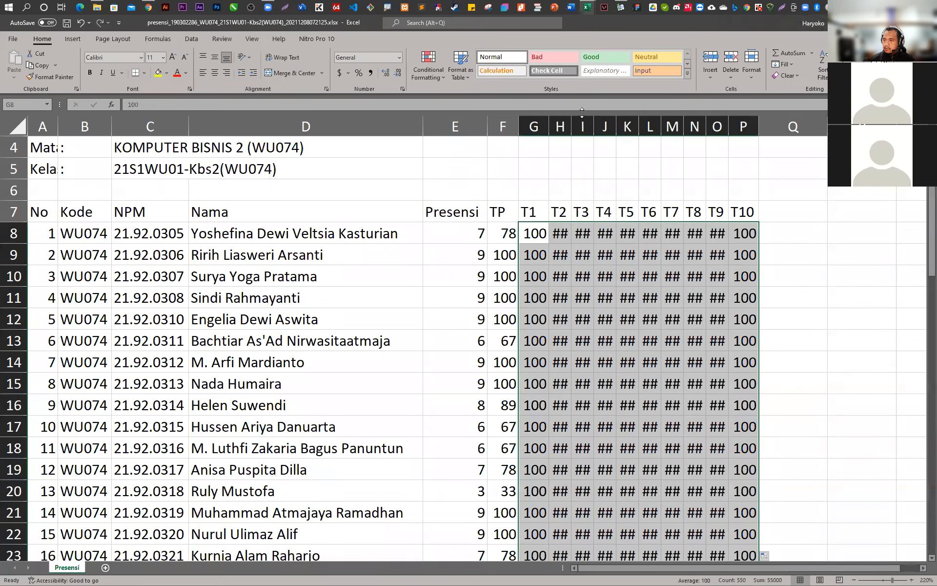
# Autofit columns H through O so the T2 to T9 grades fit
pyautogui.doubleClick(571, 122)
pyautogui.doubleClick(602, 122)
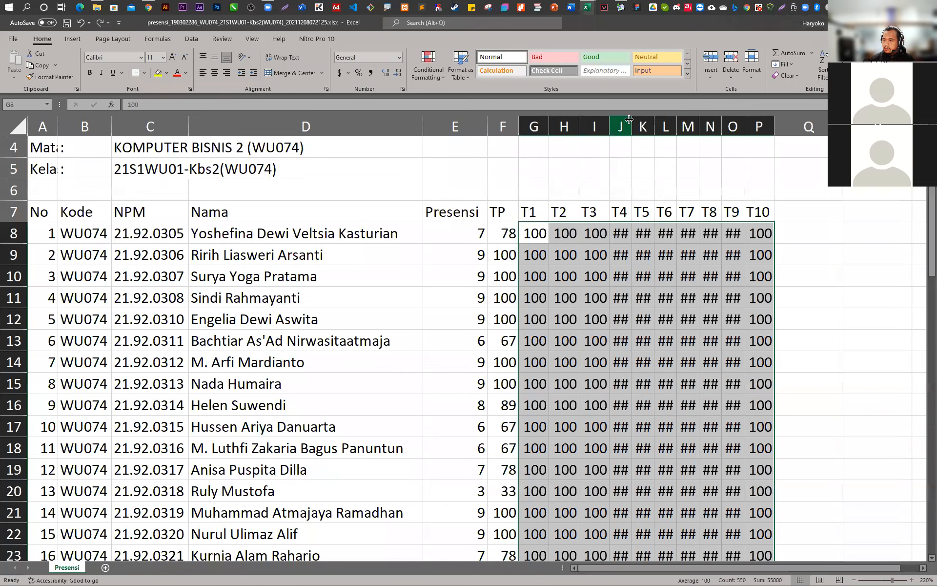
pyautogui.doubleClick(632, 123)
pyautogui.doubleClick(659, 122)
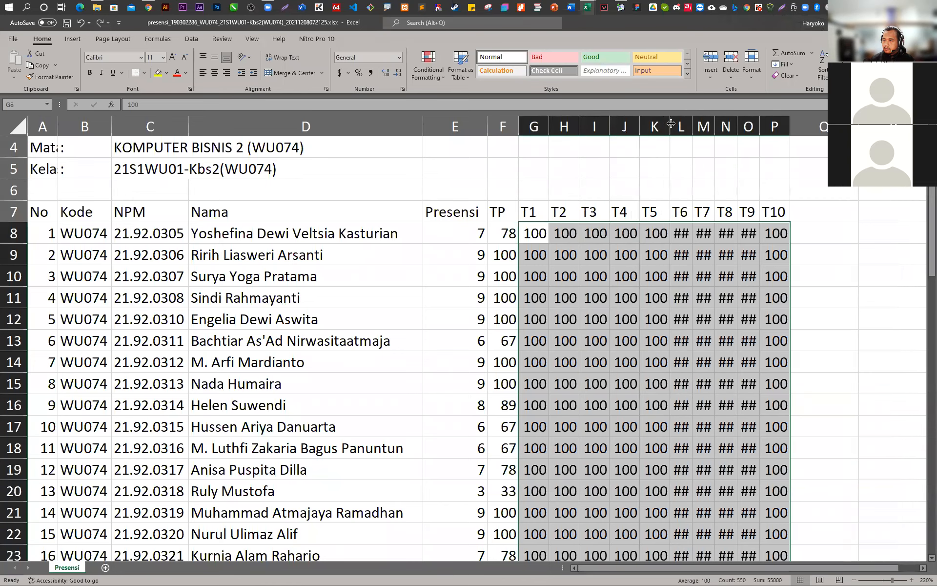
pyautogui.doubleClick(698, 122)
pyautogui.doubleClick(723, 122)
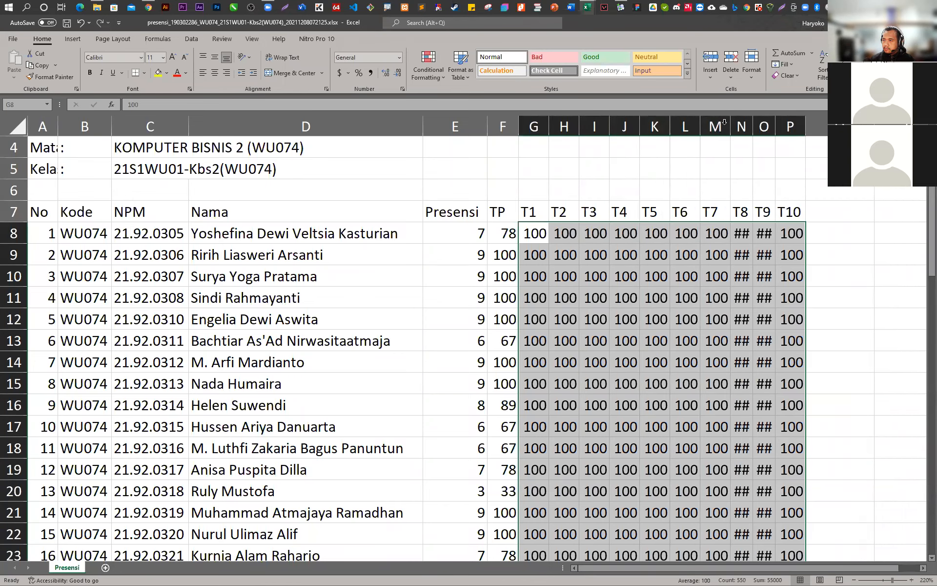
pyautogui.click(750, 122)
pyautogui.doubleClick(752, 122)
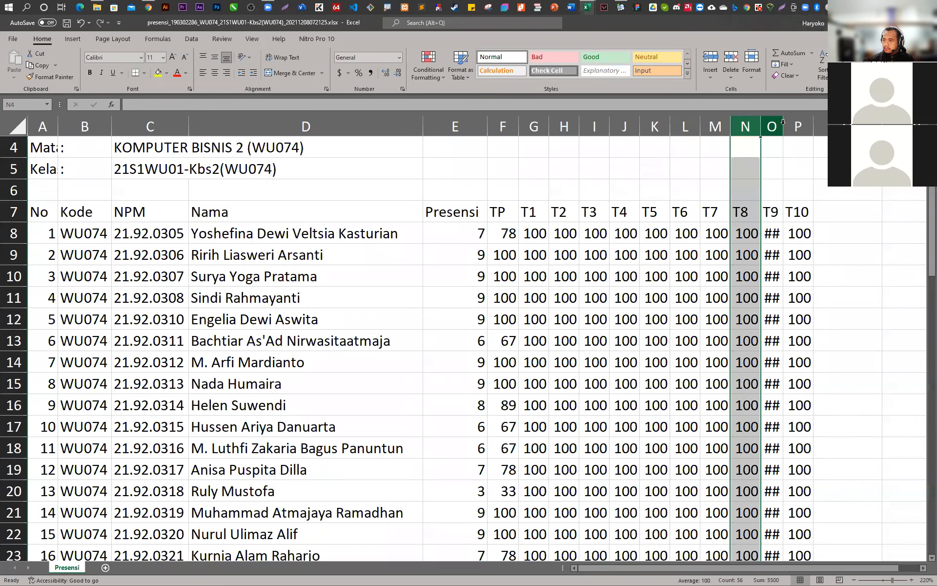
pyautogui.doubleClick(783, 122)
pyautogui.click(534, 239)
pyautogui.scroll(-3, 533, 243)
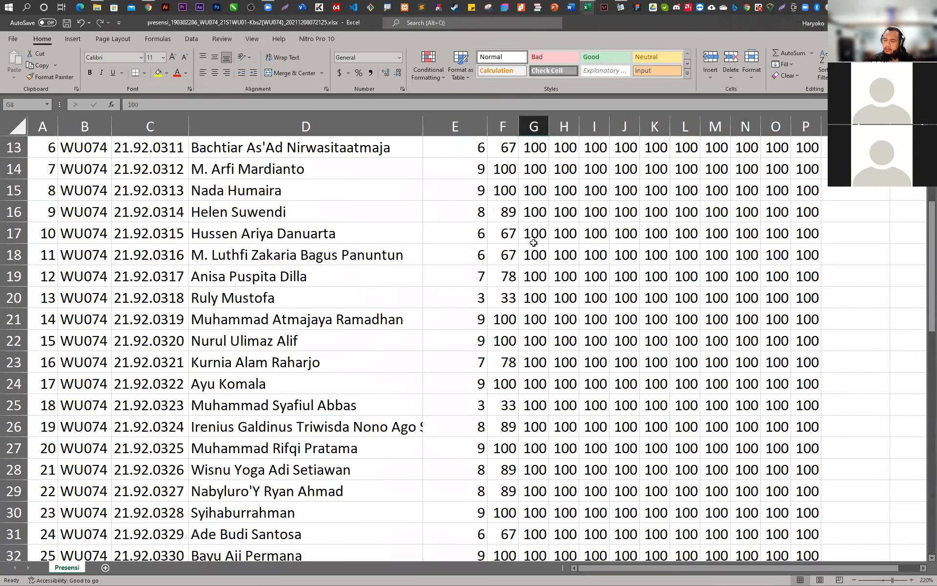
pyautogui.scroll(3, 766, 240)
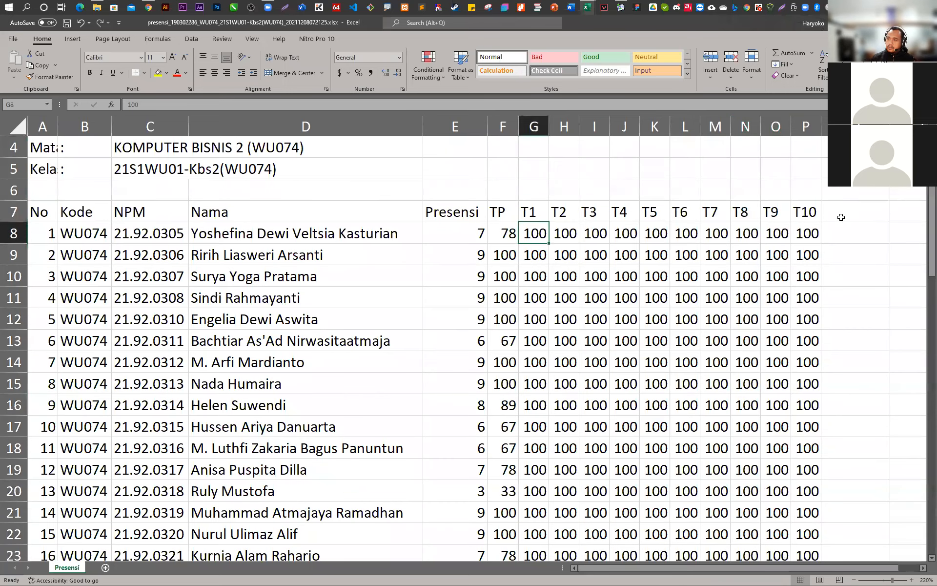
# Enter the heading TT in cell Q7 and autofit column Q
pyautogui.click(841, 218)
pyautogui.write('tt')
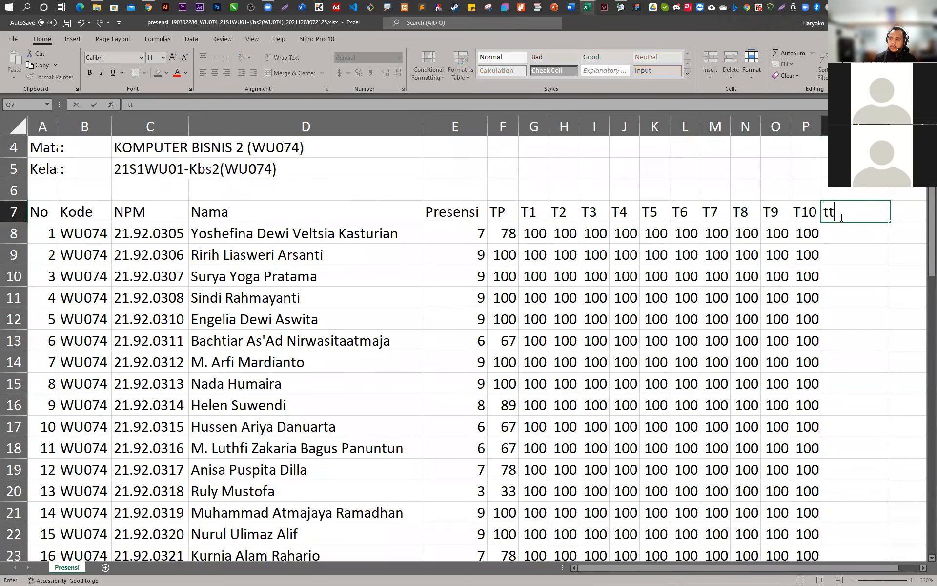
pyautogui.press('BackSpace')
pyautogui.press('BackSpace')
pyautogui.write('TT')
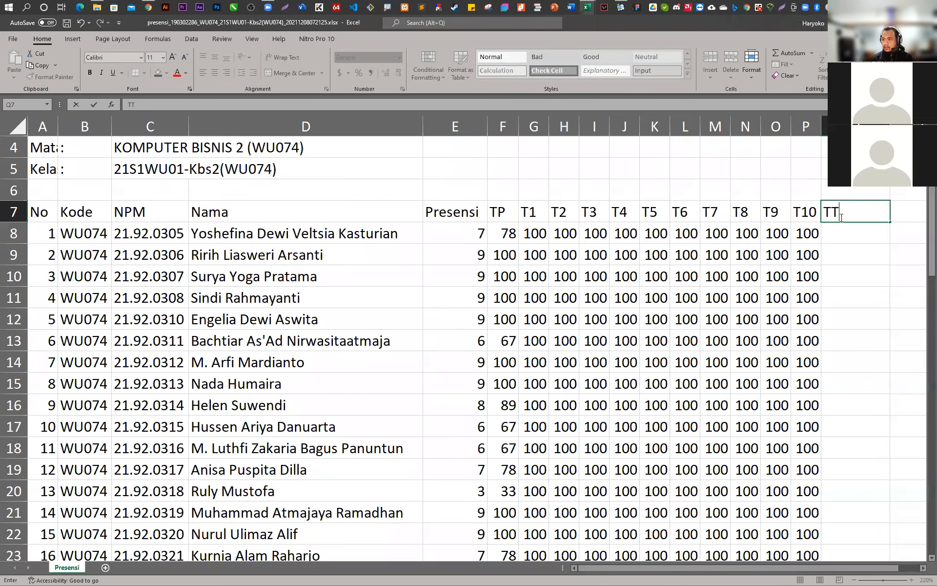
pyautogui.press('Return')
pyautogui.doubleClick(890, 126)
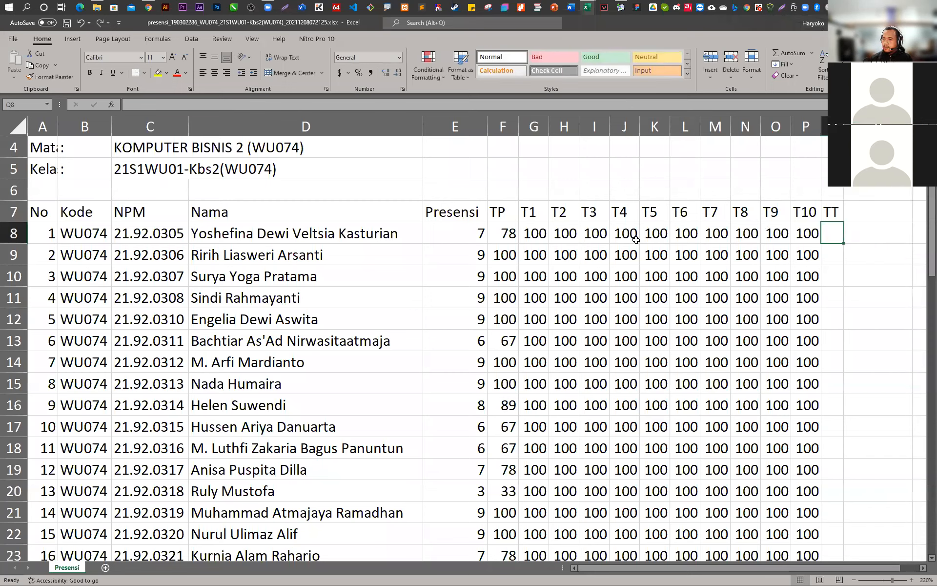
# Try to replace the T1 grade in G8 with a RANDBETWEEN formula
pyautogui.click(541, 238)
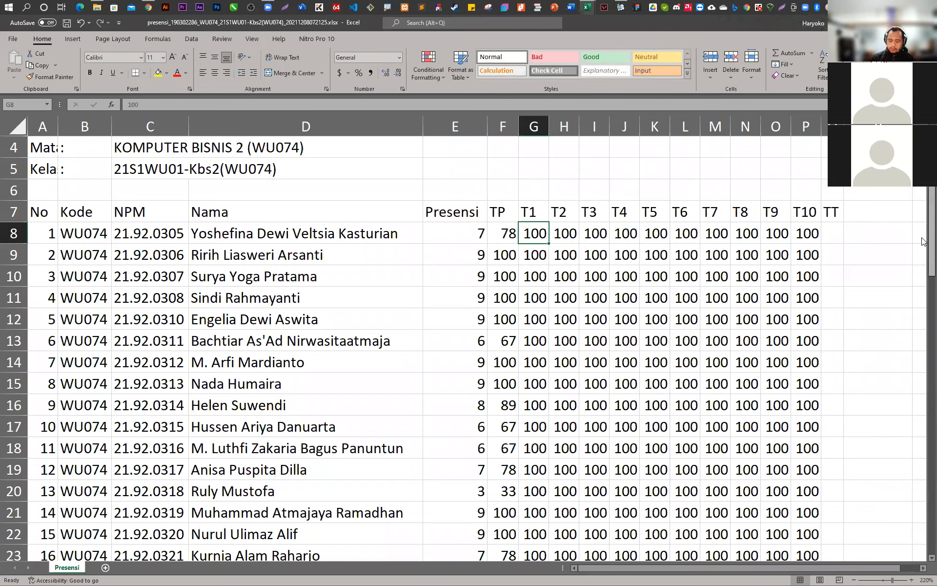
pyautogui.write('=RAN')
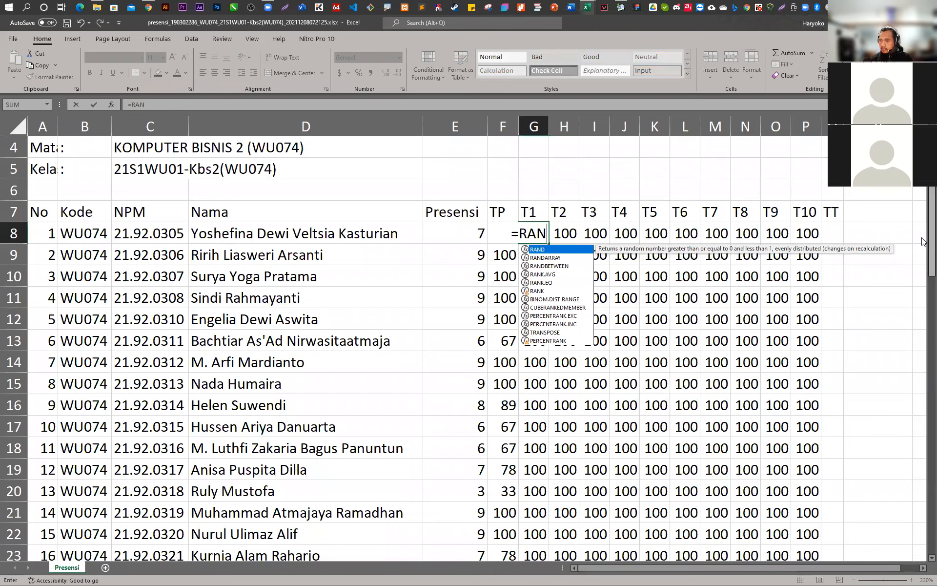
pyautogui.press('Down')
pyautogui.press('Down')
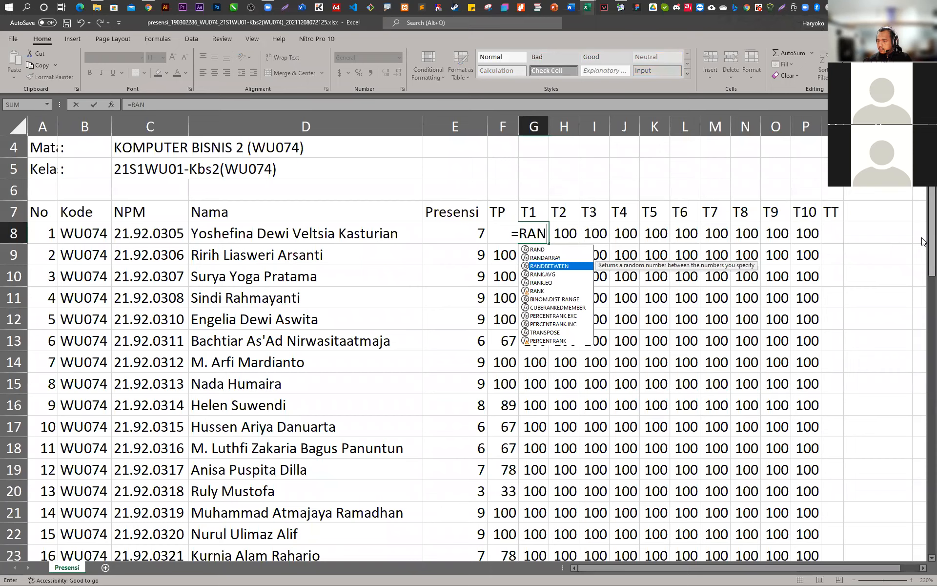
pyautogui.press('Return')
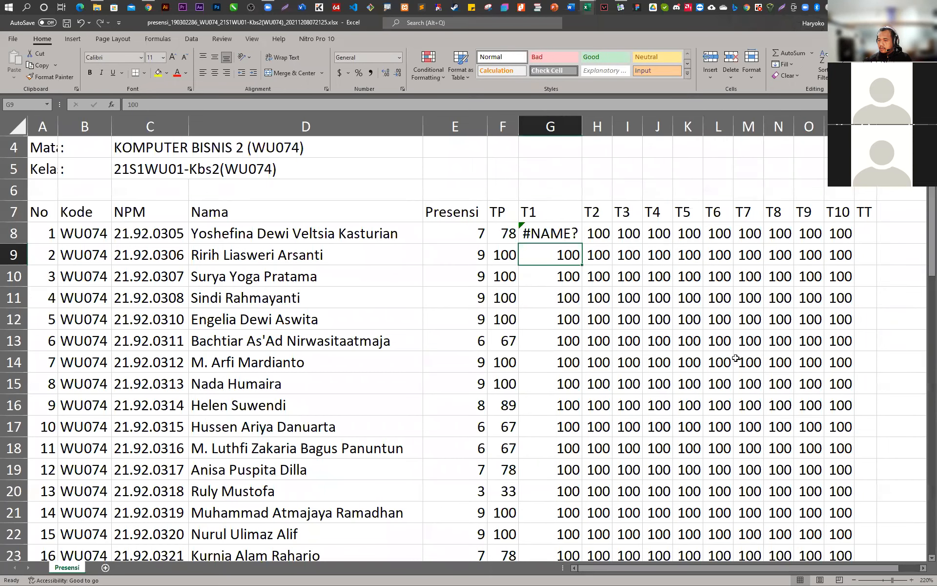
# Correct the formula in G8 to =RANDBETWEEN(0,100)
pyautogui.click(542, 238)
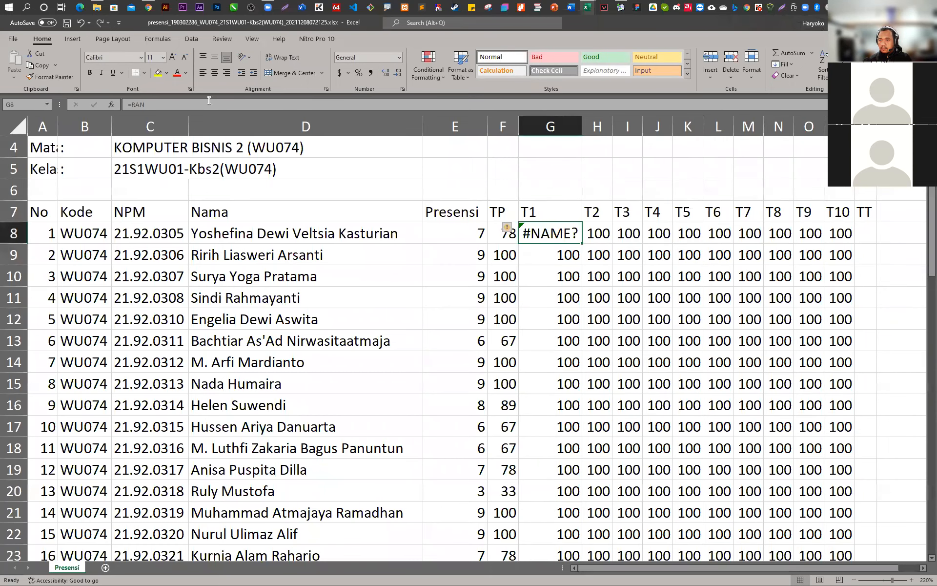
pyautogui.click(190, 103)
pyautogui.write('D')
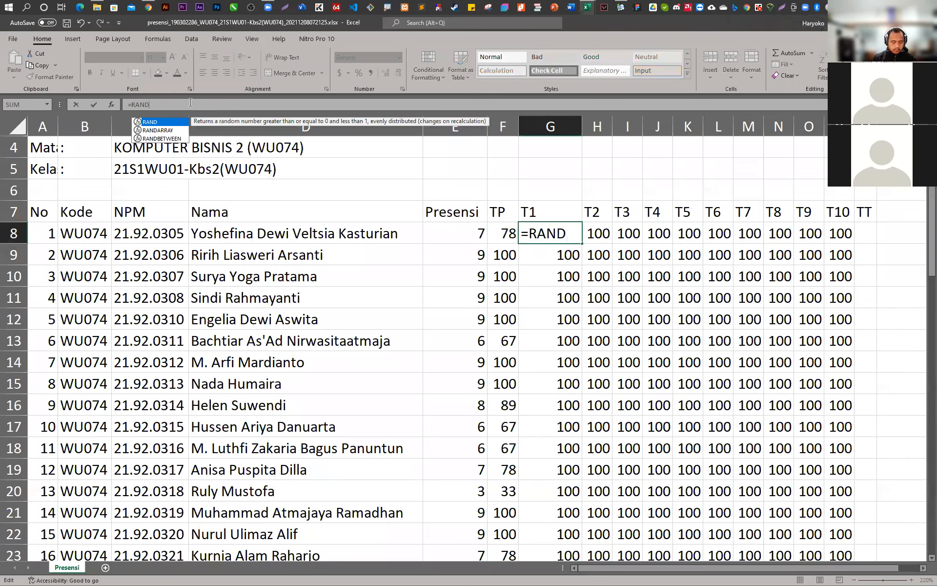
pyautogui.write('OM')
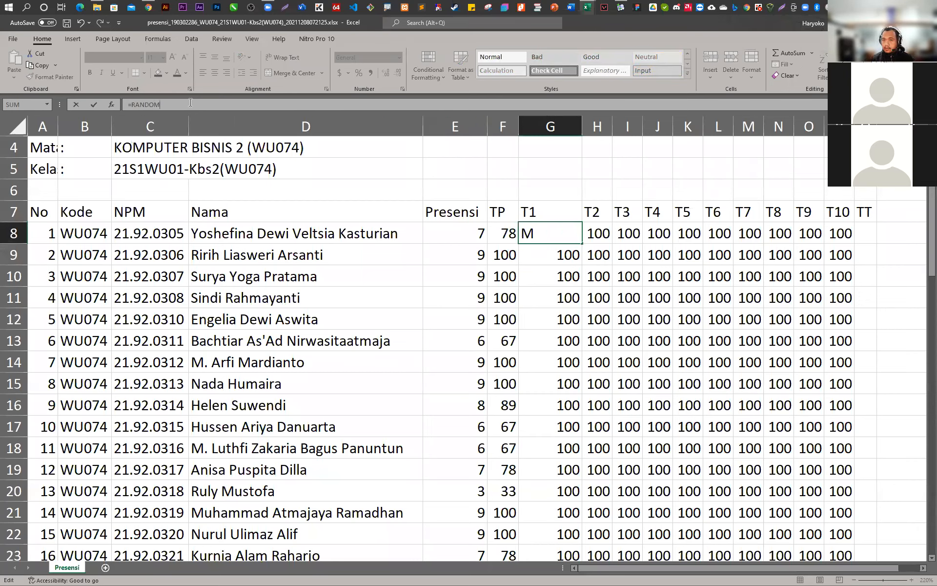
pyautogui.press('BackSpace')
pyautogui.press('BackSpace')
pyautogui.press('BackSpace')
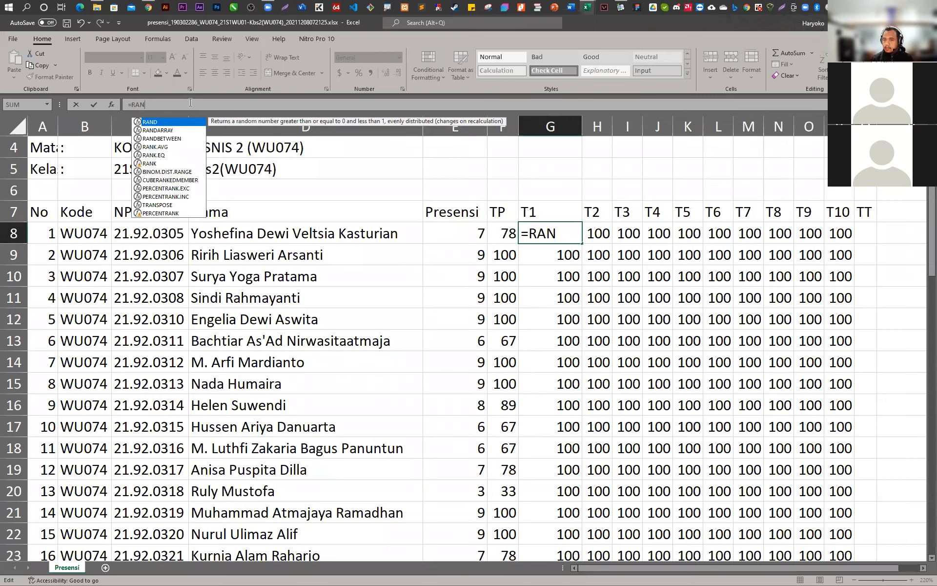
pyautogui.doubleClick(175, 139)
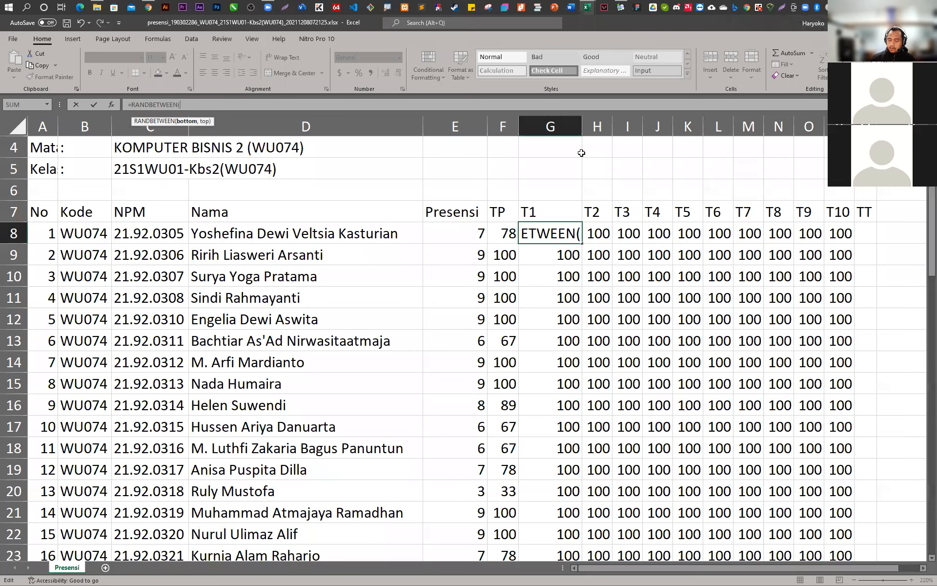
pyautogui.write('0')
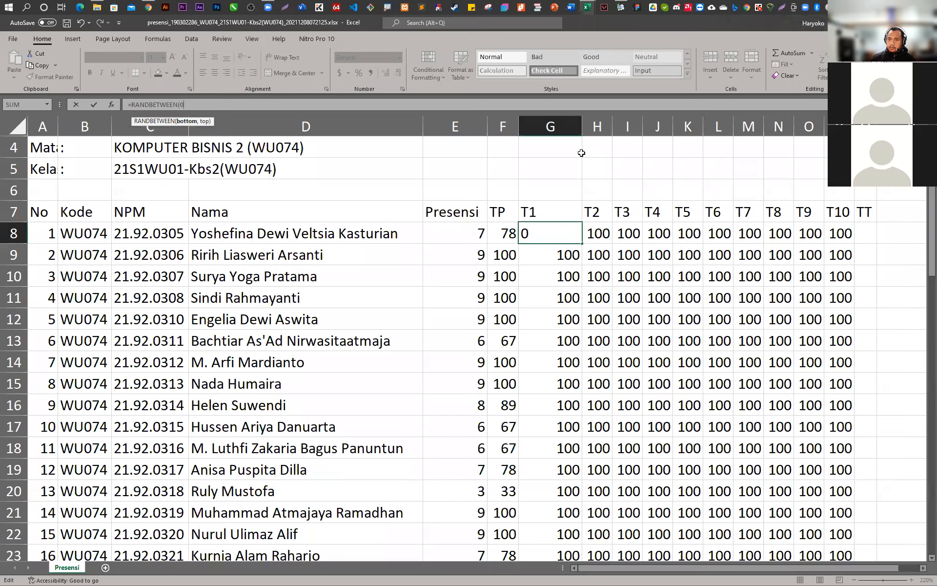
pyautogui.write(',100')
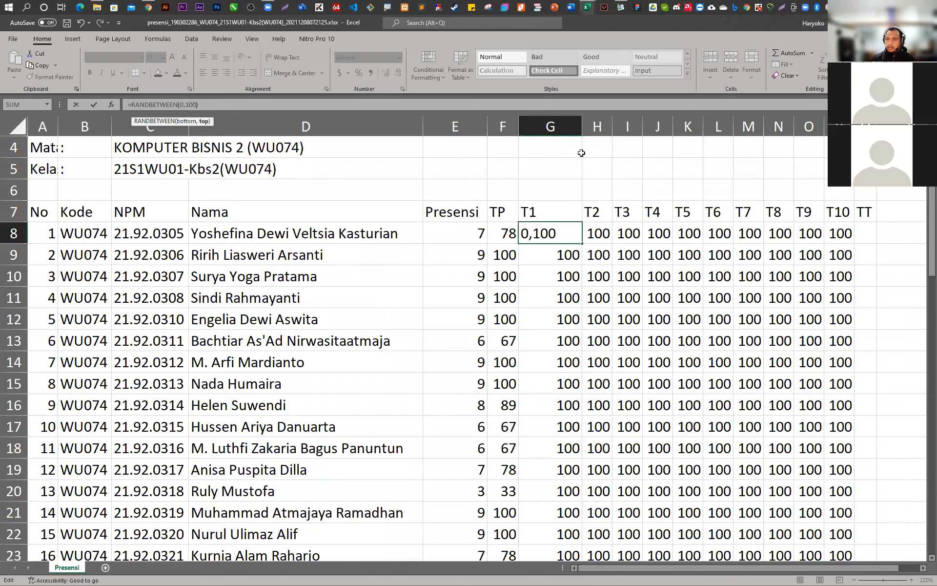
pyautogui.press('Return')
# Fill the G8 random-grade formula down the T1 column for all participants and autofit column G
pyautogui.click(564, 240)
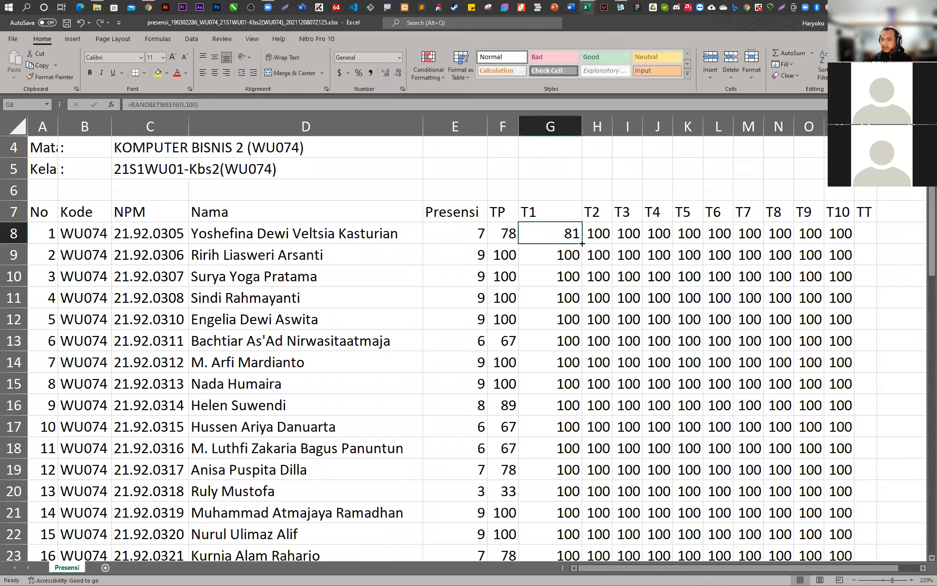
pyautogui.doubleClick(582, 243)
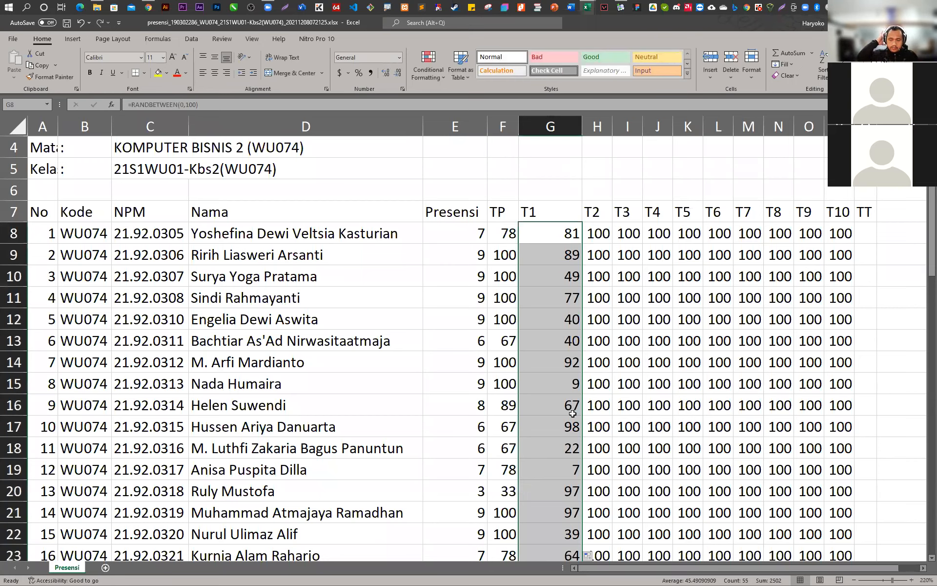
pyautogui.doubleClick(582, 126)
pyautogui.scroll(-2, 583, 533)
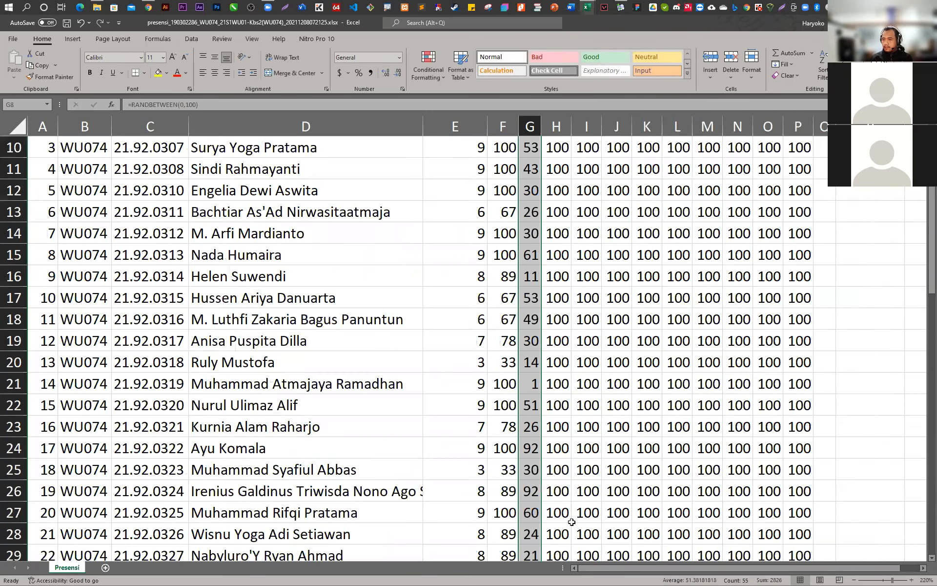
pyautogui.scroll(-11, 562, 517)
pyautogui.scroll(-1, 543, 502)
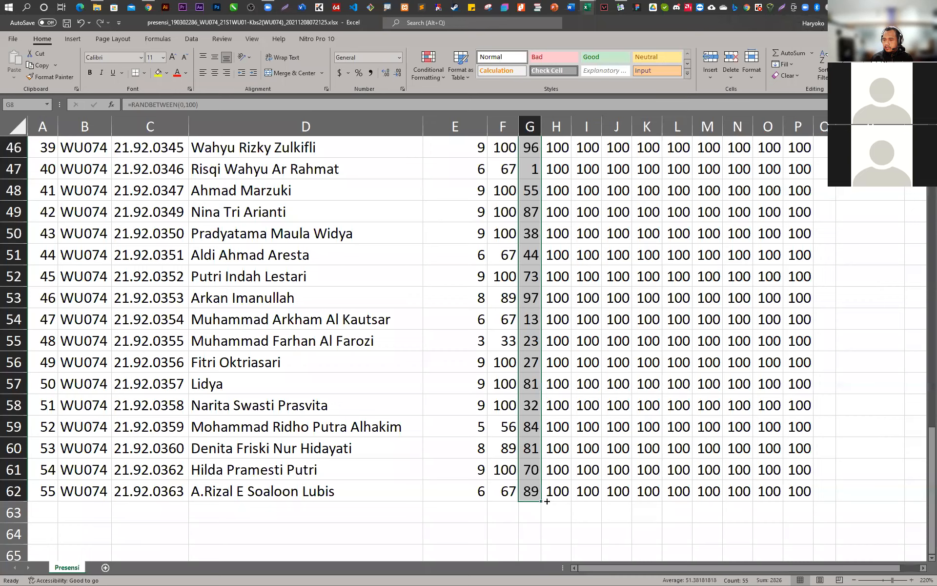
# Fill the random-grade formulas of the T1 column across columns T2 to T10 for all participants
pyautogui.moveTo(781, 492); pyautogui.dragTo(811, 492)
pyautogui.moveTo(778, 568); pyautogui.dragTo(777, 568)
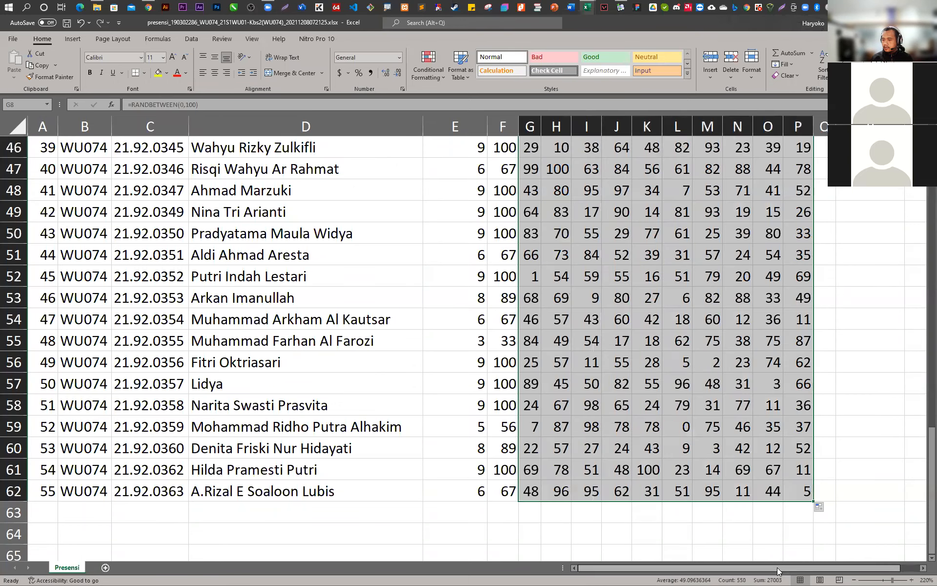
pyautogui.scroll(5, 731, 427)
pyautogui.scroll(4, 732, 379)
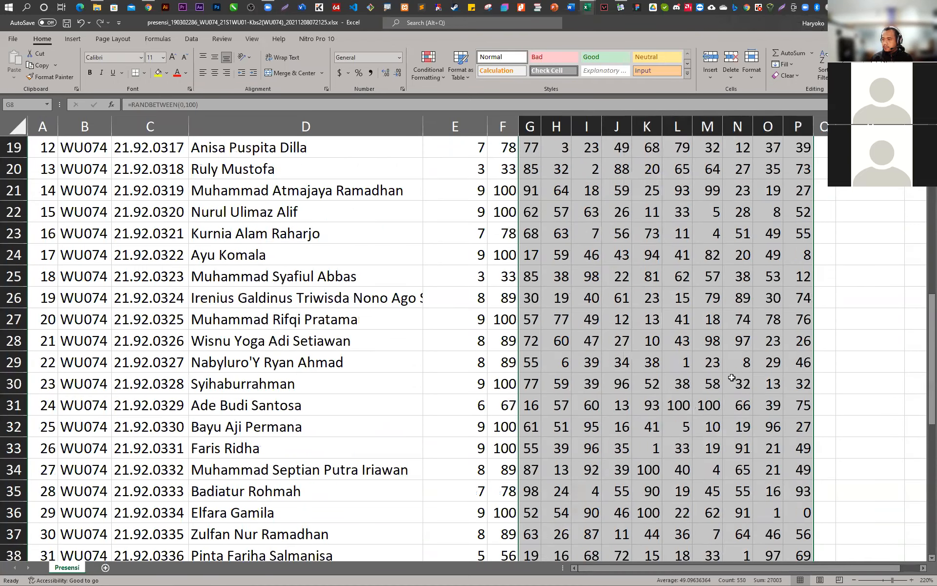
pyautogui.scroll(6, 723, 335)
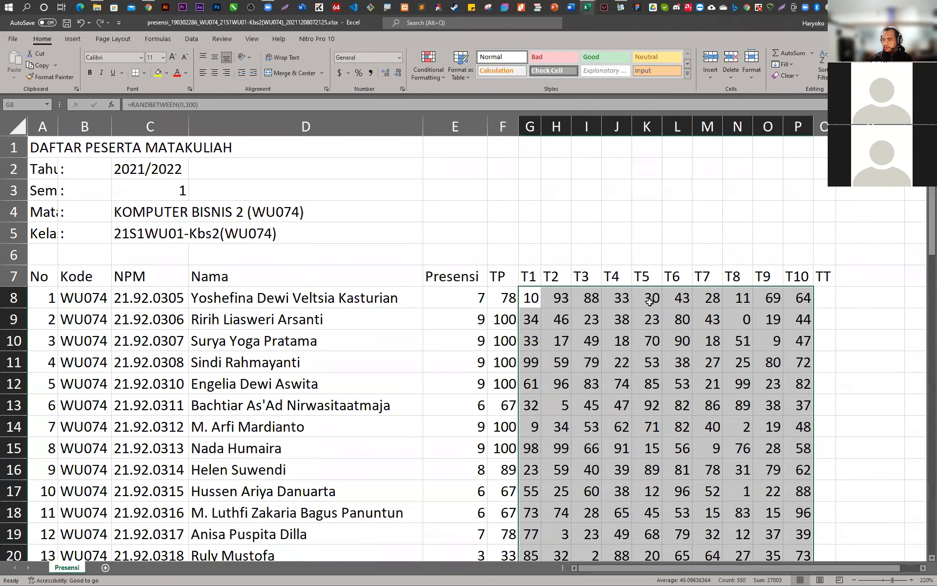
pyautogui.click(648, 300)
pyautogui.click(747, 320)
pyautogui.click(738, 299)
pyautogui.click(729, 361)
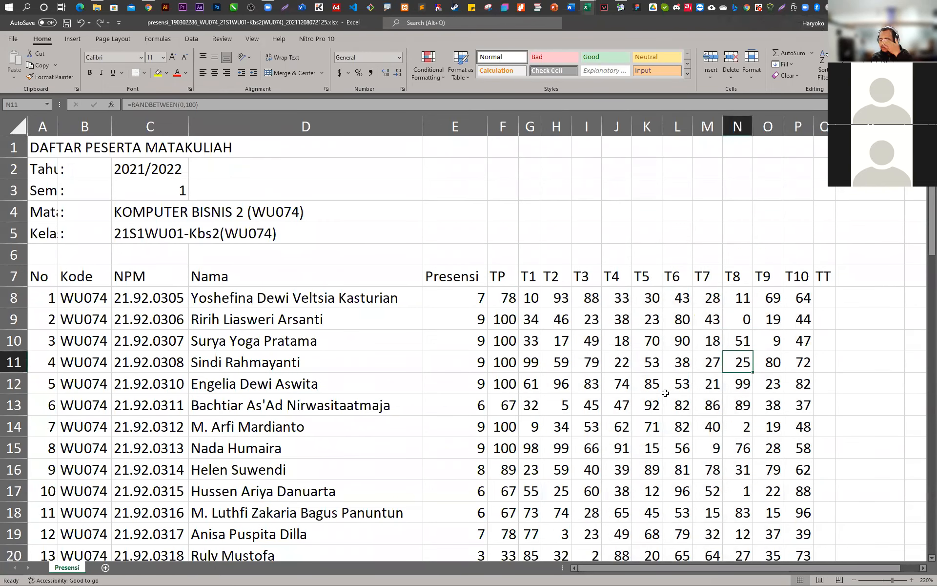
pyautogui.click(825, 298)
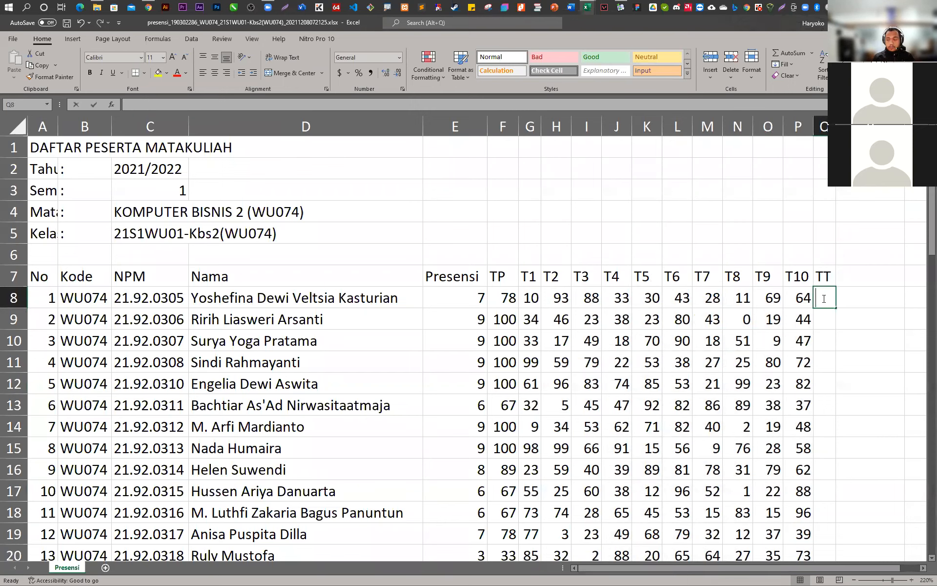
pyautogui.write('=')
pyautogui.click(535, 301)
pyautogui.press('BackSpace')
pyautogui.press('BackSpace')
pyautogui.press('BackSpace')
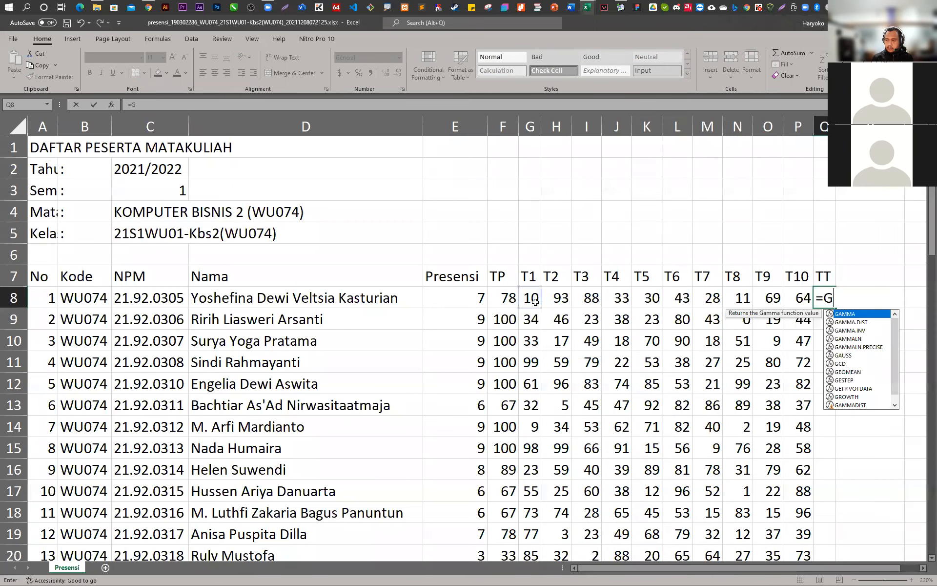
pyautogui.press('Return')
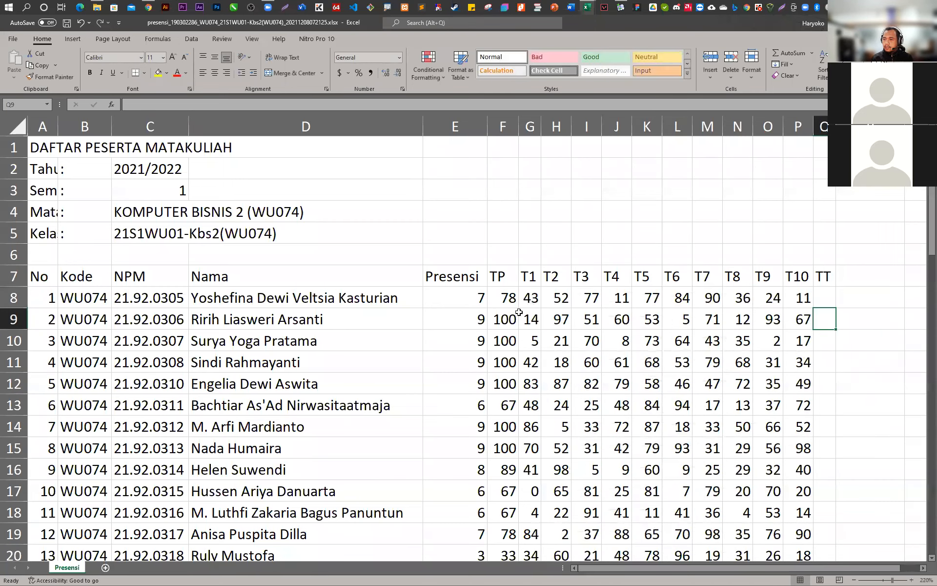
pyautogui.click(528, 302)
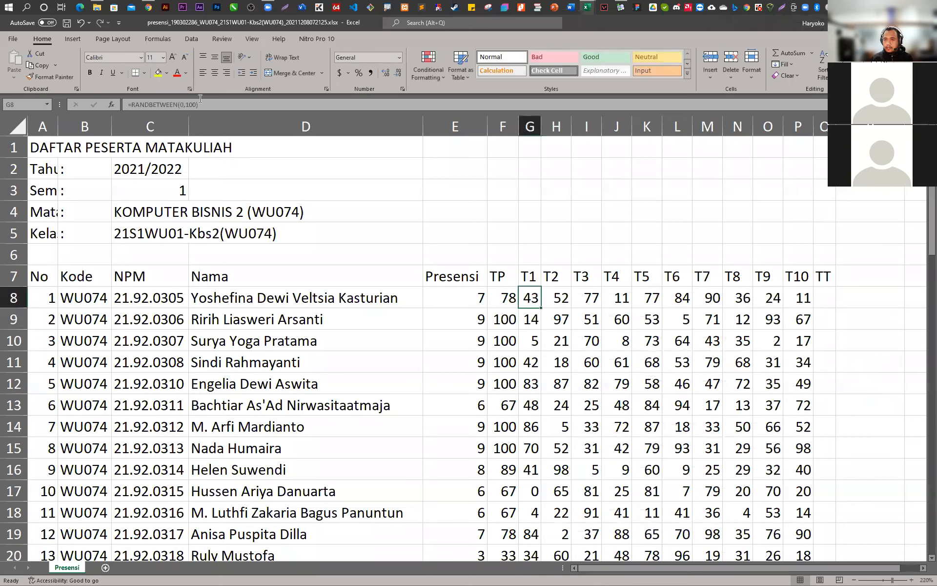
# Enter the formula =AVERAGE(G8:P8) in TT cell Q8 to average the first participant's T1 to T10 grades
pyautogui.click(826, 295)
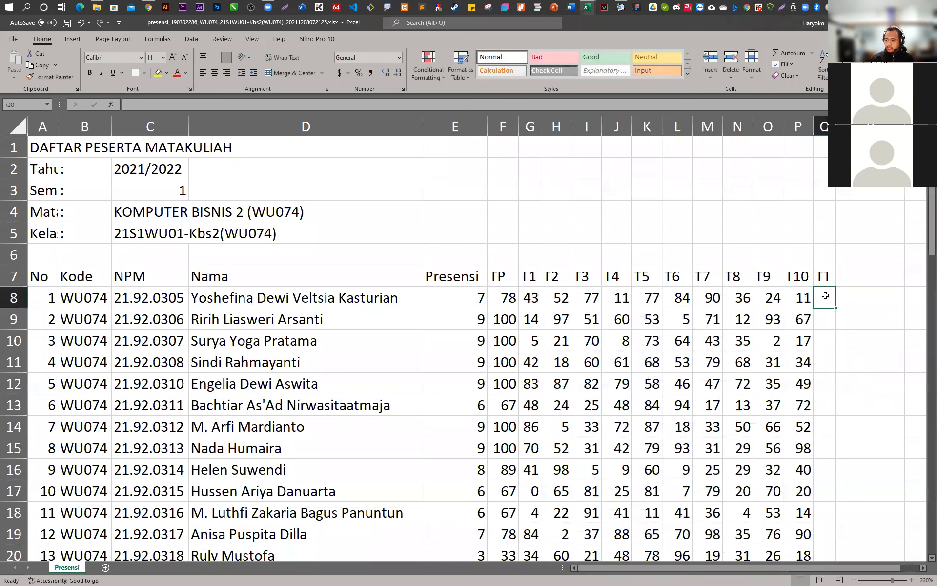
pyautogui.write('=')
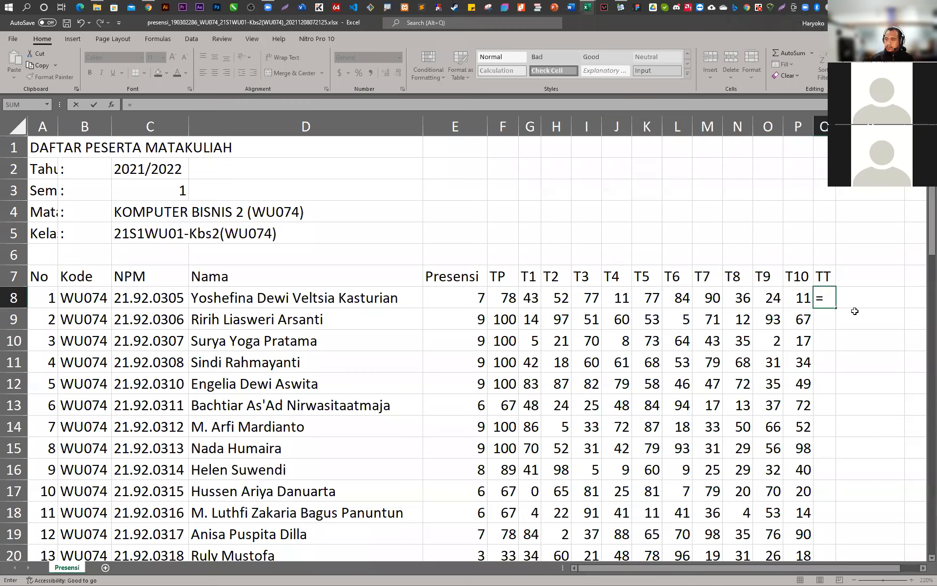
pyautogui.write('AV')
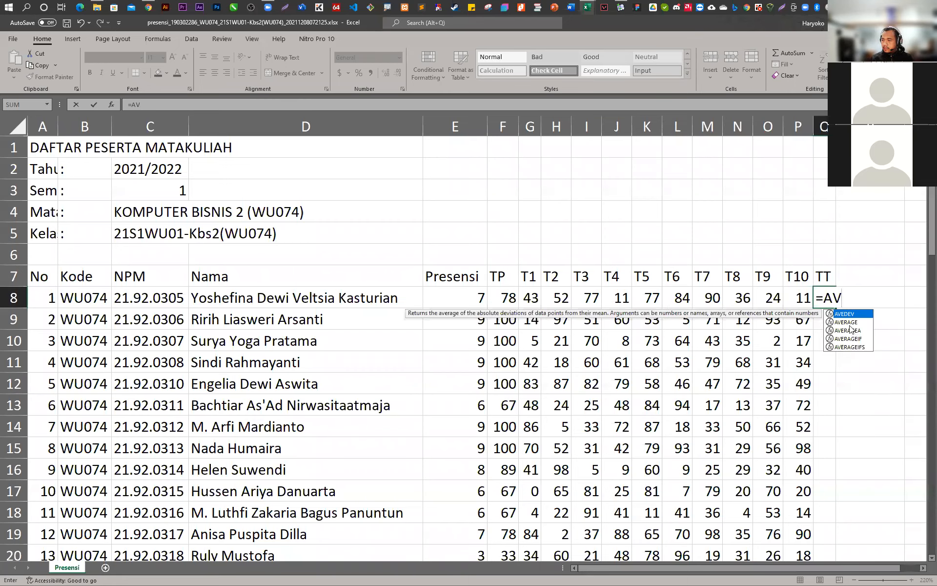
pyautogui.doubleClick(848, 322)
pyautogui.moveTo(532, 298); pyautogui.dragTo(797, 293)
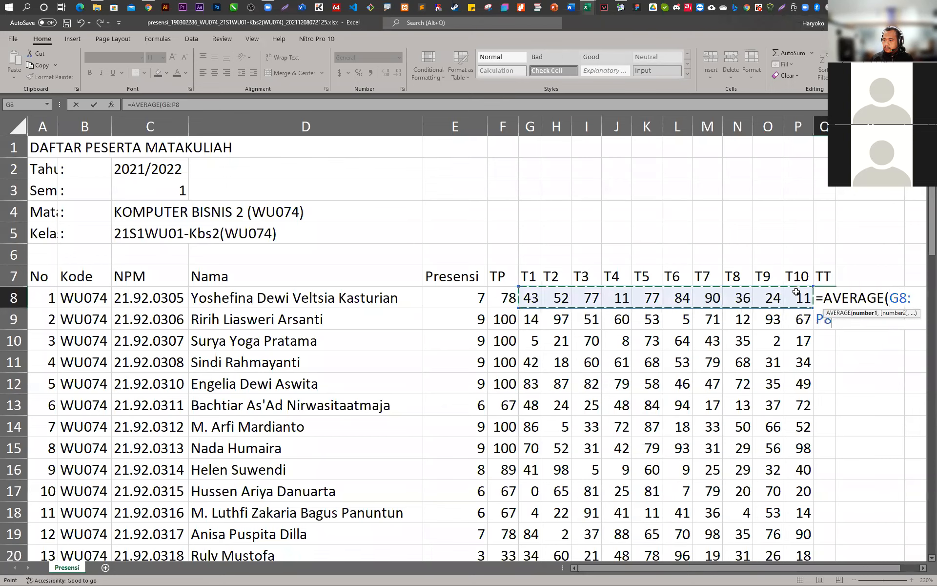
pyautogui.press('Return')
pyautogui.click(837, 296)
# Fill the Q8 average formula down the TT column and review the results through the last participant
pyautogui.click(822, 298)
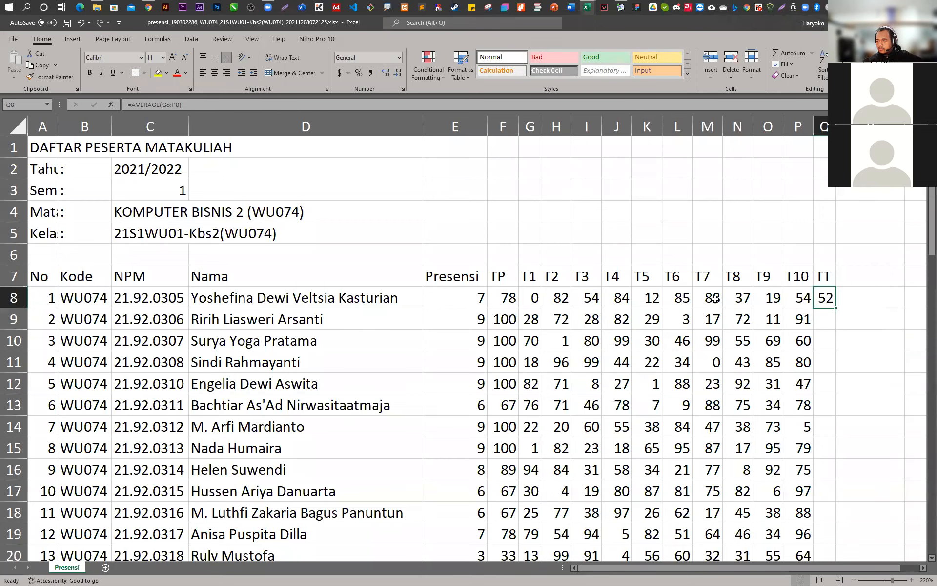
pyautogui.doubleClick(836, 307)
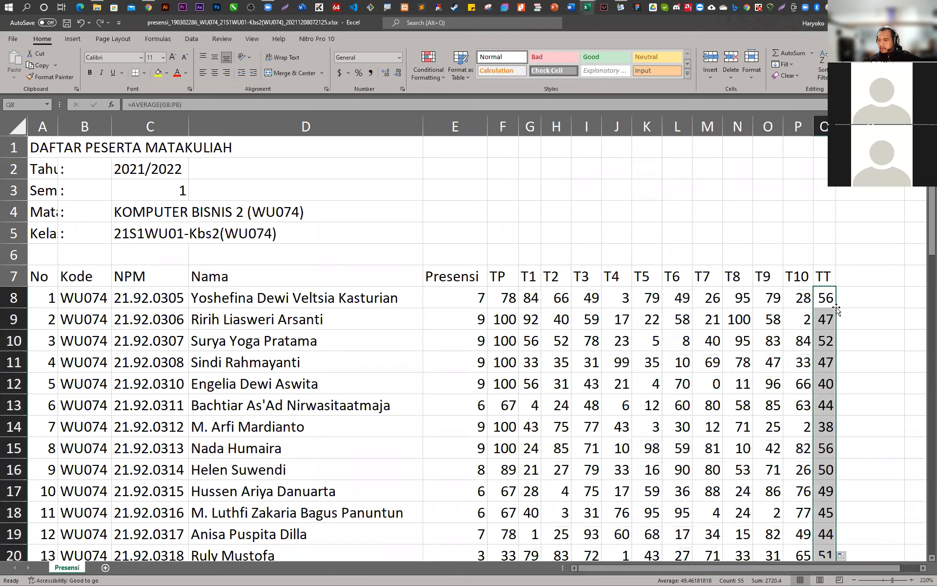
pyautogui.scroll(-13, 814, 300)
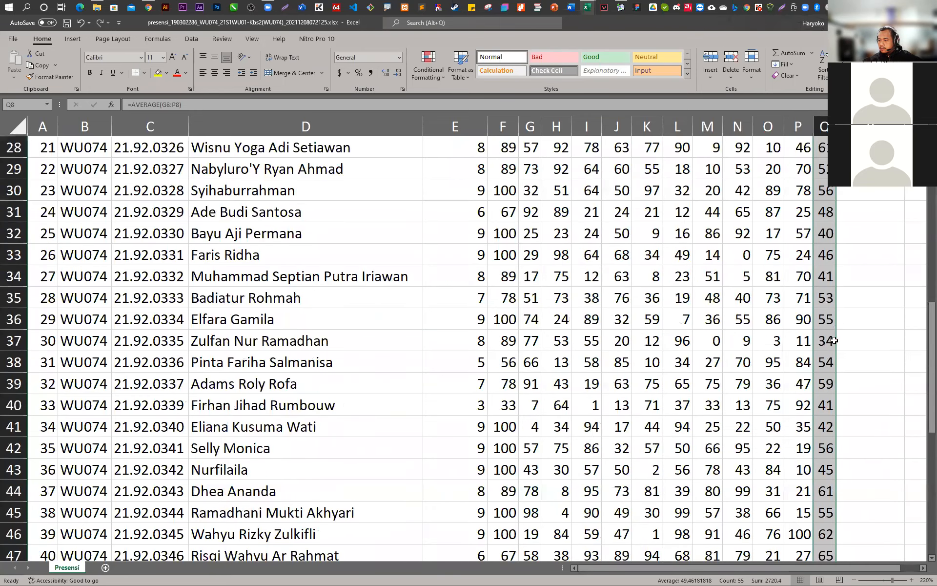
pyautogui.scroll(-7, 829, 320)
pyautogui.scroll(5, 830, 321)
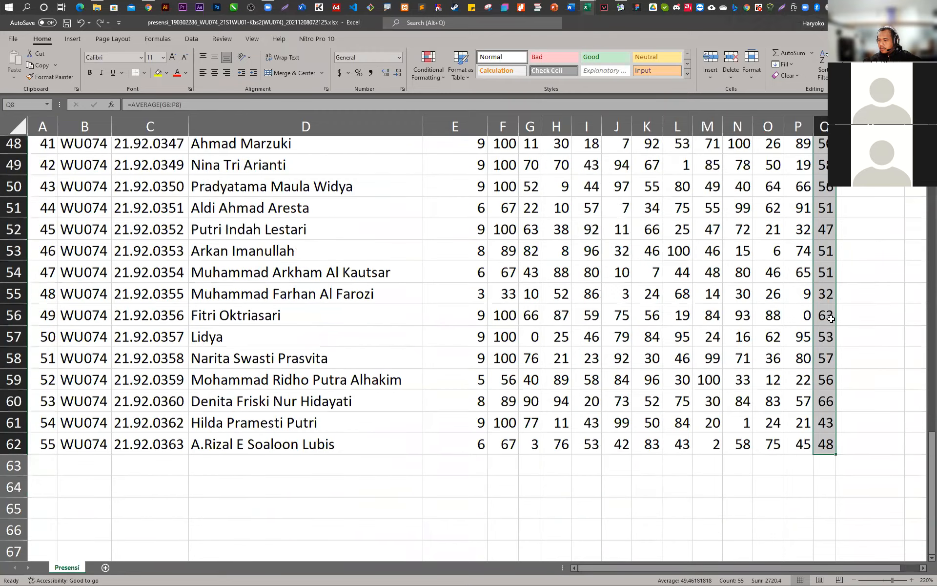
pyautogui.scroll(2, 826, 461)
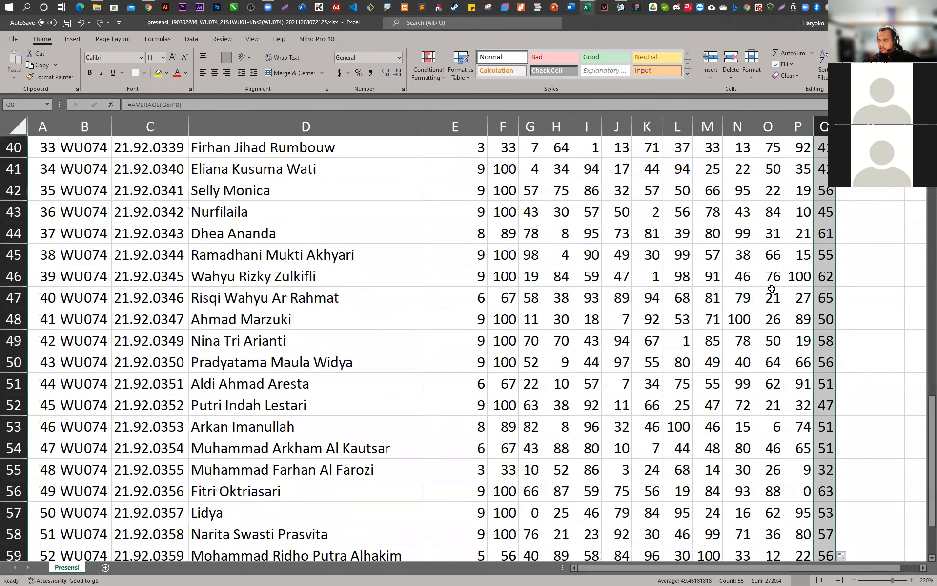
pyautogui.scroll(1, 831, 294)
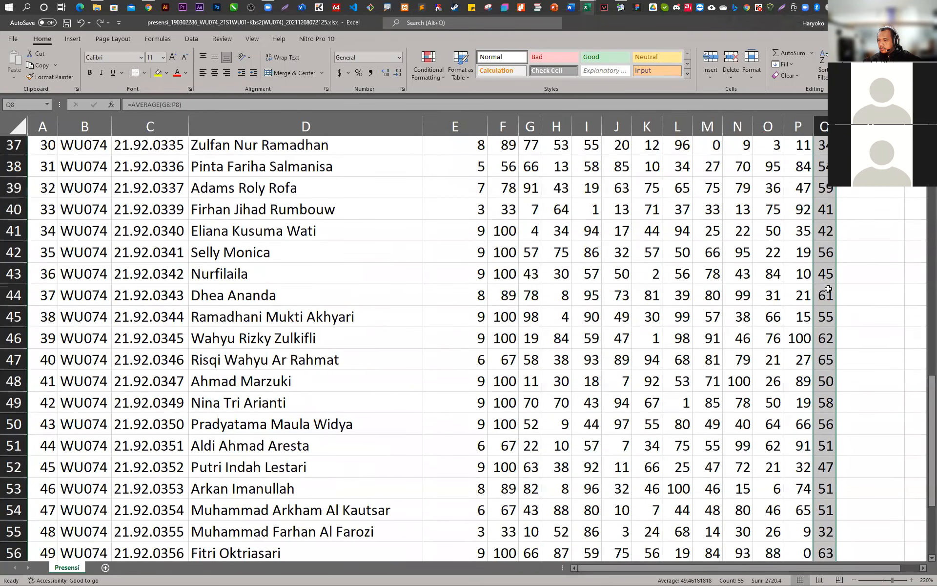
pyautogui.scroll(3, 829, 289)
pyautogui.scroll(8, 828, 289)
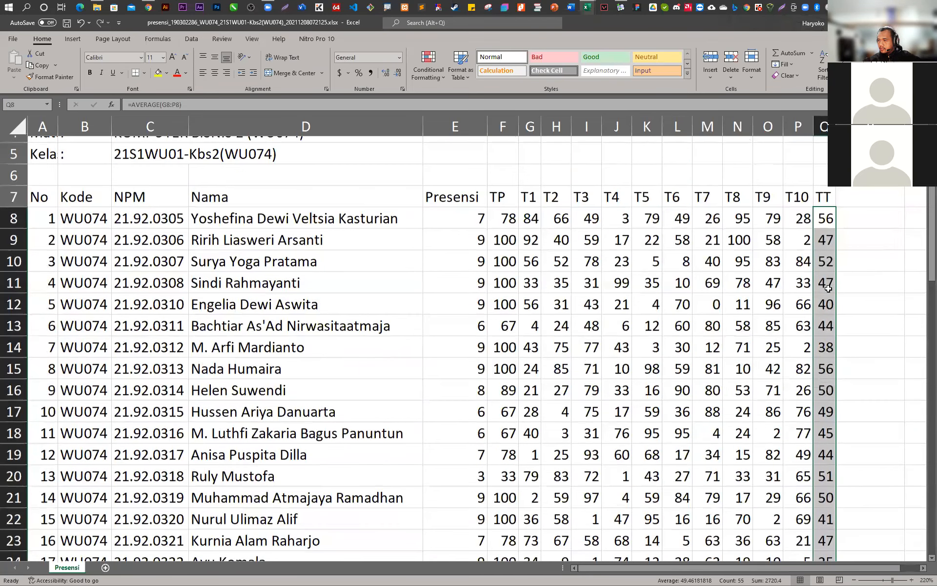
pyautogui.scroll(1, 827, 249)
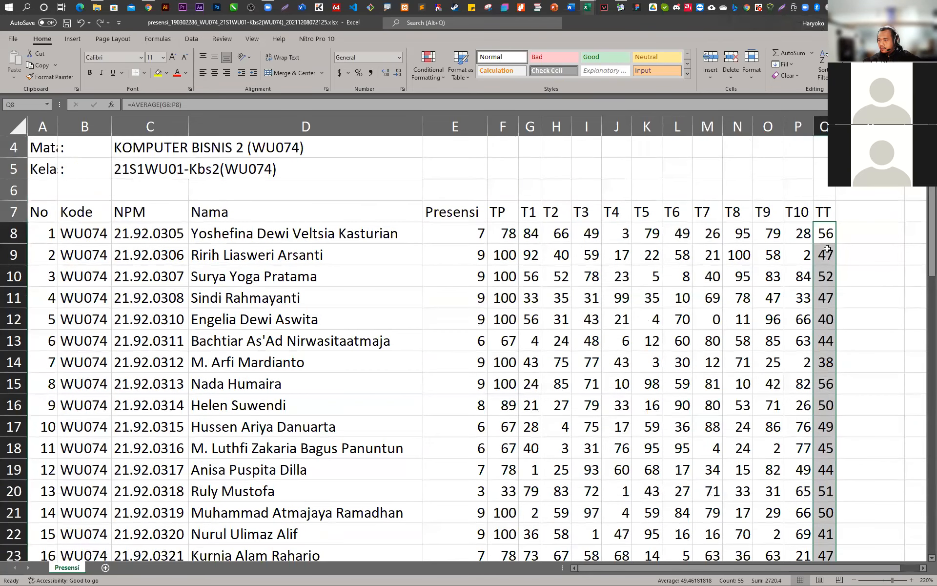
pyautogui.click(865, 211)
pyautogui.write('u')
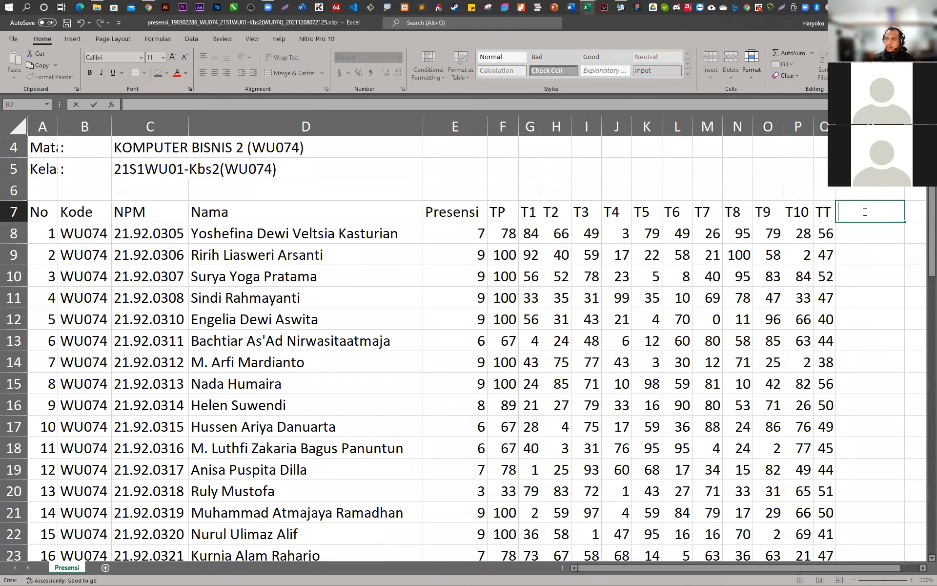
pyautogui.press('Return')
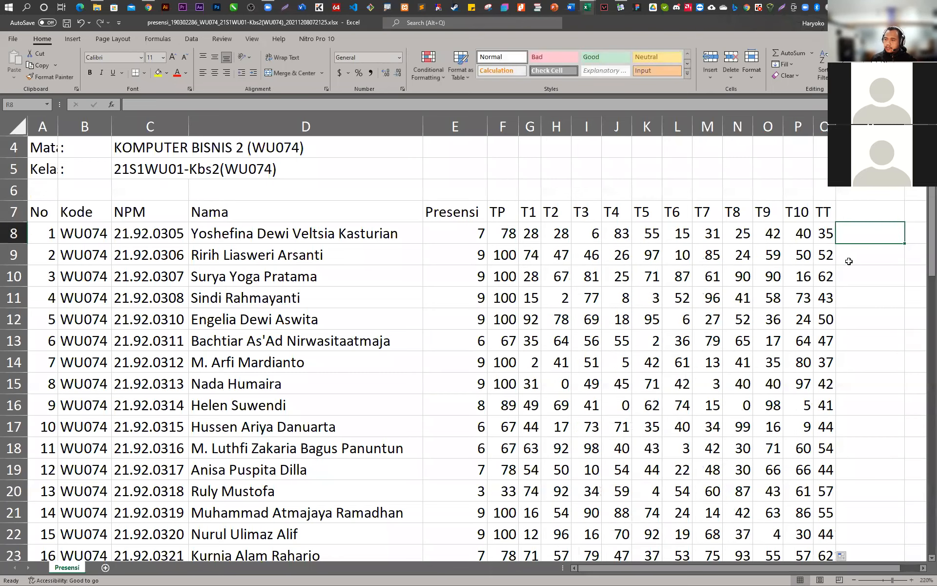
# Change the lower limit in G8's random-grade formula to 65 so it reads =RANDBETWEEN(65,100)
pyautogui.click(530, 238)
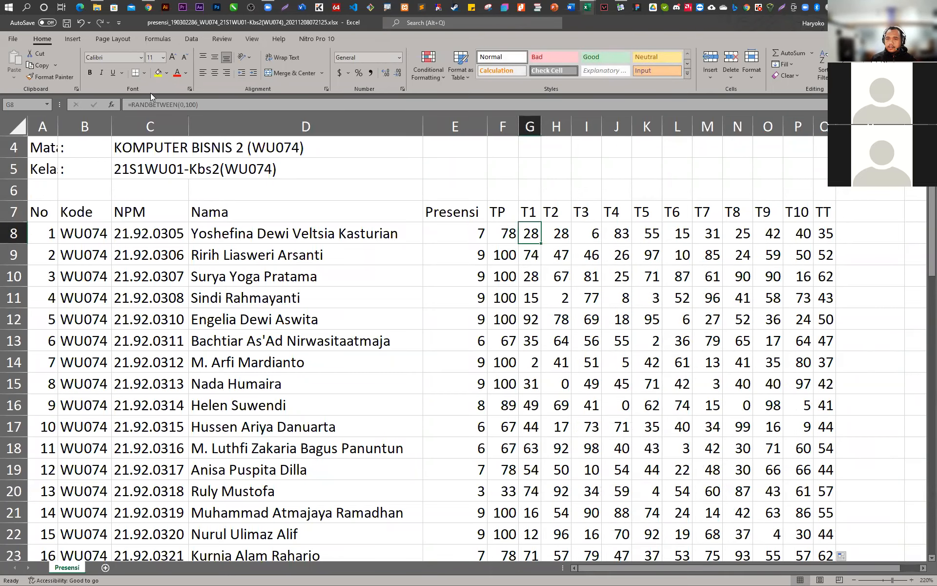
pyautogui.click(185, 104)
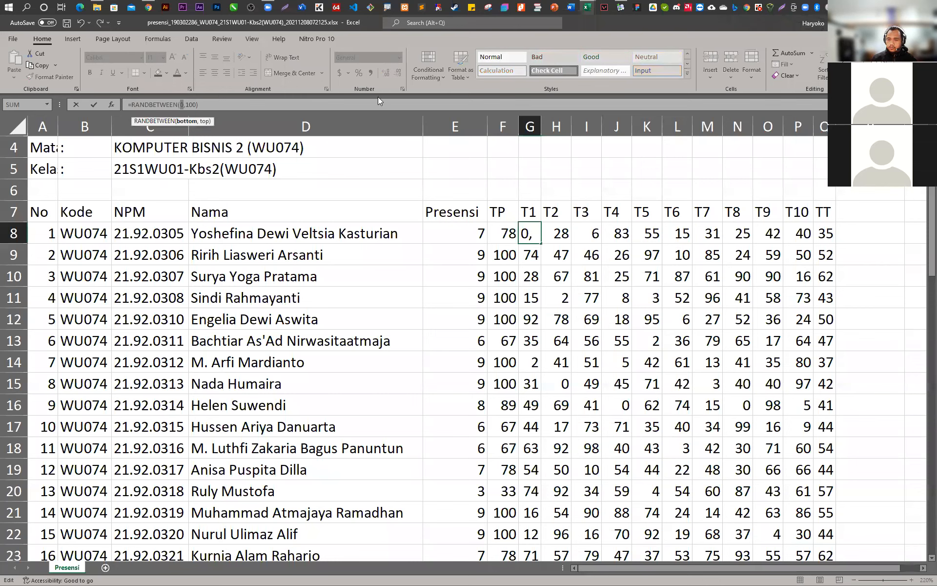
pyautogui.write('65')
pyautogui.press('Return')
# Fill the revised G8 formula down the T1 column for all participants and autofit column G
pyautogui.click(540, 238)
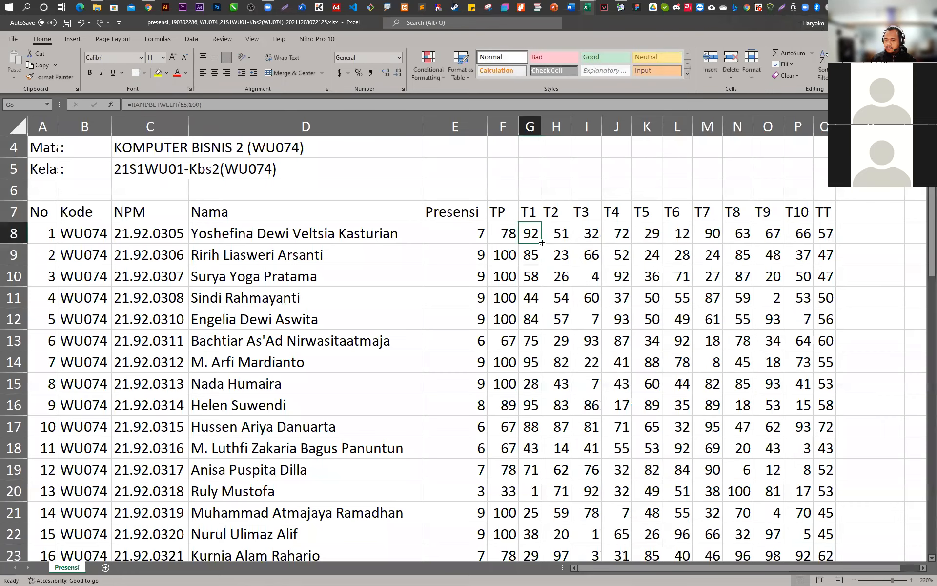
pyautogui.doubleClick(542, 242)
pyautogui.scroll(-10, 556, 400)
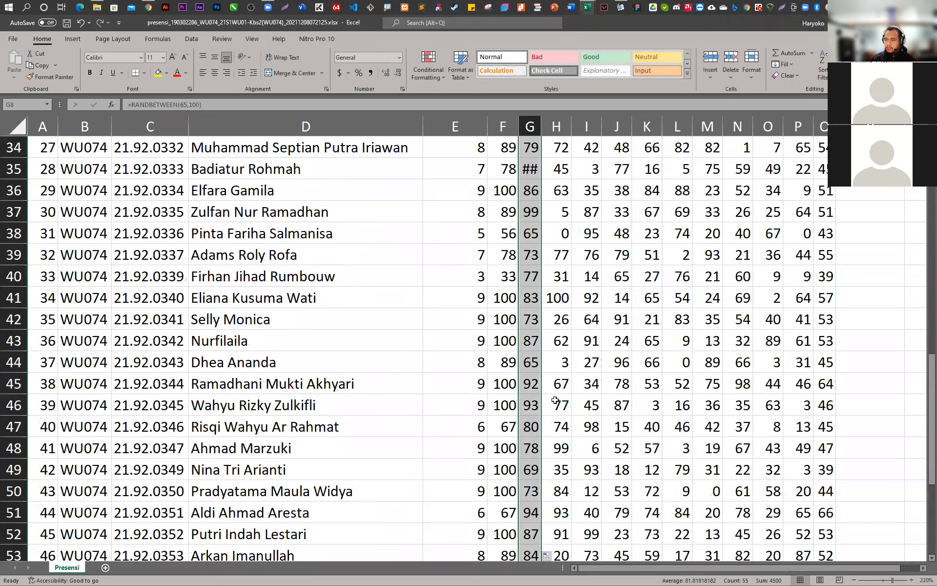
pyautogui.doubleClick(542, 127)
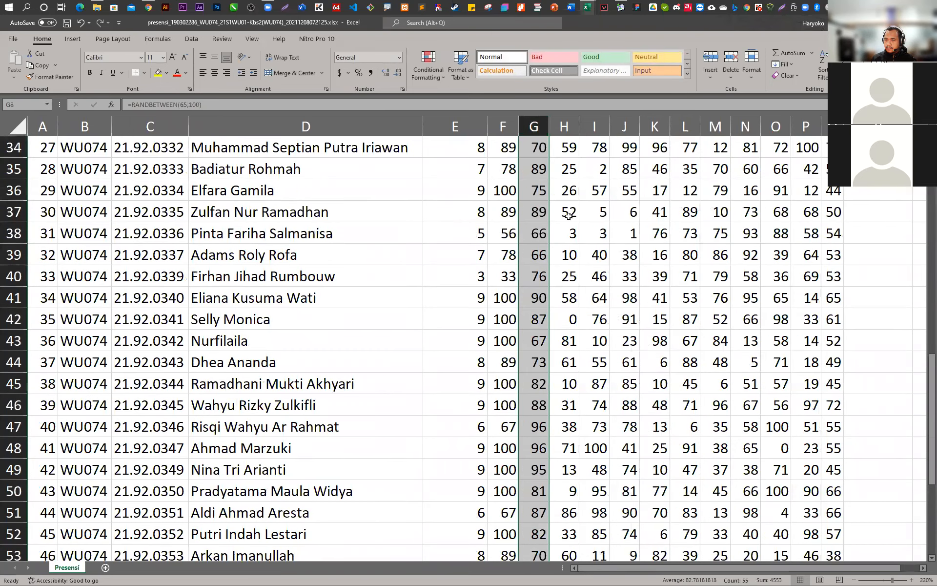
# Copy the T1 column's RANDBETWEEN(65,100) formulas across to T10 in column P for all participants
pyautogui.scroll(-4, 569, 215)
pyautogui.scroll(-2, 557, 373)
pyautogui.moveTo(559, 373); pyautogui.dragTo(835, 374)
pyautogui.scroll(5, 859, 446)
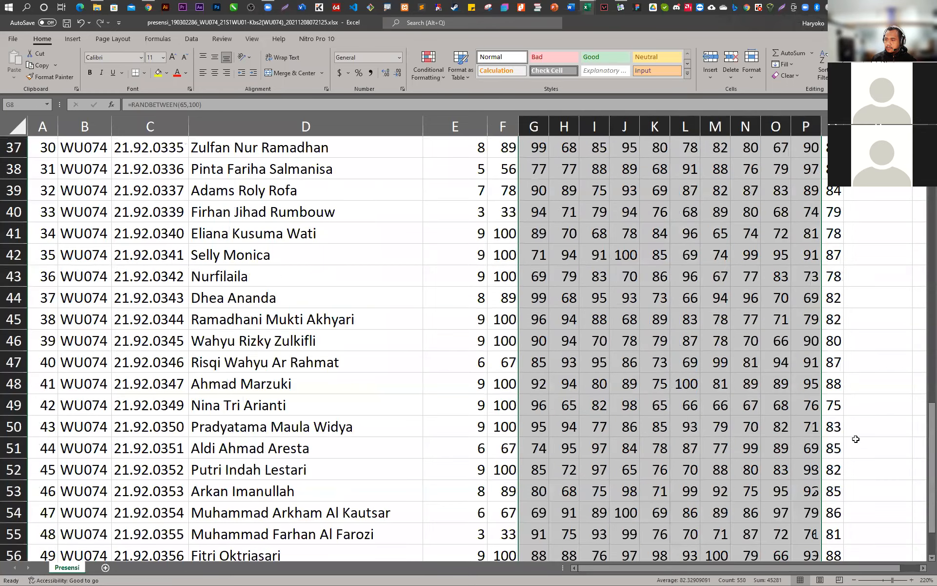
pyautogui.scroll(12, 850, 410)
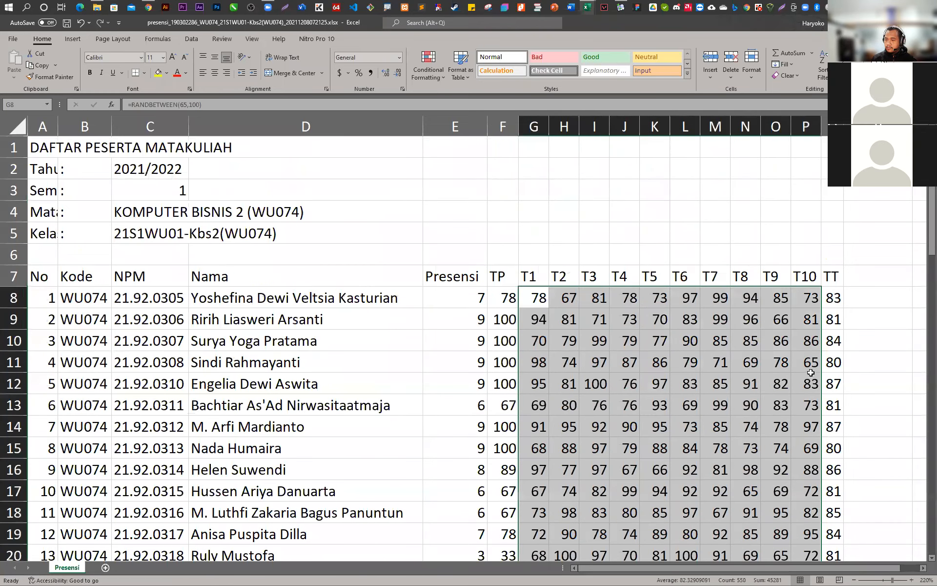
# Enter the heading UTS in cell R7, next to the TT heading
pyautogui.click(854, 298)
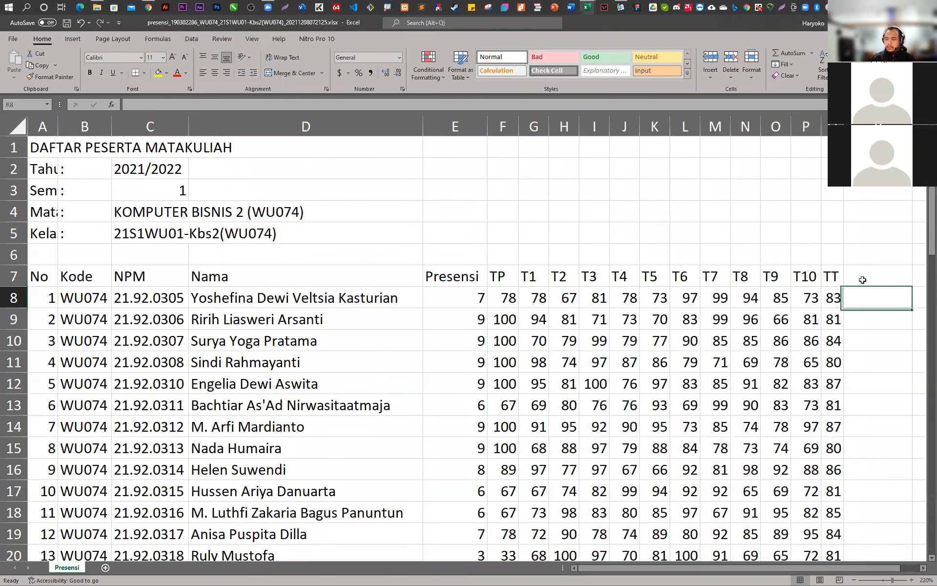
pyautogui.click(863, 280)
pyautogui.write('utgs')
pyautogui.press('BackSpace')
pyautogui.press('BackSpace')
pyautogui.press('BackSpace')
pyautogui.press('BackSpace')
pyautogui.write('UTS')
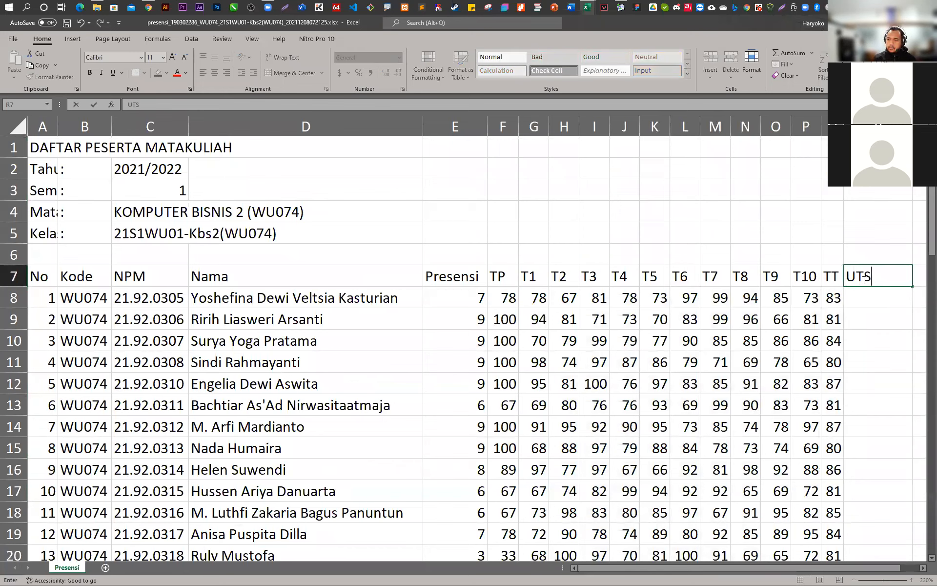
pyautogui.press('Return')
# Enter the heading UAS in cell S7
pyautogui.click(862, 279)
pyautogui.press('Right')
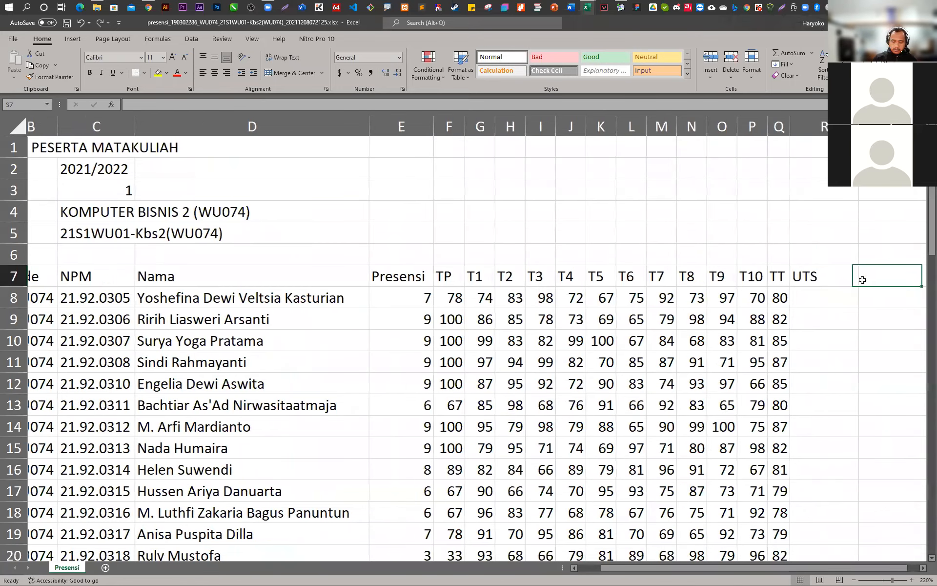
pyautogui.write('UAS')
pyautogui.press('Return')
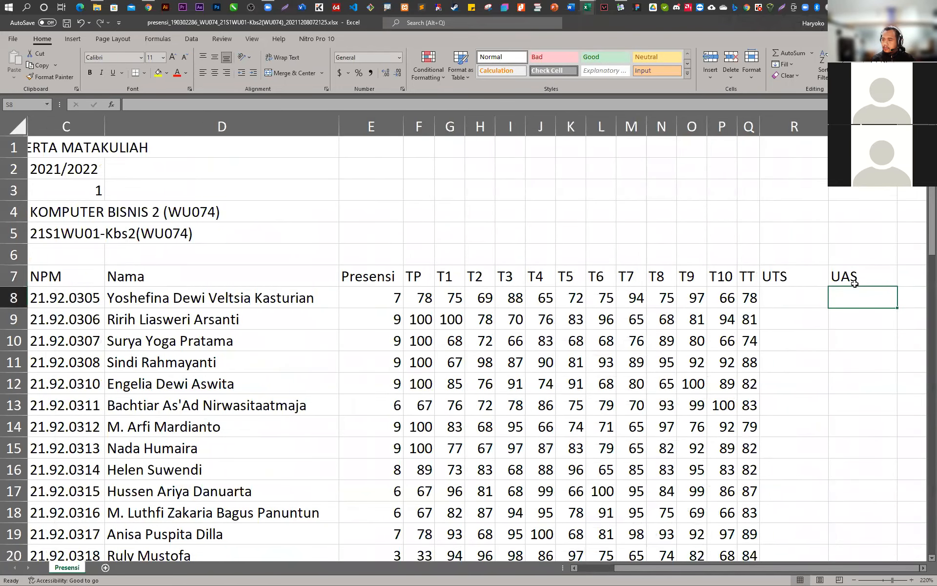
# Narrow columns R and S to about the width of their headings and select the next heading cell, T7
pyautogui.moveTo(825, 126); pyautogui.dragTo(791, 126)
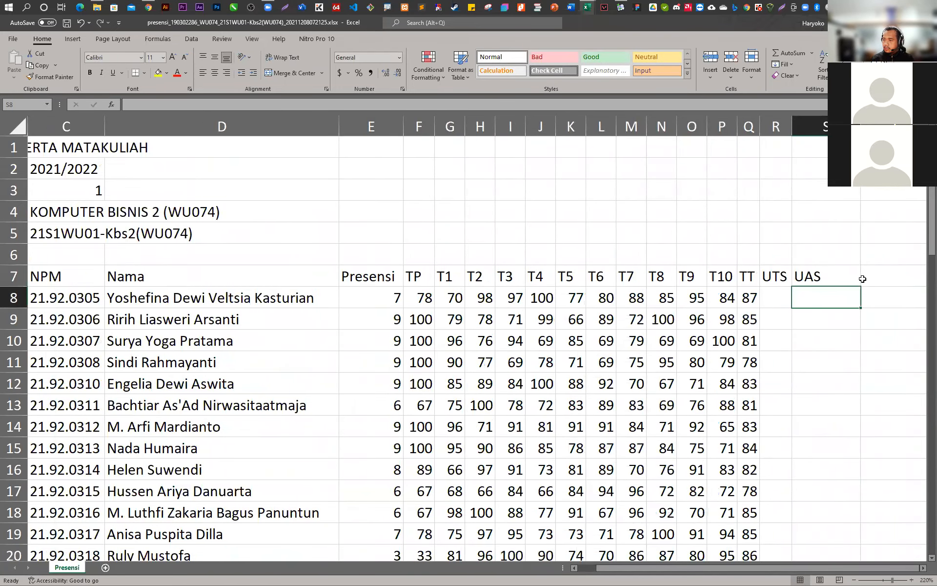
pyautogui.moveTo(860, 126); pyautogui.dragTo(825, 126)
pyautogui.click(845, 276)
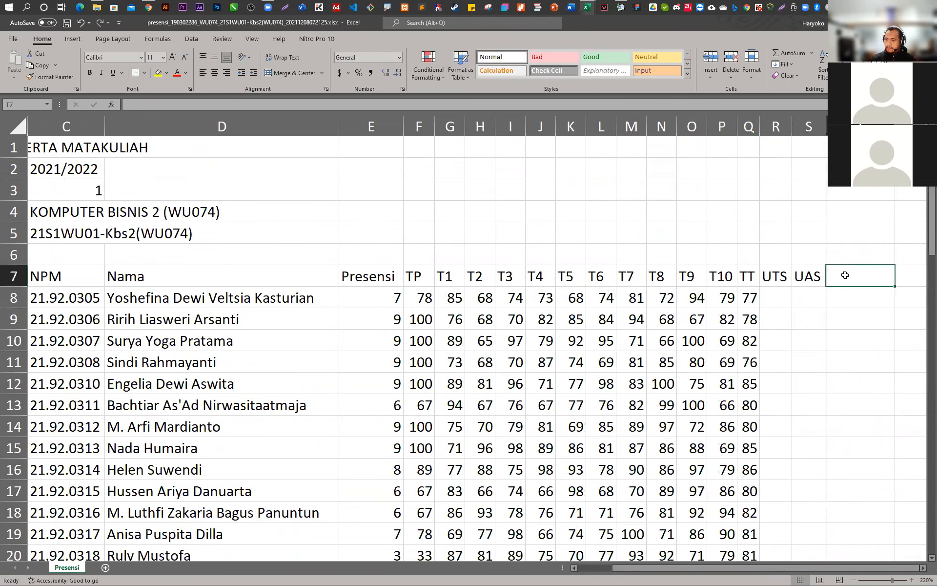
# Enter the headings NA in T7 and NH in U7, and narrow columns T and U to about their headings' width
pyautogui.write('N')
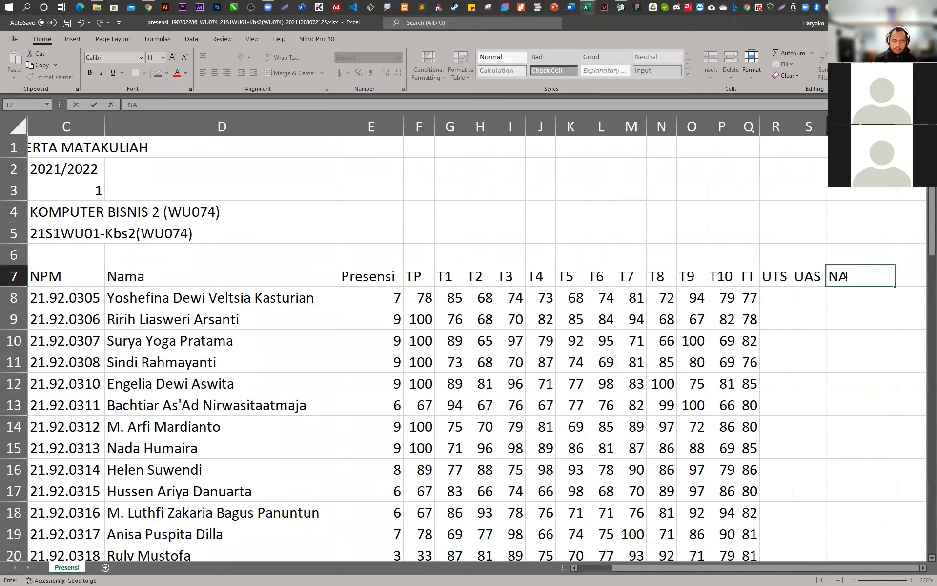
pyautogui.write('A')
pyautogui.press('Return')
pyautogui.click(847, 276)
pyautogui.press('Right')
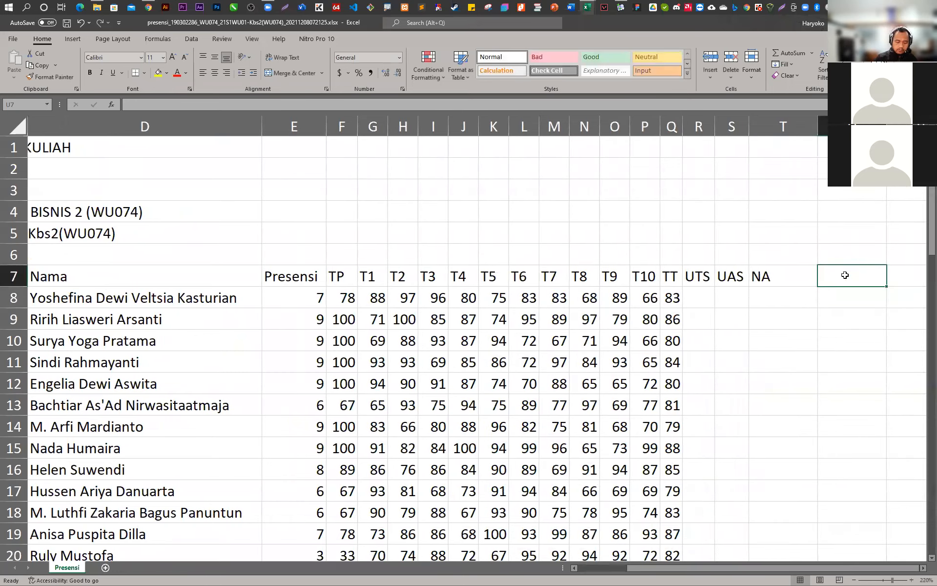
pyautogui.write('NH')
pyautogui.press('Return')
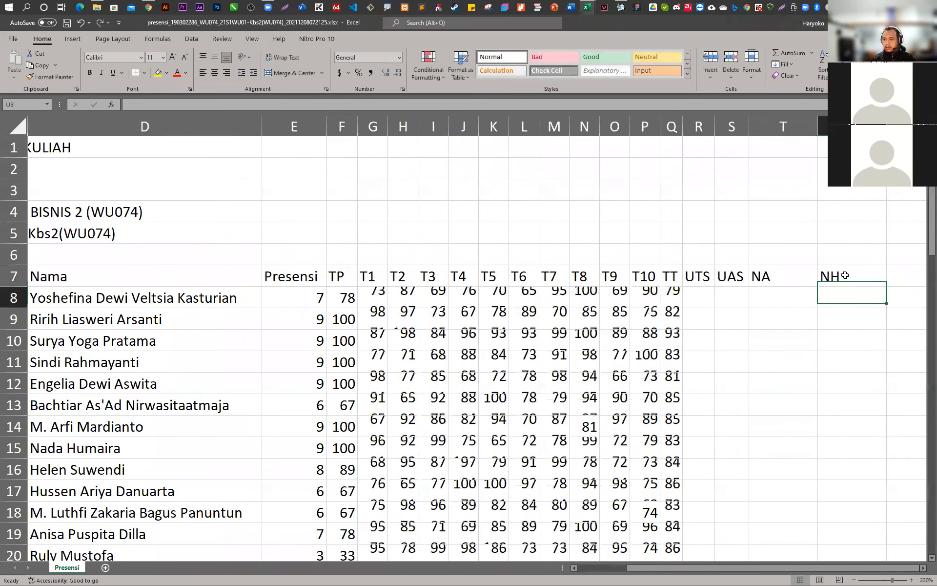
pyautogui.moveTo(819, 128); pyautogui.dragTo(777, 128)
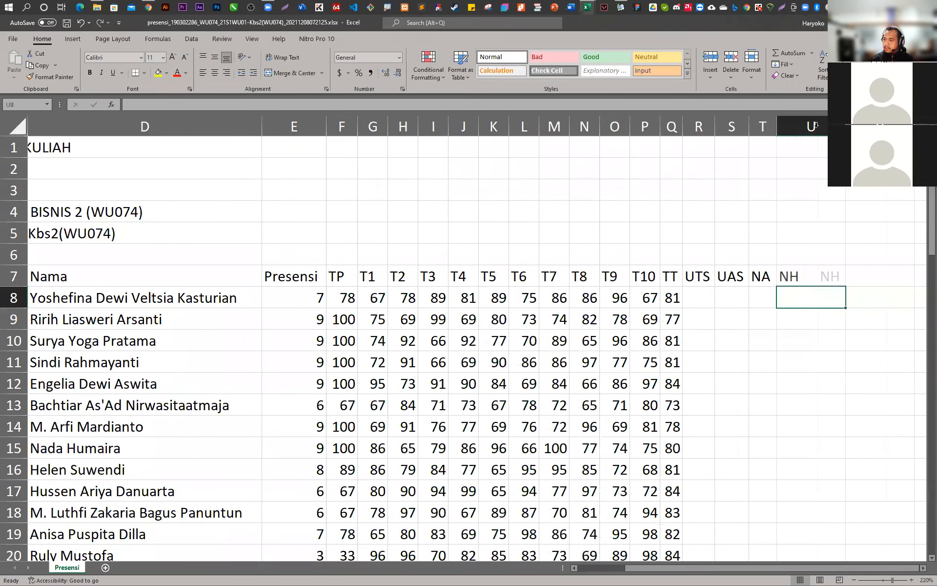
pyautogui.moveTo(846, 128); pyautogui.dragTo(805, 128)
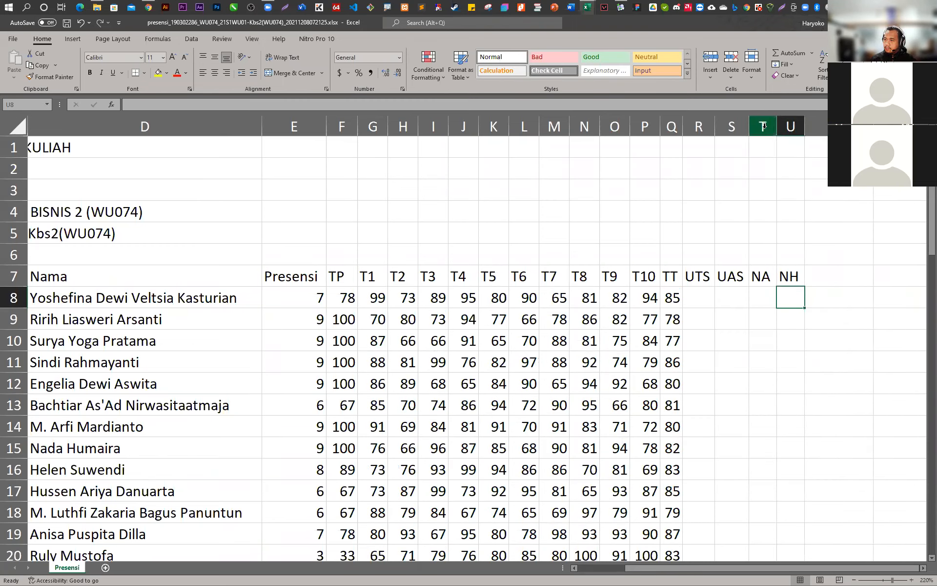
# Insert a column before NA, head it QUIZ in cell T7, and widen it slightly to fit the heading
pyautogui.rightClick(762, 126)
pyautogui.click(791, 209)
pyautogui.click(769, 276)
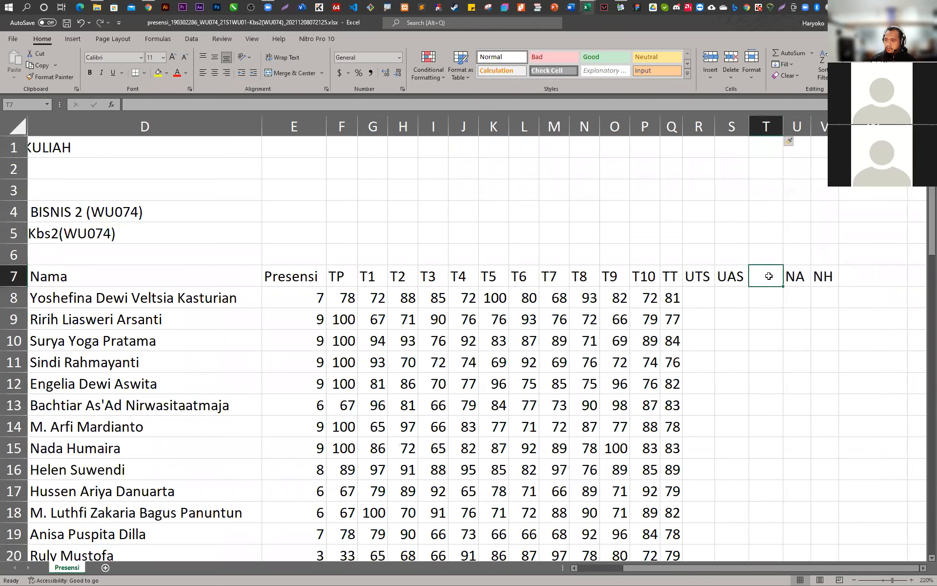
pyautogui.write('QUIZ')
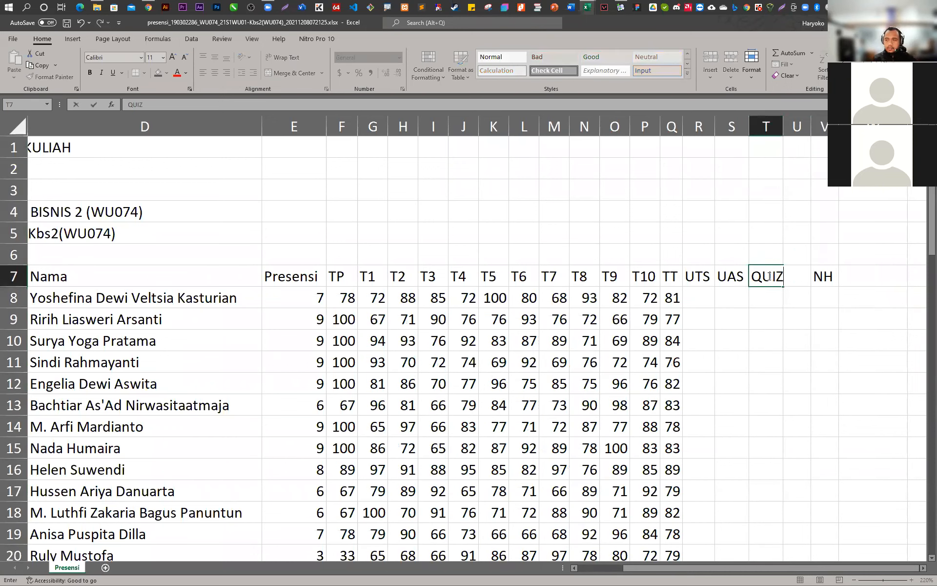
pyautogui.press('Return')
pyautogui.moveTo(784, 123); pyautogui.dragTo(788, 123)
# Enter =RANDBETWEEN(90,100) in the first UTS cell, R8, and fill it down for all participants
pyautogui.click(695, 297)
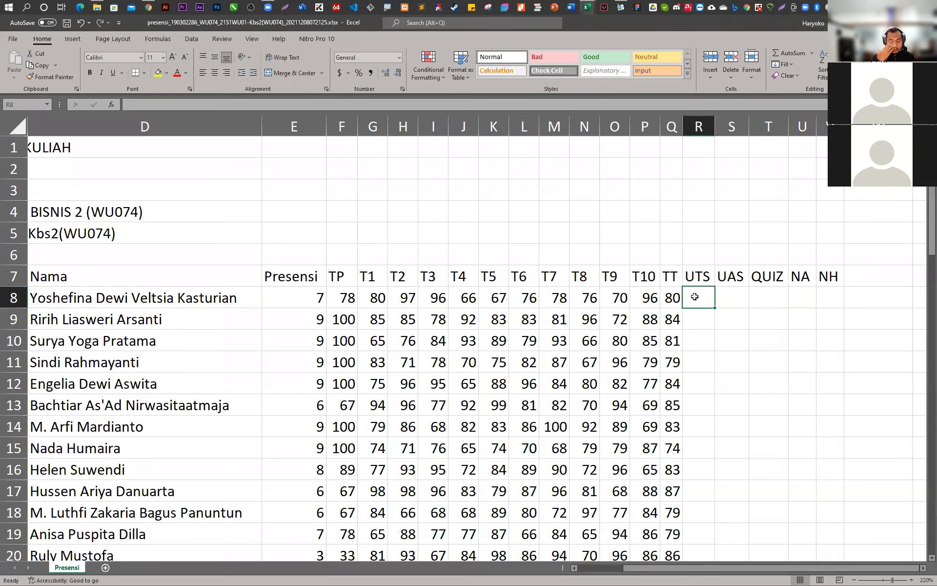
pyautogui.write('=RA')
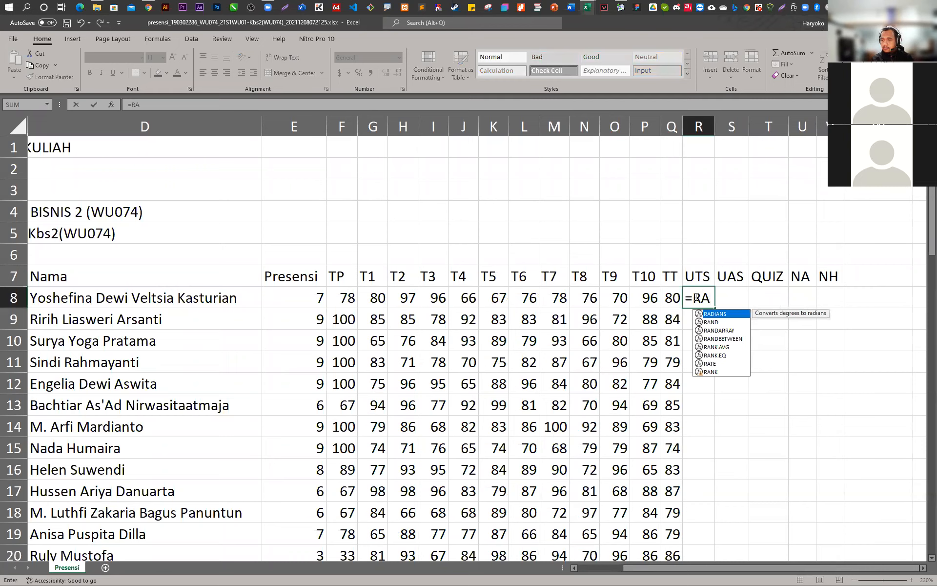
pyautogui.doubleClick(723, 339)
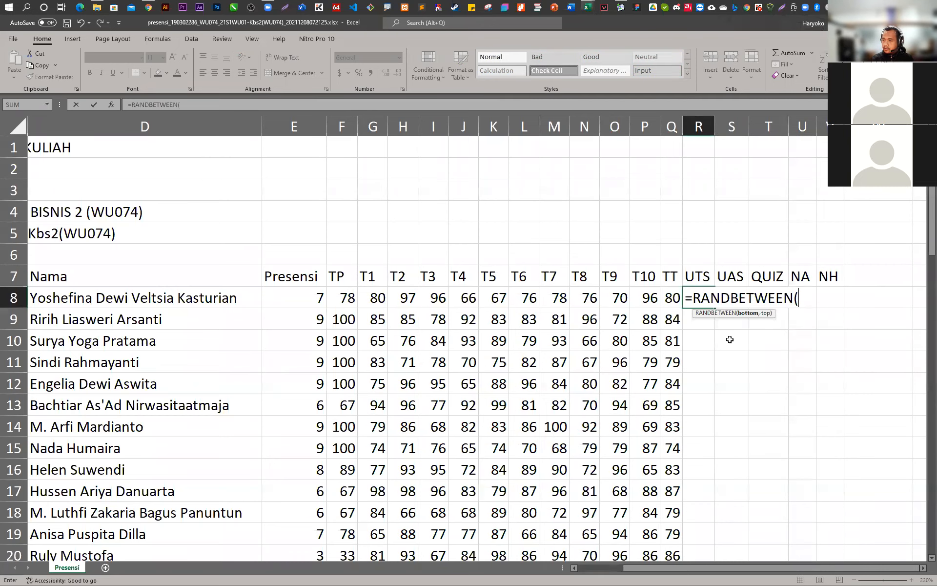
pyautogui.click(192, 106)
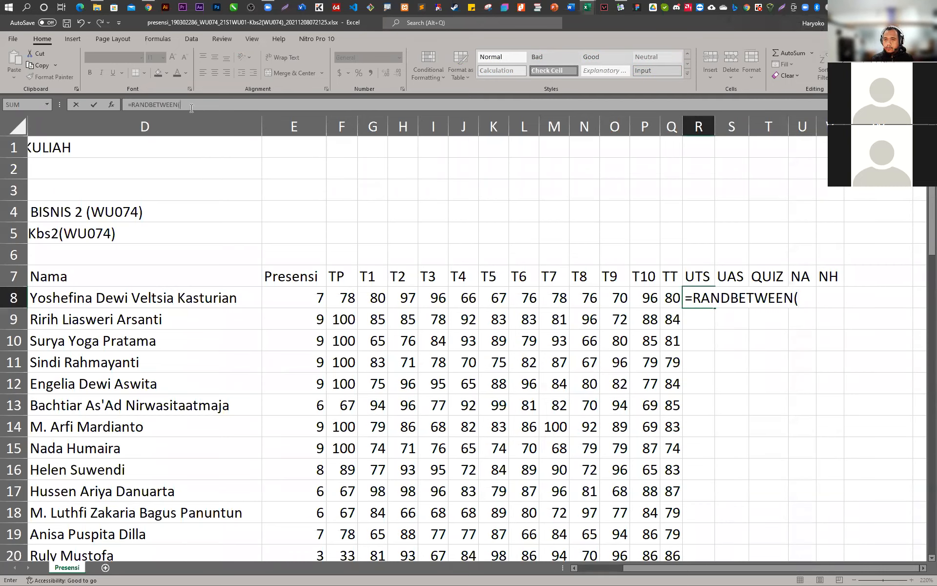
pyautogui.write('90')
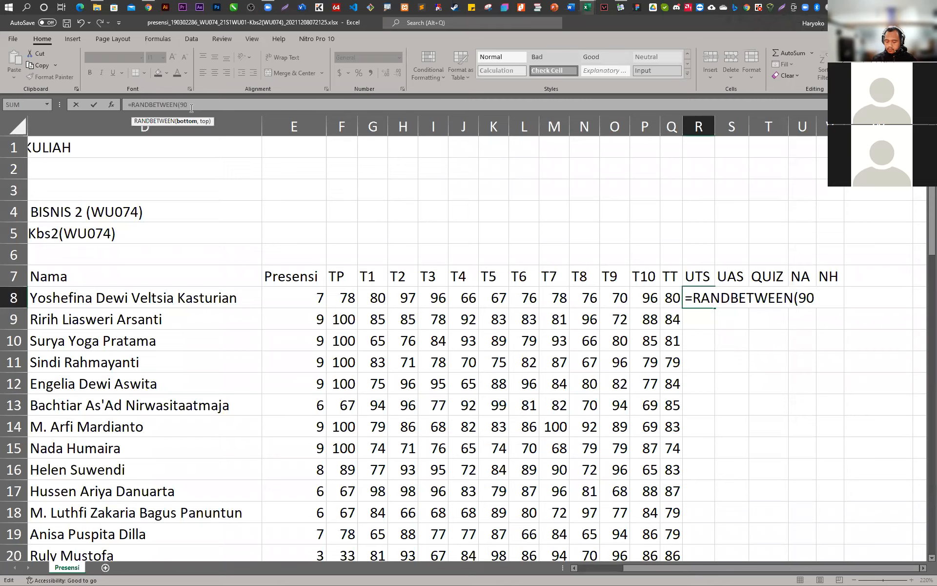
pyautogui.write(',')
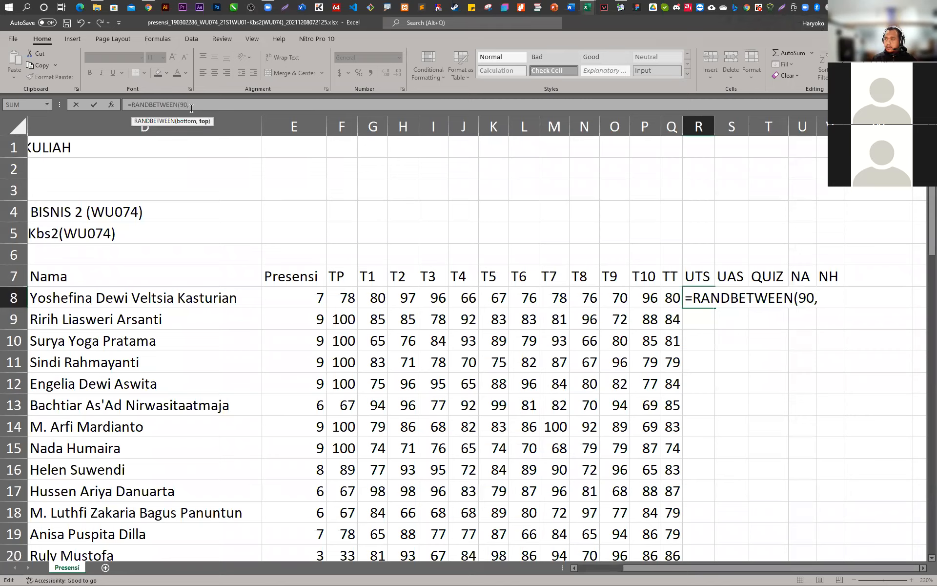
pyautogui.write('100')
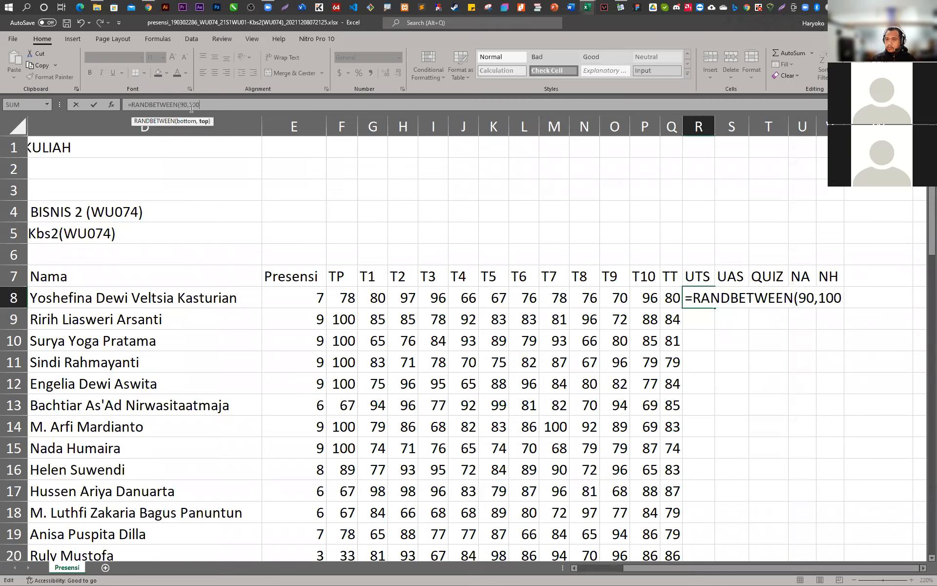
pyautogui.press('Return')
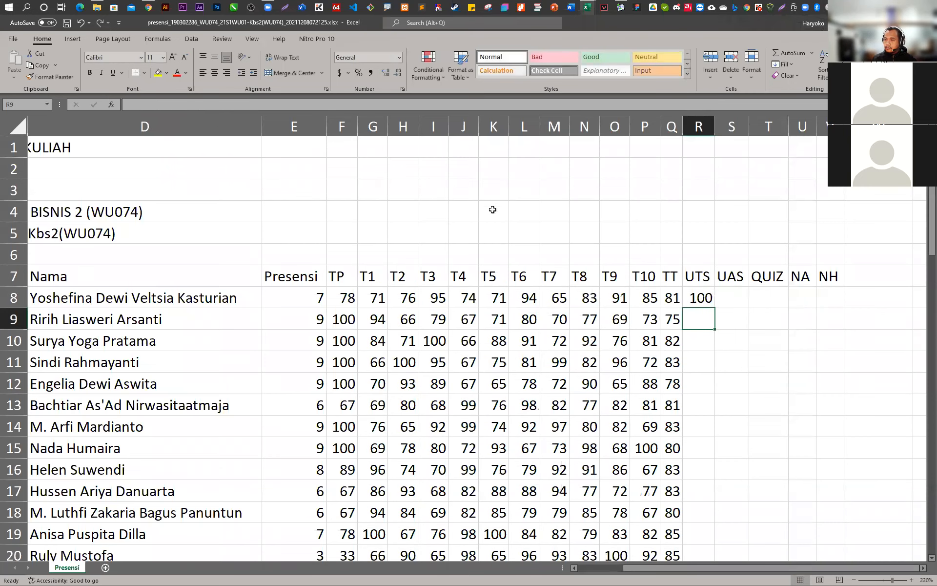
pyautogui.click(705, 299)
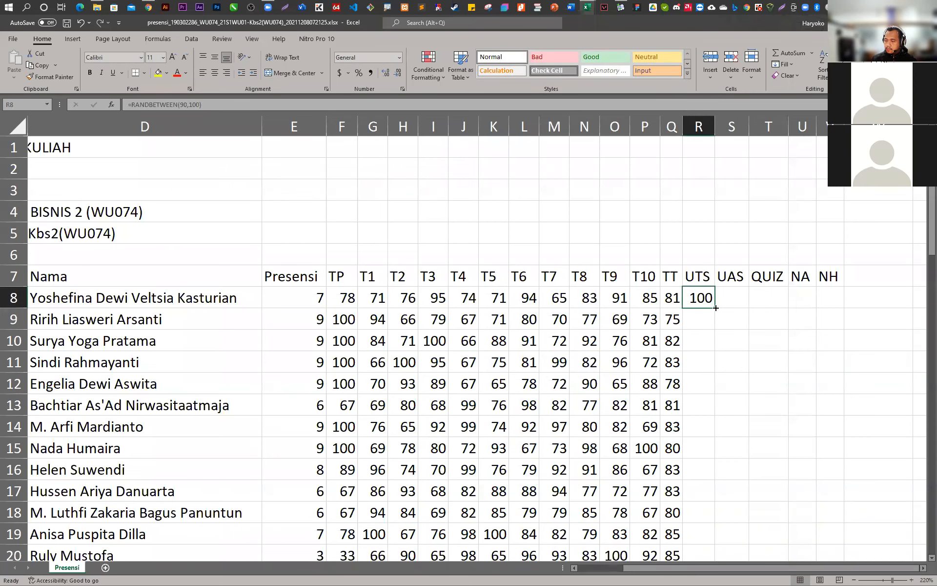
pyautogui.doubleClick(716, 308)
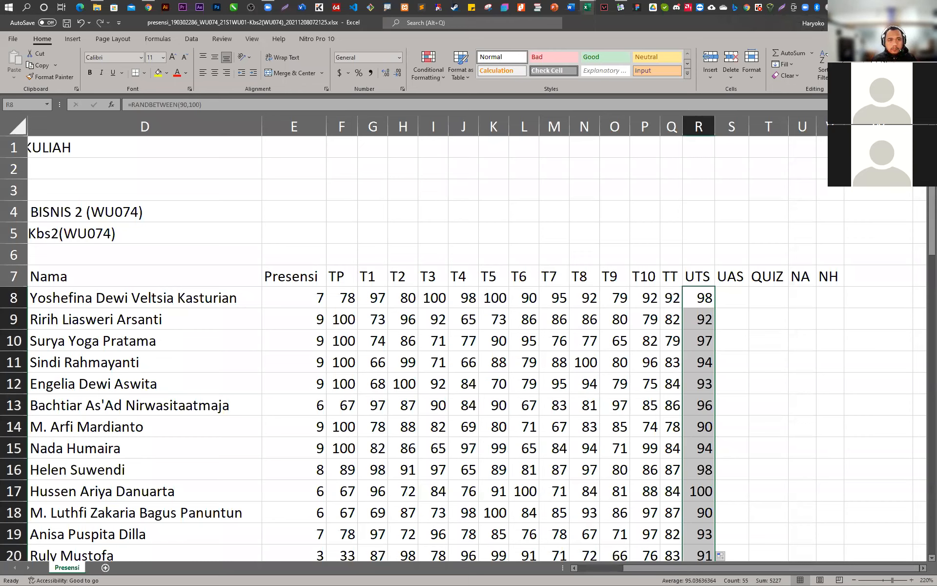
pyautogui.hotkey('alt', 'Tab')
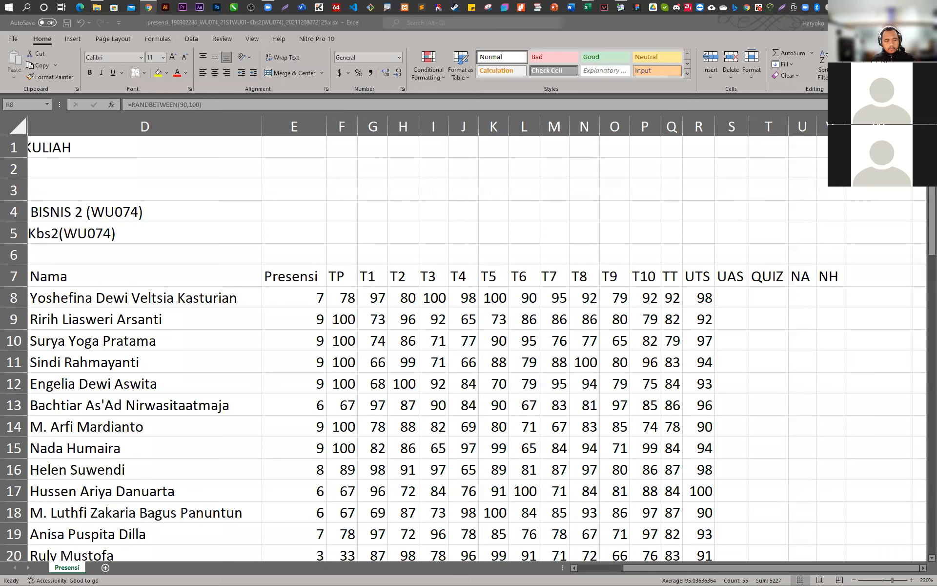
pyautogui.click(712, 288)
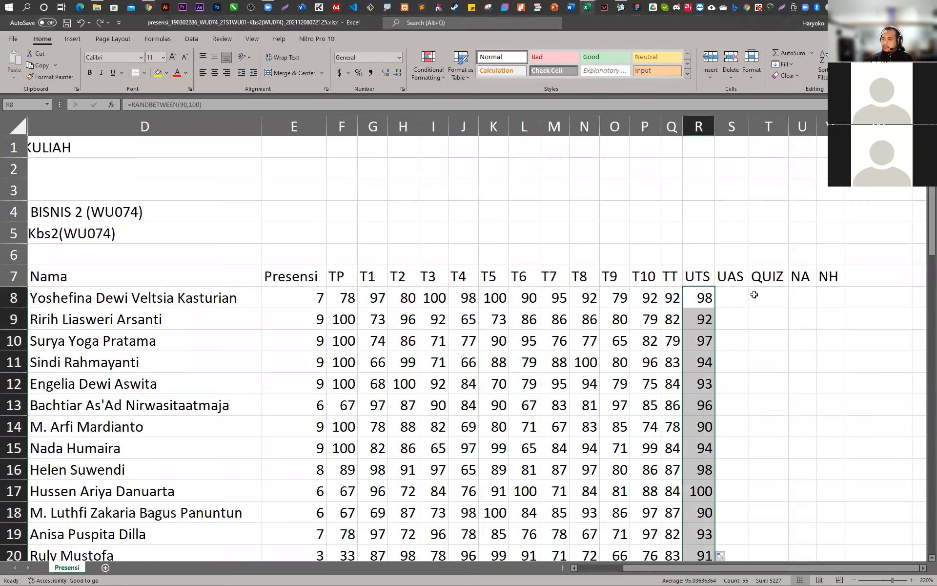
# Copy the UTS formulas in R8:R62 across into the UAS column S
pyautogui.click(736, 299)
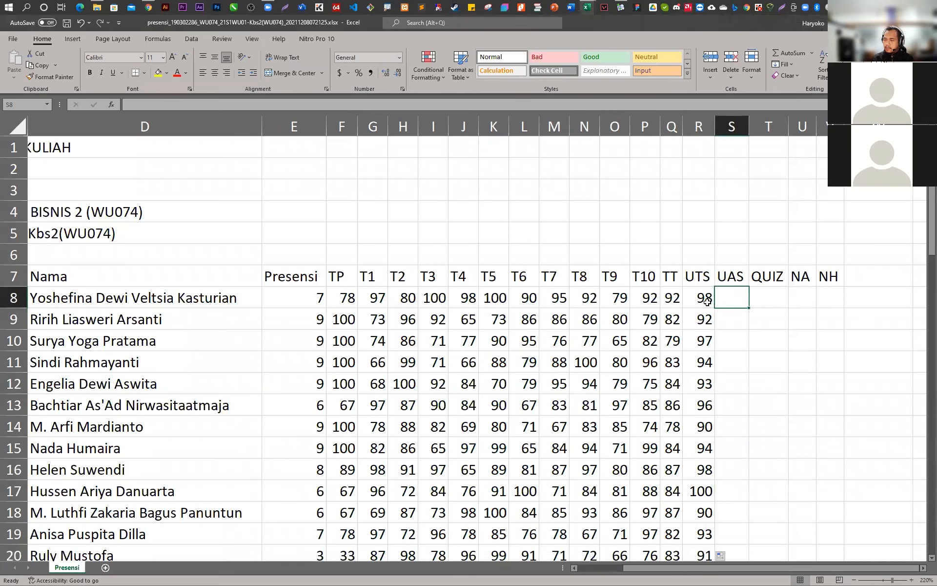
pyautogui.scroll(-1, 707, 301)
pyautogui.click(705, 233)
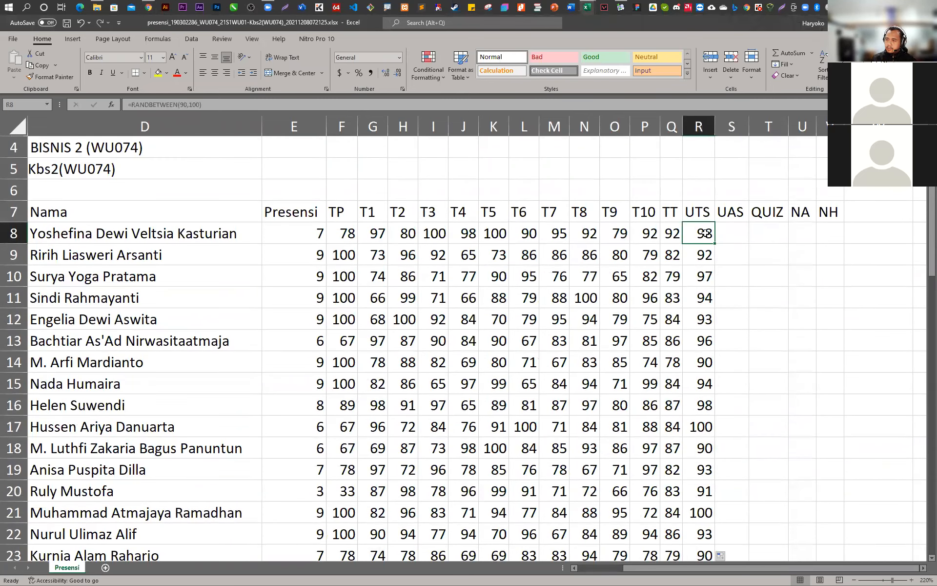
pyautogui.scroll(-3, 708, 269)
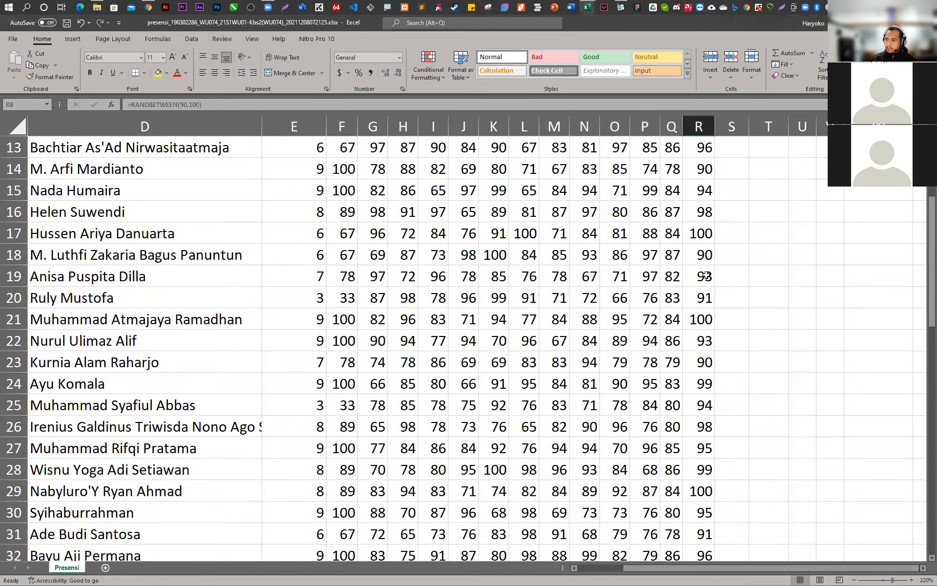
pyautogui.scroll(-12, 706, 276)
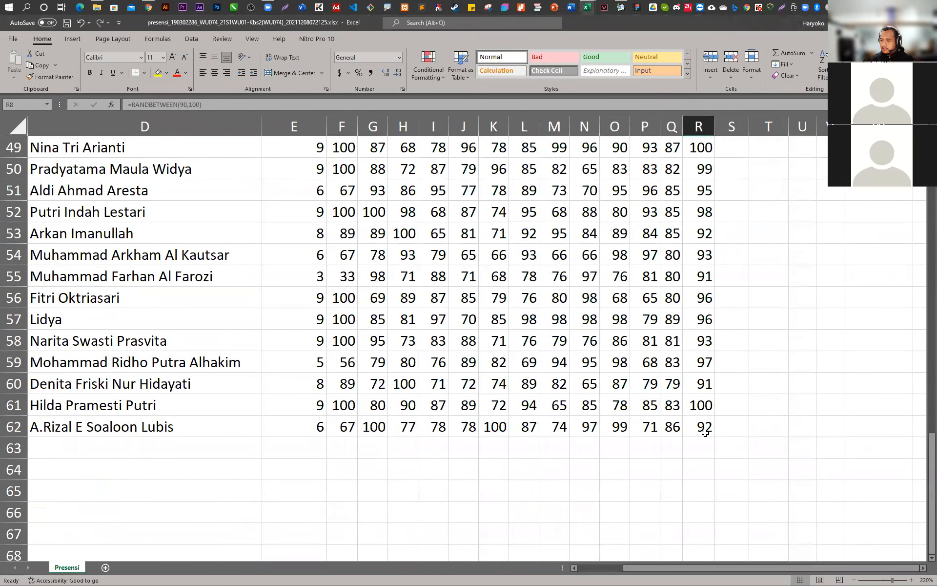
pyautogui.keyDown('shift'); pyautogui.click(705, 432); pyautogui.keyUp('shift')
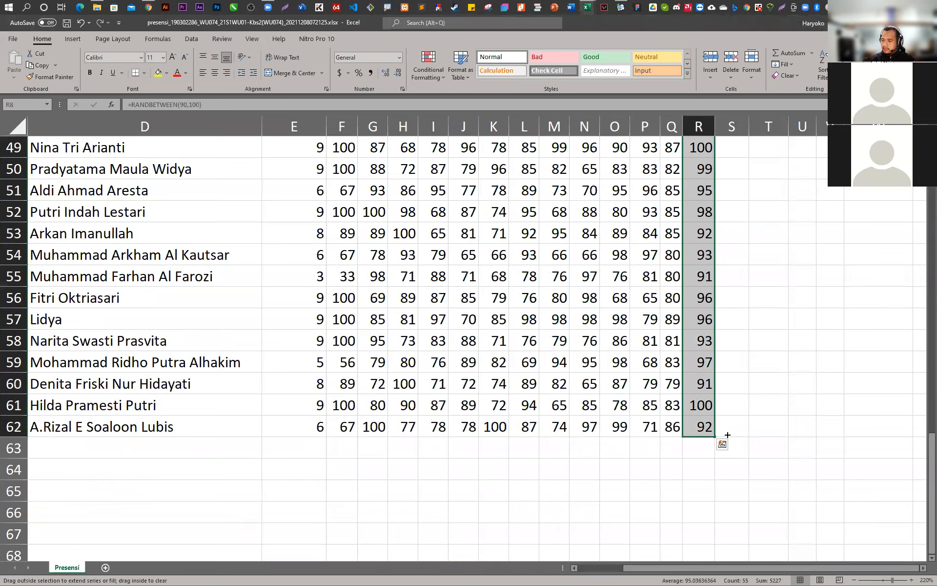
pyautogui.moveTo(733, 434); pyautogui.dragTo(744, 435)
pyautogui.scroll(16, 747, 375)
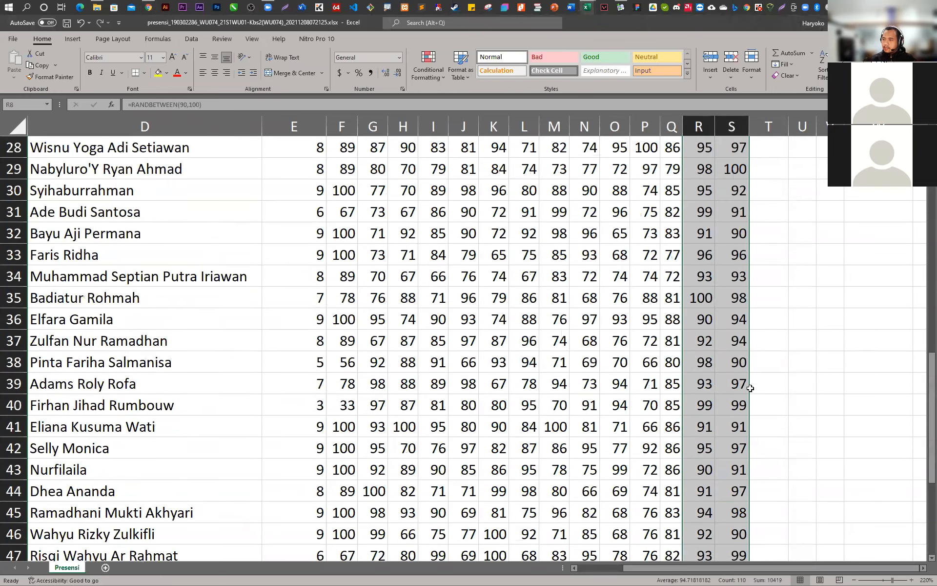
# Change the lower limit of the RANDBETWEEN formula in S8 to 85 and fill it down the UAS column for all participants
pyautogui.click(731, 303)
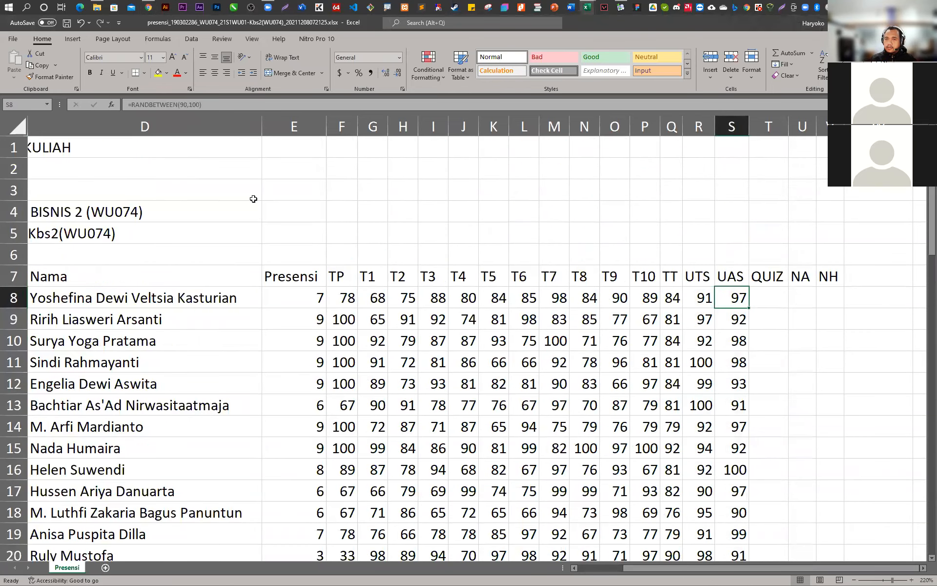
pyautogui.moveTo(187, 104); pyautogui.dragTo(182, 106)
pyautogui.write('85')
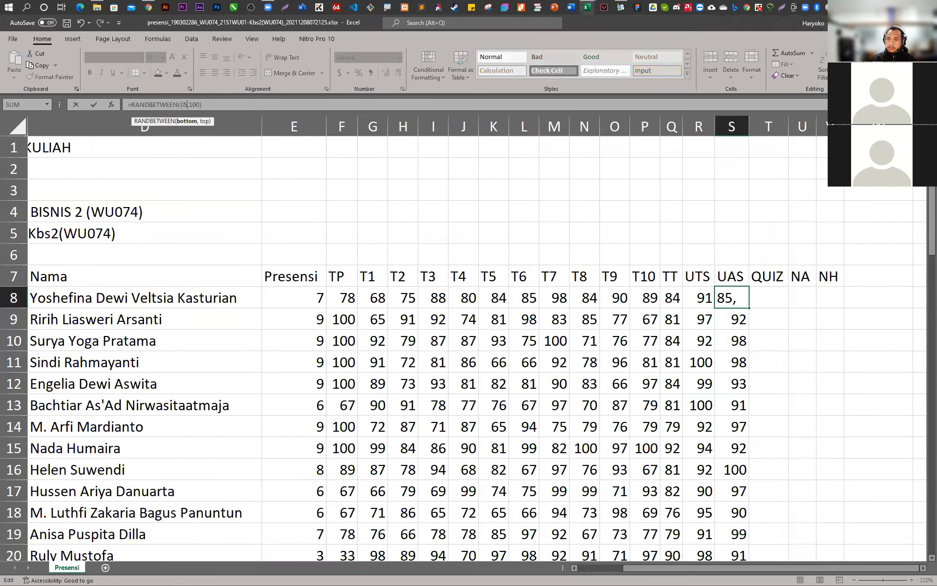
pyautogui.press('Return')
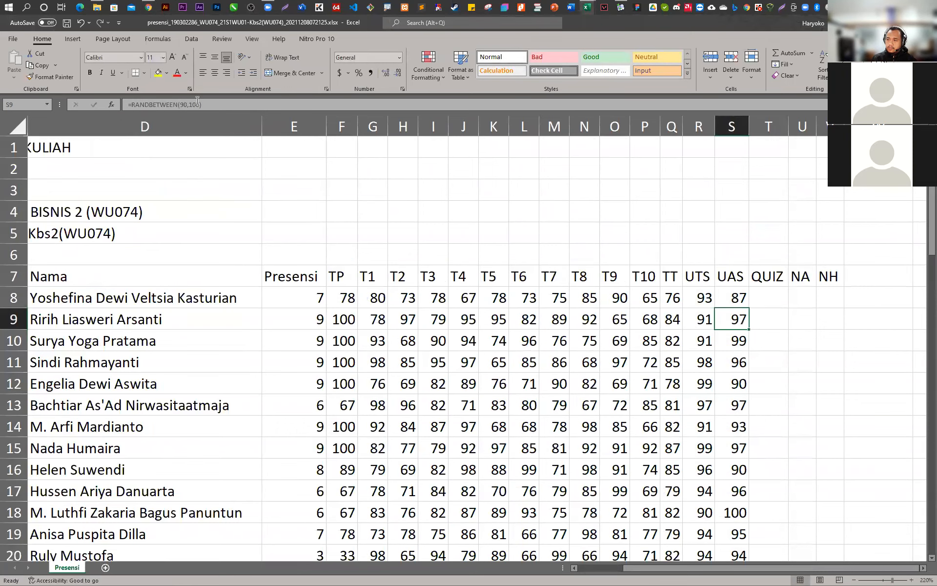
pyautogui.click(737, 298)
pyautogui.doubleClick(748, 309)
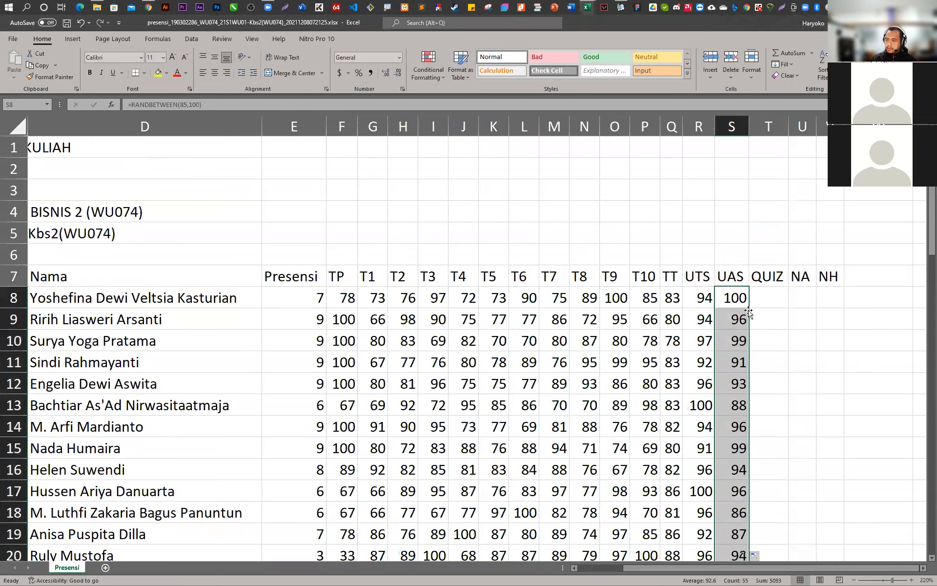
pyautogui.scroll(-7, 761, 375)
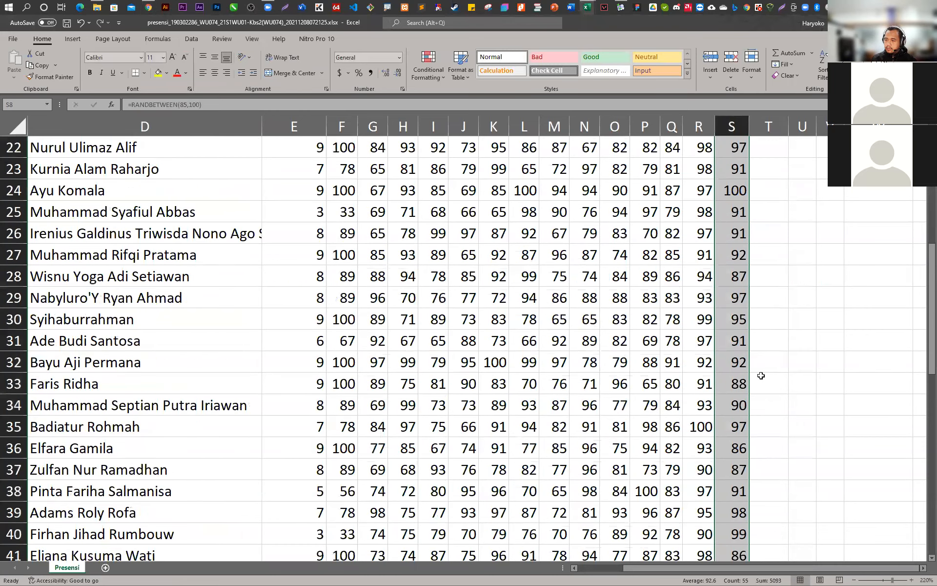
pyautogui.scroll(-11, 761, 376)
pyautogui.scroll(15, 761, 375)
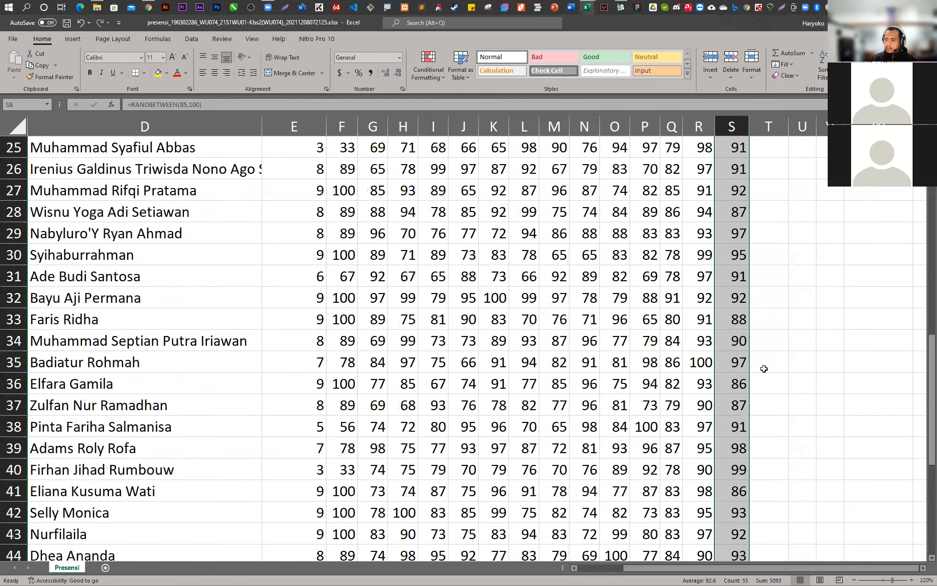
pyautogui.scroll(3, 766, 366)
# Select cell T8, the first grade cell under the QUIZ heading
pyautogui.click(767, 295)
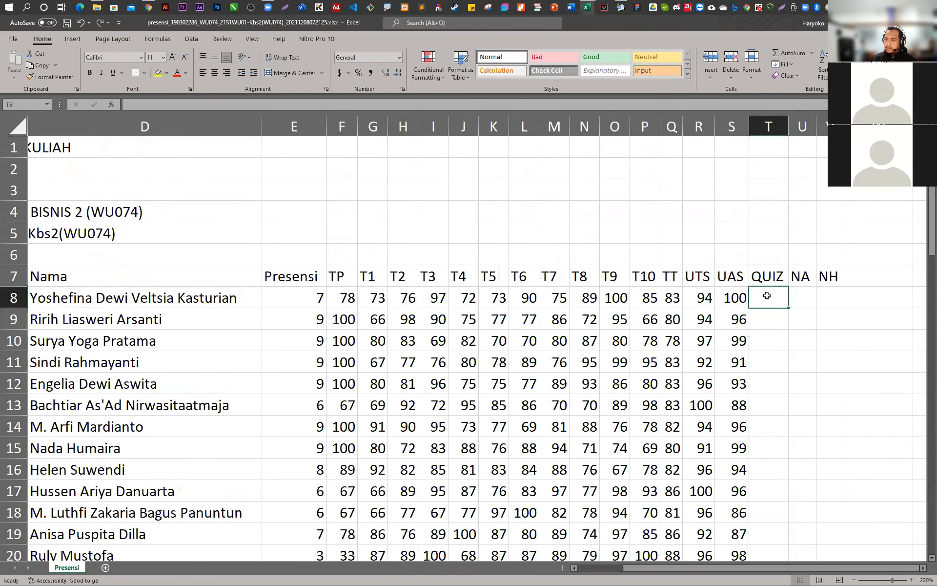
pyautogui.scroll(-3, 764, 305)
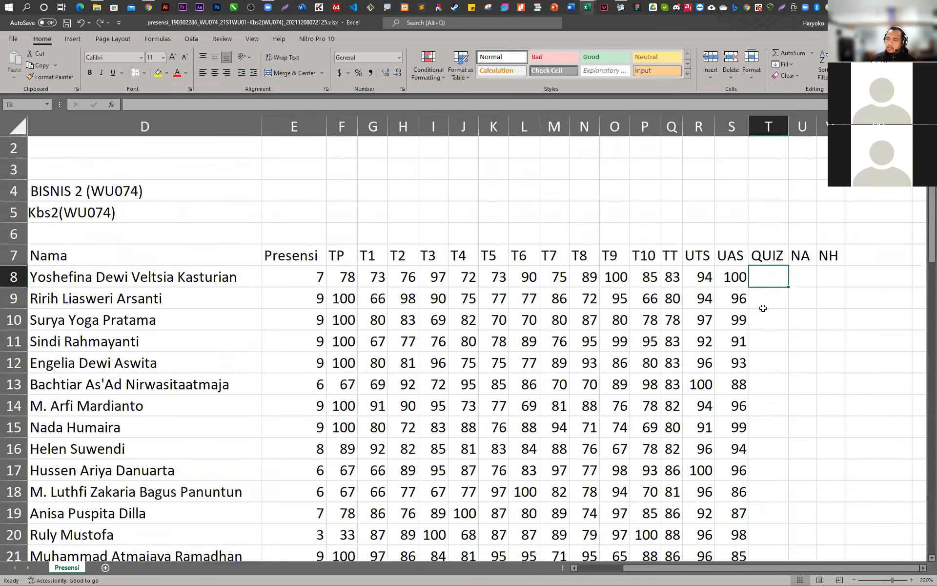
pyautogui.scroll(3, 765, 309)
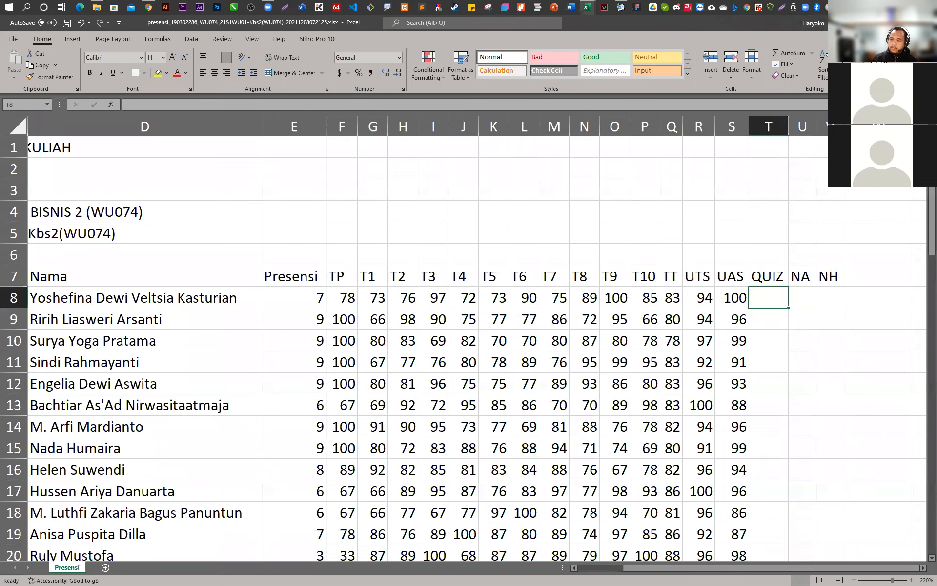
pyautogui.moveTo(636, 569)
pyautogui.mouseDown()
pyautogui.moveTo(600, 568)
pyautogui.moveTo(619, 568)
pyautogui.mouseUp()
pyautogui.scroll(-5, 812, 320)
pyautogui.scroll(4, 813, 321)
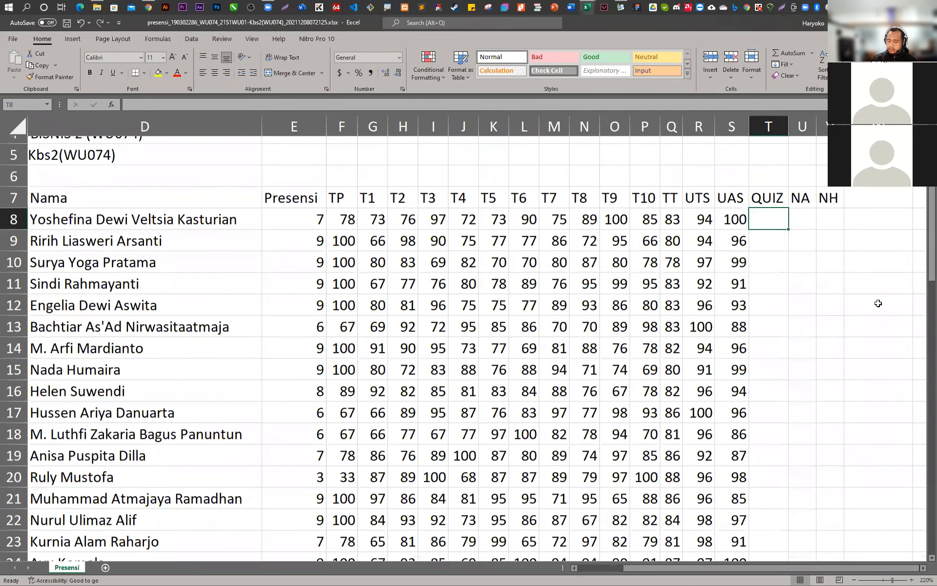
# Enter a QUIZ score of 5 for the participant in row 23, cell T23
pyautogui.scroll(1, 878, 303)
pyautogui.press('Down')
pyautogui.press('Down')
pyautogui.press('Down')
pyautogui.press('Down')
pyautogui.press('Down')
pyautogui.press('Down')
pyautogui.press('Down')
pyautogui.press('Down')
pyautogui.press('Down')
pyautogui.press('Down')
pyautogui.press('Down')
pyautogui.press('Down')
pyautogui.press('Down')
pyautogui.press('Down')
pyautogui.press('Down')
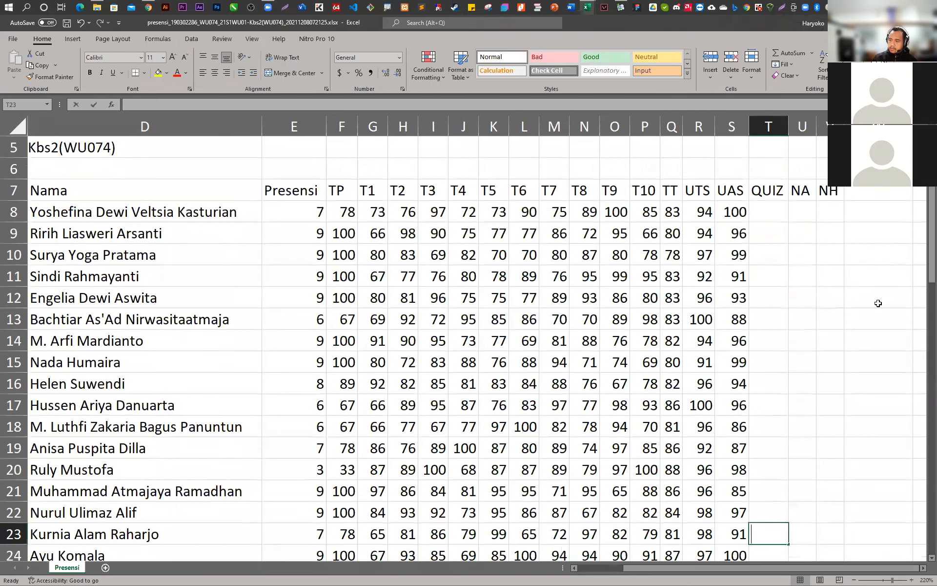
pyautogui.write('5')
pyautogui.press('Return')
# Enter a QUIZ score of 10 for the participant in row 35, cell T35
pyautogui.press('Down')
pyautogui.press('Down')
pyautogui.press('Down')
pyautogui.press('Down')
pyautogui.press('Down')
pyautogui.press('Down')
pyautogui.press('Down')
pyautogui.press('Down')
pyautogui.press('Down')
pyautogui.press('Down')
pyautogui.press('Down')
pyautogui.write('10')
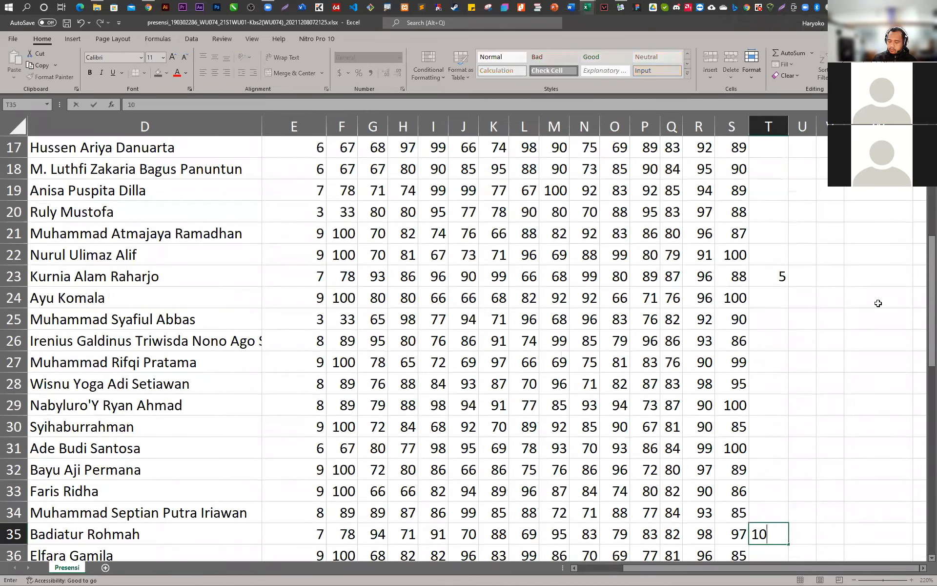
pyautogui.press('Return')
pyautogui.press('Down')
pyautogui.press('Down')
pyautogui.press('Down')
pyautogui.press('Down')
pyautogui.press('Down')
pyautogui.press('Down')
pyautogui.press('Down')
pyautogui.press('Down')
pyautogui.press('Down')
pyautogui.press('Down')
pyautogui.press('Down')
pyautogui.press('Down')
pyautogui.press('Down')
pyautogui.press('Down')
pyautogui.press('Down')
pyautogui.press('Down')
pyautogui.press('Down')
pyautogui.press('Down')
pyautogui.press('Down')
pyautogui.press('Down')
pyautogui.press('Down')
pyautogui.press('Down')
pyautogui.press('Down')
pyautogui.press('Down')
pyautogui.press('Down')
pyautogui.press('Down')
pyautogui.press('Down')
pyautogui.press('Down')
pyautogui.press('Down')
pyautogui.press('Down')
pyautogui.press('Down')
pyautogui.write('20')
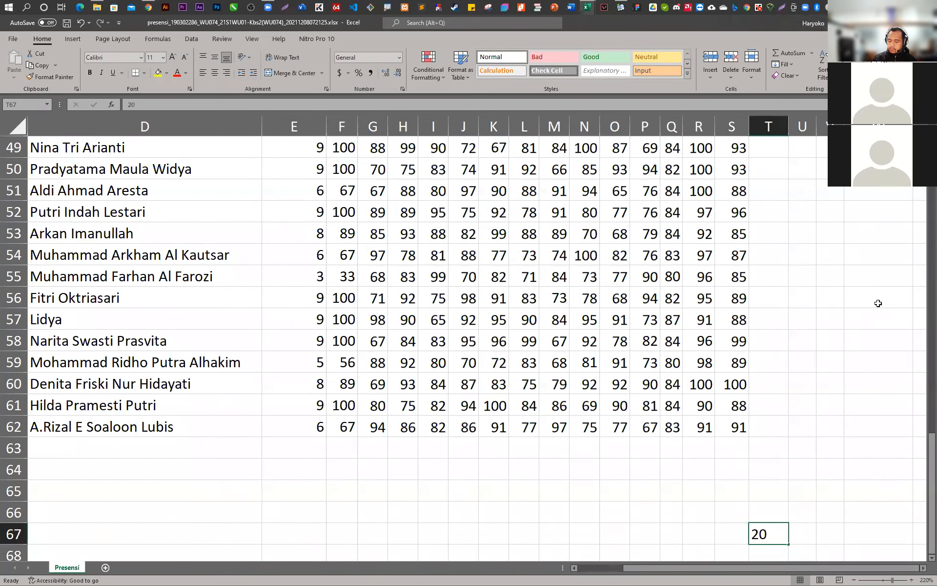
pyautogui.press('Return')
pyautogui.press('Down')
pyautogui.press('Down')
pyautogui.press('Down')
pyautogui.press('Down')
pyautogui.press('Down')
pyautogui.press('Down')
pyautogui.press('Down')
pyautogui.press('Down')
pyautogui.press('Up')
pyautogui.press('Up')
pyautogui.press('Up')
pyautogui.press('Up')
pyautogui.press('Up')
pyautogui.press('Up')
pyautogui.press('Up')
pyautogui.press('Up')
pyautogui.press('Up')
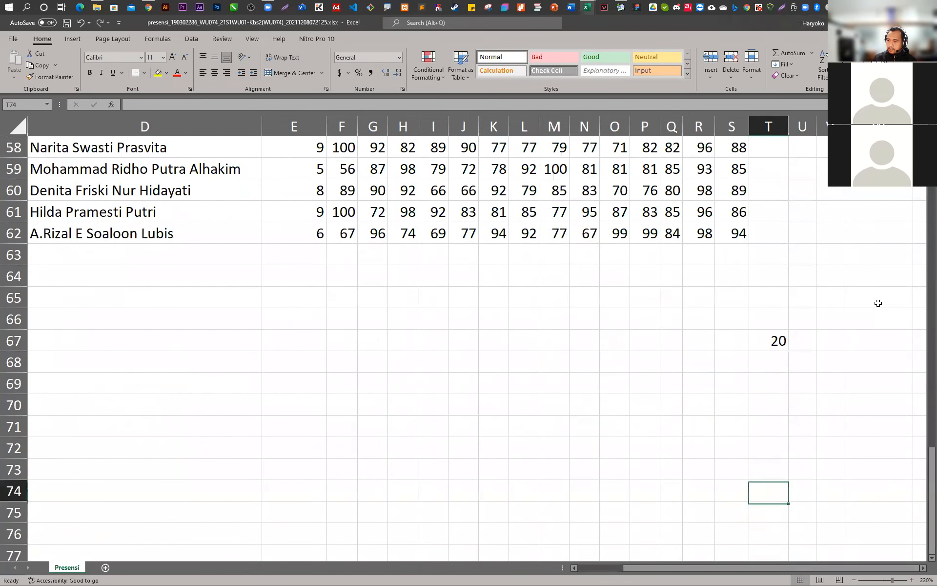
pyautogui.press('Delete')
# Enter a QUIZ score of 5 in cell T60, near the end of the participant list
pyautogui.press('Up')
pyautogui.press('Up')
pyautogui.press('Up')
pyautogui.press('Up')
pyautogui.press('Up')
pyautogui.press('Up')
pyautogui.press('Up')
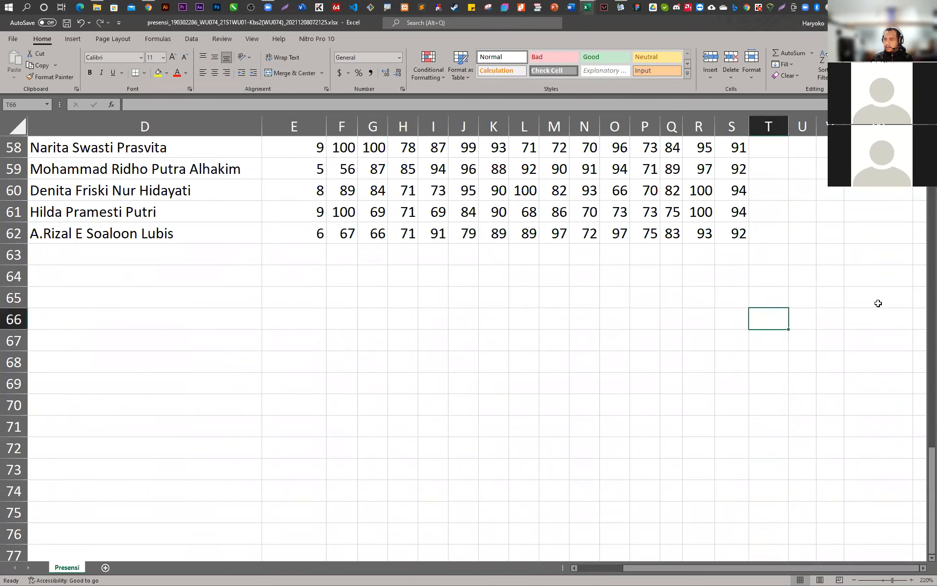
pyautogui.write('5')
pyautogui.press('Up')
# Enter a QUIZ score of 10 for the participant in row 46, cell T46
pyautogui.press('Up')
pyautogui.press('Up')
pyautogui.press('Up')
pyautogui.press('Up')
pyautogui.press('Up')
pyautogui.press('Up')
pyautogui.press('Up')
pyautogui.press('Up')
pyautogui.press('Up')
pyautogui.press('Up')
pyautogui.press('Up')
pyautogui.press('Up')
pyautogui.press('Up')
pyautogui.press('Up')
pyautogui.press('Up')
pyautogui.press('Up')
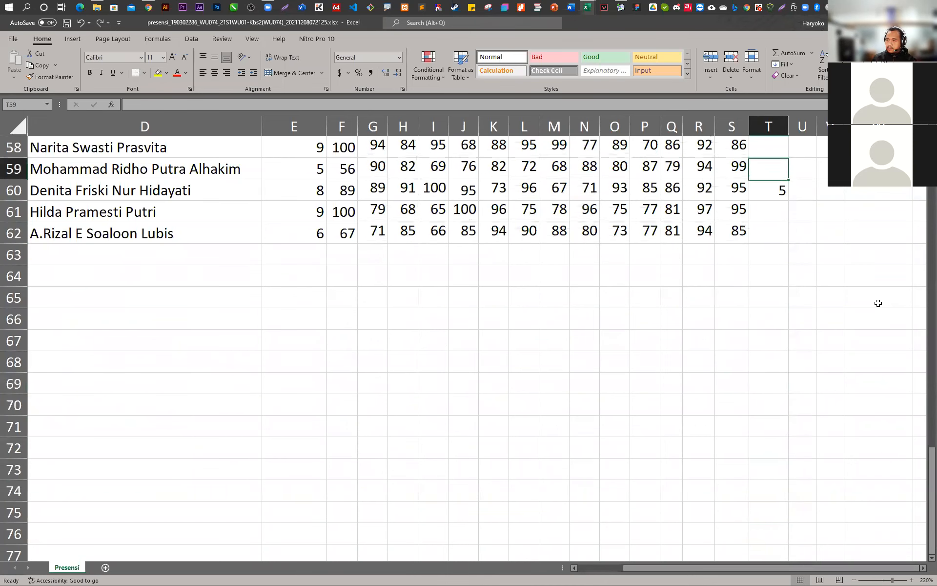
pyautogui.press('Down')
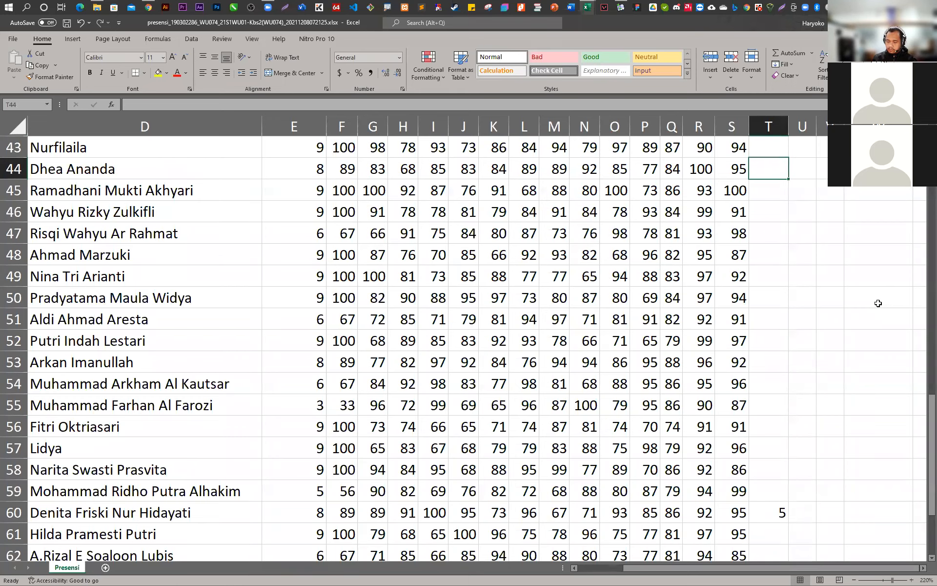
pyautogui.press('Down')
pyautogui.press('Down')
pyautogui.write('10')
pyautogui.press('Up')
# Enter a QUIZ score of 5 for the participant in row 28, cell T28
pyautogui.press('Up')
pyautogui.press('Up')
pyautogui.press('Up')
pyautogui.press('Up')
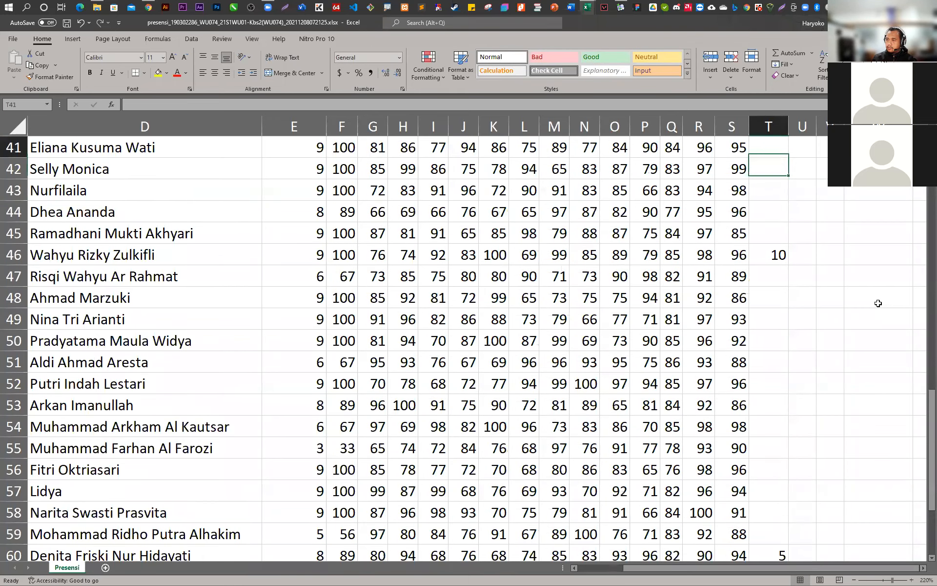
pyautogui.press('Up')
pyautogui.press('Up')
pyautogui.press('Up')
pyautogui.press('Up')
pyautogui.press('Up')
pyautogui.press('Up')
pyautogui.press('Up')
pyautogui.press('Up')
pyautogui.press('Up')
pyautogui.press('Up')
pyautogui.press('Up')
pyautogui.press('Up')
pyautogui.press('Up')
pyautogui.write('5')
pyautogui.press('Down')
# Enter a QUIZ score of 5 in cell T55 and return to the header row of the list
pyautogui.press('Down')
pyautogui.press('Down')
pyautogui.press('Down')
pyautogui.press('Down')
pyautogui.press('Down')
pyautogui.press('Down')
pyautogui.press('Down')
pyautogui.press('Down')
pyautogui.press('Down')
pyautogui.press('Down')
pyautogui.press('Down')
pyautogui.press('Down')
pyautogui.press('Down')
pyautogui.press('Down')
pyautogui.press('Down')
pyautogui.press('Down')
pyautogui.press('Down')
pyautogui.press('Down')
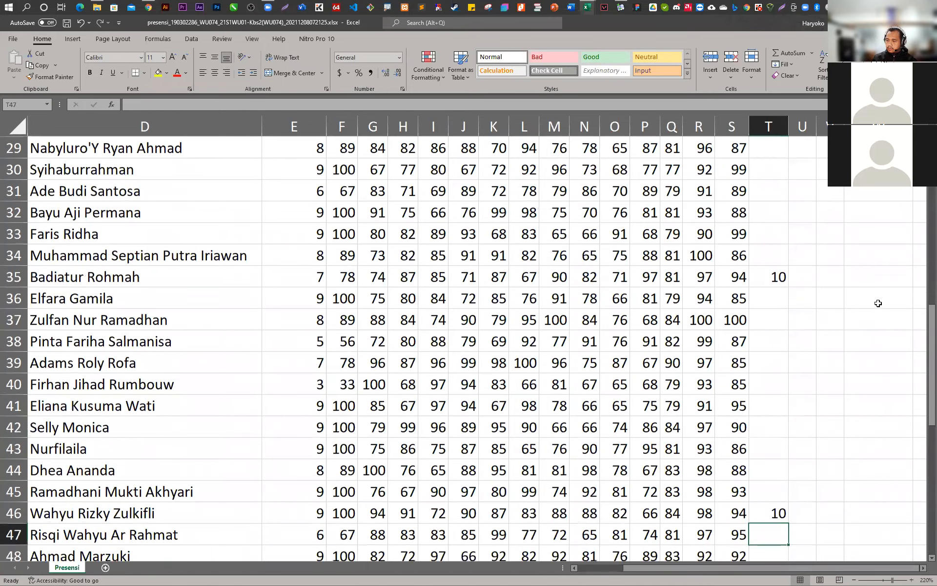
pyautogui.press('Down')
pyautogui.press('Down')
pyautogui.press('Down')
pyautogui.press('Down')
pyautogui.press('Down')
pyautogui.press('Down')
pyautogui.press('Down')
pyautogui.press('Down')
pyautogui.write('5')
pyautogui.press('Down')
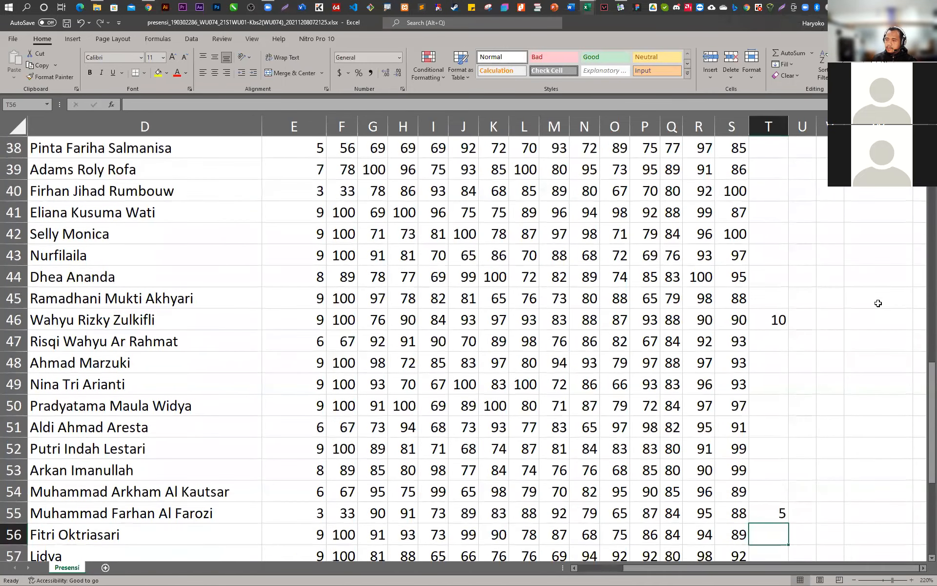
pyautogui.scroll(12, 879, 313)
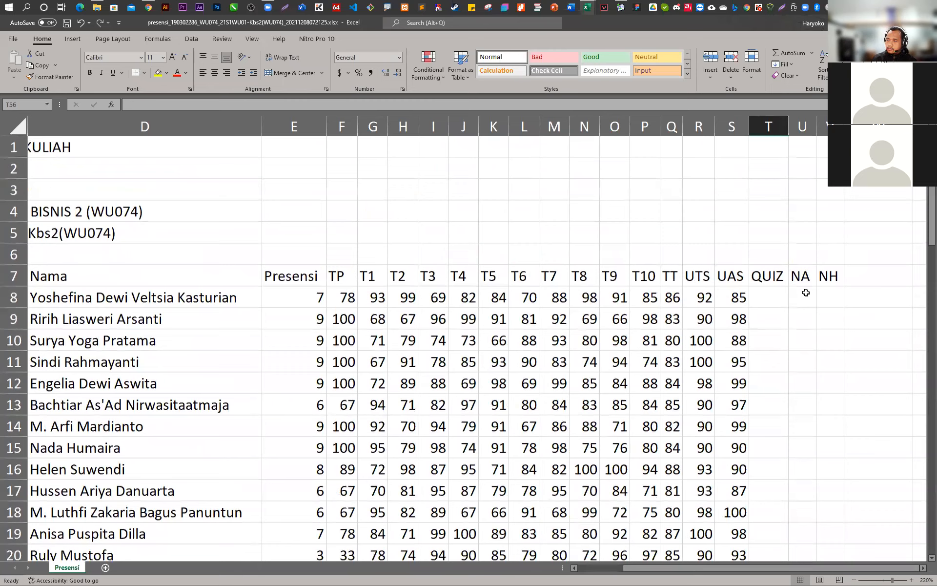
pyautogui.click(806, 293)
pyautogui.write('=')
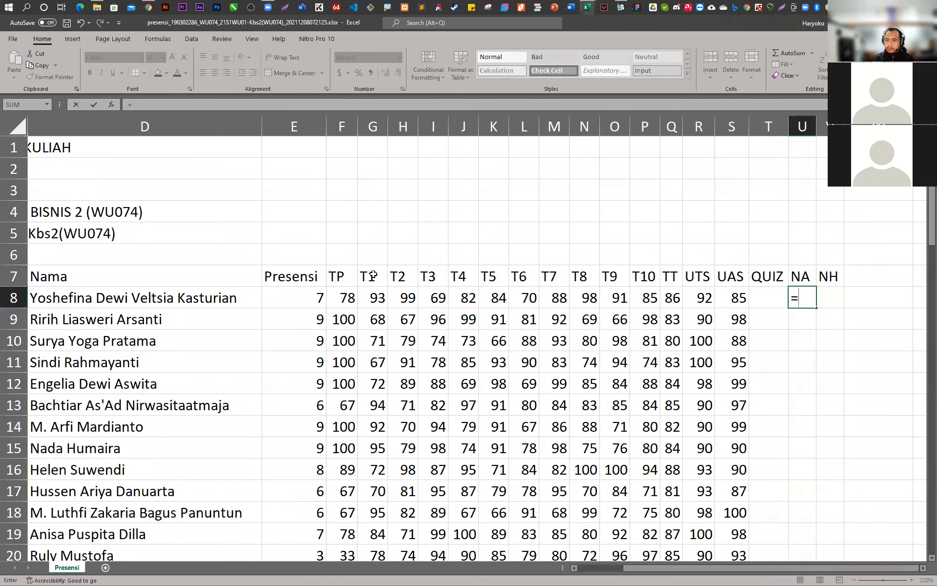
pyautogui.click(225, 280)
pyautogui.press('BackSpace')
pyautogui.press('BackSpace')
pyautogui.press('BackSpace')
pyautogui.press('Return')
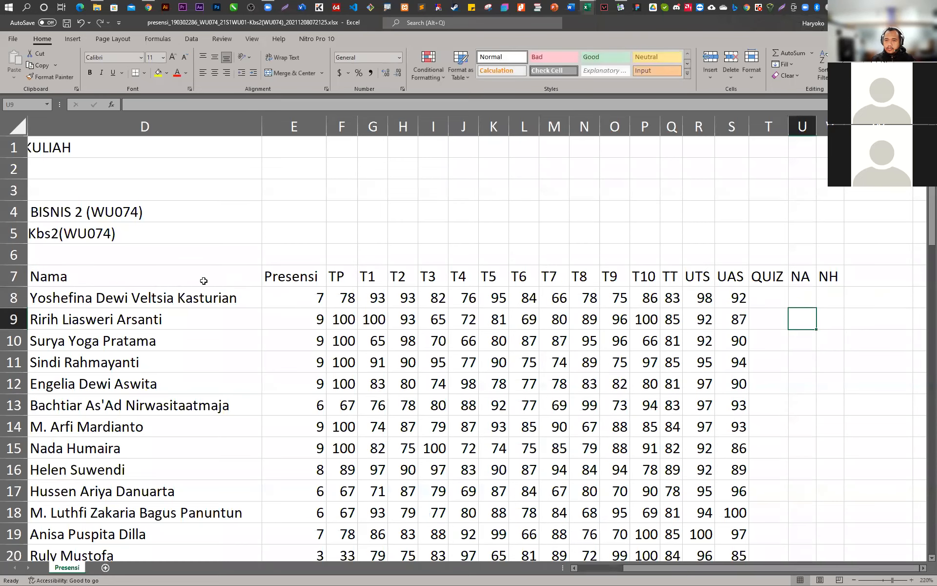
# Apply all borders plus a thick outside border to the whole table, from header row 7 to the last participant in row 62
pyautogui.click(119, 273)
pyautogui.keyDown('ctrl'); pyautogui.scroll(-1, 558, 312); pyautogui.keyUp('ctrl')
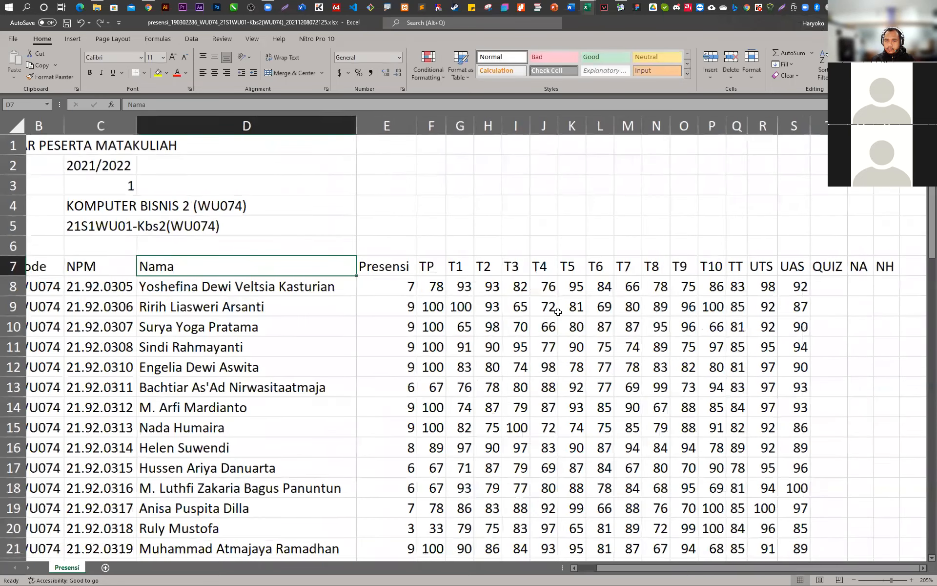
pyautogui.hotkey('ctrl', 'Left')
pyautogui.hotkey('ctrl', 'shift', 'Right')
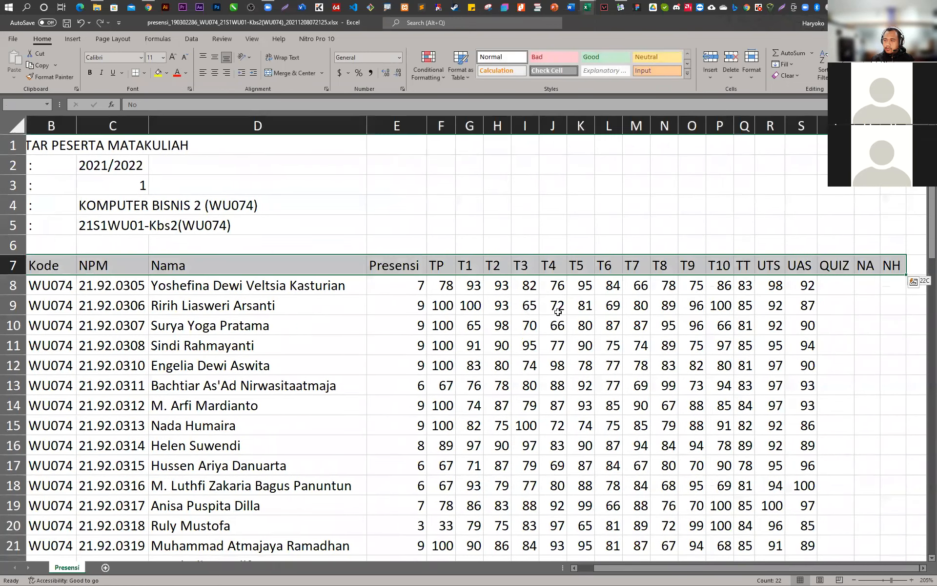
pyautogui.hotkey('ctrl', 'shift', 'Down')
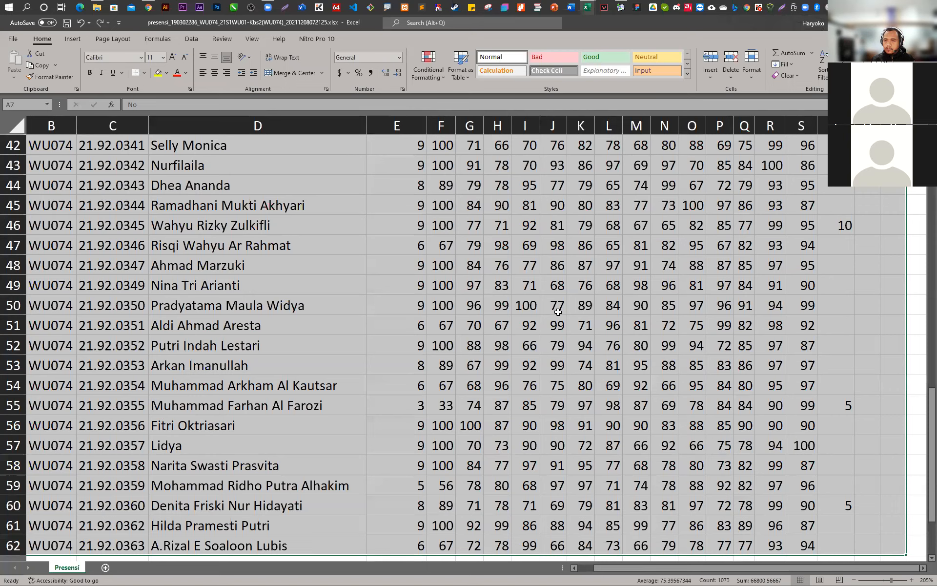
pyautogui.click(144, 73)
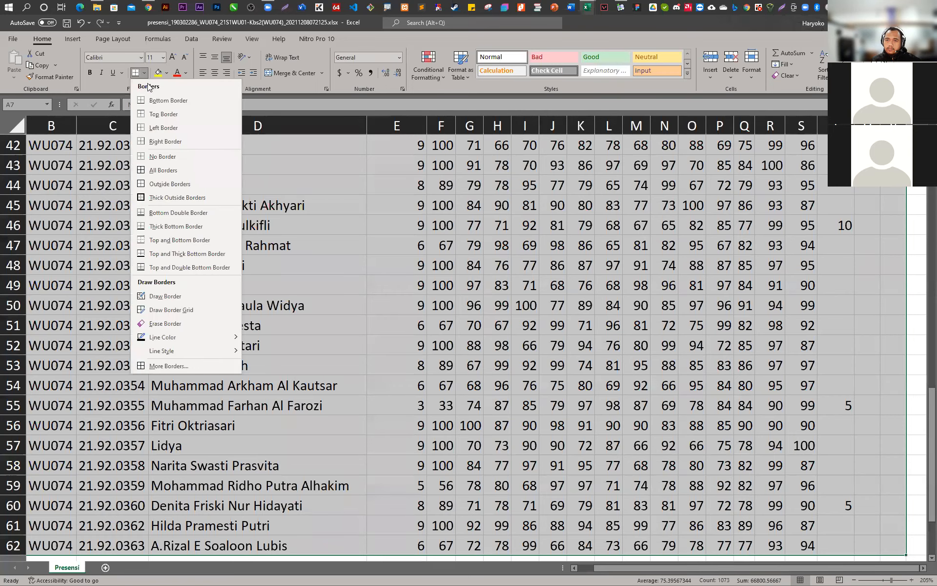
pyautogui.click(153, 171)
pyautogui.click(145, 73)
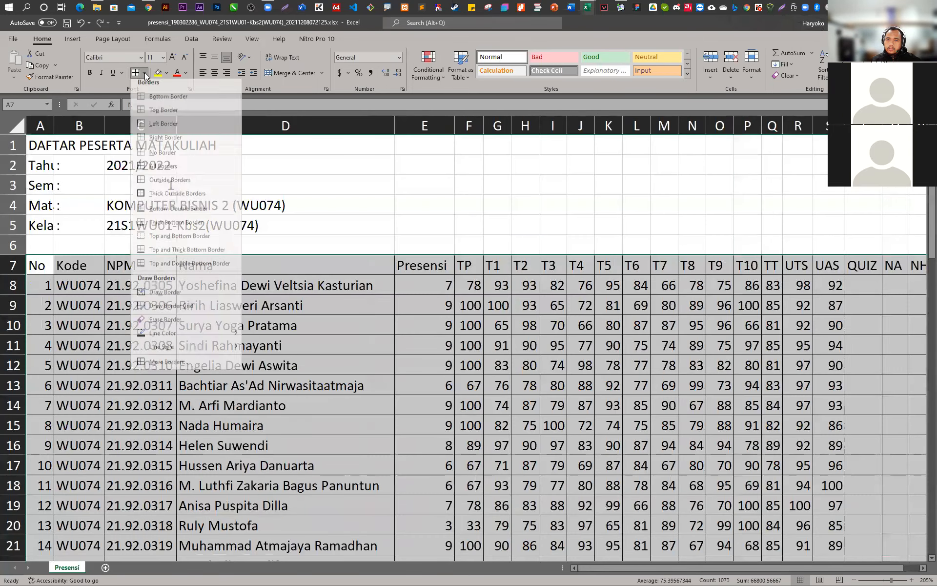
pyautogui.click(164, 194)
# Make the header row from No to NH bold and set its font size to 14
pyautogui.moveTo(14, 266); pyautogui.dragTo(841, 265)
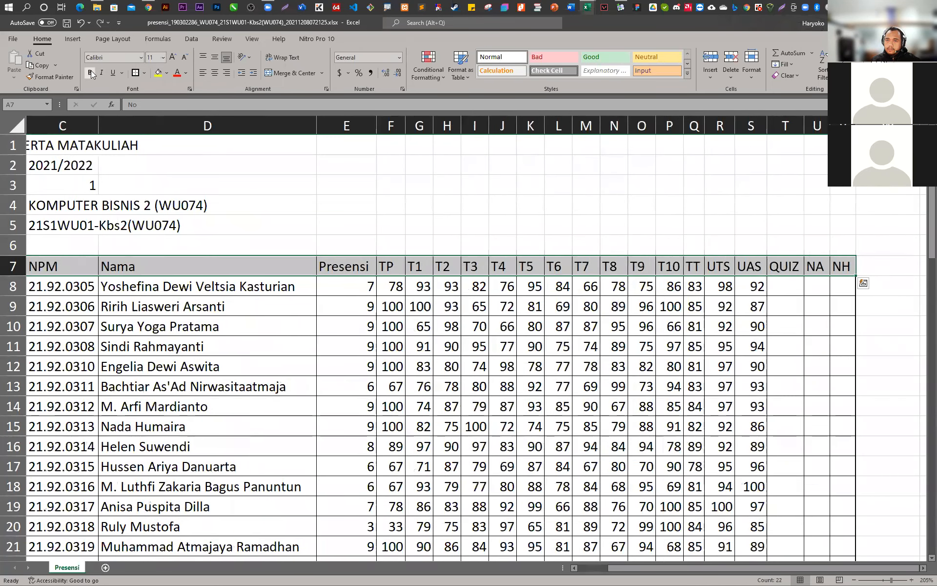
pyautogui.click(91, 73)
pyautogui.click(163, 58)
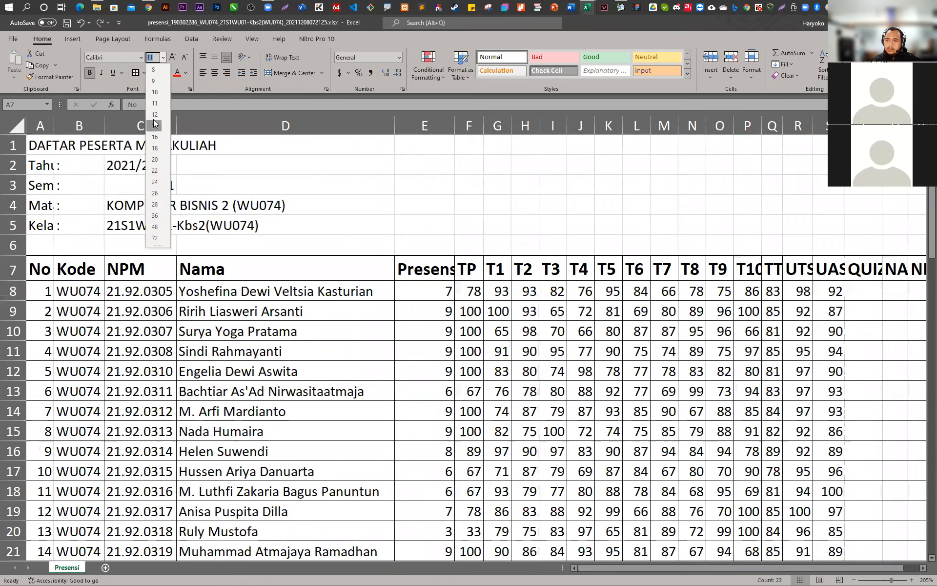
pyautogui.click(155, 125)
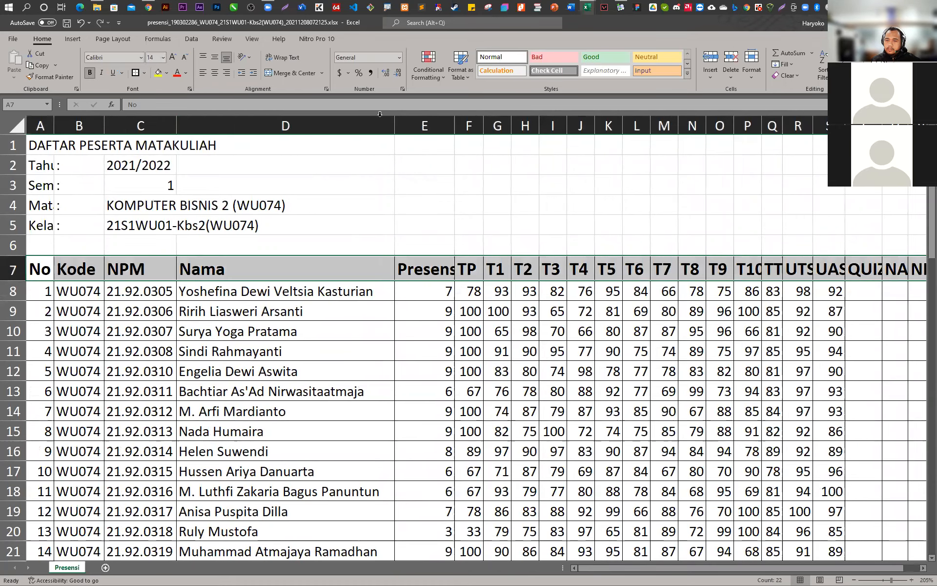
# Shorten the Presensi header in cell E7 to P and fit column E to its contents
pyautogui.moveTo(454, 126); pyautogui.dragTo(472, 126)
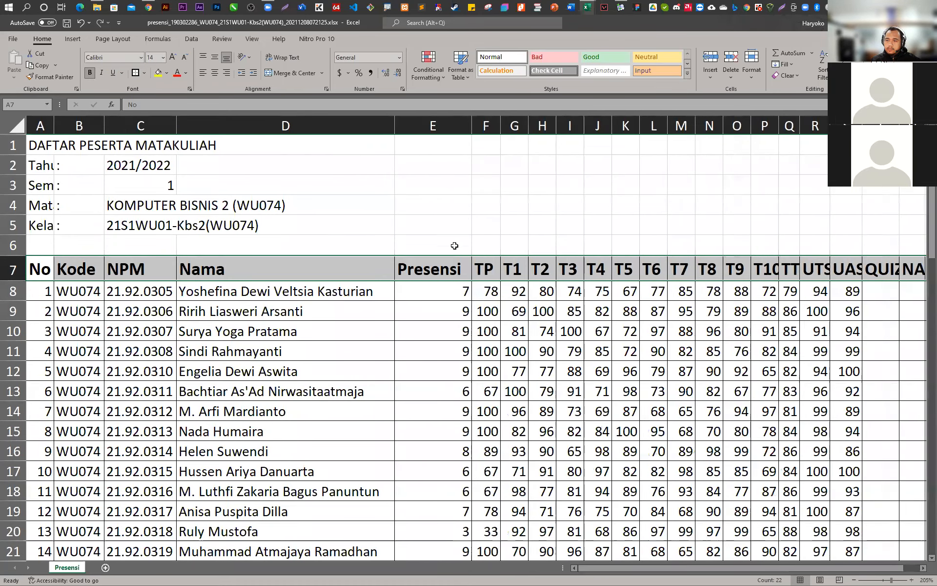
pyautogui.click(453, 265)
pyautogui.write('p')
pyautogui.press('BackSpace')
pyautogui.write('P')
pyautogui.press('Return')
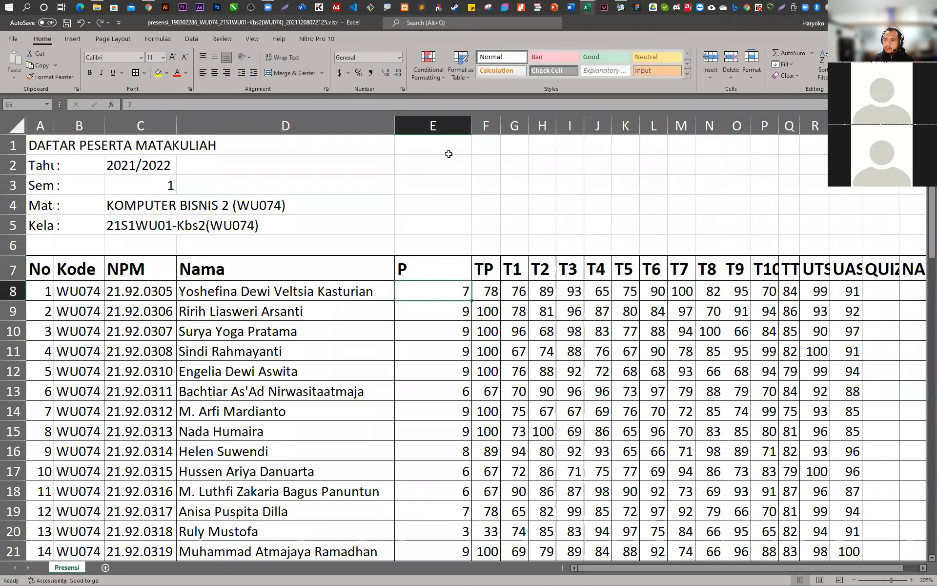
pyautogui.doubleClick(472, 126)
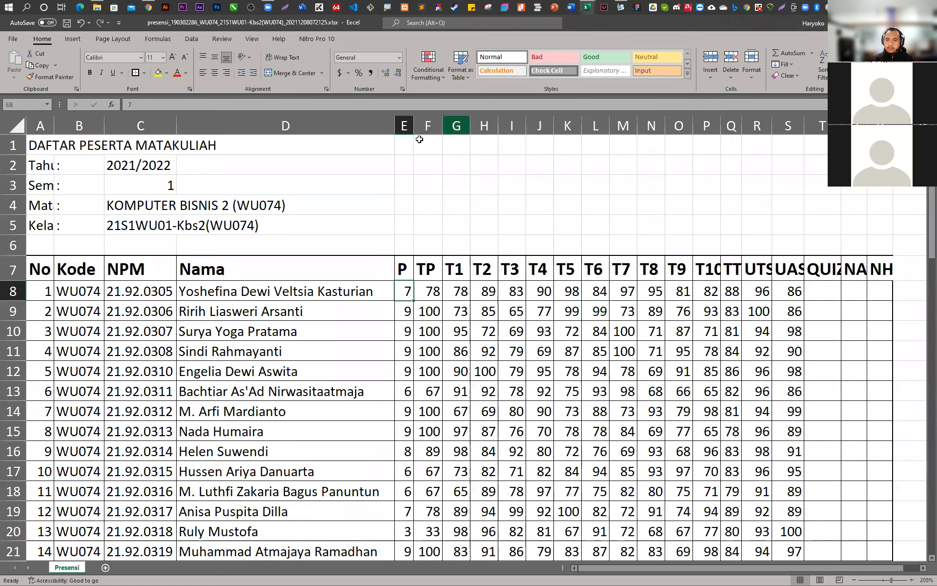
# Fill the table's header row from No to NH with yellow
pyautogui.moveTo(39, 269); pyautogui.dragTo(729, 270)
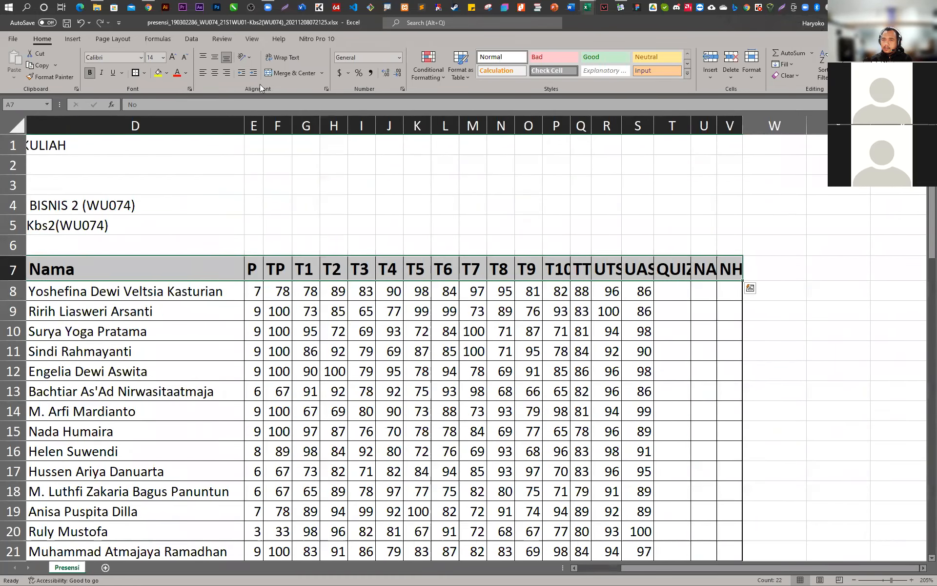
pyautogui.click(158, 77)
pyautogui.click(758, 270)
# Widen the columns from T10 to NH so that their enlarged header texts fit
pyautogui.moveTo(721, 126); pyautogui.dragTo(805, 126)
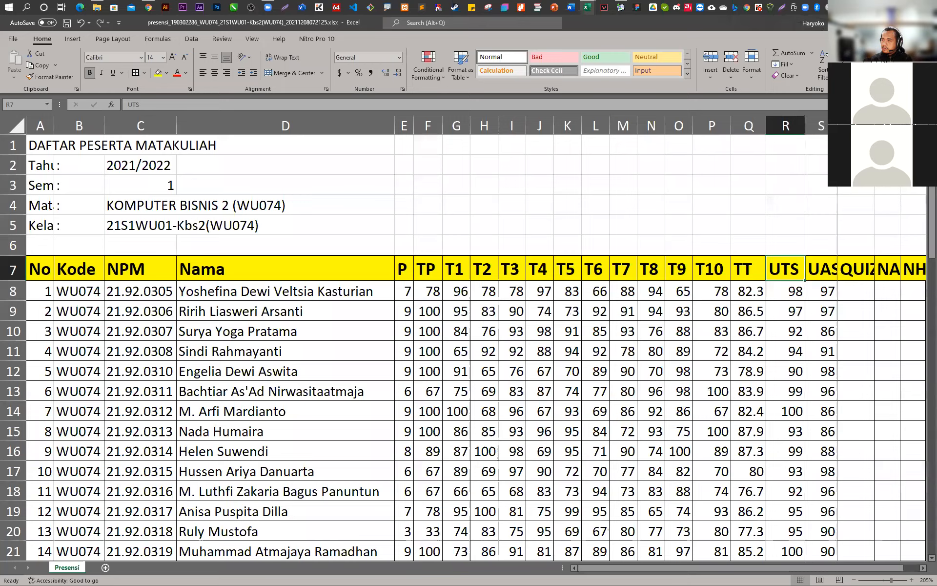
pyautogui.scroll(-1, 654, 203)
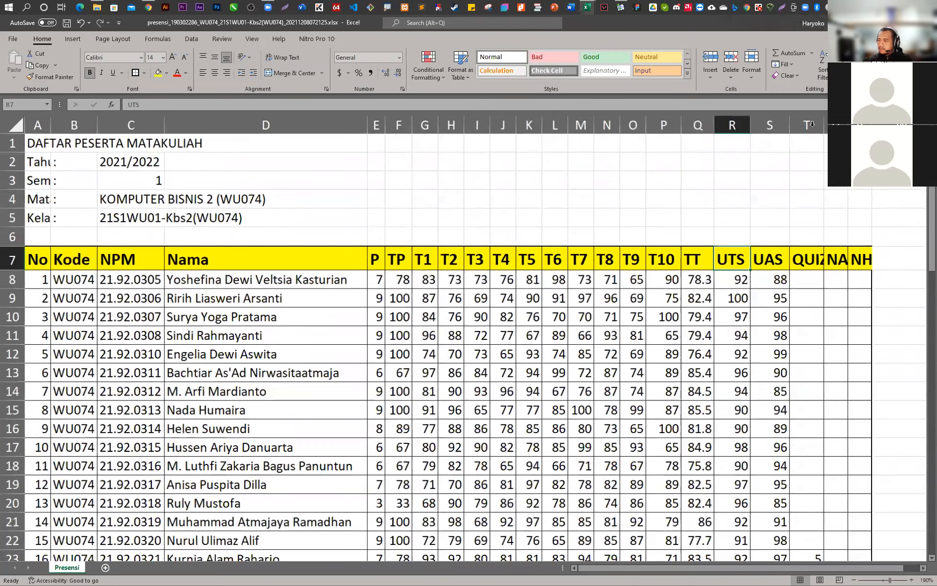
pyautogui.click(813, 124)
pyautogui.doubleClick(824, 124)
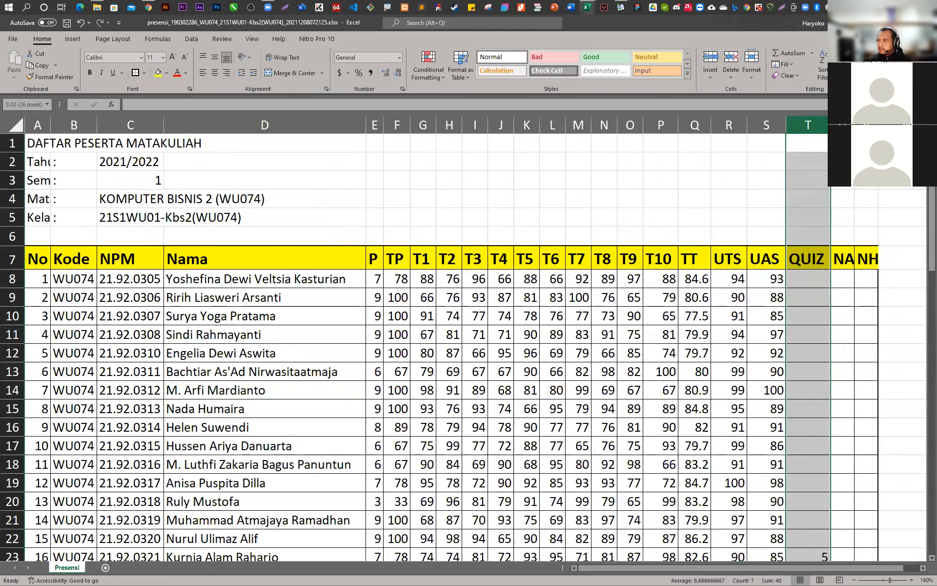
pyautogui.doubleClick(855, 125)
pyautogui.doubleClick(886, 125)
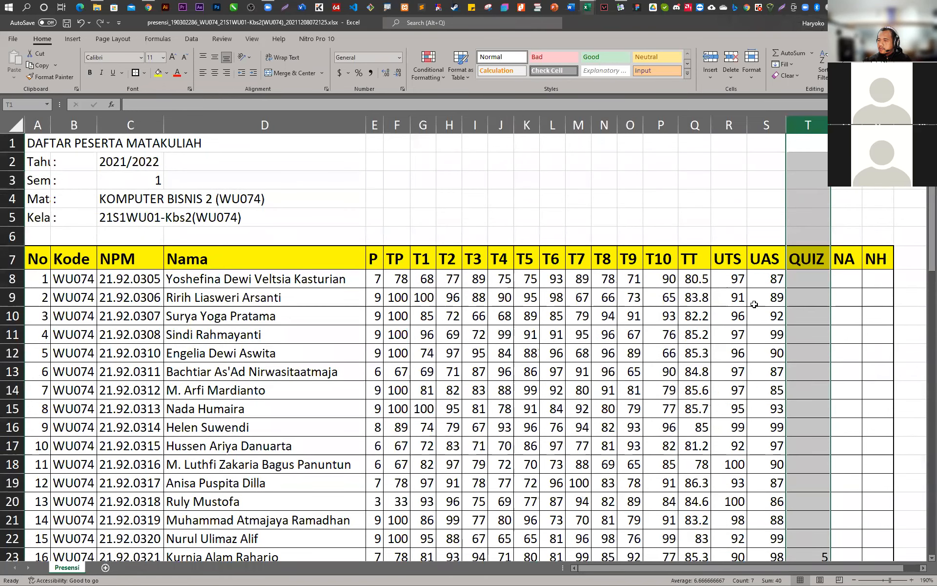
pyautogui.click(754, 304)
pyautogui.click(374, 279)
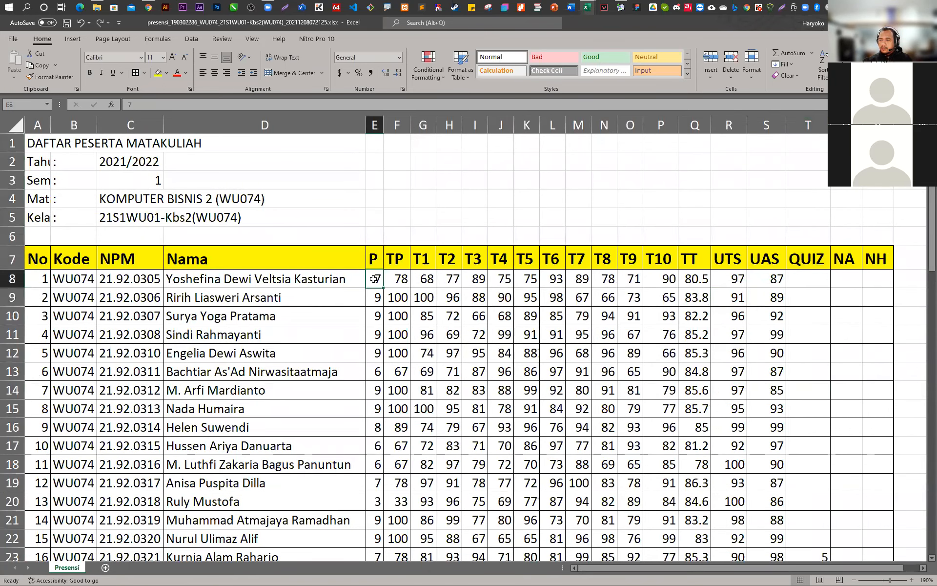
pyautogui.hotkey('ctrl', 'shift', 'Right')
pyautogui.hotkey('ctrl', 'shift', 'Right')
pyautogui.hotkey('ctrl', 'shift', 'Left')
pyautogui.hotkey('ctrl', 'shift', 'Right')
pyautogui.hotkey('ctrl', 'shift', 'Left')
pyautogui.hotkey('shift', 'Right')
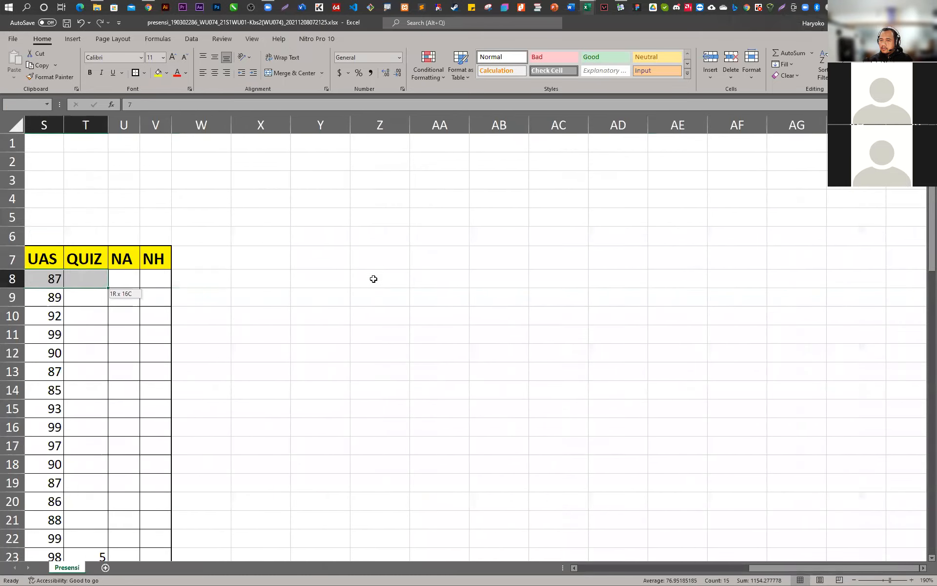
pyautogui.hotkey('shift', 'Right')
pyautogui.hotkey('shift', 'Right')
pyautogui.hotkey('ctrl', 'q')
pyautogui.press('Left')
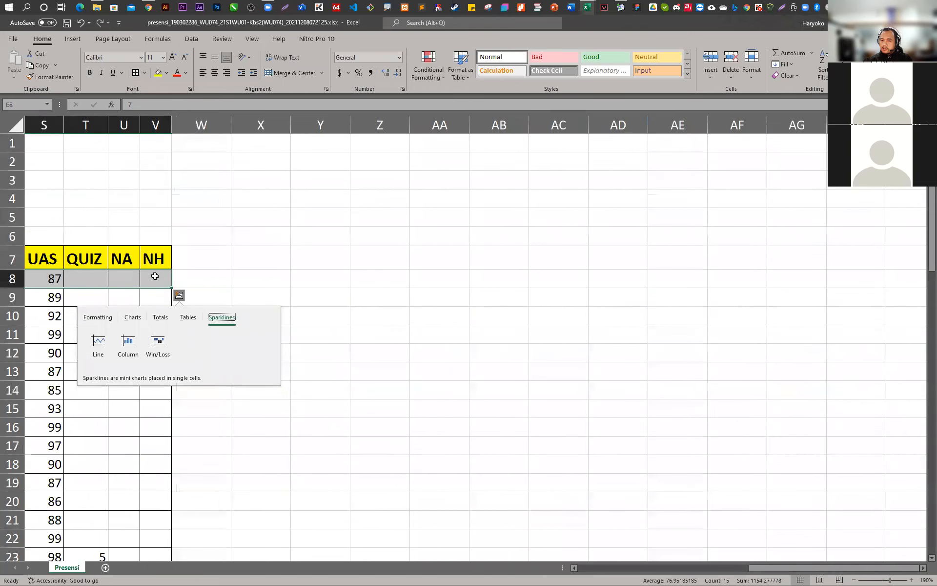
pyautogui.press('Escape')
# Center the cells of columns P through NH for all participants, range E8:V62
pyautogui.hotkey('ctrl', 'shift', 'Left')
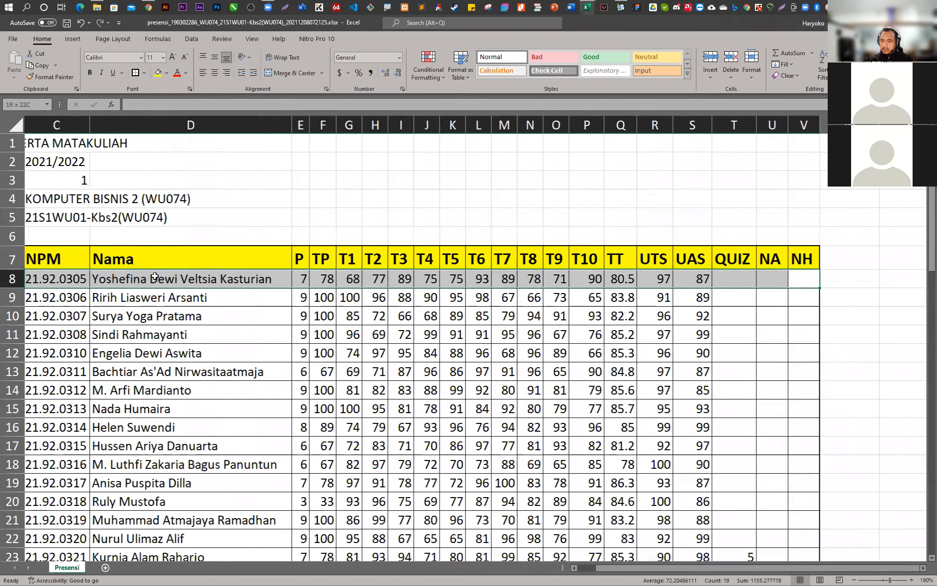
pyautogui.hotkey('ctrl', 'shift', 'Right')
pyautogui.hotkey('shift', 'Left')
pyautogui.hotkey('shift', 'Left')
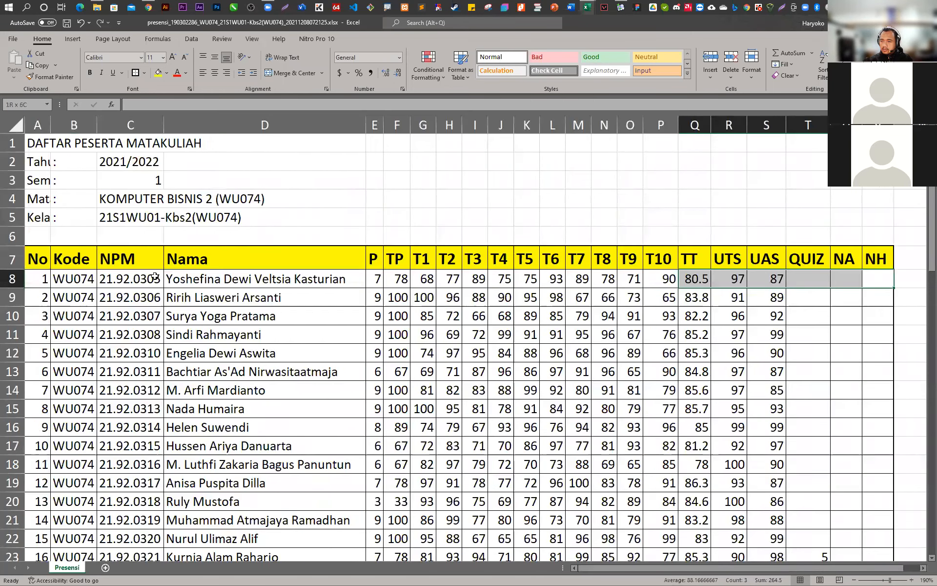
pyautogui.hotkey('ctrl', 'shift', 'Left')
pyautogui.hotkey('ctrl', 'shift', 'Right')
pyautogui.hotkey('shift', 'Left')
pyautogui.hotkey('shift', 'Left')
pyautogui.hotkey('shift', 'Left')
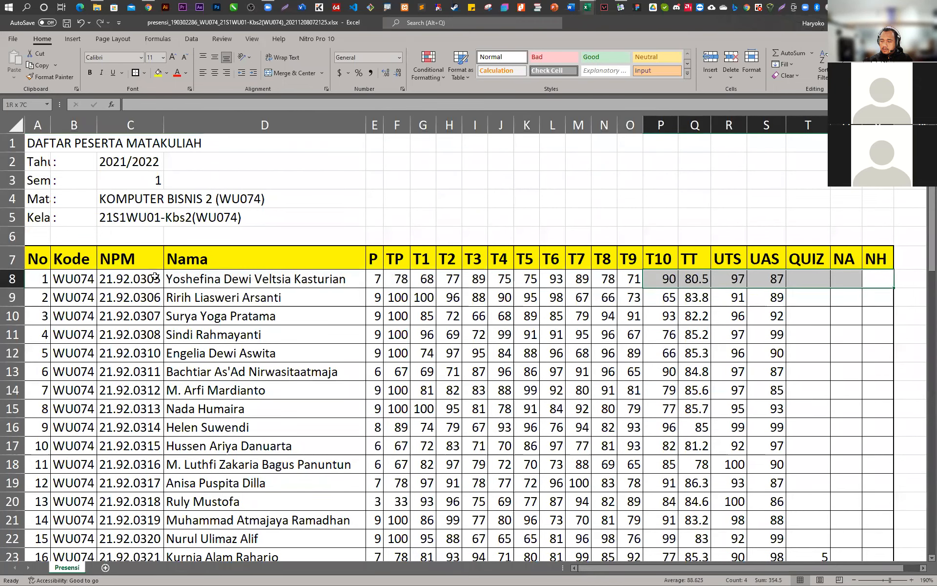
pyautogui.hotkey('shift', 'Left')
pyautogui.hotkey('shift', 'Left')
pyautogui.hotkey('shift', 'Left')
pyautogui.hotkey('shift', 'Left')
pyautogui.hotkey('shift', 'Left')
pyautogui.hotkey('shift', 'Left')
pyautogui.hotkey('shift', 'Left')
pyautogui.hotkey('shift', 'Left')
pyautogui.hotkey('shift', 'Left')
pyautogui.hotkey('shift', 'Left')
pyautogui.hotkey('shift', 'Left')
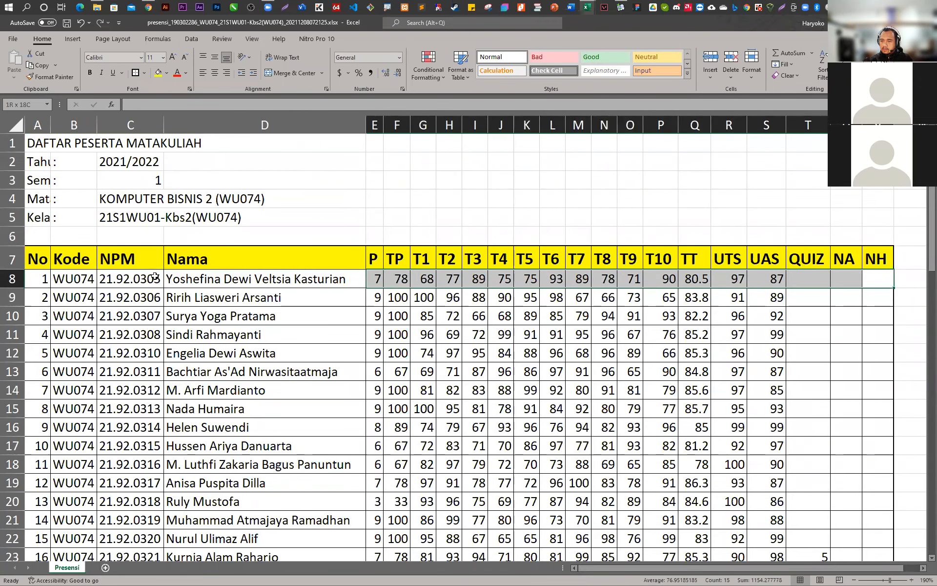
pyautogui.hotkey('ctrl', 'shift', 'Down')
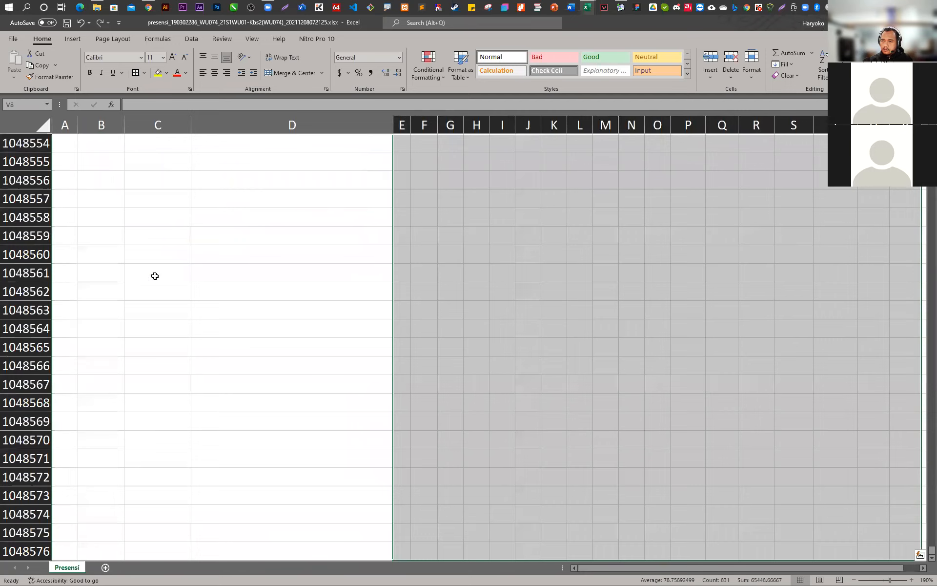
pyautogui.hotkey('ctrl', 'shift', 'Up')
pyautogui.hotkey('ctrl', 'shift', 'Down')
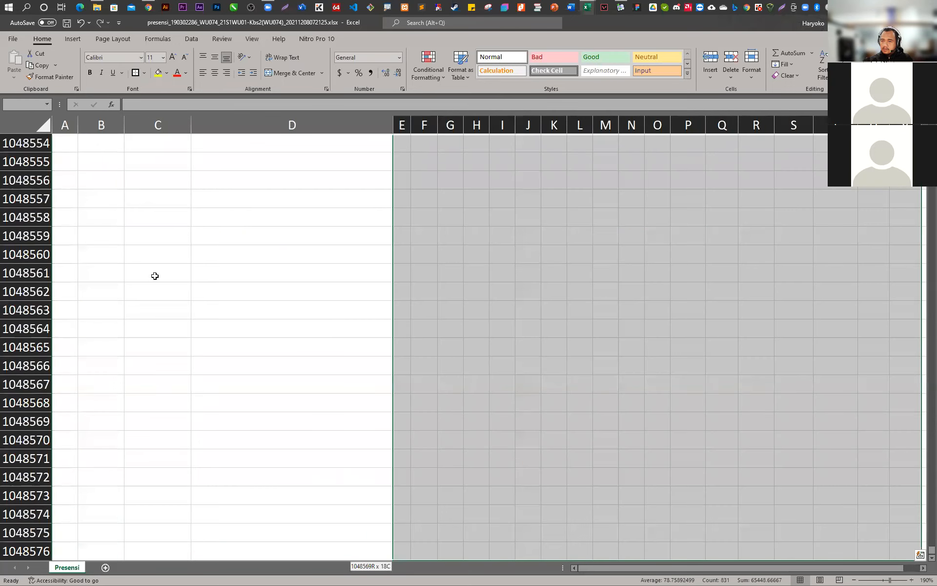
pyautogui.hotkey('ctrl', 'shift', 'Up')
pyautogui.hotkey('shift', 'Down')
pyautogui.hotkey('shift', 'Down')
pyautogui.hotkey('shift', 'Down')
pyautogui.hotkey('shift', 'Down')
pyautogui.hotkey('shift', 'Down')
pyautogui.hotkey('shift', 'Down')
pyautogui.hotkey('shift', 'Down')
pyautogui.hotkey('shift', 'Down')
pyautogui.hotkey('shift', 'Down')
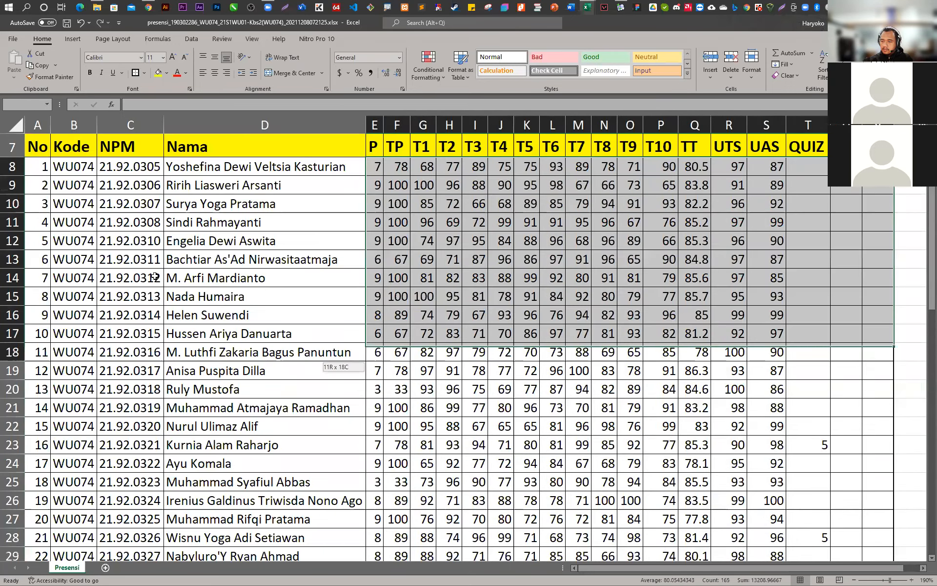
pyautogui.hotkey('ctrl', 'shift', 'Down')
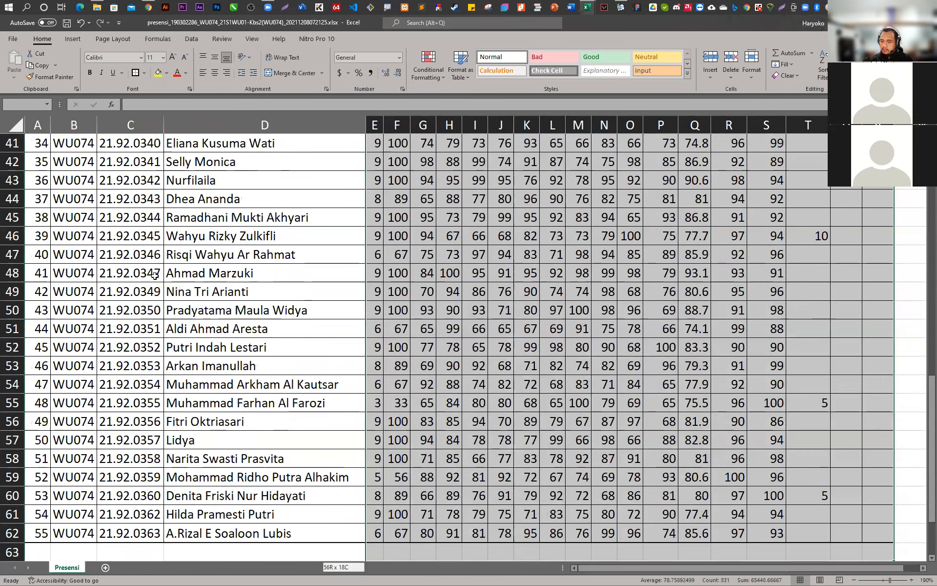
pyautogui.scroll(-3, 155, 276)
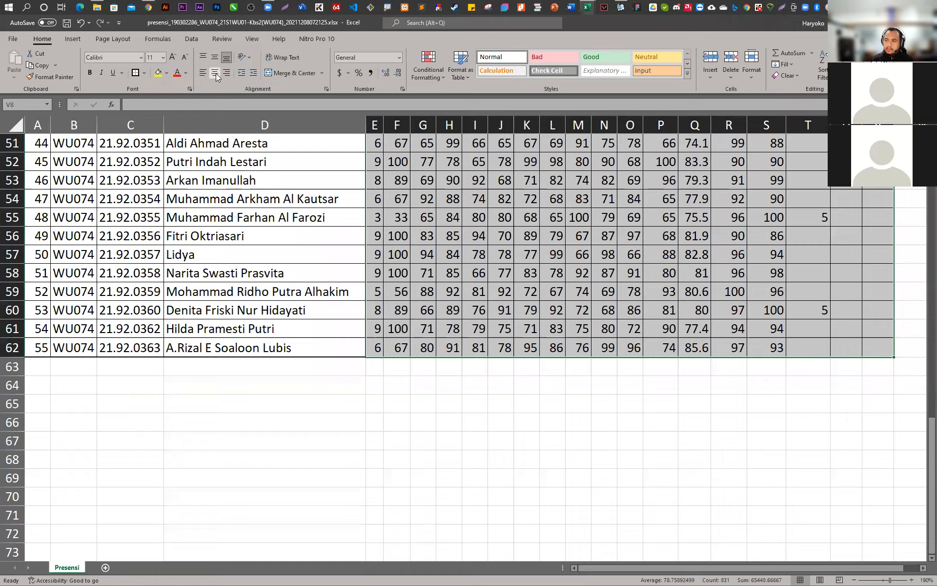
pyautogui.scroll(13, 378, 202)
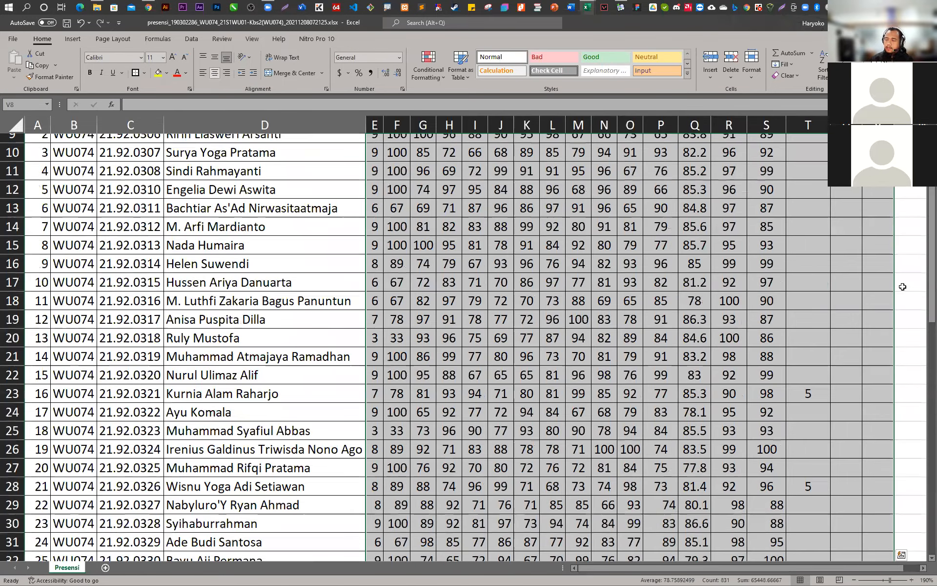
# Start the final score formula for the first student in NA cell U8 with =(10%*
pyautogui.scroll(3, 903, 286)
pyautogui.click(845, 277)
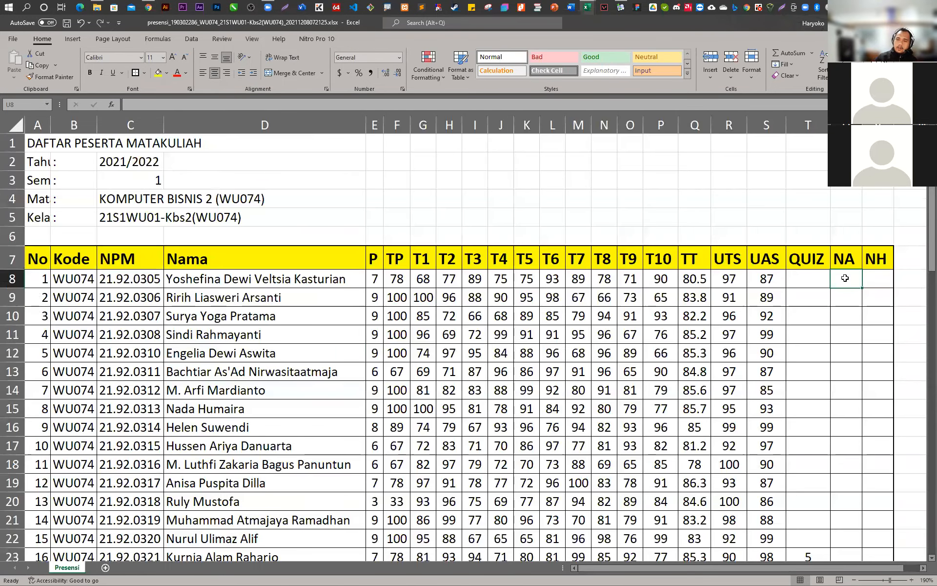
pyautogui.write('=')
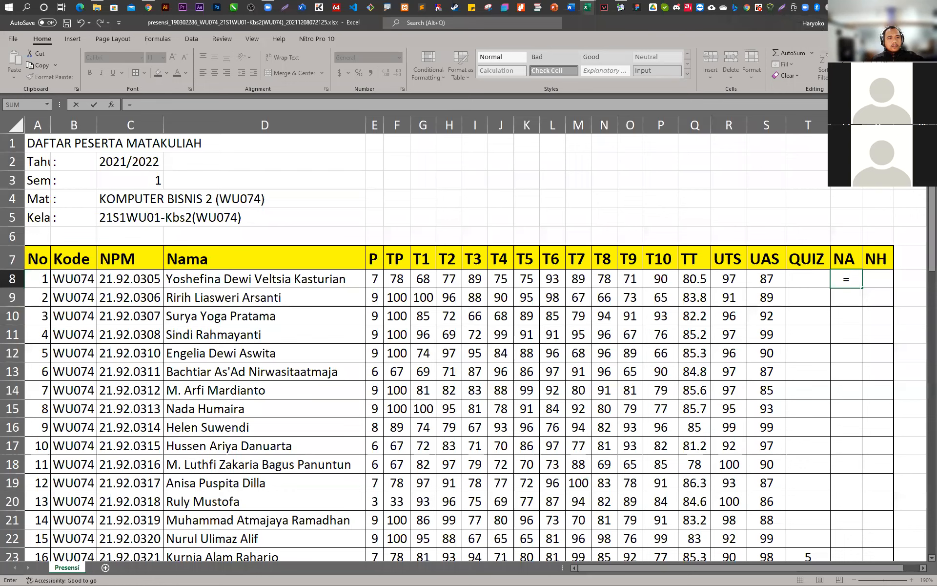
pyautogui.hotkey('alt', 'Tab')
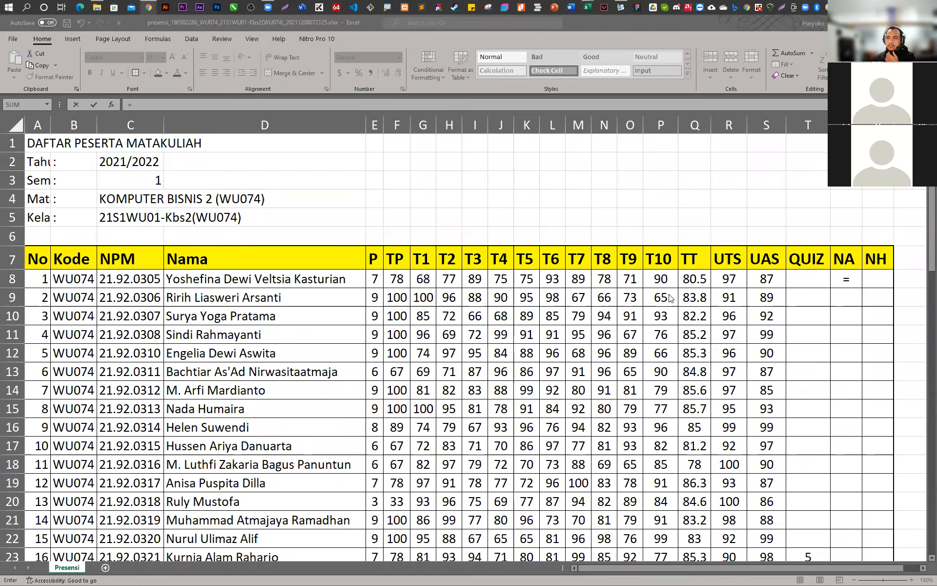
pyautogui.click(849, 282)
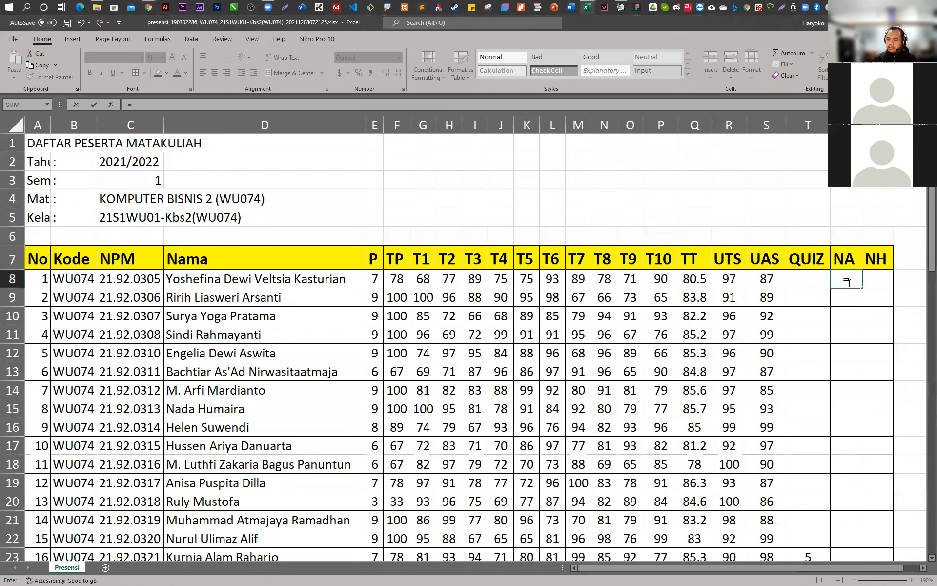
pyautogui.write('(10%')
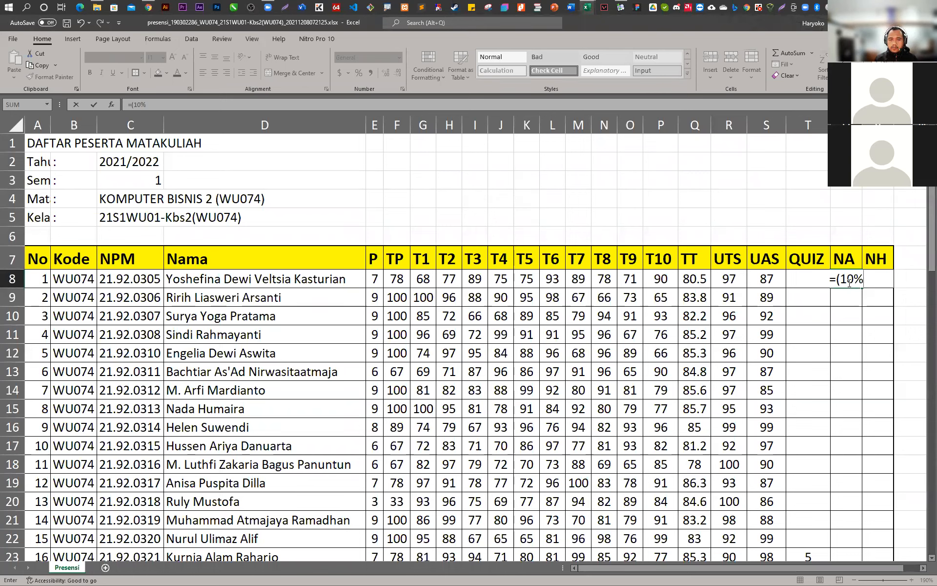
pyautogui.write('*')
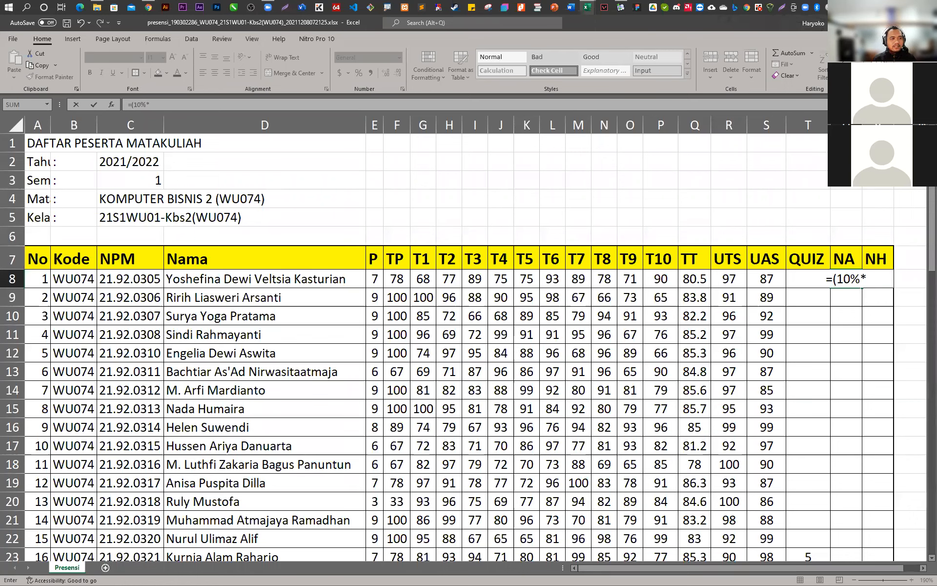
# Switch to the RPS document in Word, enable editing, and look up the assessment percentages in the Identitas section
pyautogui.hotkey('alt', 'Tab')
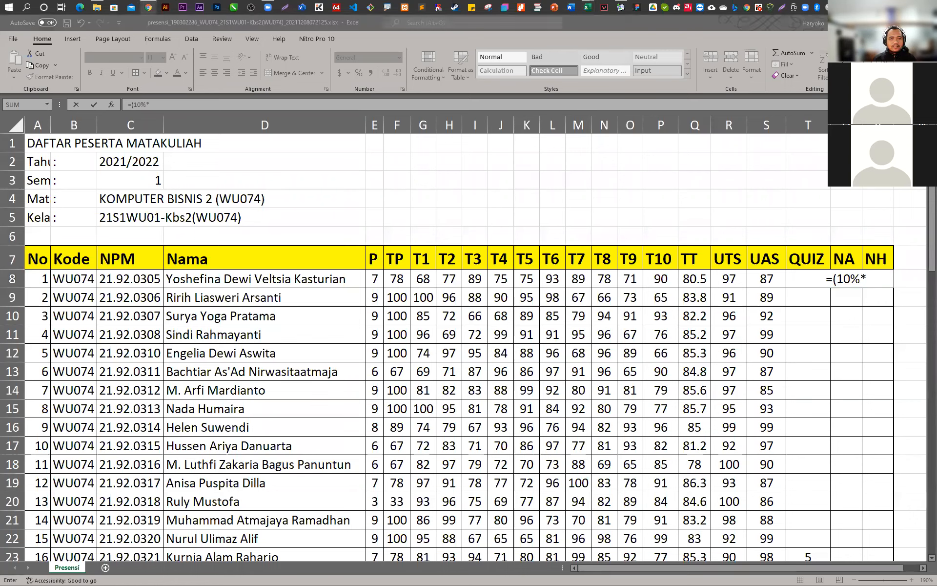
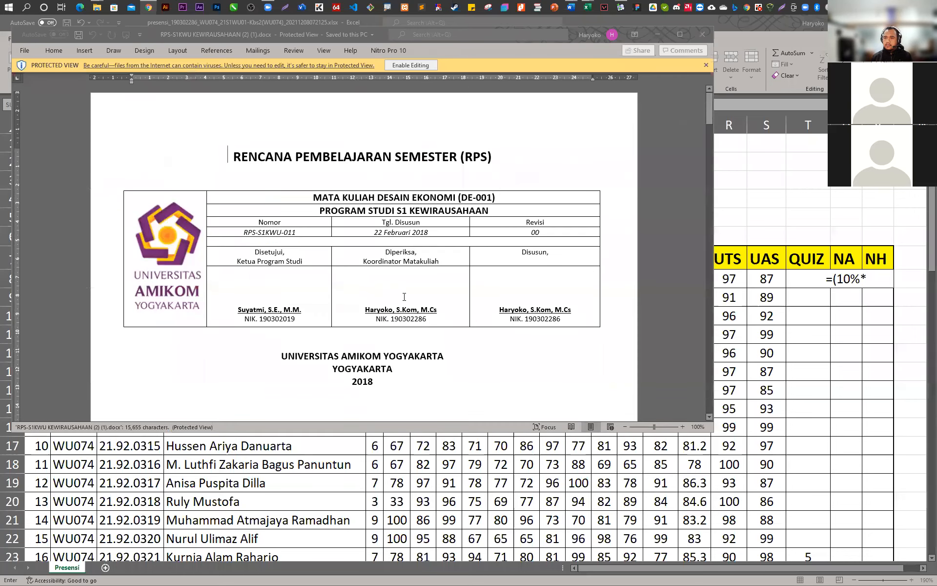
pyautogui.click(677, 35)
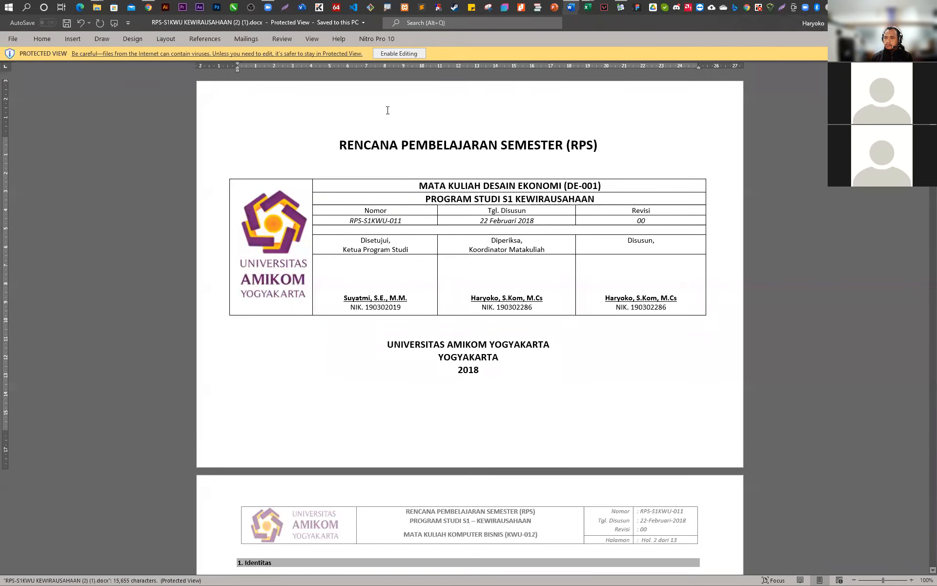
pyautogui.click(389, 58)
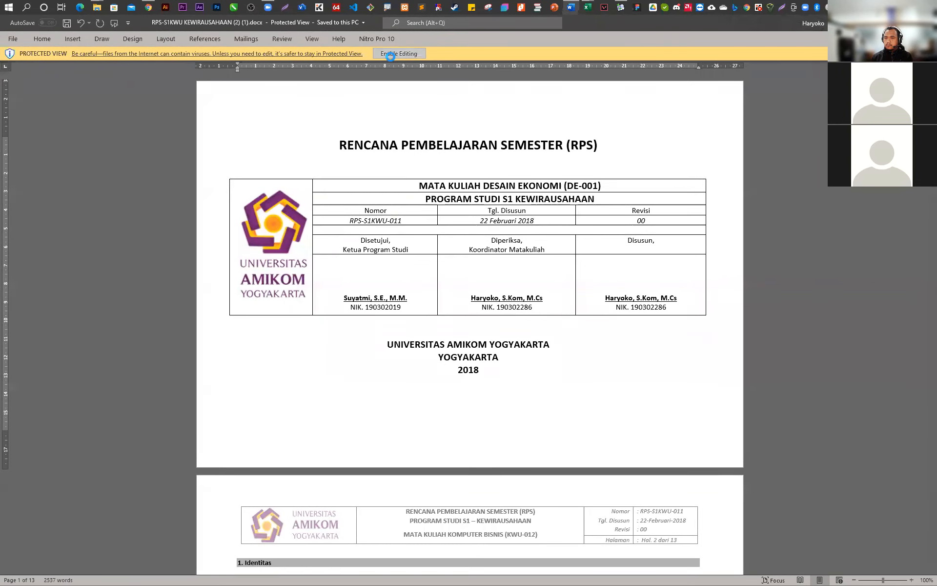
pyautogui.scroll(-3, 504, 332)
pyautogui.scroll(-3, 504, 331)
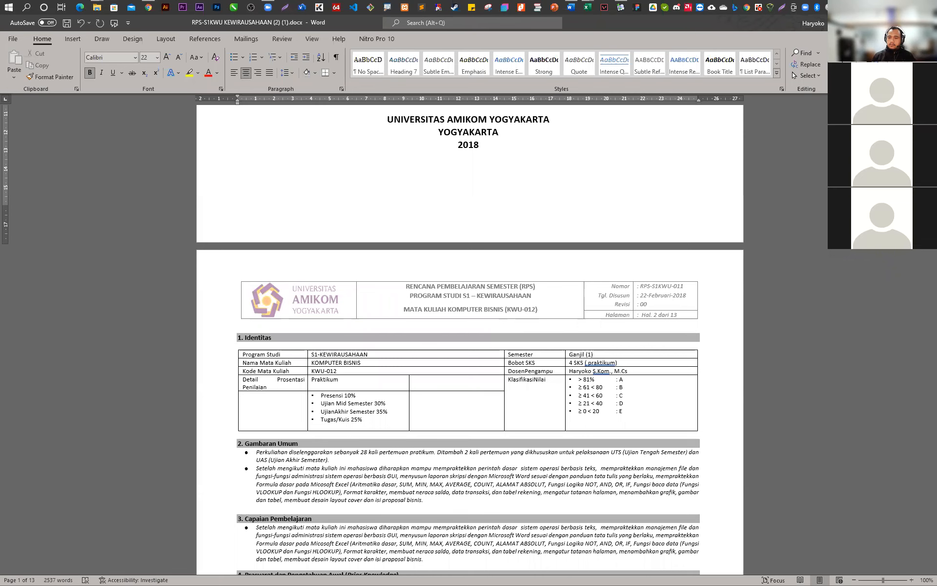
# Return to the Excel workbook and extend the U8 formula with attendance score F8 and the UTS term (30%*R8), rechecking the weights in Word
pyautogui.hotkey('alt', 'Tab')
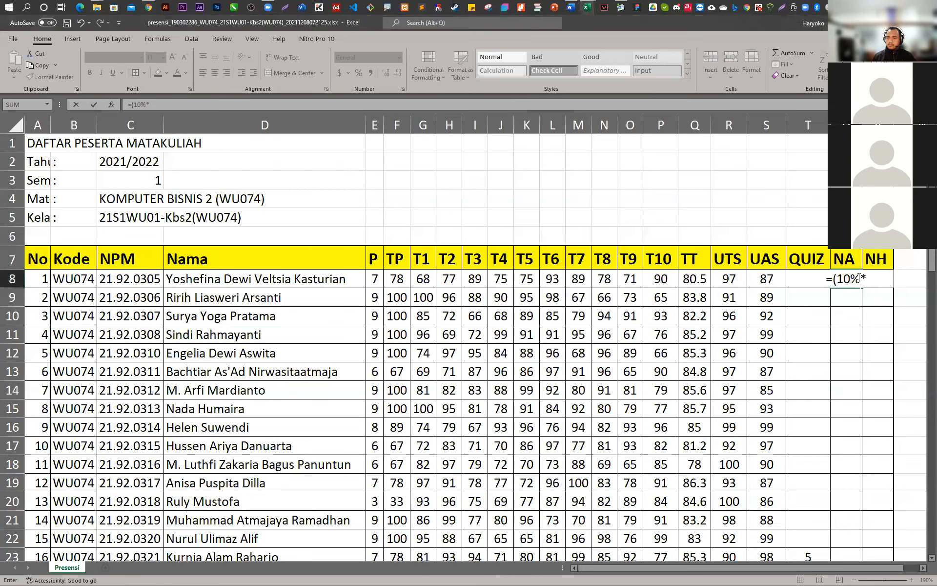
pyautogui.click(398, 279)
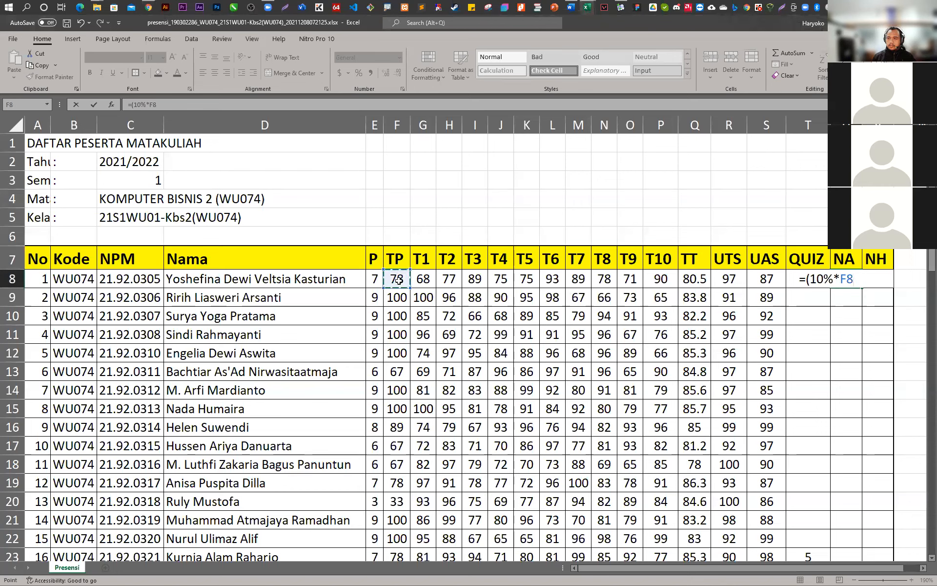
pyautogui.write(')+(3')
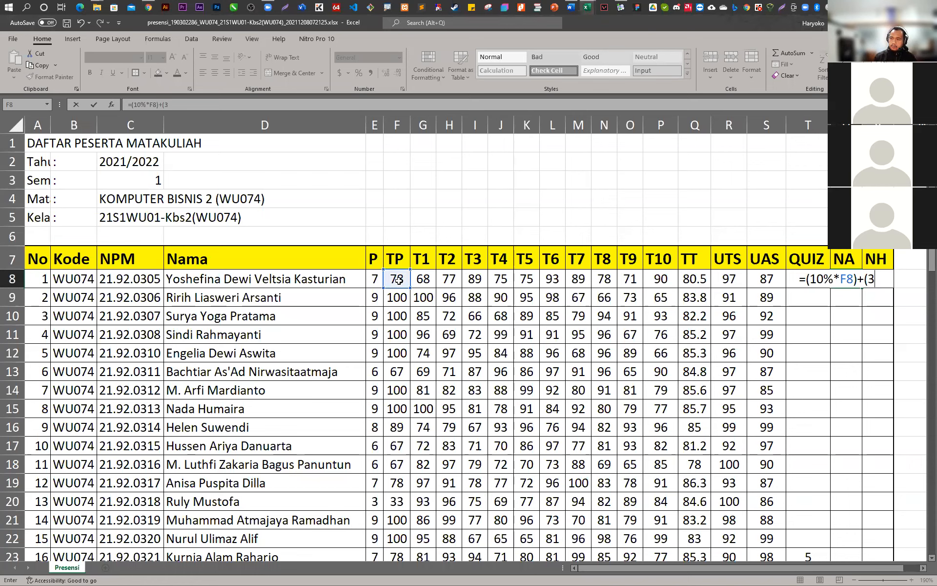
pyautogui.write('0%')
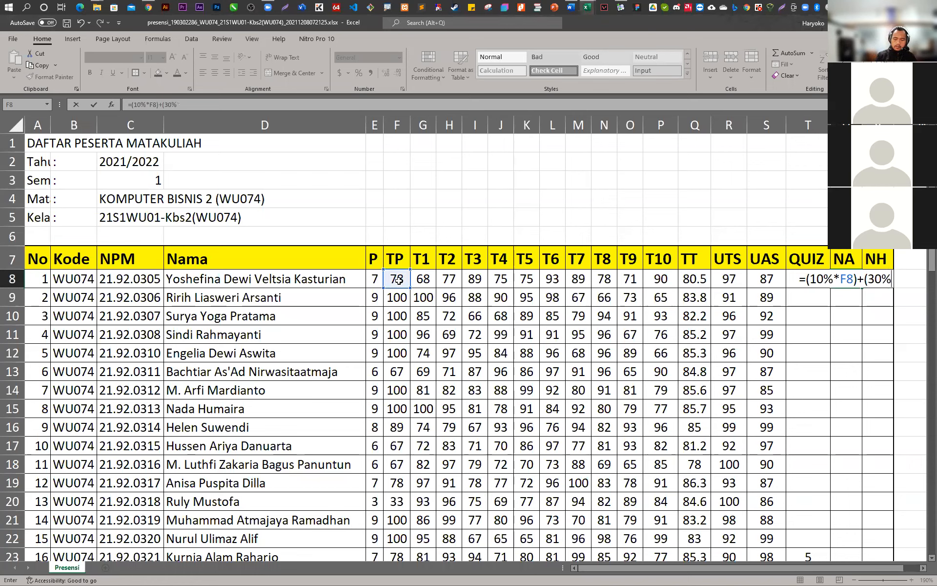
pyautogui.hotkey('alt', 'Tab')
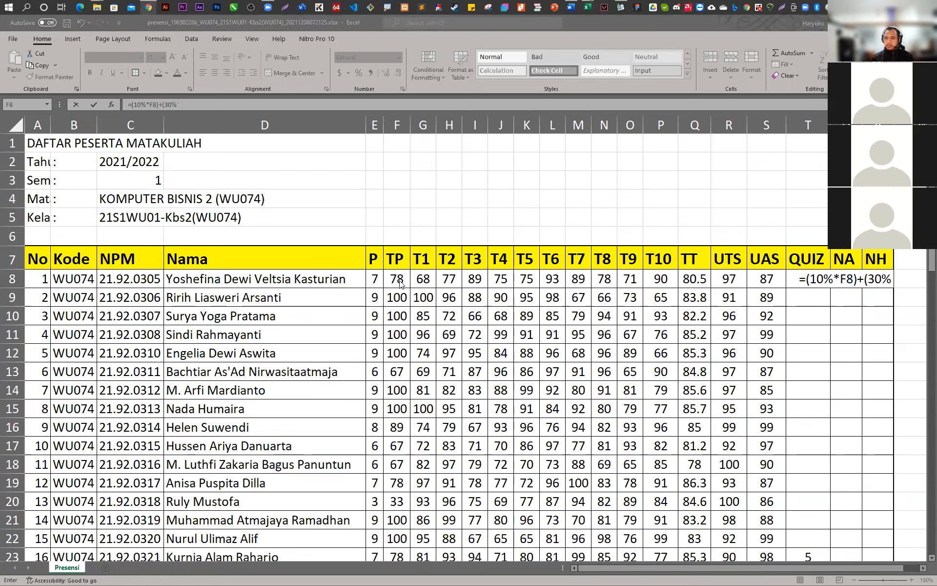
pyautogui.hotkey('alt', 'Tab')
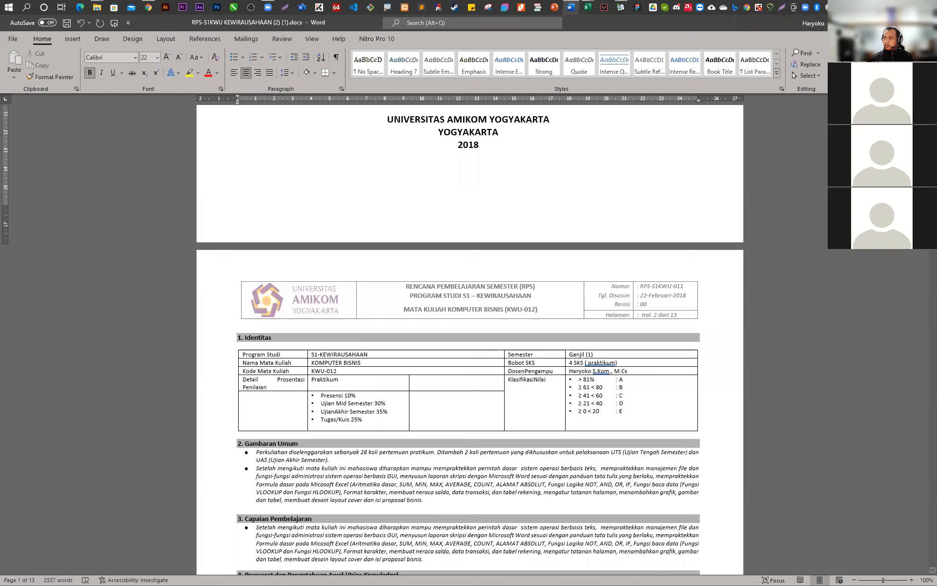
pyautogui.hotkey('alt', 'Tab')
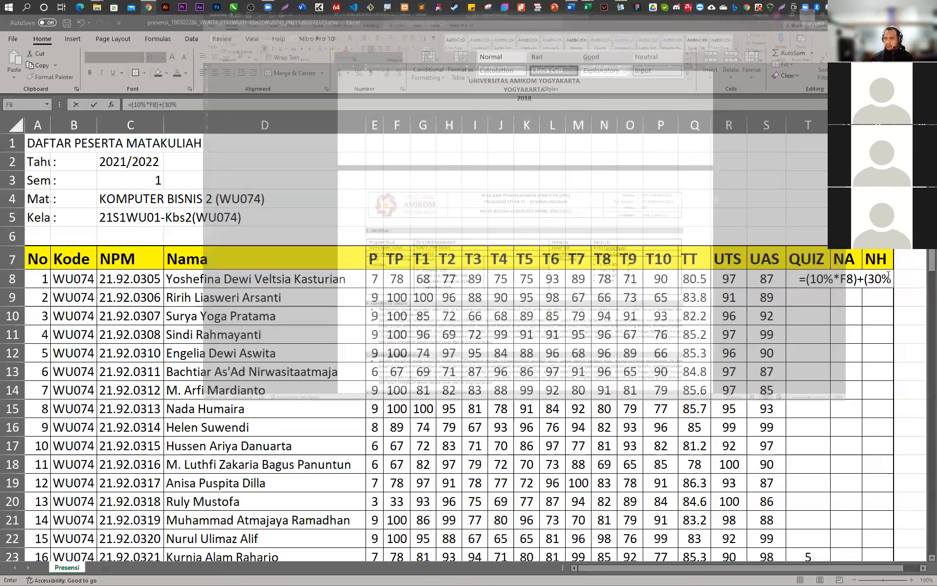
pyautogui.write('*')
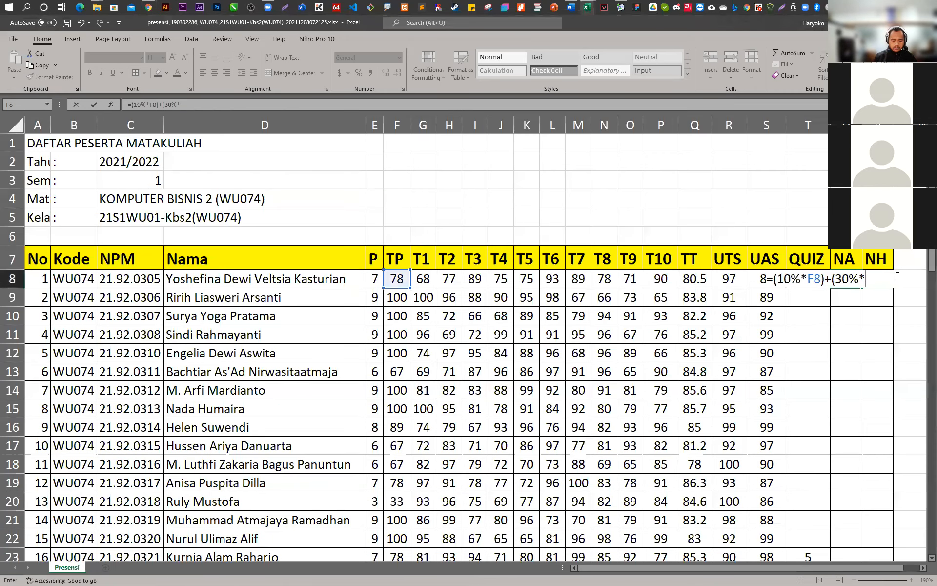
pyautogui.click(728, 282)
# Finish the U8 formula by adding the UAS, TT and quiz terms (35*S8)+(25*Q8)+(T8)
pyautogui.write(')+(35*')
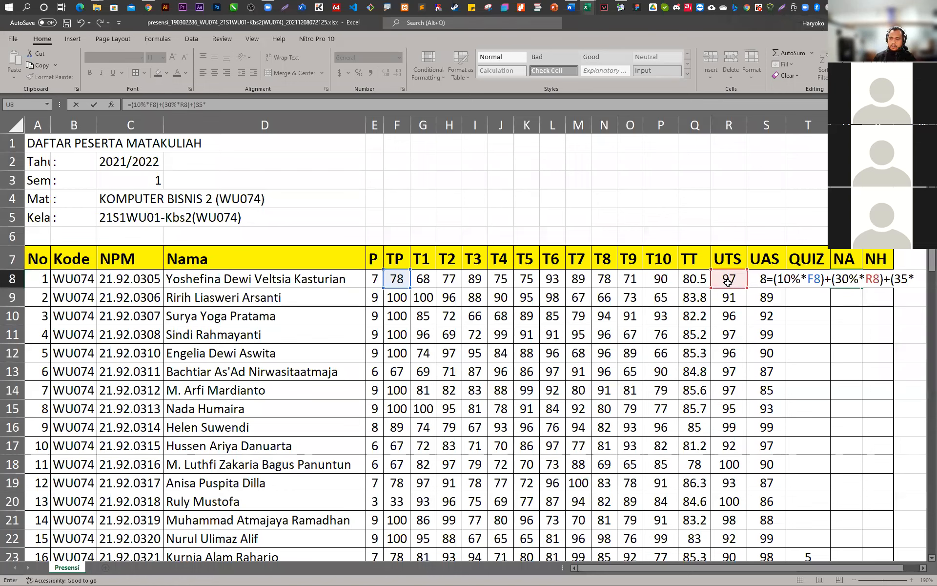
pyautogui.click(759, 276)
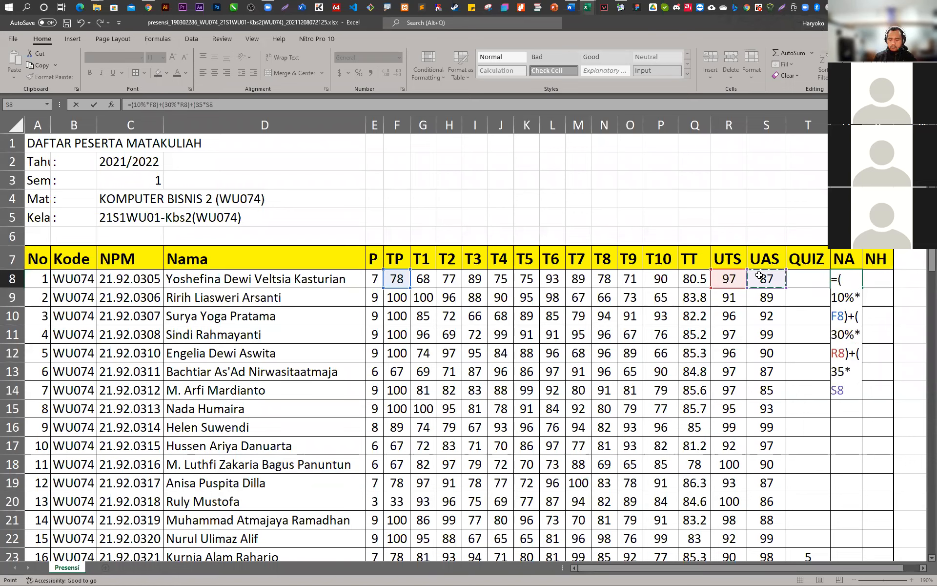
pyautogui.write(')+(25*')
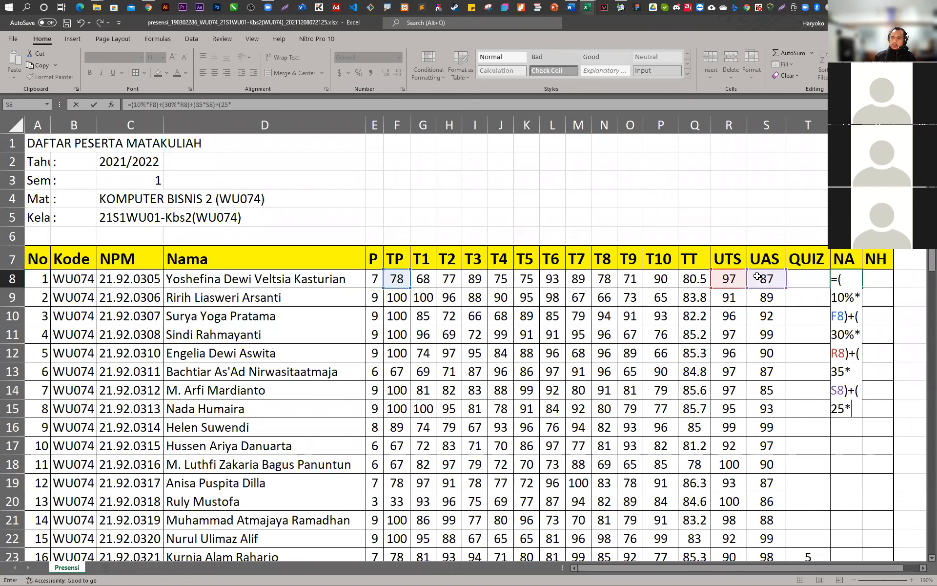
pyautogui.click(691, 277)
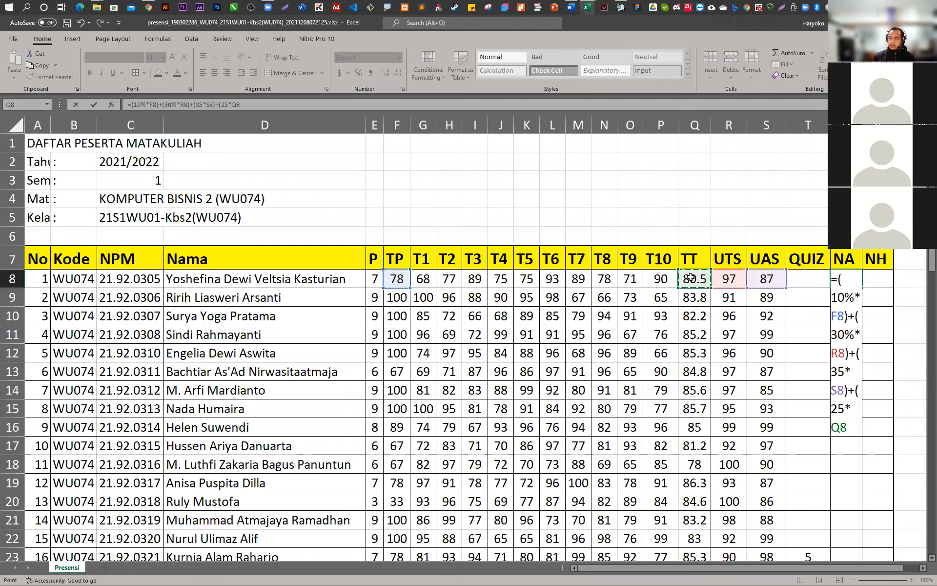
pyautogui.write(')+(')
pyautogui.click(812, 279)
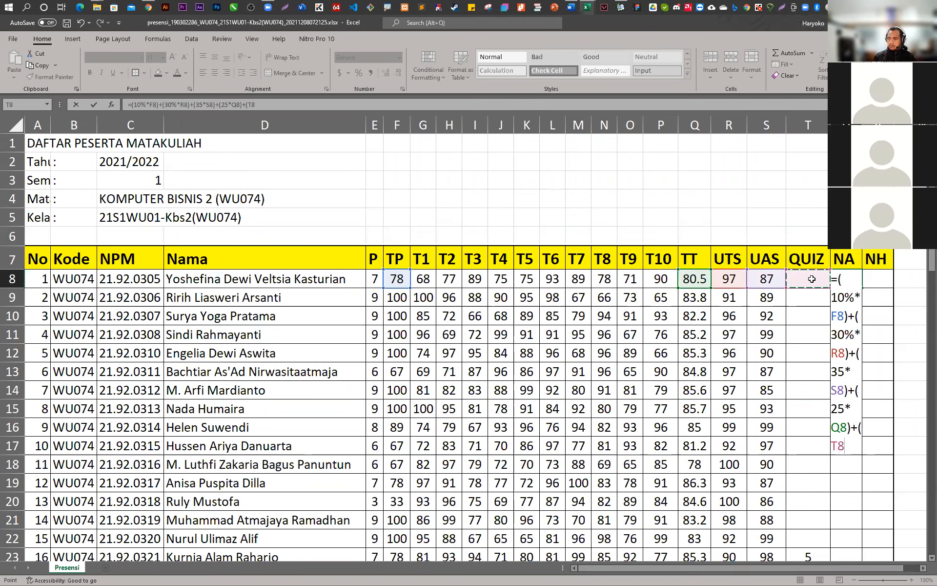
pyautogui.press('Return')
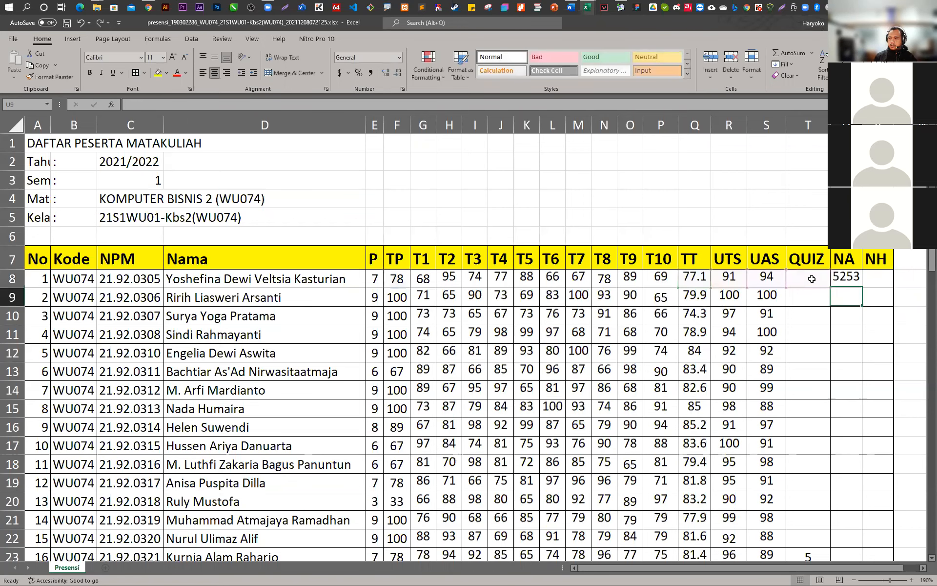
# Correct the UAS and TT weights in the U8 formula to 35% and 25%
pyautogui.click(845, 284)
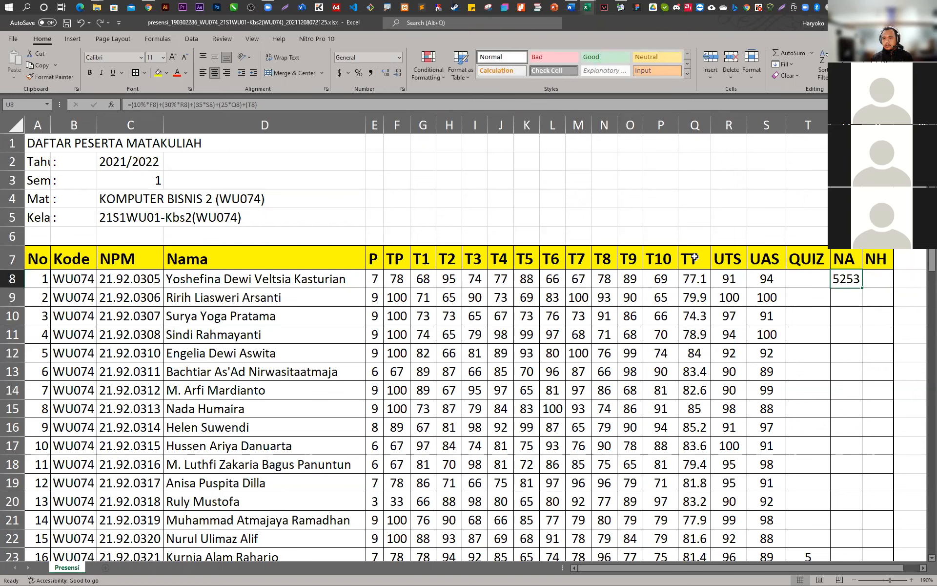
pyautogui.click(218, 121)
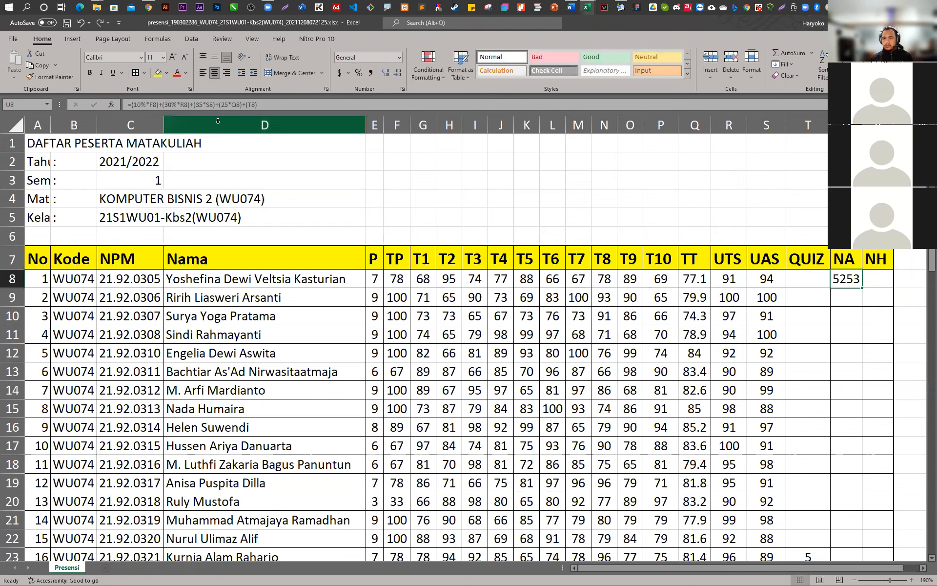
pyautogui.click(202, 103)
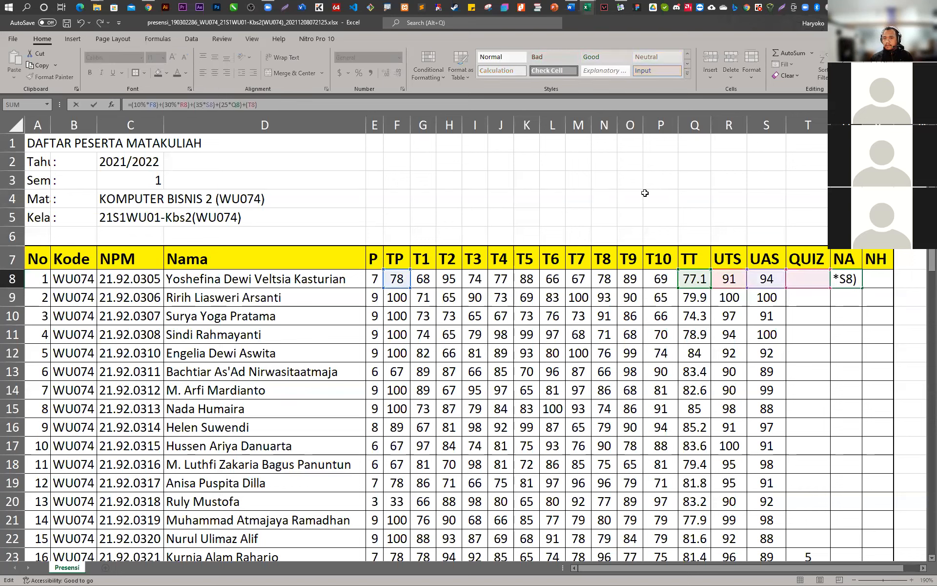
pyautogui.write('%')
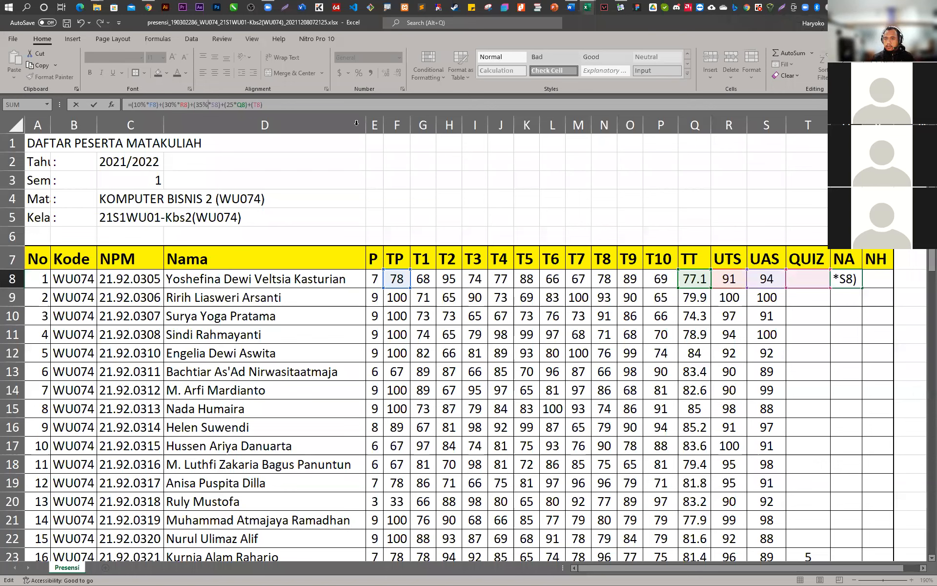
pyautogui.doubleClick(240, 104)
pyautogui.write('Q8')
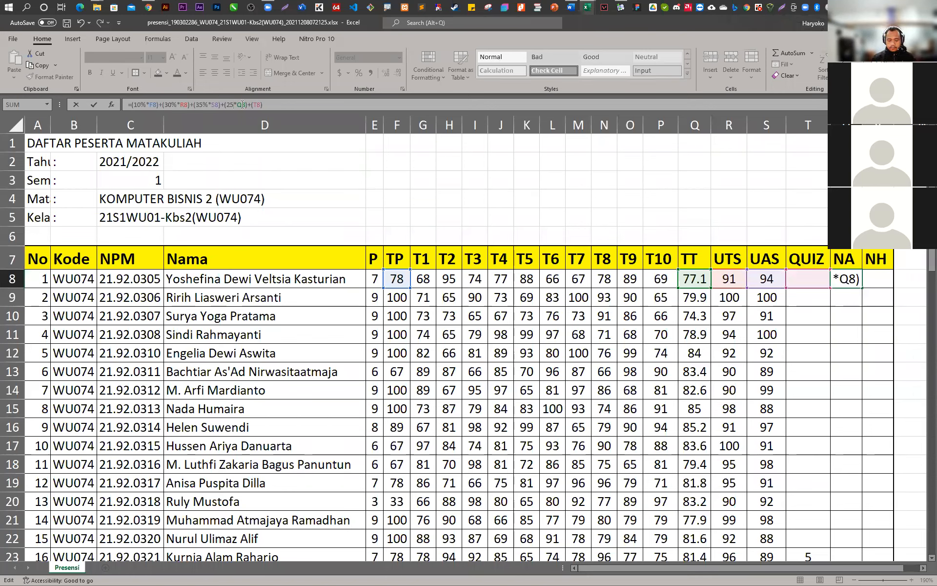
pyautogui.press('Return')
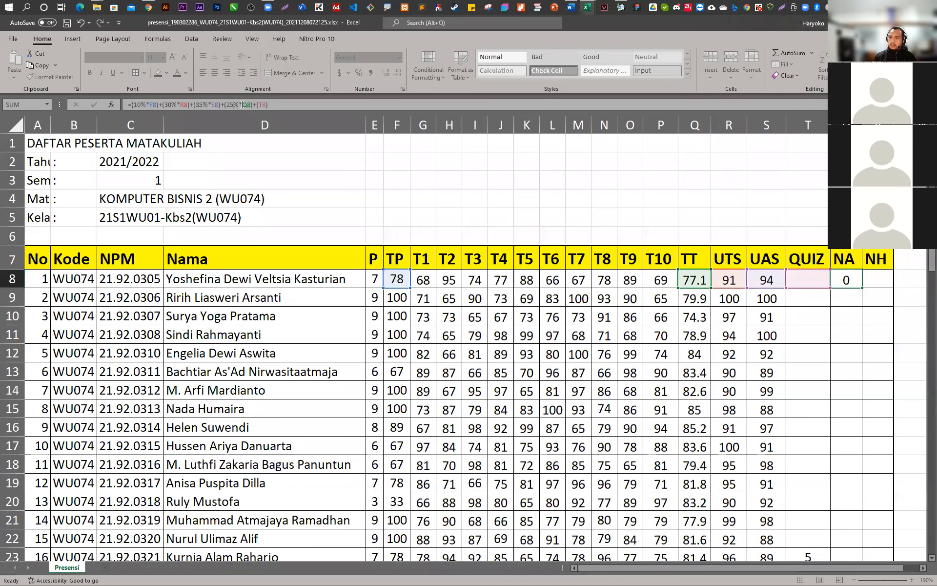
# Fill the U8 formula down the NA column for all students and check the row with quiz points in T23
pyautogui.click(848, 279)
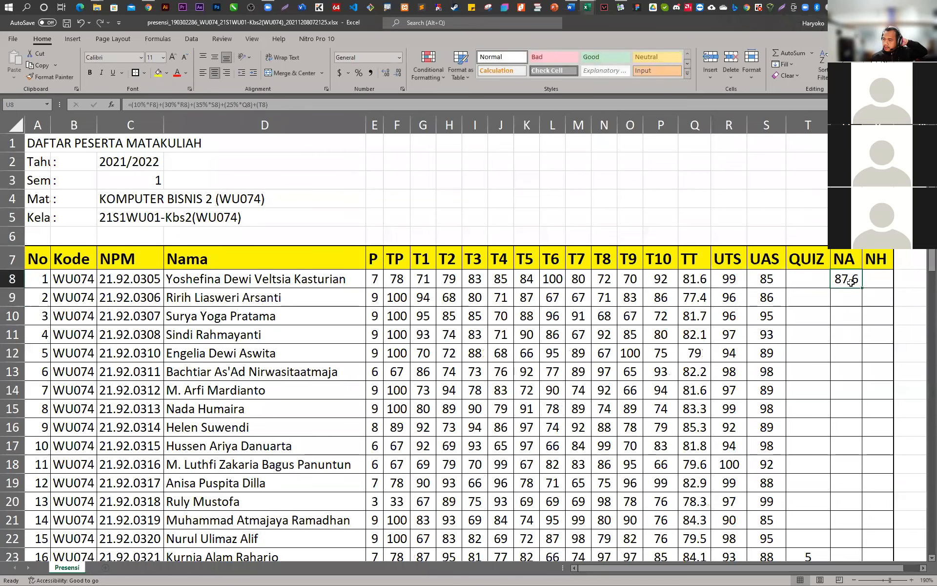
pyautogui.doubleClick(863, 284)
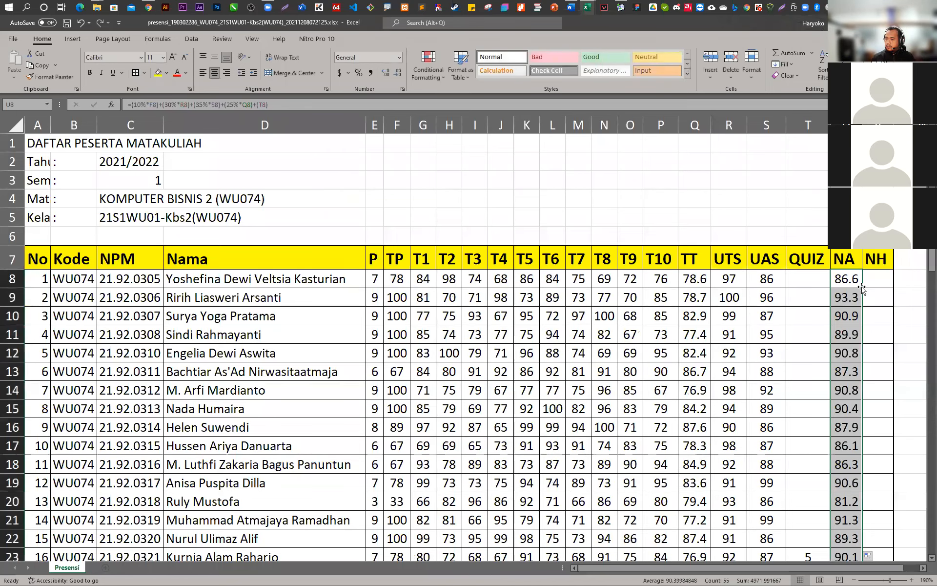
pyautogui.scroll(-2, 861, 292)
pyautogui.scroll(-3, 860, 293)
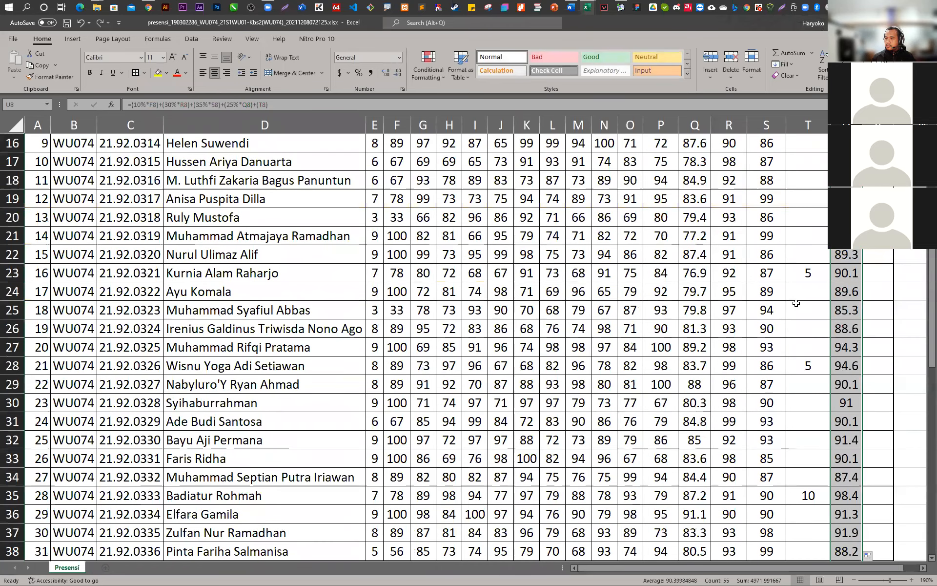
pyautogui.click(804, 277)
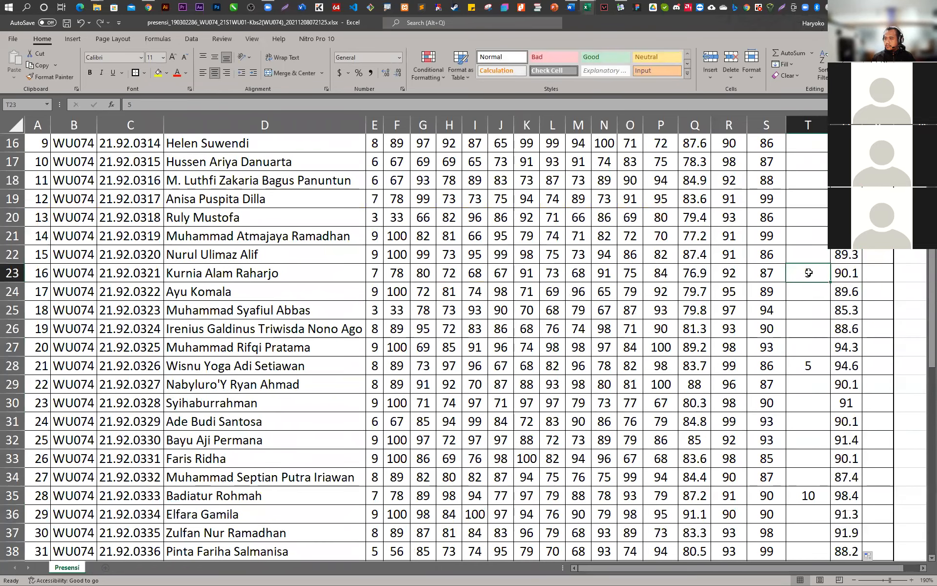
# Check the NA results of students with quiz points and set the quiz score in T46 to 5
pyautogui.click(851, 277)
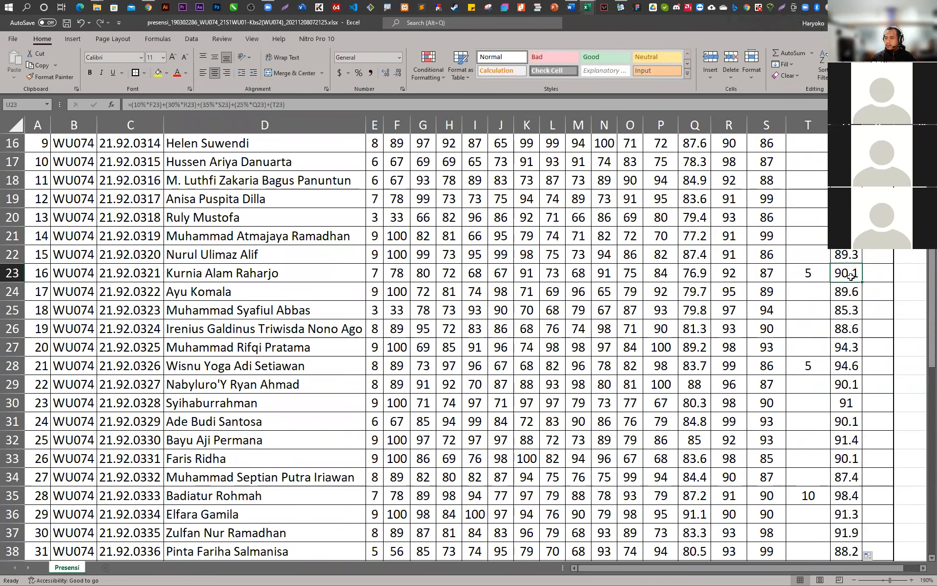
pyautogui.scroll(-12, 848, 276)
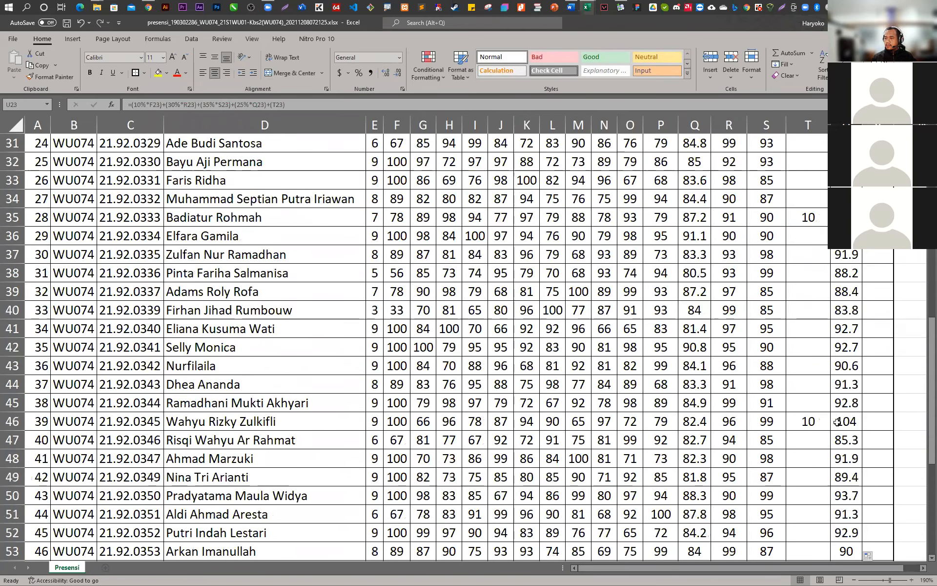
pyautogui.scroll(12, 836, 414)
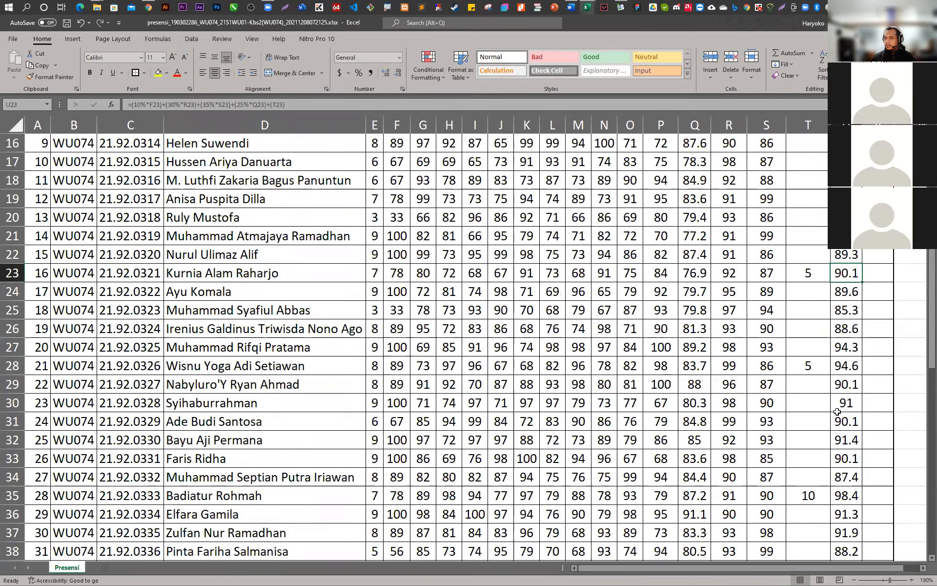
pyautogui.scroll(-6, 837, 411)
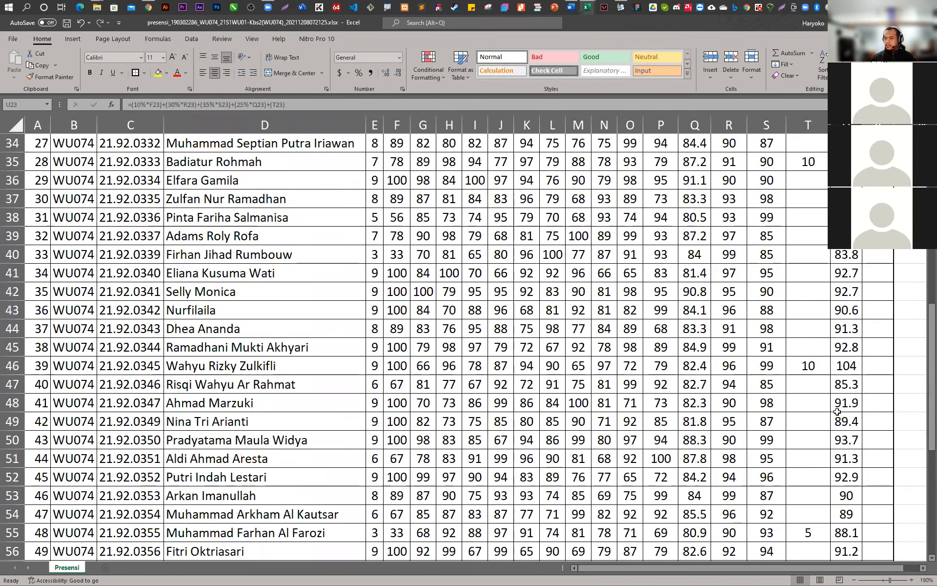
pyautogui.click(847, 365)
pyautogui.click(796, 368)
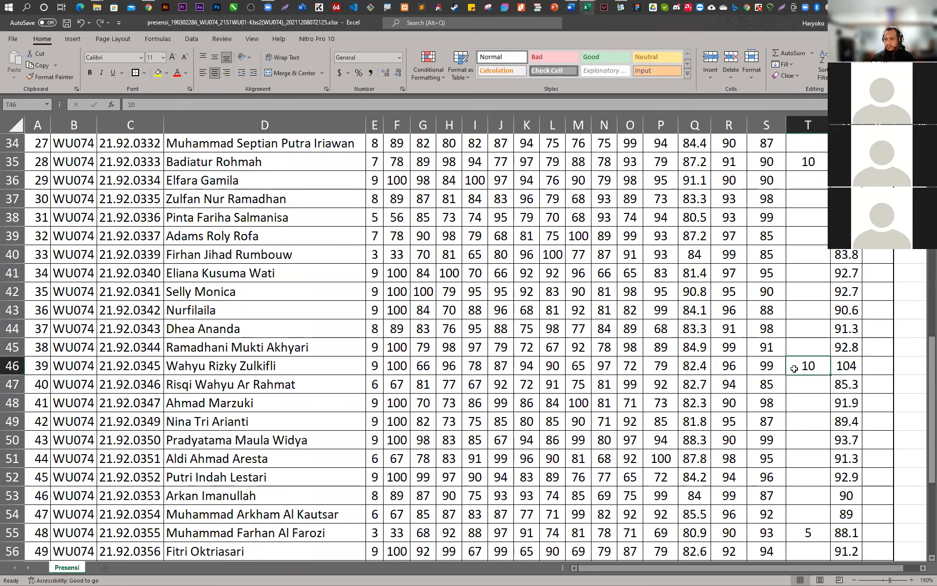
pyautogui.write('5')
pyautogui.press('Return')
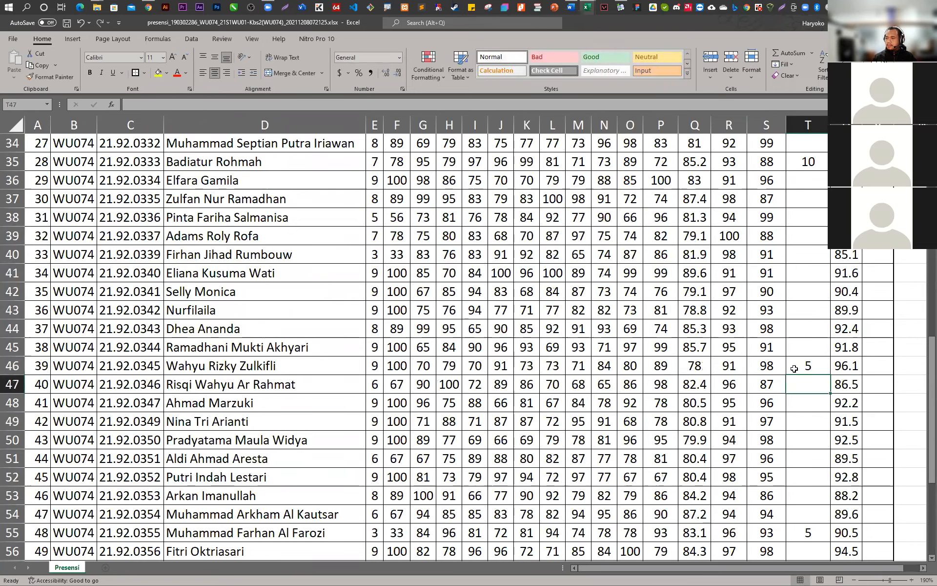
# Review the recalculated NA column and undo the last quiz score change in T46
pyautogui.scroll(-5, 801, 371)
pyautogui.scroll(6, 852, 383)
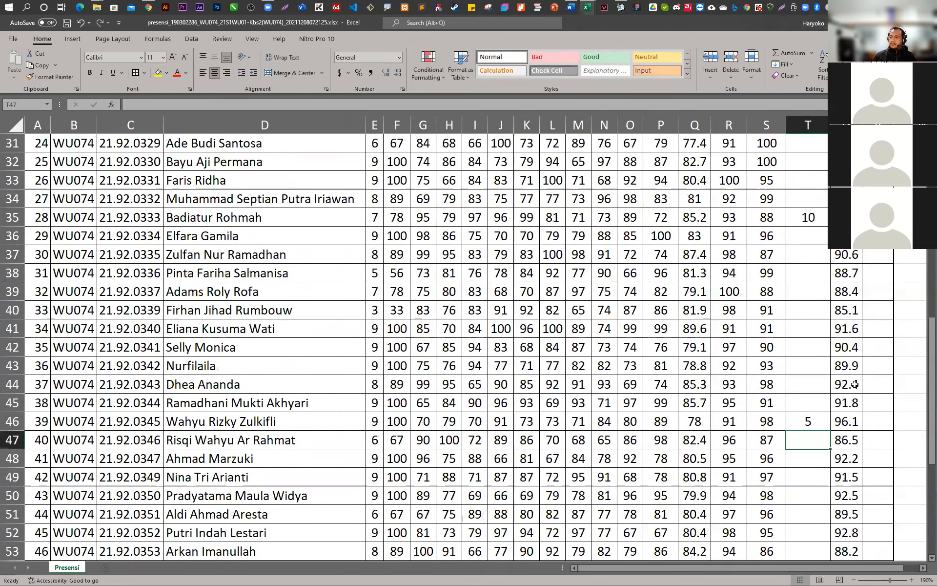
pyautogui.scroll(10, 855, 384)
pyautogui.scroll(-1, 855, 384)
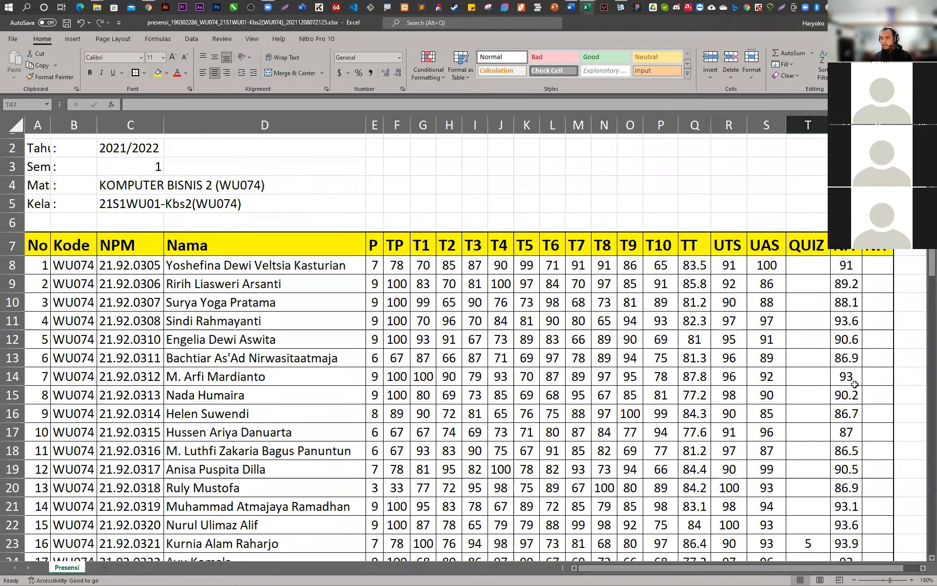
pyautogui.scroll(-12, 855, 384)
pyautogui.press('Up')
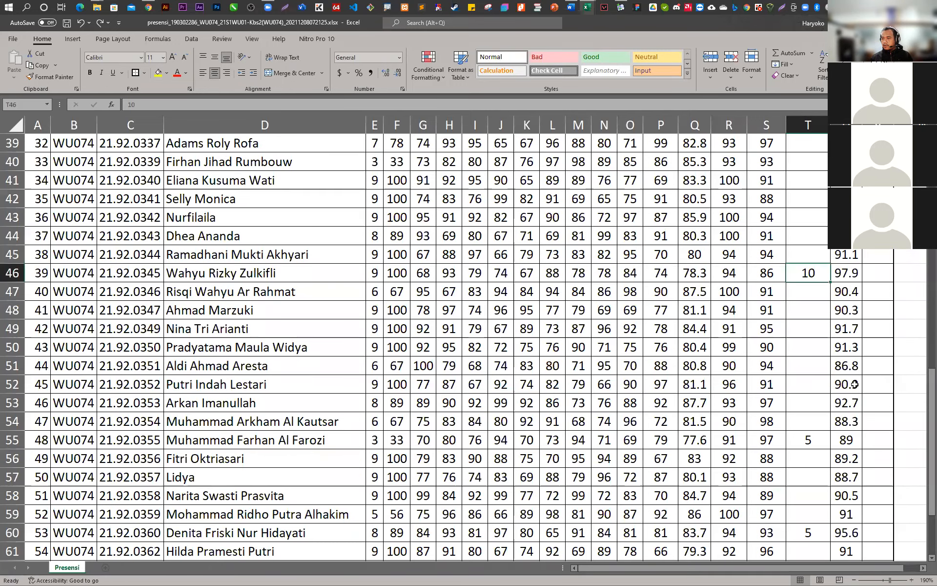
# Set the quiz score in T35 to 15
pyautogui.scroll(-2, 855, 384)
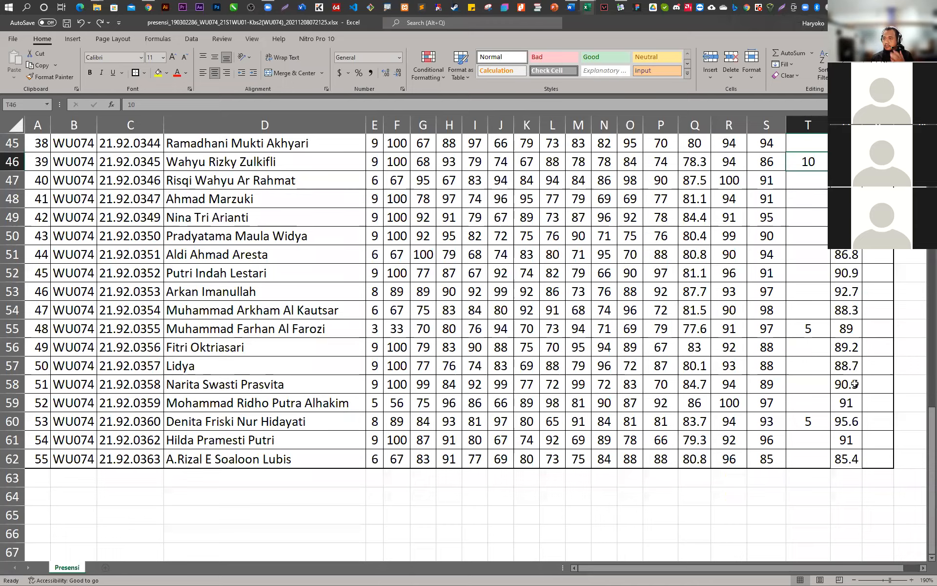
pyautogui.scroll(4, 855, 384)
pyautogui.scroll(2, 857, 366)
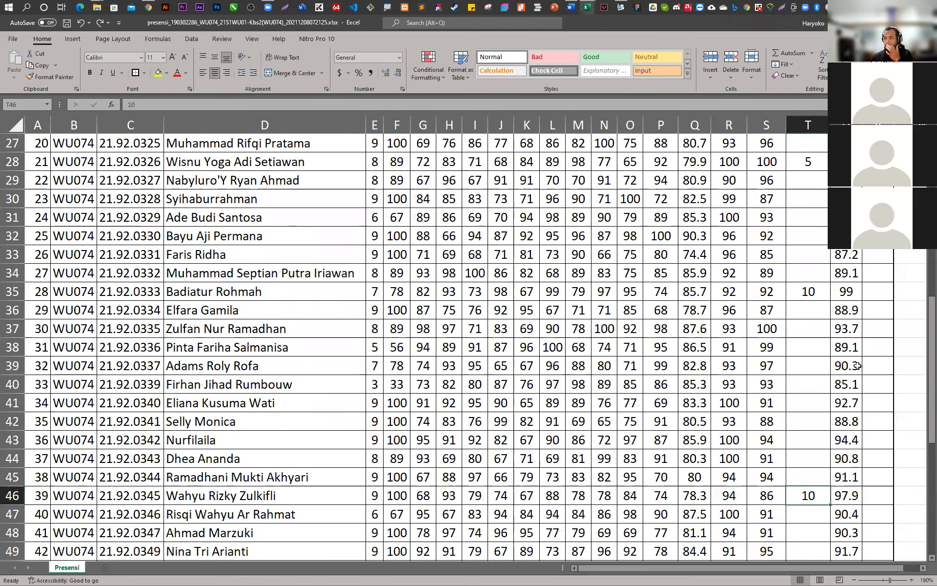
pyautogui.click(815, 292)
pyautogui.write('15')
pyautogui.press('Return')
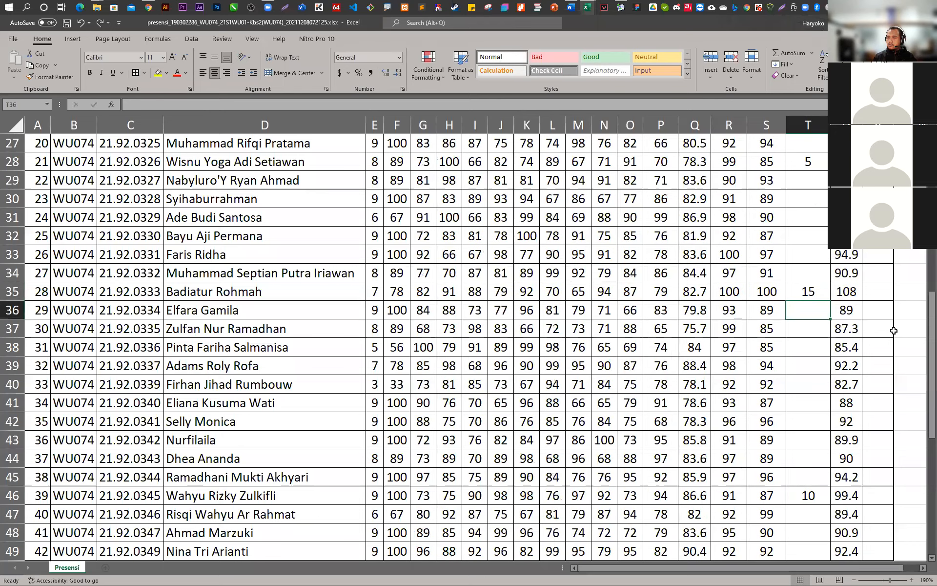
# Review the NA results across all student rows and inspect the formula in U8
pyautogui.scroll(-1, 846, 292)
pyautogui.scroll(4, 846, 292)
pyautogui.scroll(-1, 846, 292)
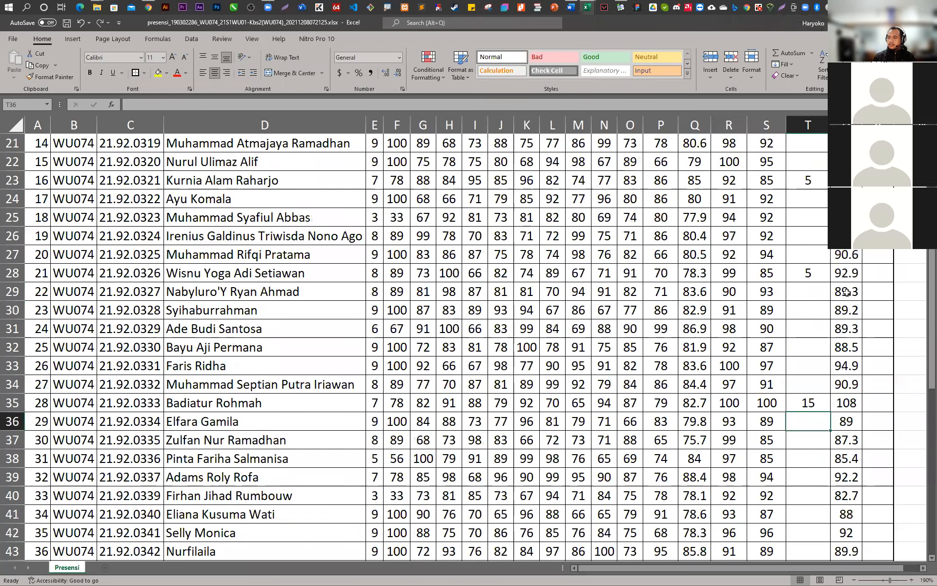
pyautogui.scroll(-4, 846, 291)
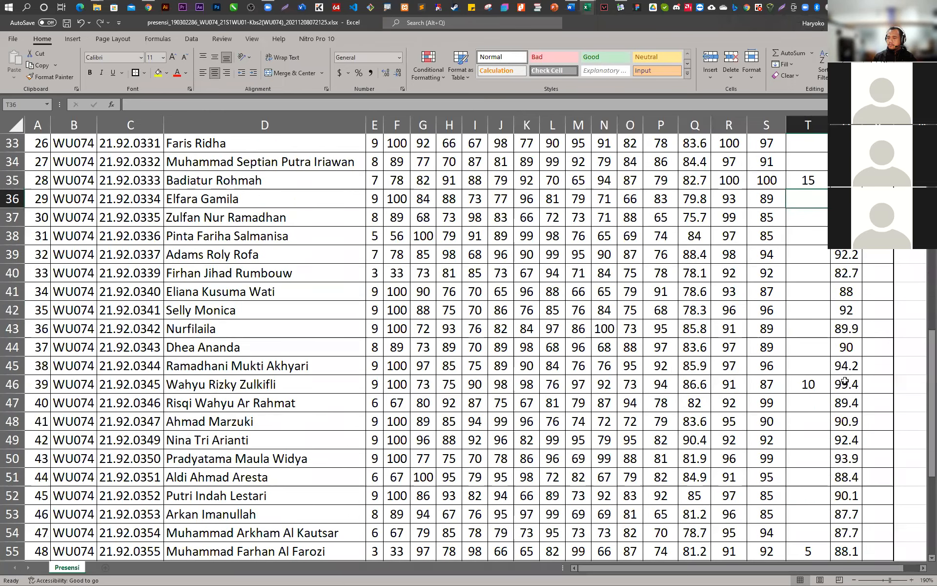
pyautogui.scroll(-1, 846, 381)
pyautogui.scroll(12, 845, 381)
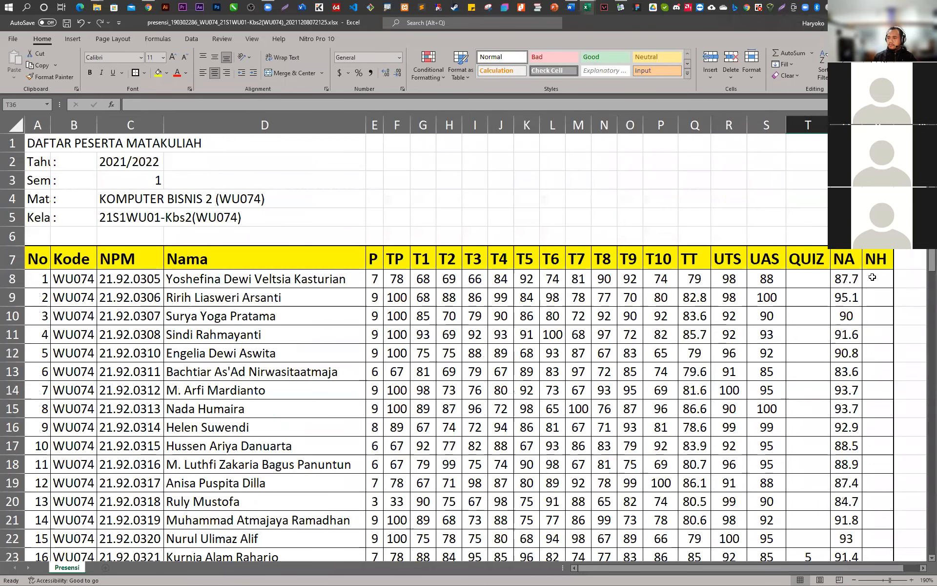
pyautogui.click(872, 277)
pyautogui.click(849, 279)
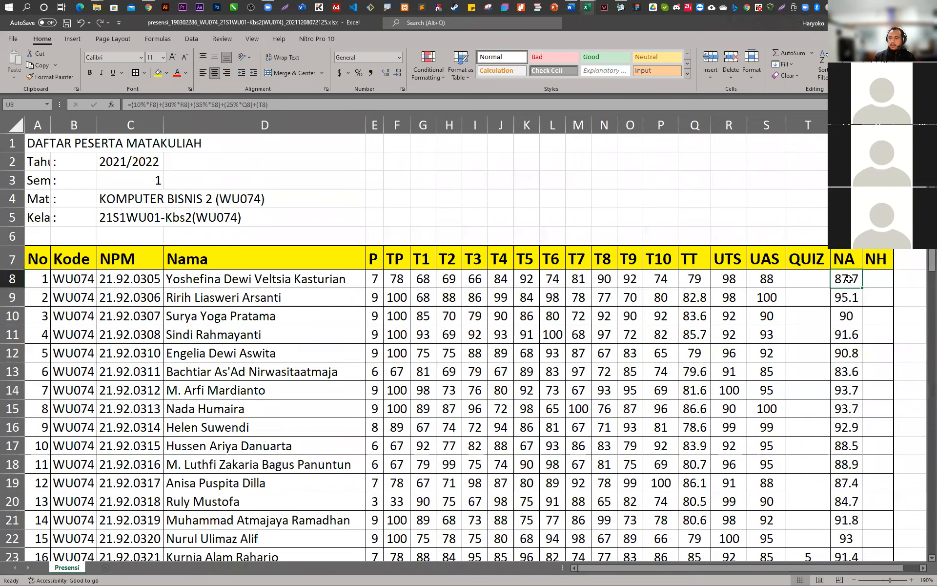
pyautogui.scroll(-8, 851, 363)
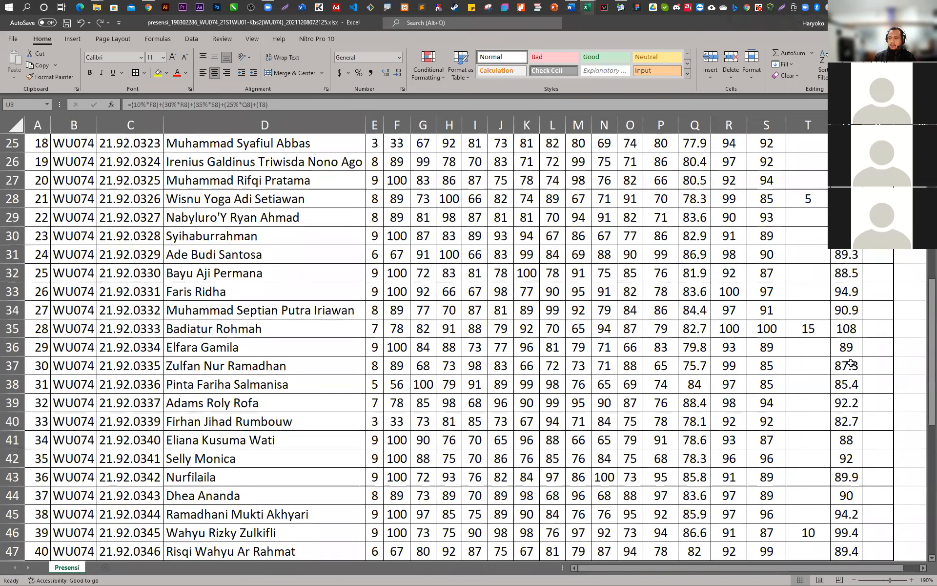
pyautogui.scroll(8, 850, 362)
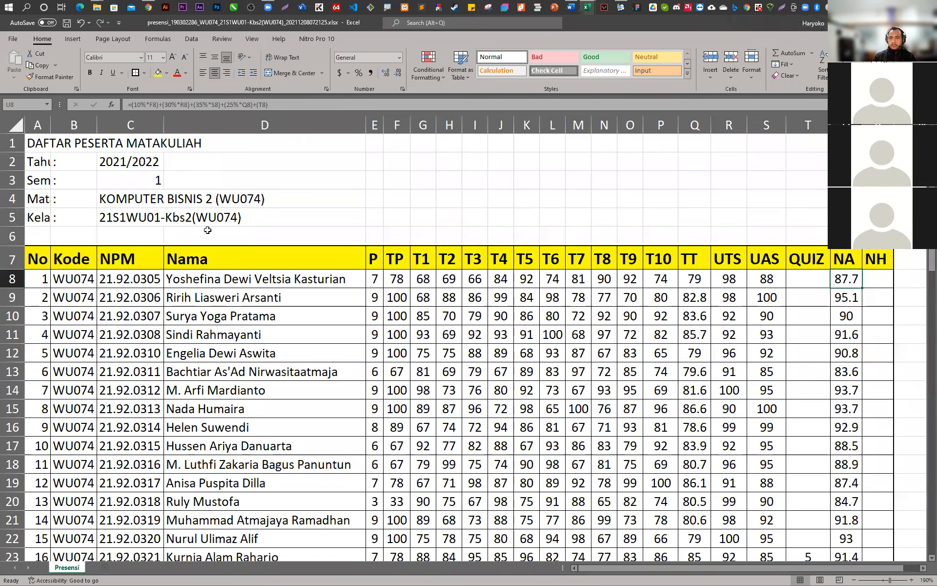
# Begin an IF formula in V8, the first student's NH cell, after looking through the NA scores
pyautogui.click(875, 279)
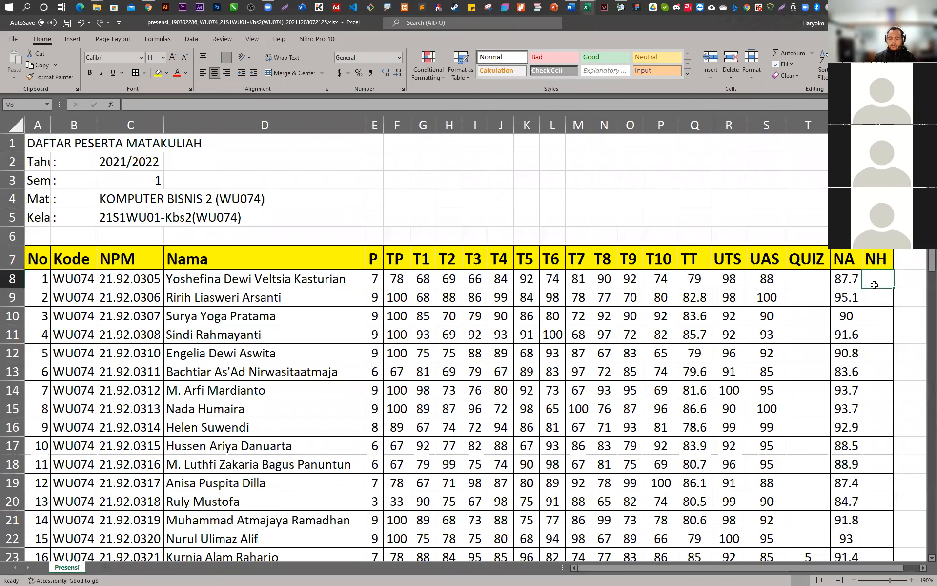
pyautogui.write('=')
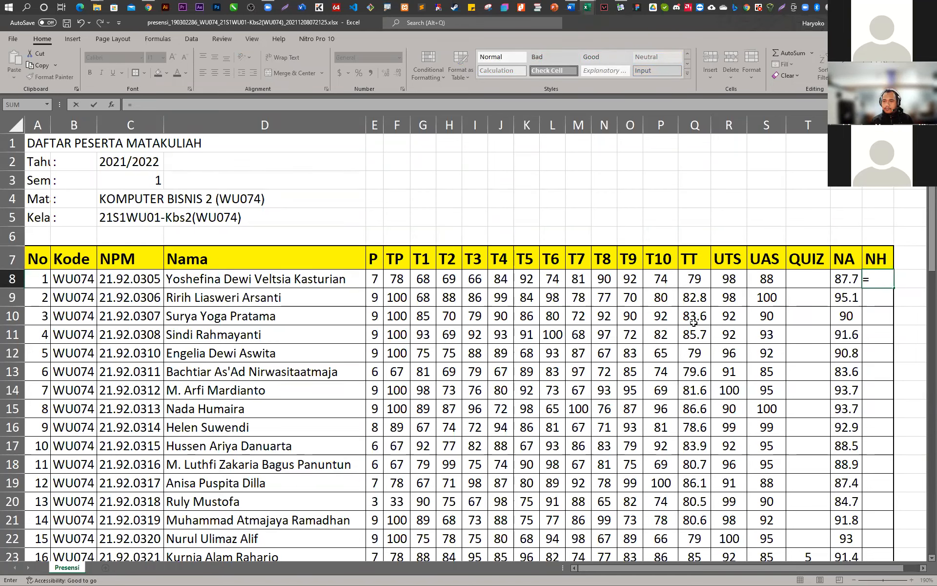
pyautogui.scroll(-4, 384, 346)
pyautogui.scroll(-5, 385, 347)
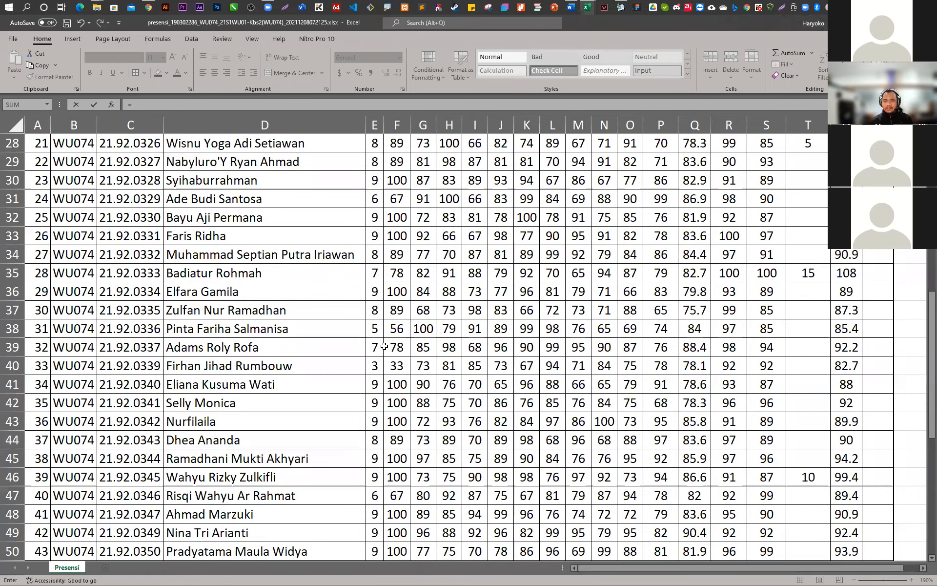
pyautogui.scroll(9, 384, 347)
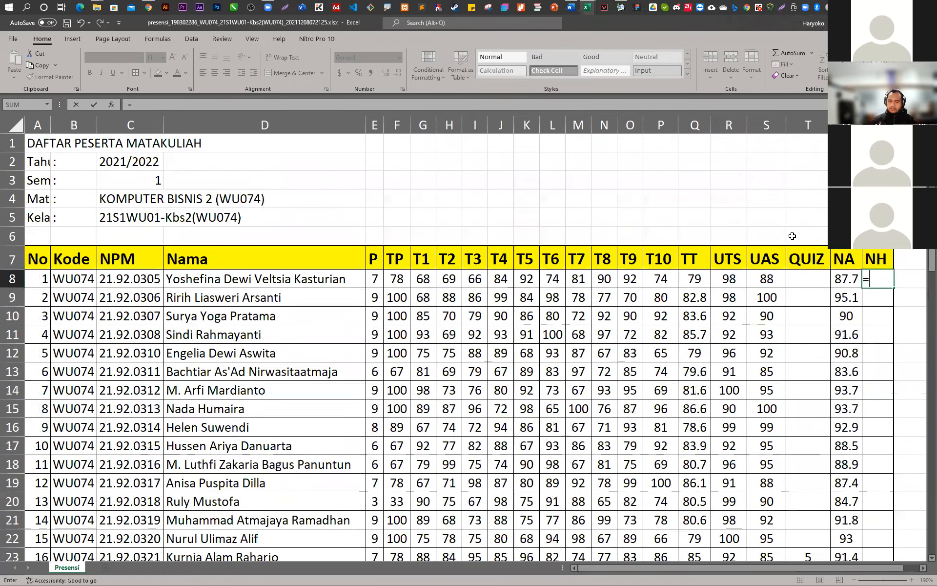
pyautogui.scroll(-7, 487, 422)
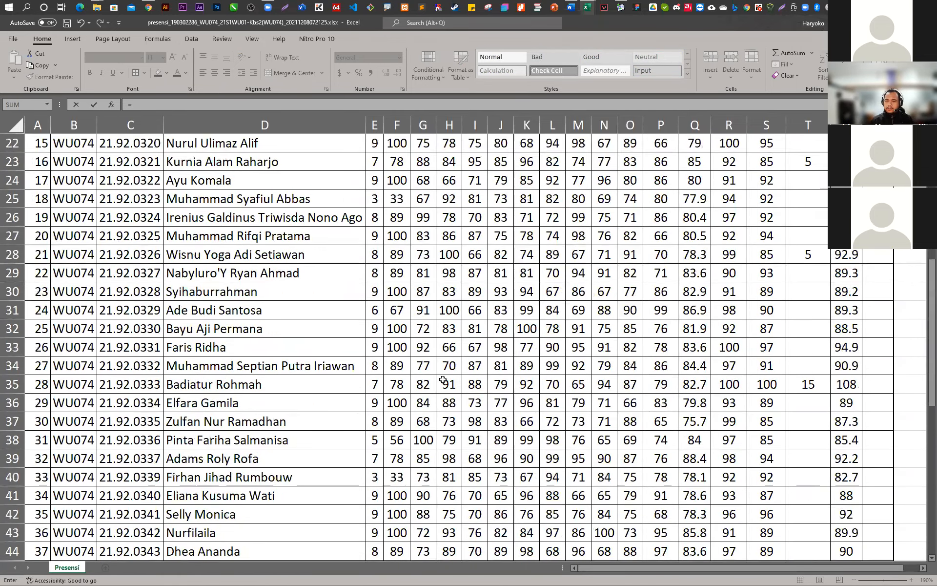
pyautogui.scroll(-11, 443, 380)
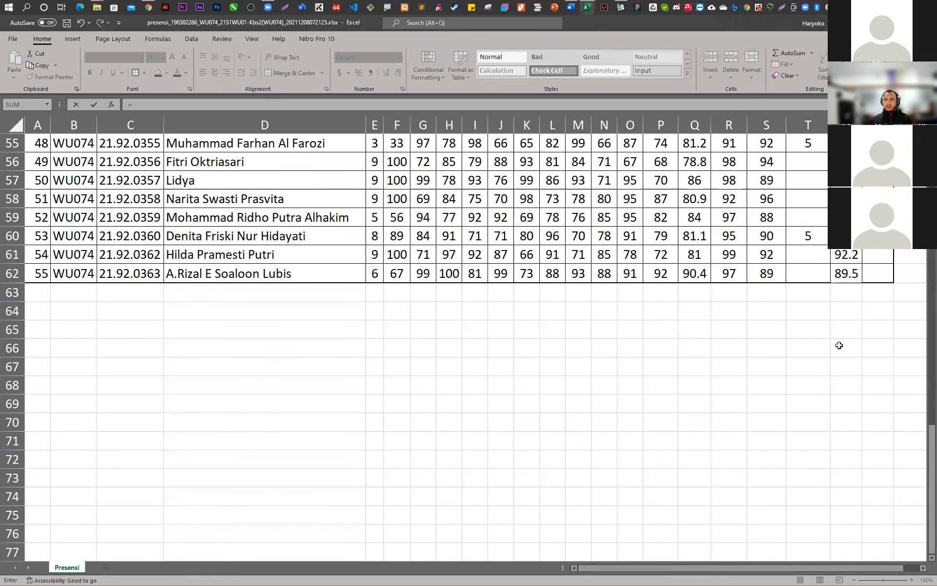
pyautogui.scroll(18, 839, 345)
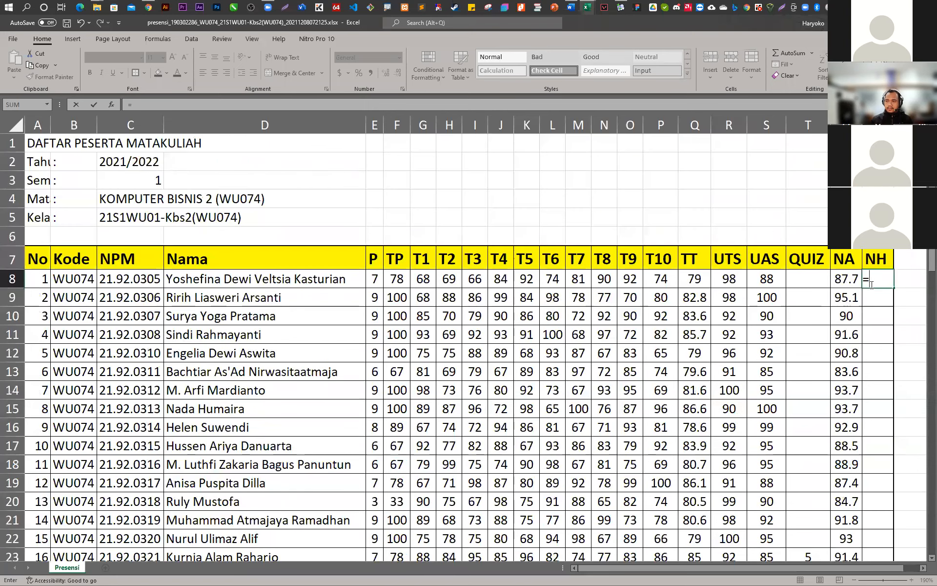
pyautogui.write('IF')
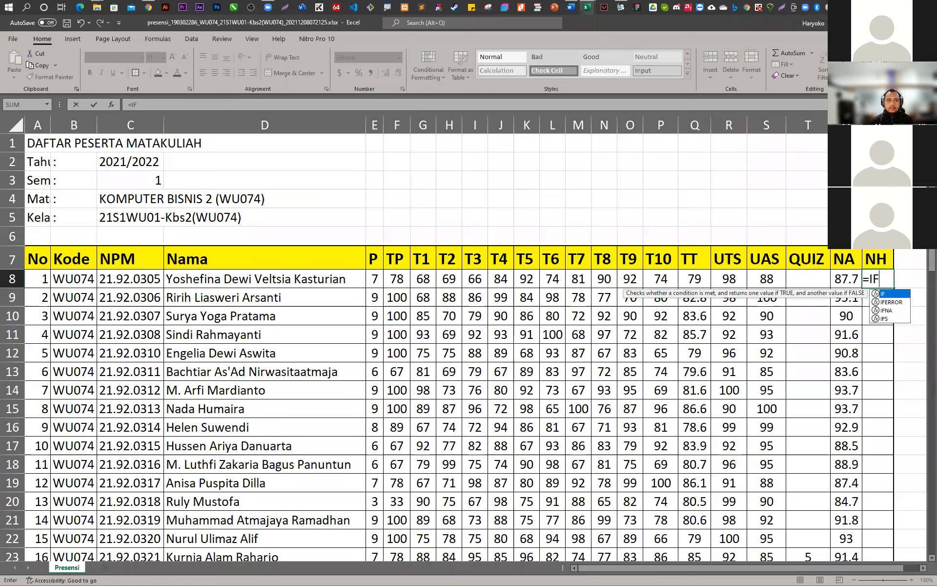
# Switch to the RPS document in Word and remove the percent sign from the A grade's > 81% threshold
pyautogui.hotkey('alt', 'Tab')
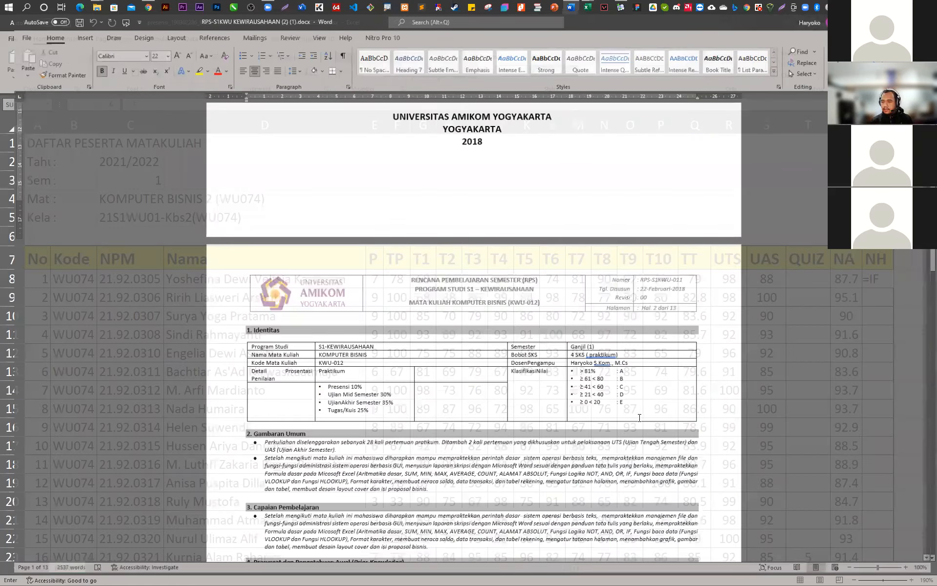
pyautogui.scroll(4, 640, 417)
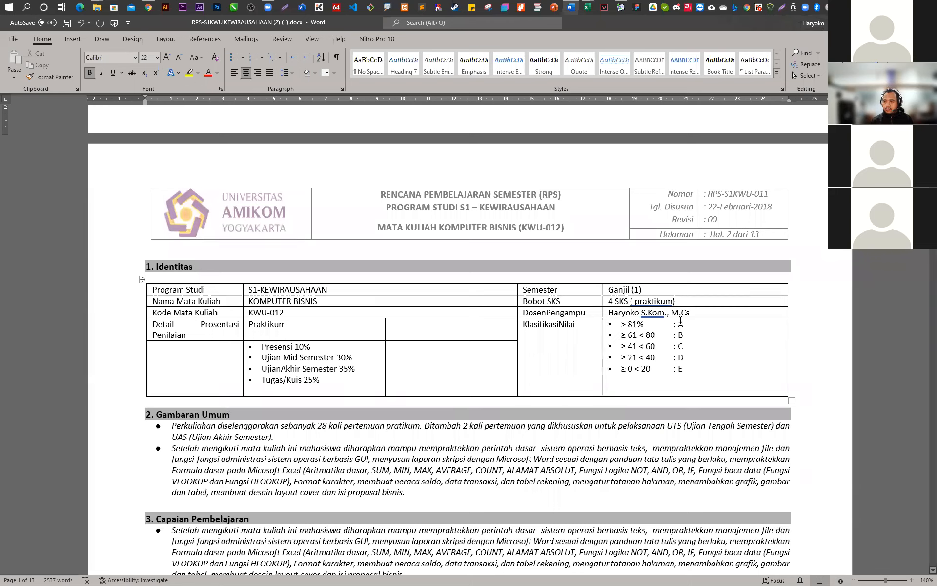
pyautogui.click(647, 324)
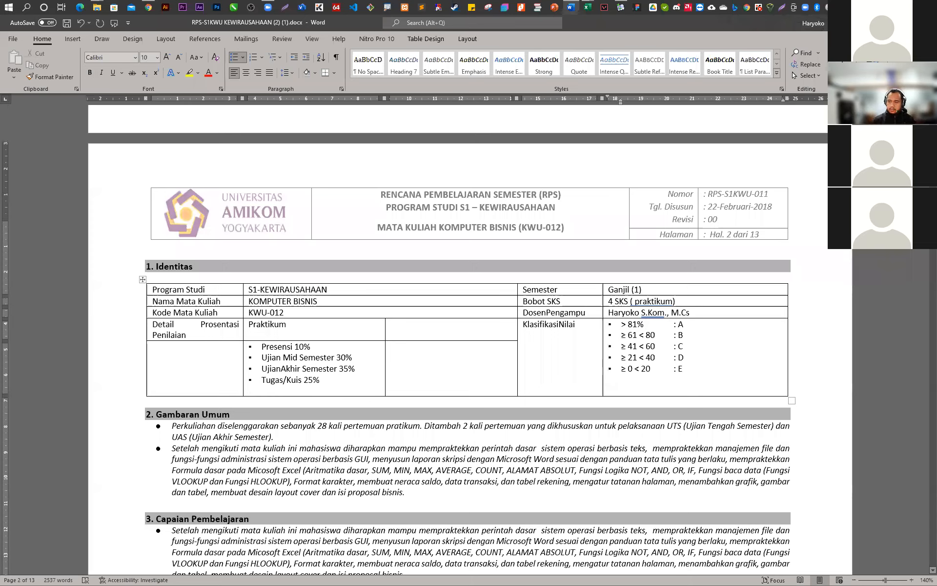
pyautogui.press('BackSpace')
pyautogui.press('BackSpace')
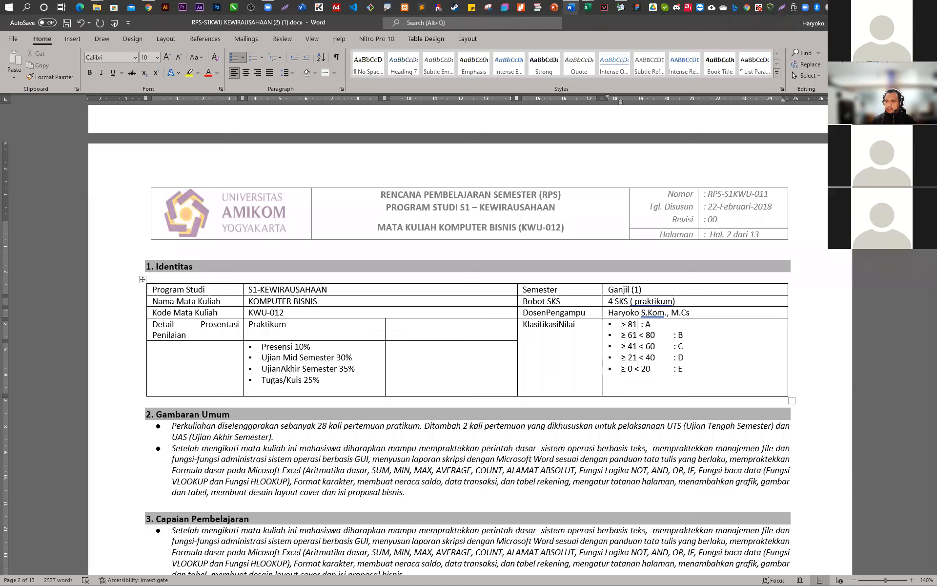
# Complete the A grade range with an underlined < sign and 100, and return to the Excel workbook
pyautogui.write('<')
pyautogui.write('=')
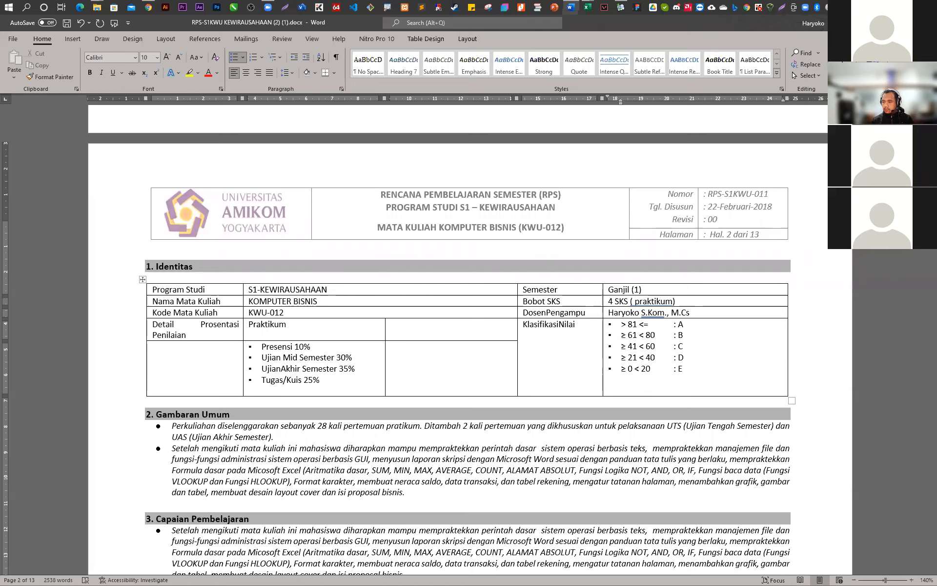
pyautogui.press('BackSpace')
pyautogui.hotkey('shift', 'Left')
pyautogui.hotkey('ctrl', 'u')
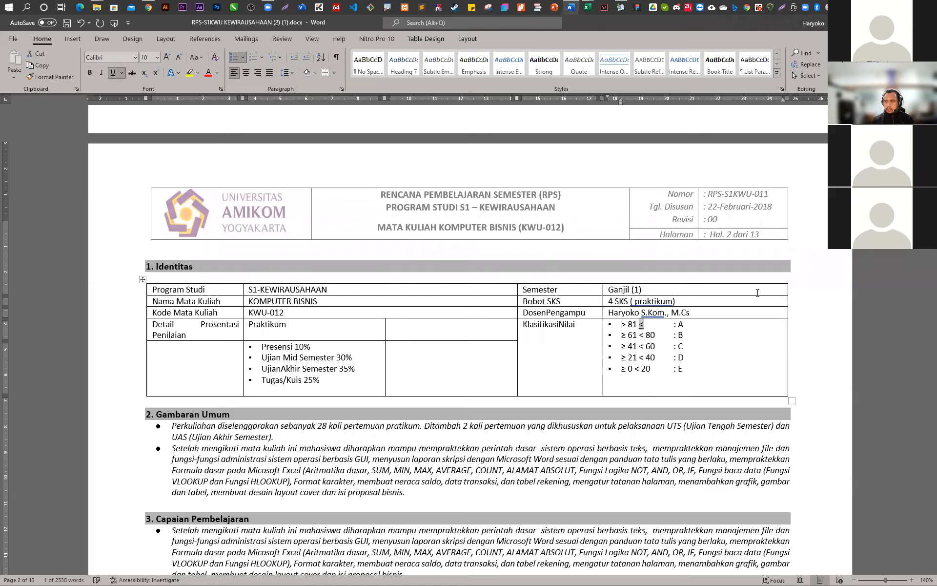
pyautogui.press('Right')
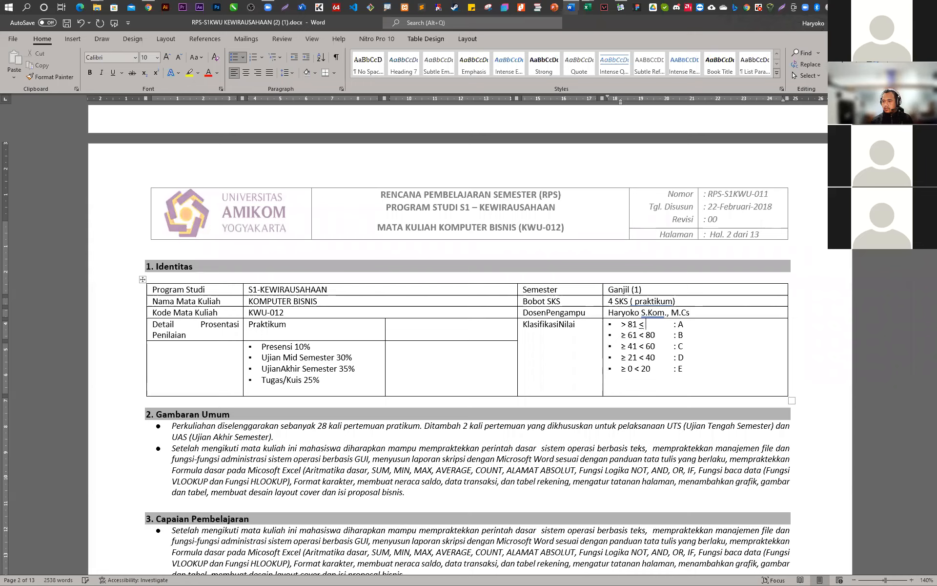
pyautogui.write('100')
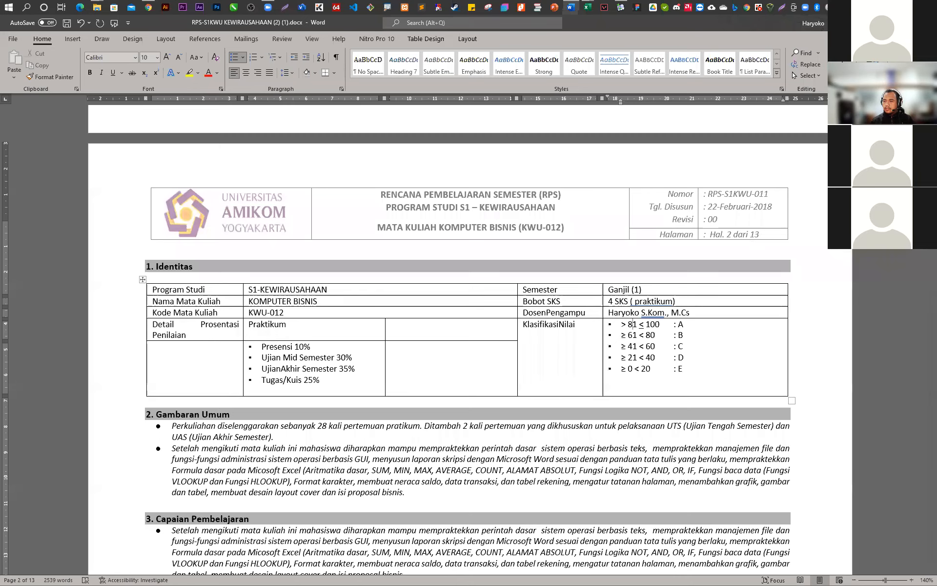
pyautogui.hotkey('alt', 'Tab')
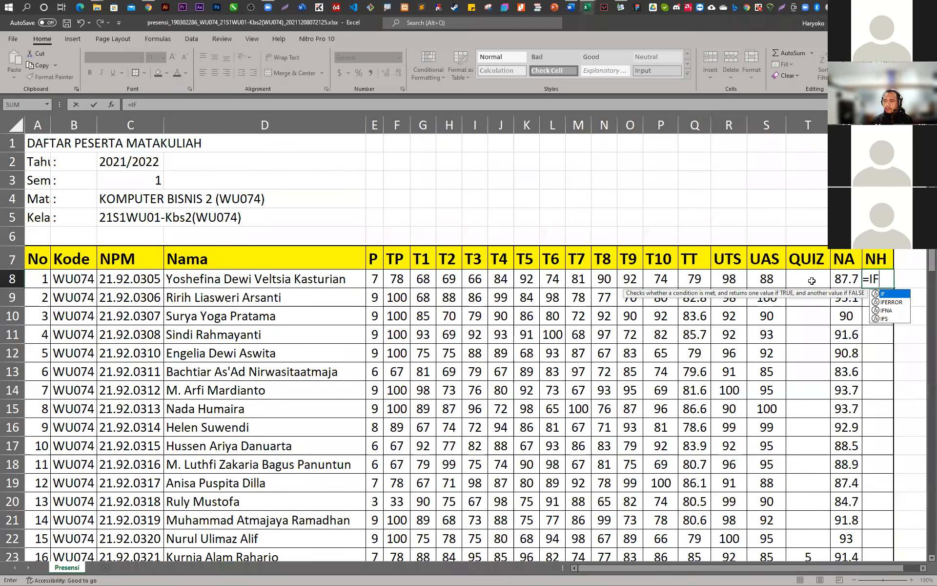
# Open an AND test inside the IF formula in V8 with the first condition U8>=0
pyautogui.write('(')
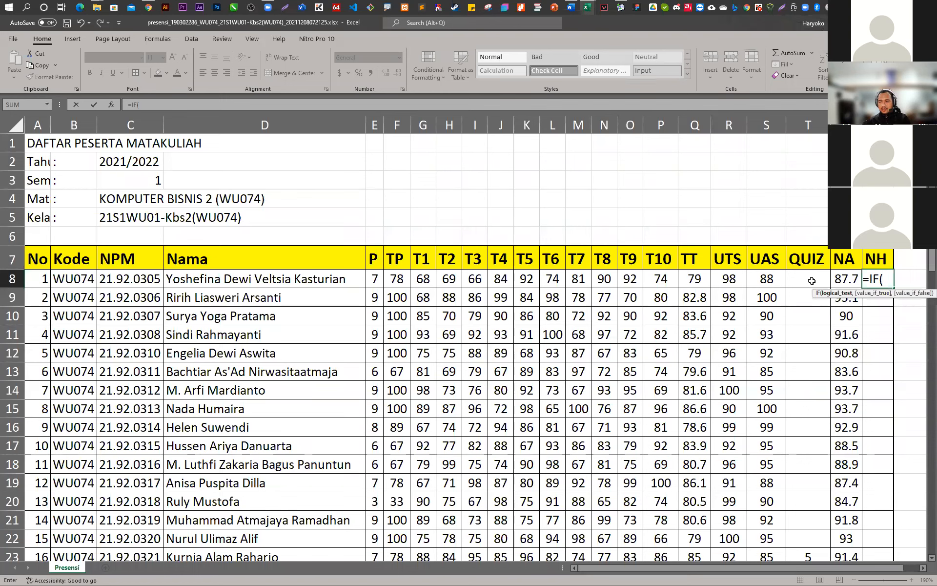
pyautogui.press('BackSpace')
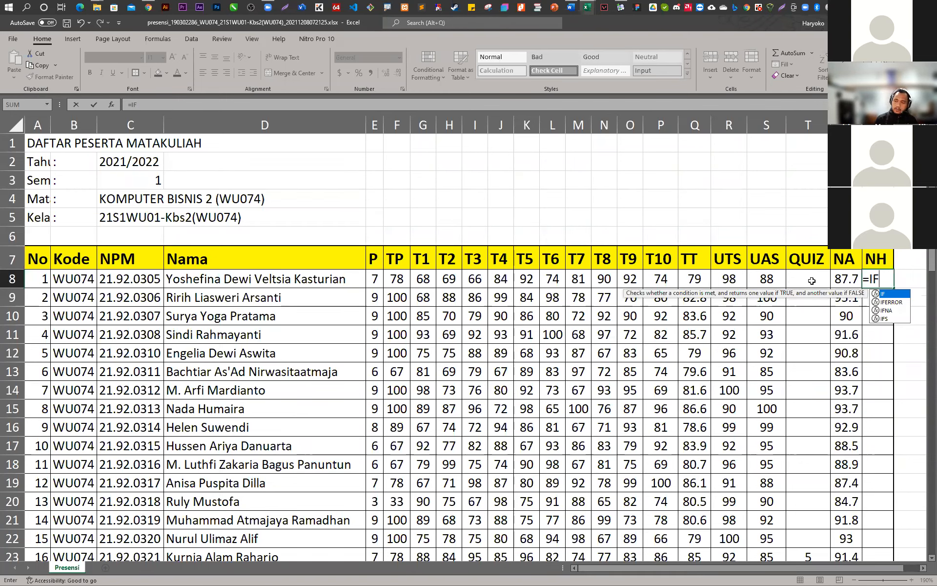
pyautogui.write('(')
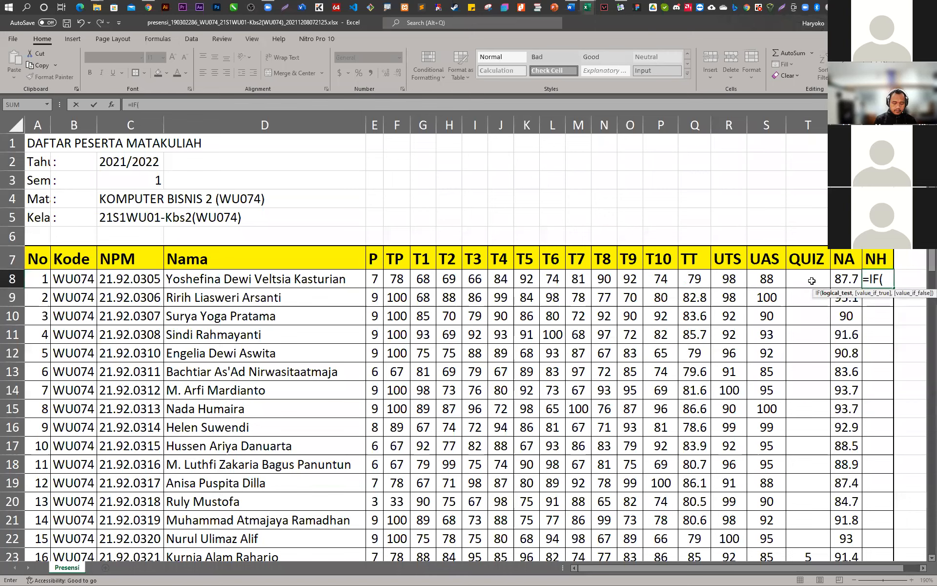
pyautogui.write('AND')
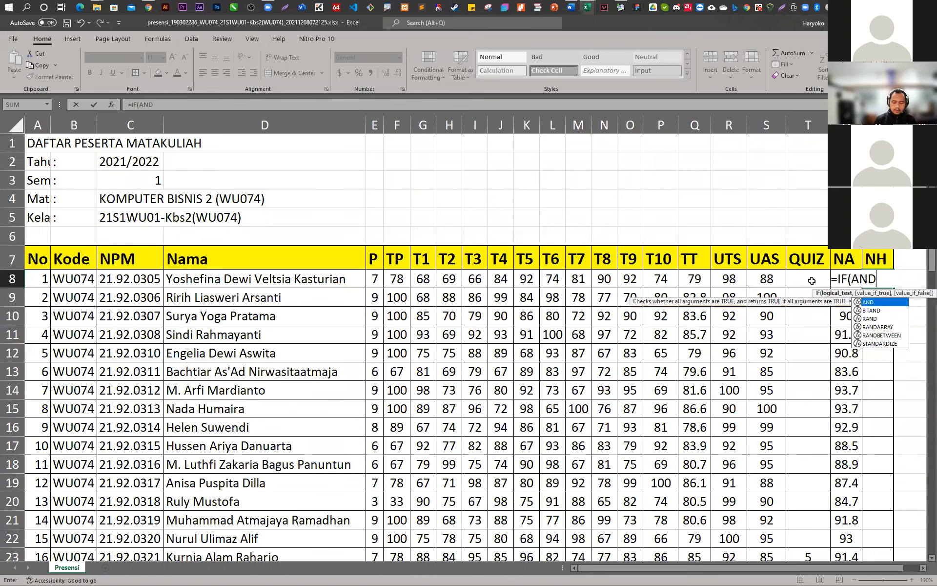
pyautogui.write('(')
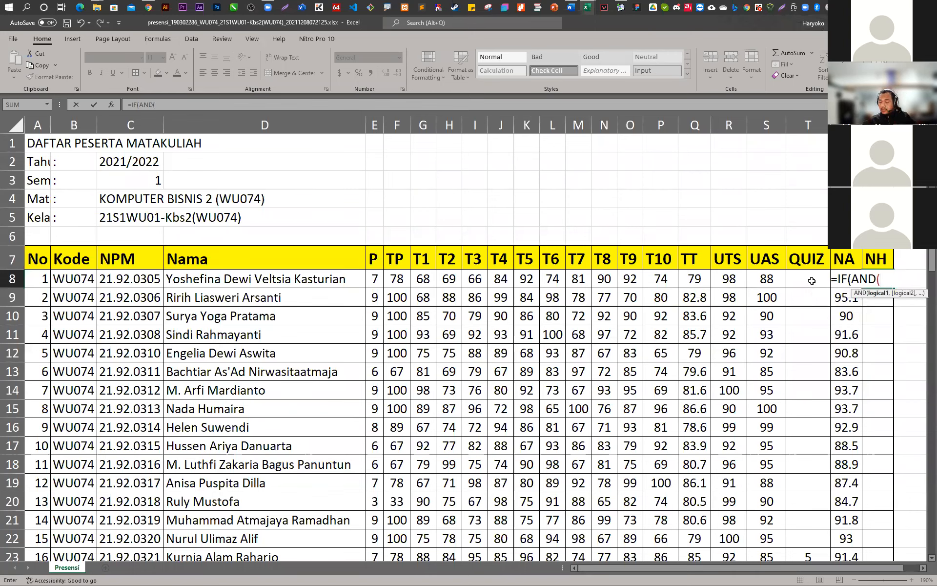
pyautogui.press('Left')
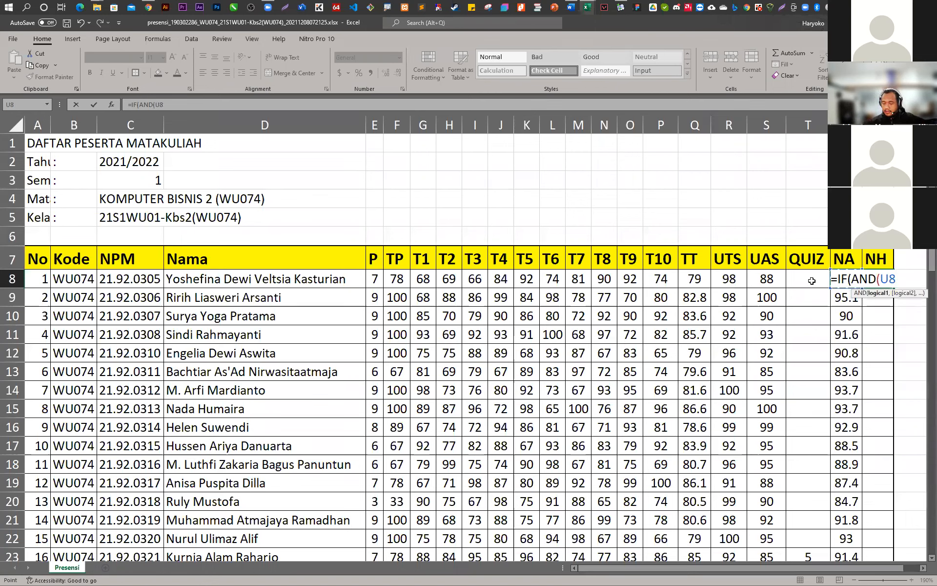
pyautogui.write('>=')
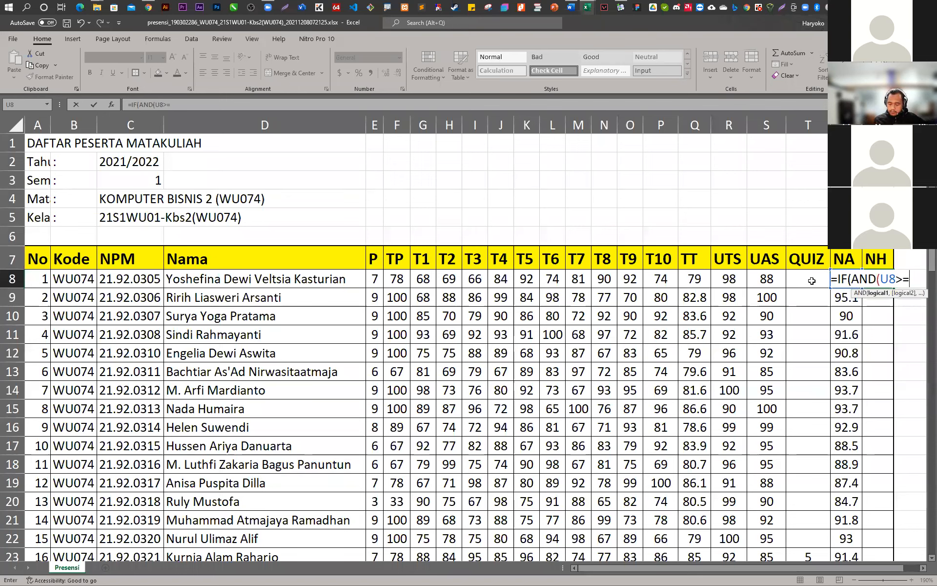
pyautogui.write('0')
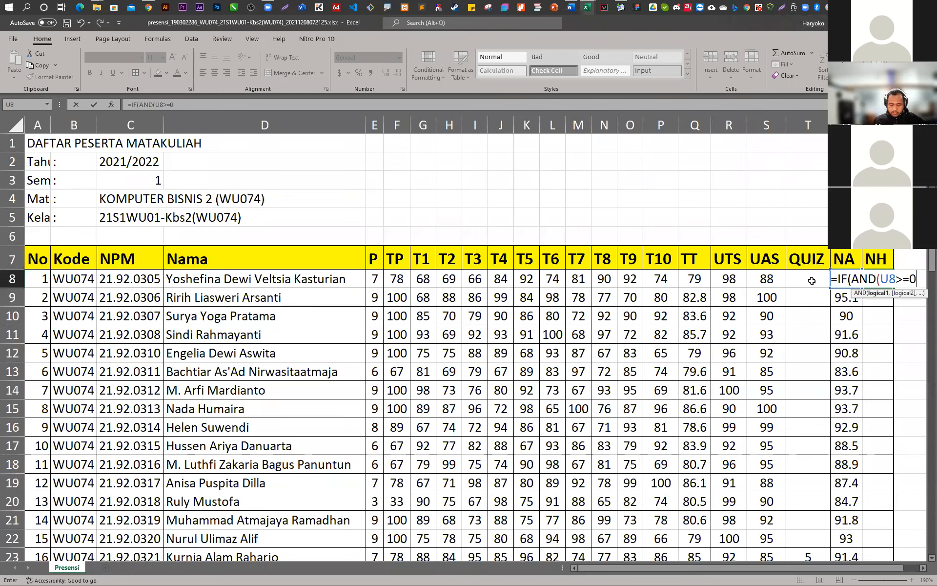
# Add U8<21 as the second AND condition and close the AND test
pyautogui.write(',')
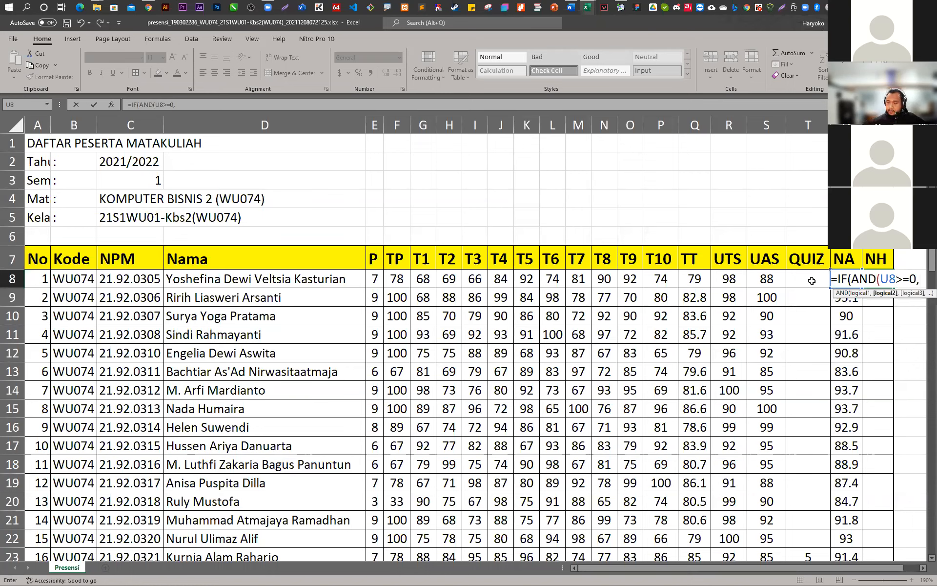
pyautogui.press('Left')
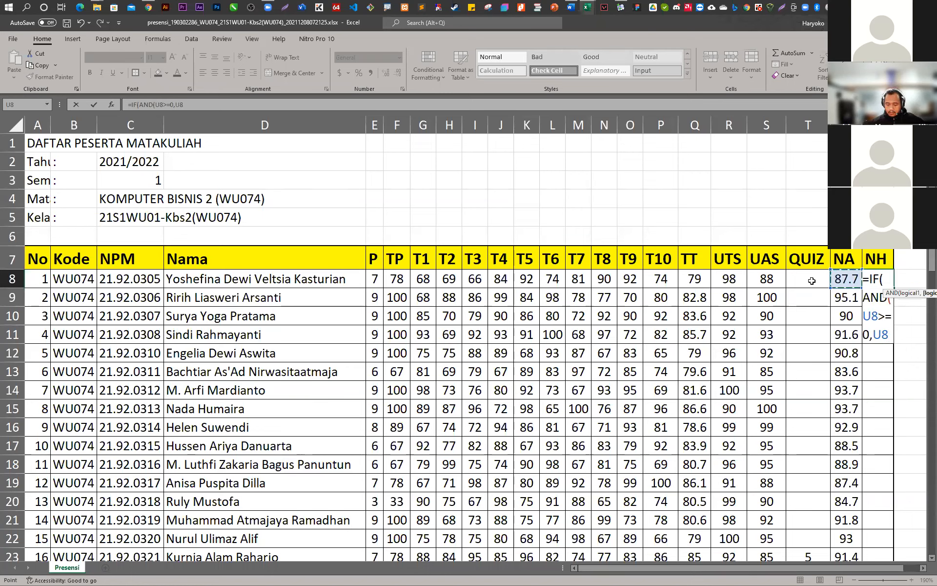
pyautogui.write('<')
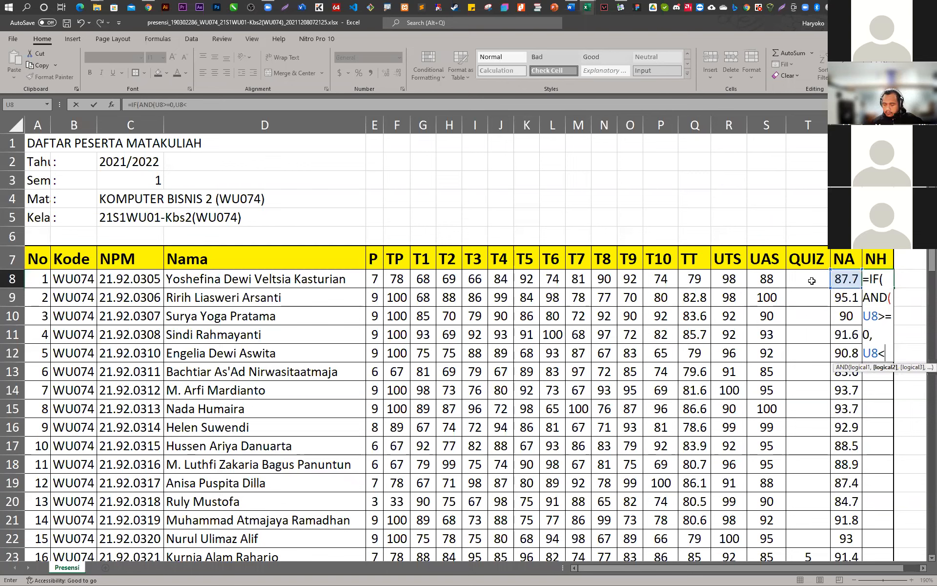
pyautogui.write('21')
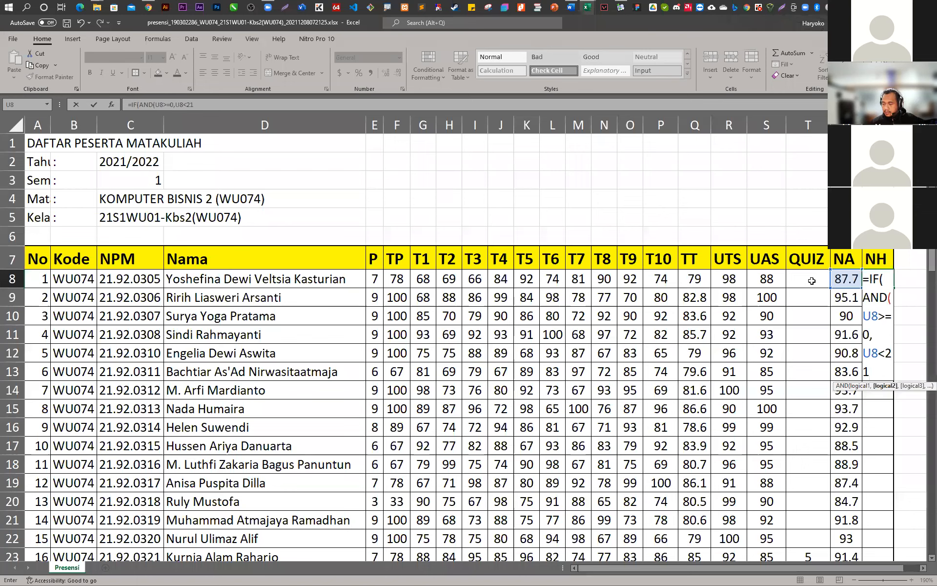
pyautogui.write(')')
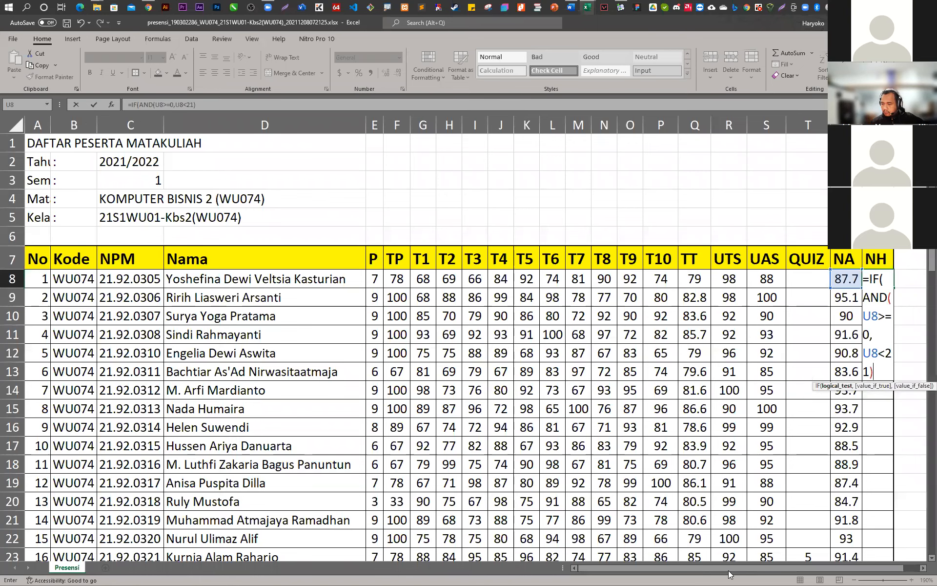
# Return "E" when the AND test is true and enter the formula in V8, accepting the closing-parenthesis correction
pyautogui.moveTo(710, 568); pyautogui.dragTo(824, 571)
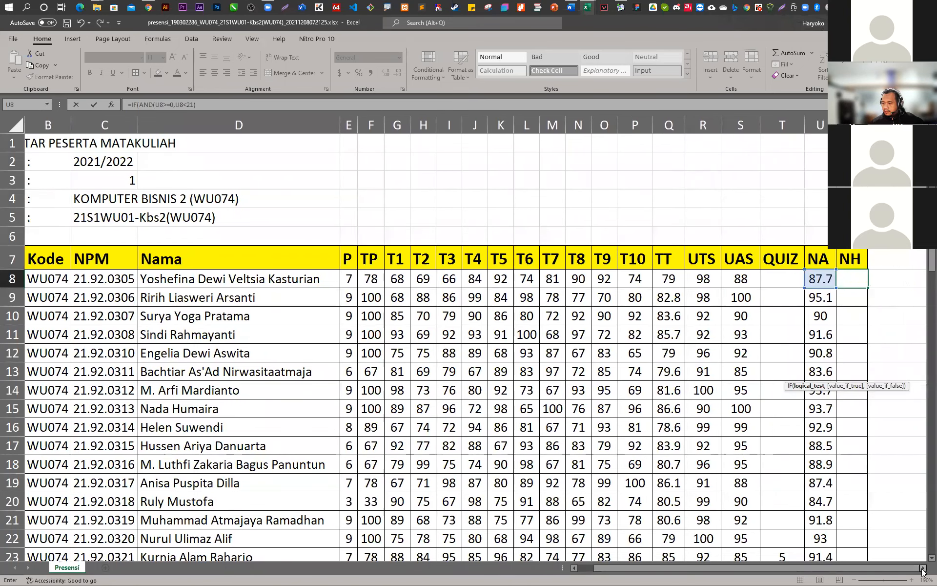
pyautogui.click(922, 569)
pyautogui.click(922, 568)
pyautogui.click(922, 569)
pyautogui.click(923, 569)
pyautogui.click(923, 569)
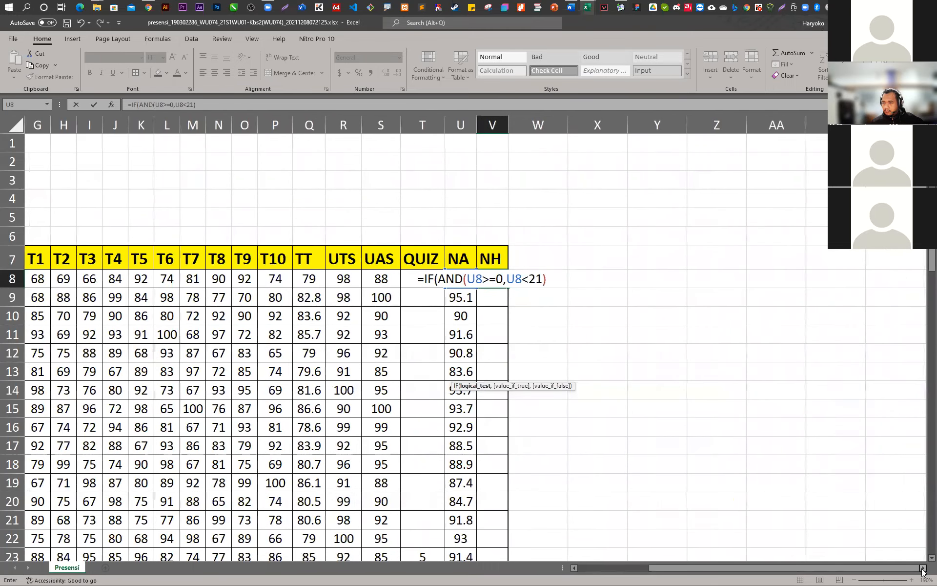
pyautogui.click(922, 569)
pyautogui.click(922, 568)
pyautogui.click(923, 569)
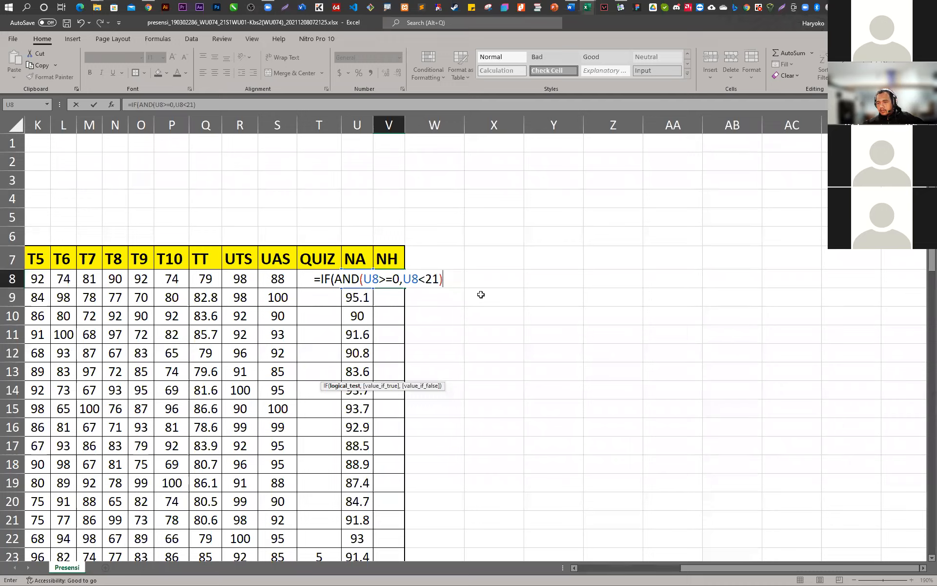
pyautogui.write(',')
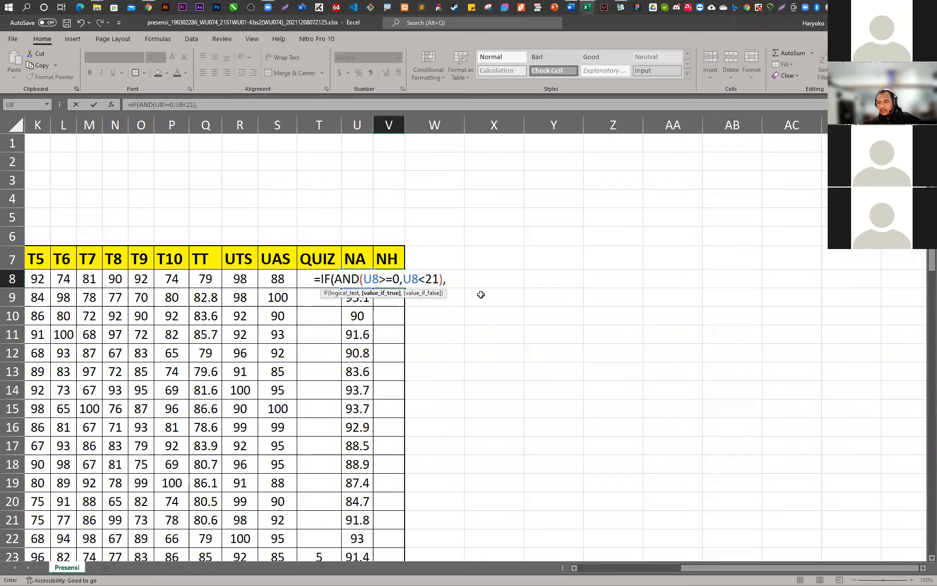
pyautogui.write('"')
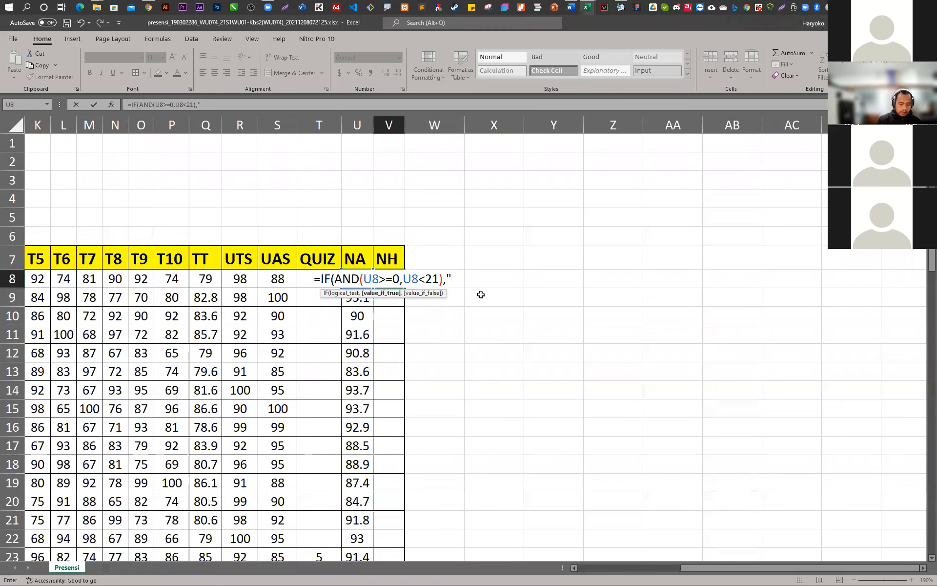
pyautogui.write('E"')
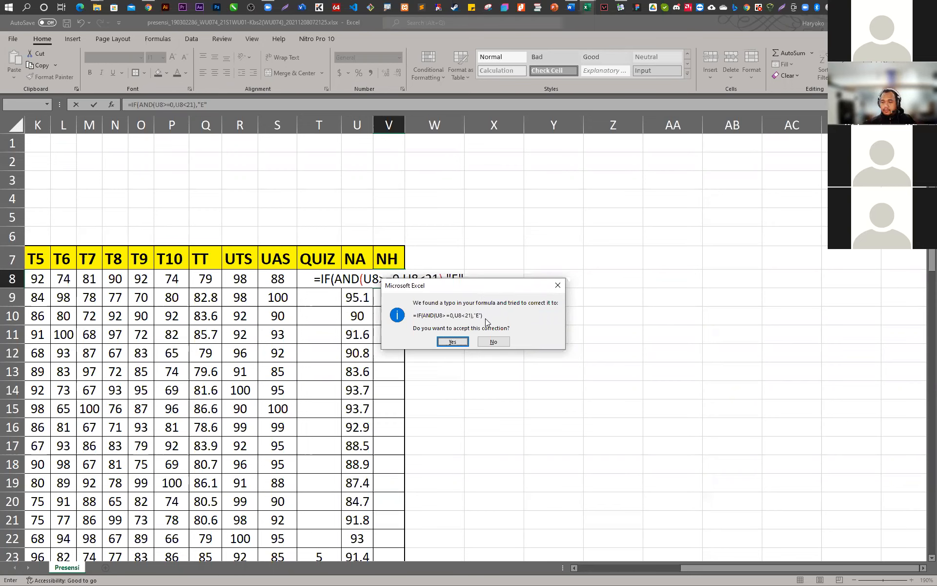
pyautogui.press('Return')
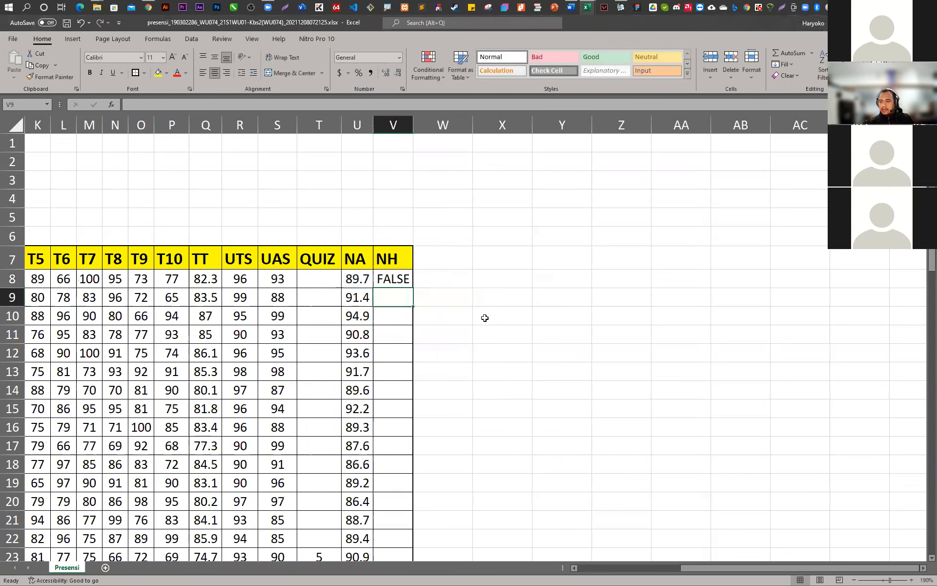
# Fill the V8 formula down the NH column for all student rows and check the filled cells
pyautogui.click(379, 275)
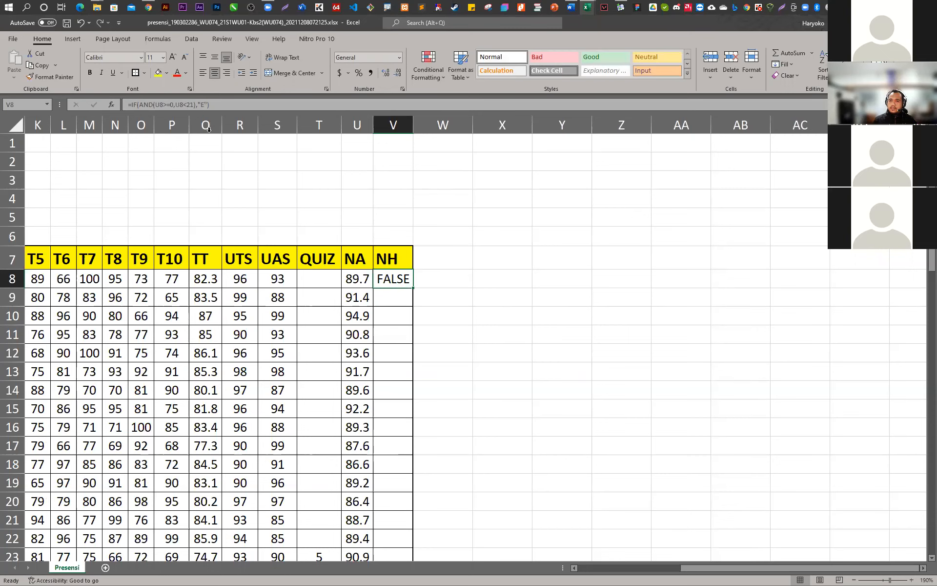
pyautogui.doubleClick(414, 287)
pyautogui.scroll(-20, 415, 309)
pyautogui.scroll(20, 414, 309)
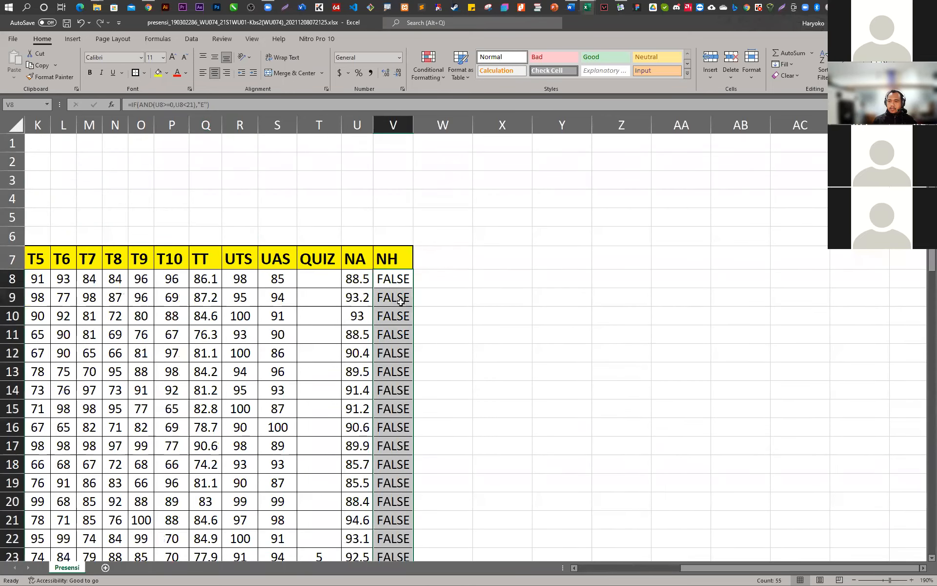
# Remove the final closing parenthesis from V8's formula and copy the IF(AND(U8>=0,U8<21),"E" expression without the equals sign
pyautogui.click(393, 279)
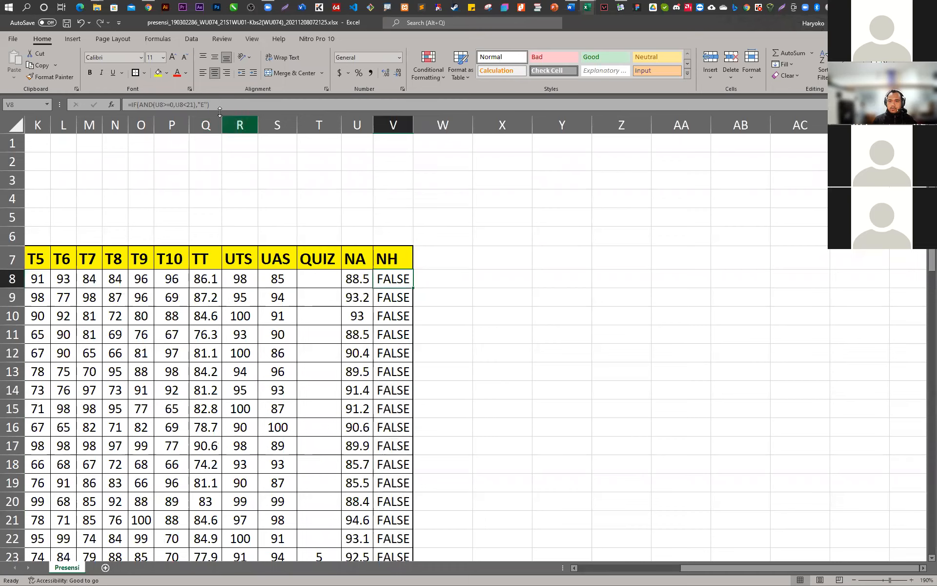
pyautogui.moveTo(213, 102); pyautogui.dragTo(131, 101)
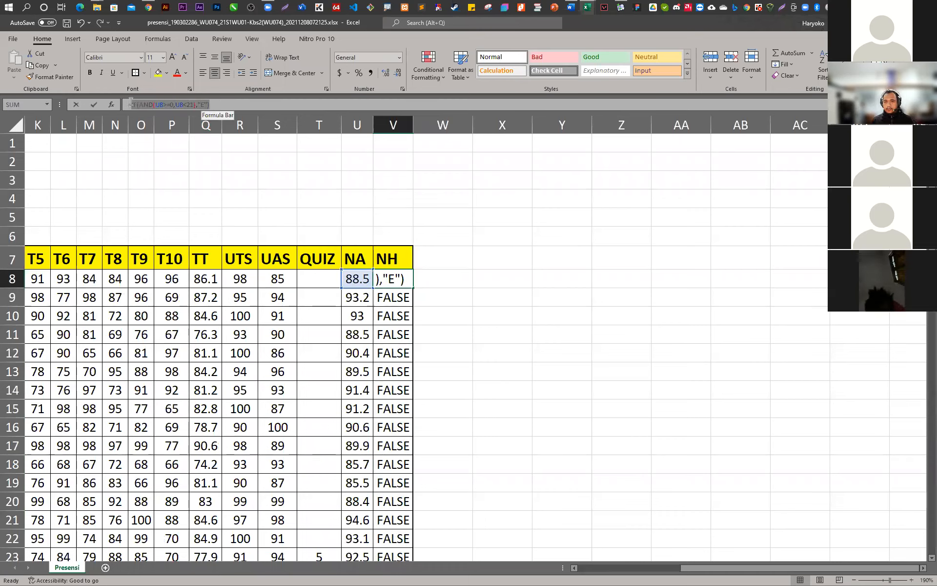
pyautogui.hotkey('ctrl', 'c')
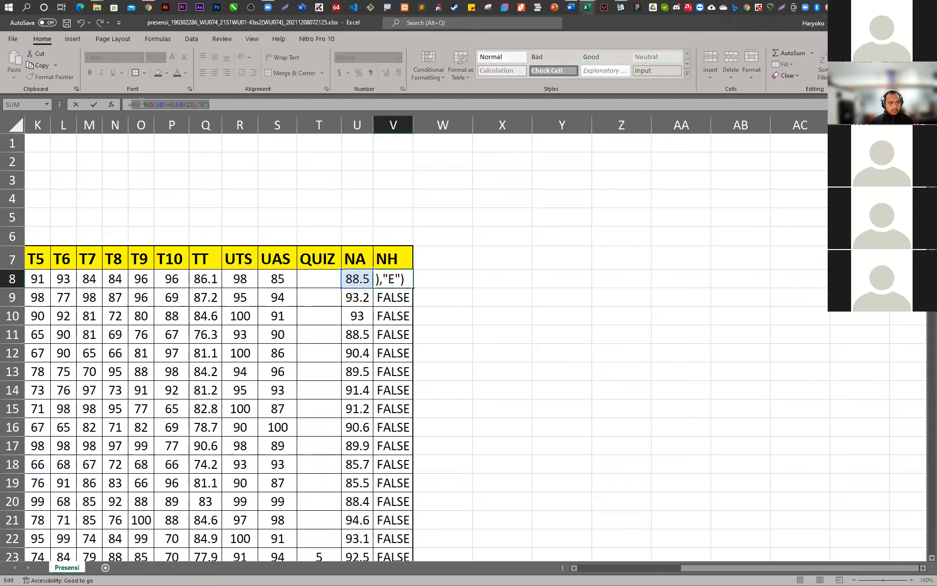
pyautogui.hotkey('alt', 'Tab')
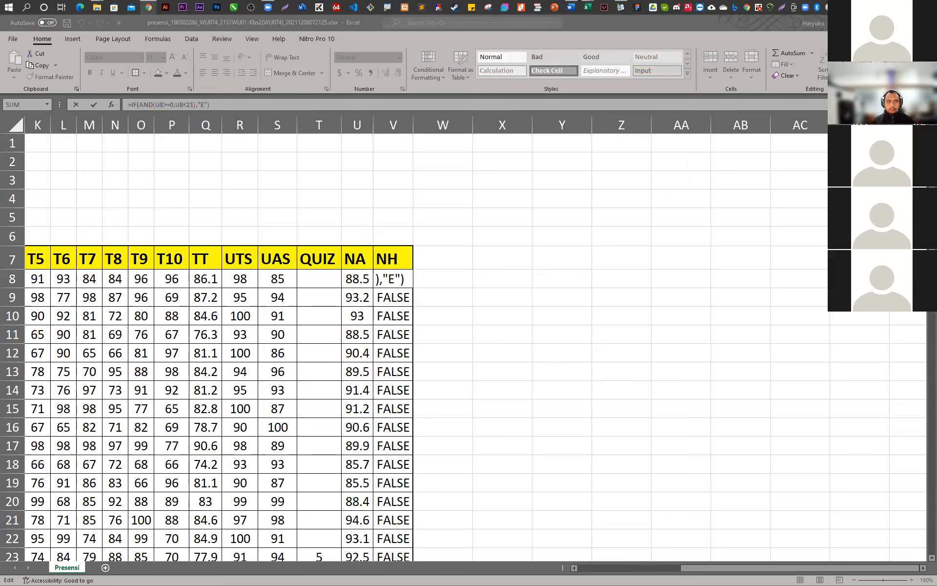
pyautogui.click(214, 104)
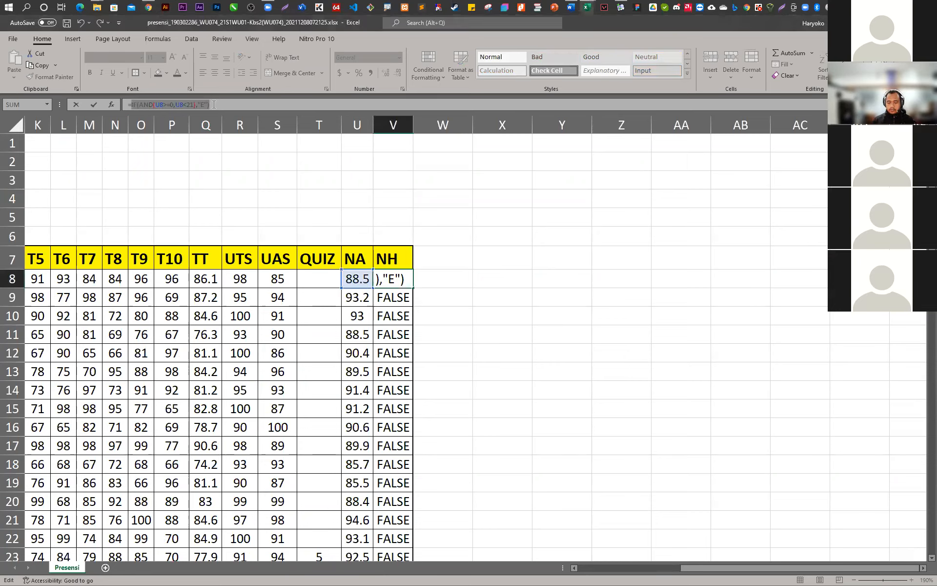
pyautogui.click(214, 105)
pyautogui.press('BackSpace')
pyautogui.moveTo(213, 104); pyautogui.dragTo(130, 104)
pyautogui.click(222, 105)
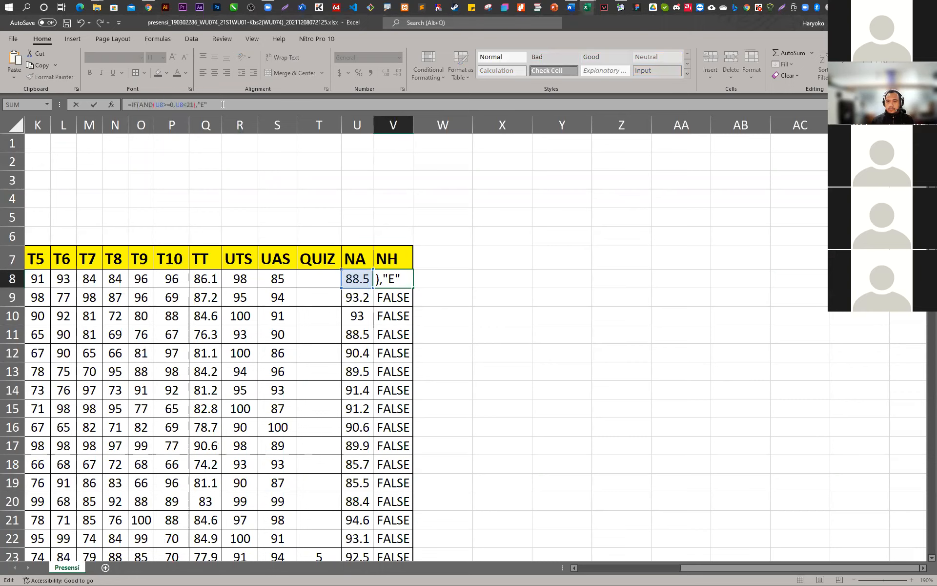
# Nest the copied IF expression as the value-if-false argument in V8 and set its returned grade to "D"
pyautogui.write(',')
pyautogui.hotkey('ctrl', 'v')
pyautogui.press('Left')
pyautogui.hotkey('shift', 'Left')
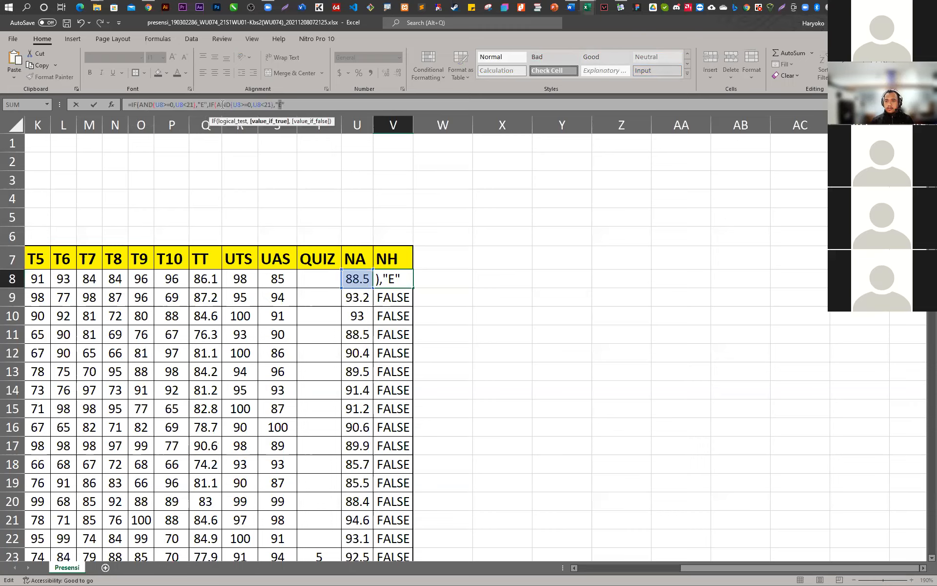
pyautogui.write('d')
pyautogui.press('BackSpace')
pyautogui.write('D')
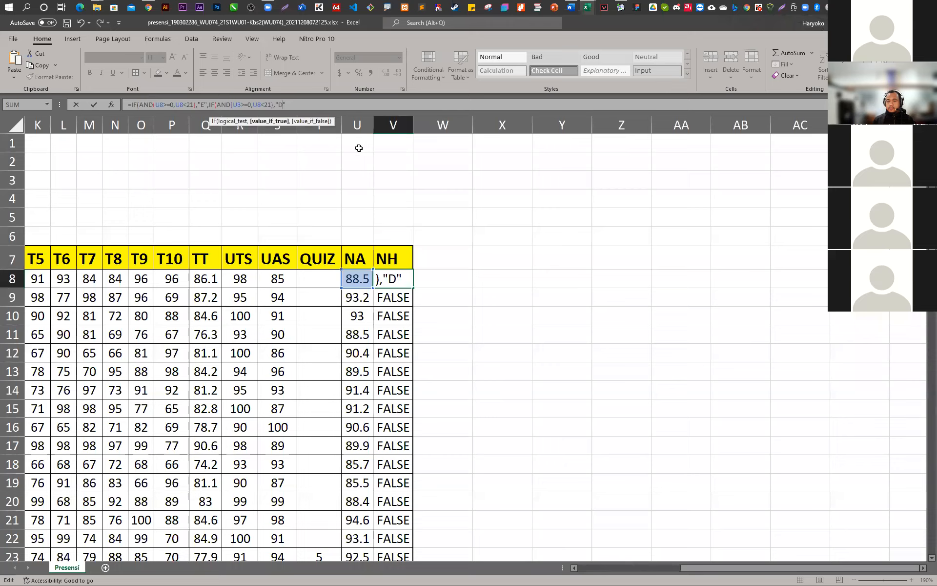
# Set the nested D grade test in V8 to the range U8>=21 and U8<41
pyautogui.click(273, 104)
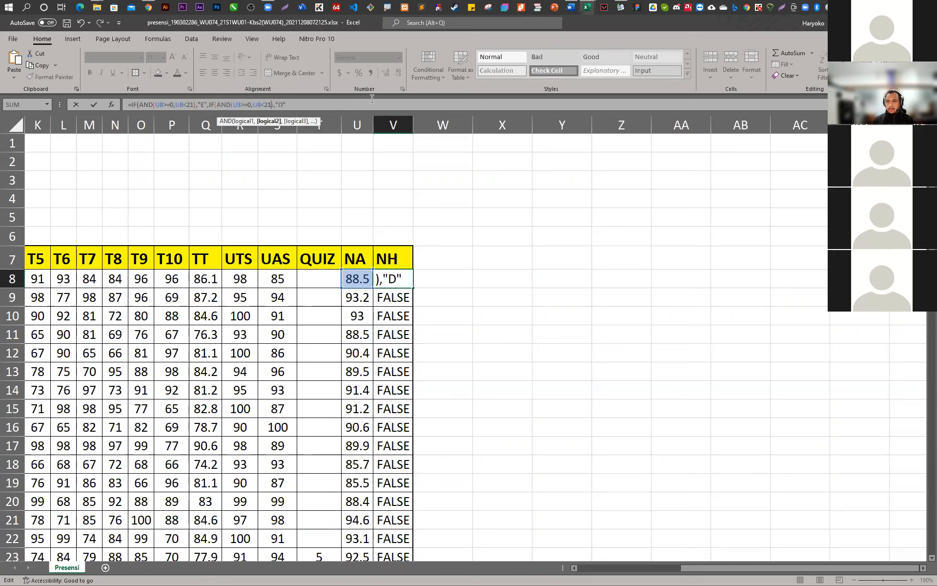
pyautogui.press('Left')
pyautogui.hotkey('shift', 'Left')
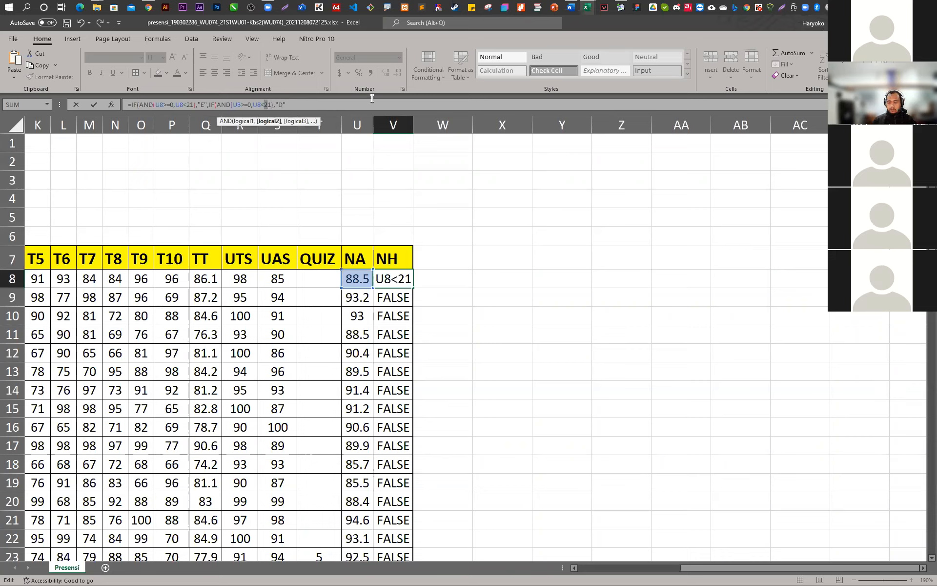
pyautogui.write('4')
pyautogui.press('Left')
pyautogui.press('Left')
pyautogui.press('Left')
pyautogui.press('Left')
pyautogui.press('Left')
pyautogui.press('Left')
pyautogui.press('Left')
pyautogui.press('Left')
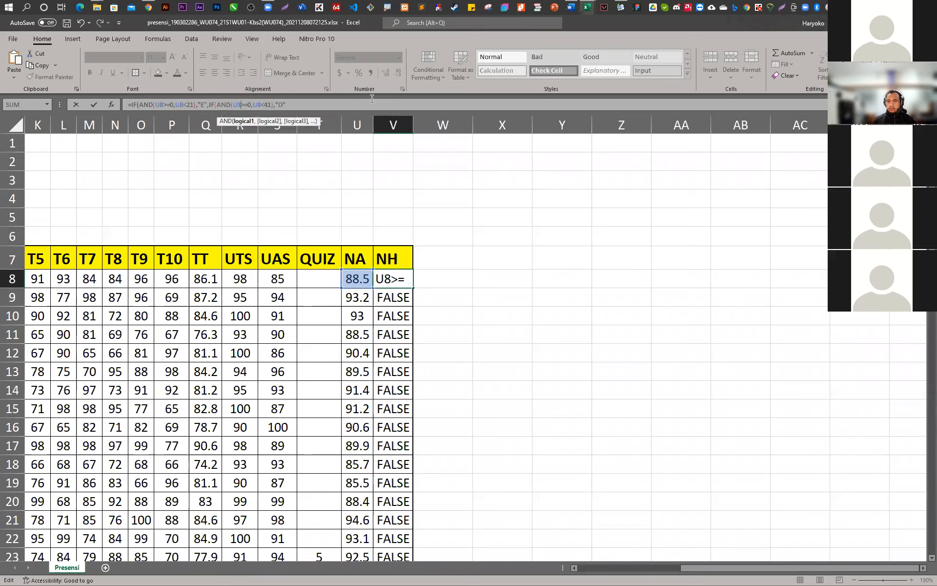
pyautogui.press('Right')
pyautogui.hotkey('shift', 'Left')
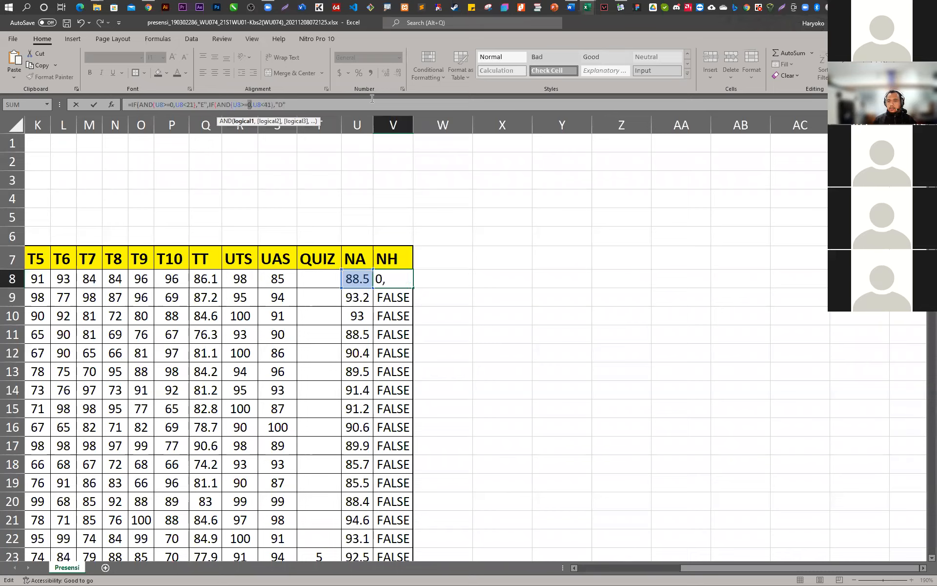
pyautogui.write('21')
pyautogui.press('Right')
pyautogui.press('End')
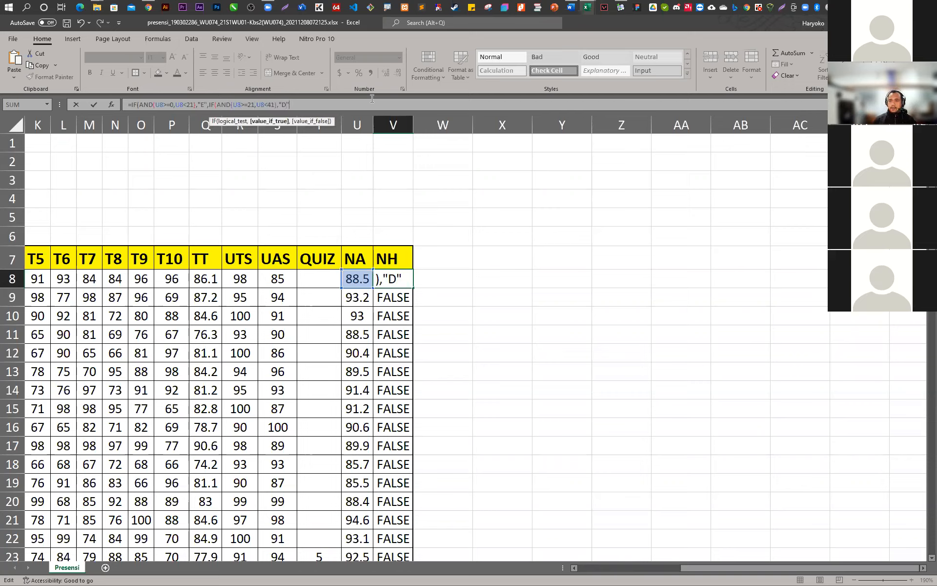
# Nest another copy of the IF(AND(U8>=0,U8<21),"E" expression in V8 as the value-if-false argument following the "D" grade
pyautogui.write(',')
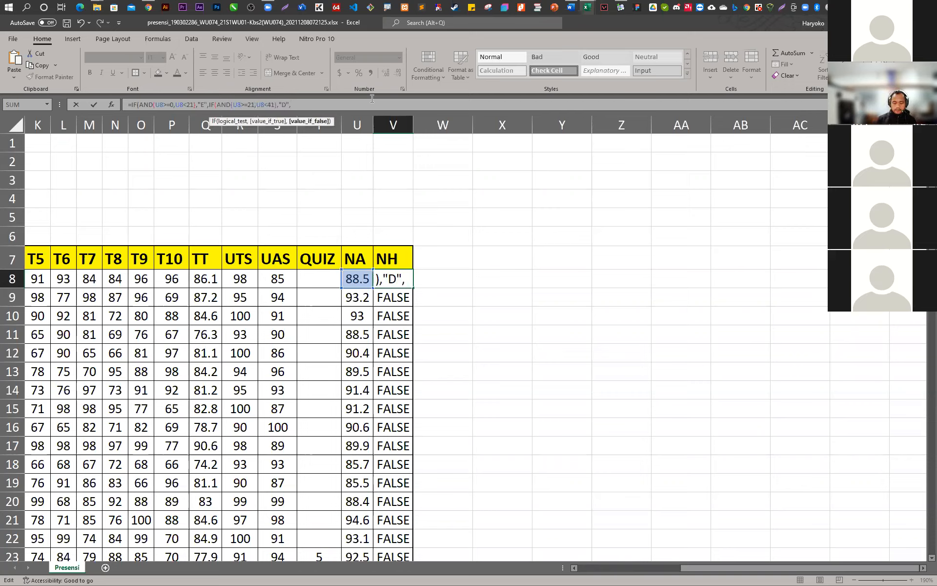
pyautogui.hotkey('ctrl', 'v')
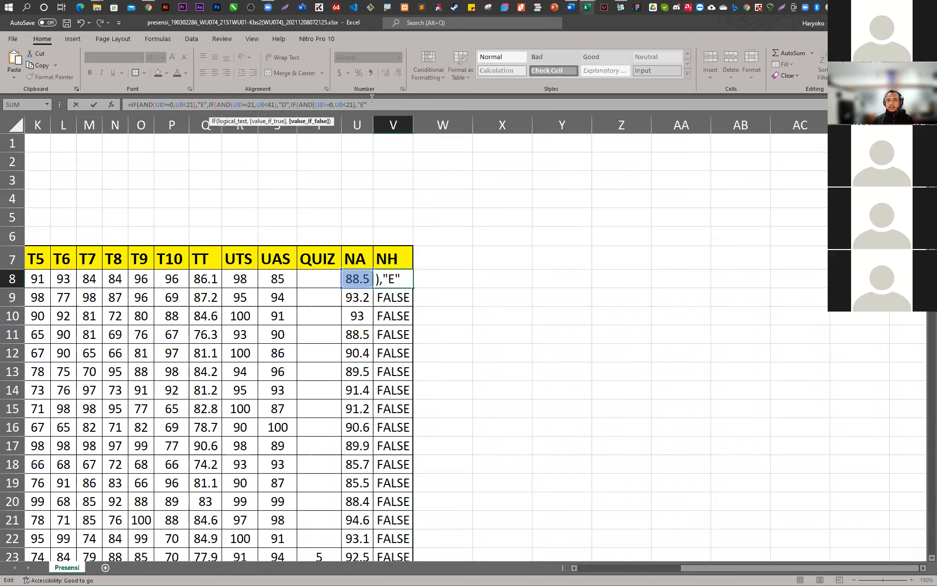
pyautogui.press('Left')
pyautogui.press('Left')
pyautogui.press('Left')
pyautogui.press('Left')
pyautogui.press('Left')
pyautogui.press('Left')
pyautogui.press('Left')
pyautogui.press('Left')
pyautogui.press('Left')
pyautogui.press('Left')
pyautogui.press('Left')
pyautogui.press('Left')
pyautogui.press('Left')
pyautogui.press('Left')
pyautogui.press('Left')
pyautogui.press('Left')
pyautogui.press('Left')
pyautogui.press('Left')
pyautogui.press('Left')
pyautogui.press('Left')
pyautogui.press('Left')
pyautogui.press('Left')
pyautogui.press('Left')
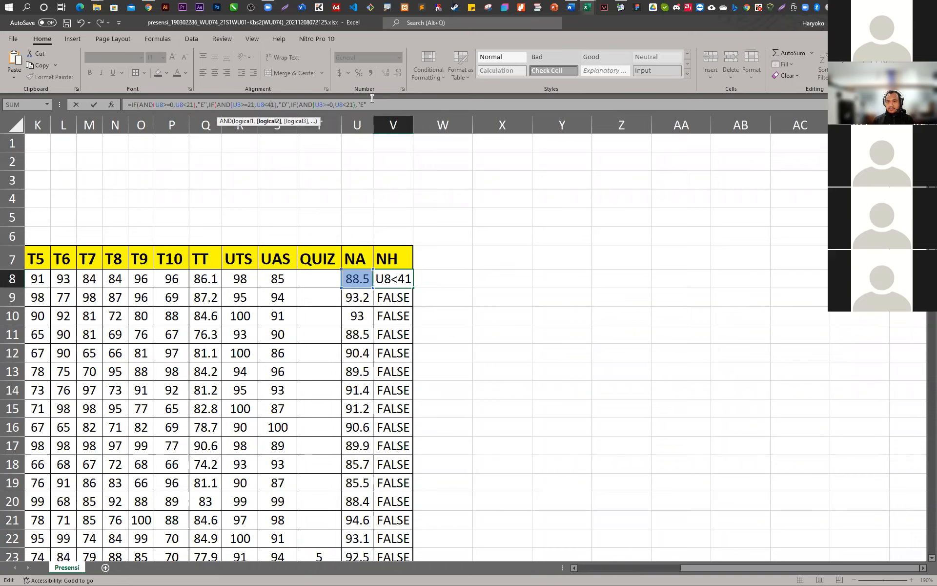
pyautogui.press('Right')
pyautogui.press('Right')
pyautogui.press('Right')
pyautogui.press('Right')
pyautogui.press('Right')
pyautogui.press('Right')
pyautogui.press('Right')
pyautogui.press('Right')
pyautogui.press('Right')
pyautogui.press('Right')
pyautogui.press('Right')
pyautogui.press('Right')
pyautogui.press('Right')
pyautogui.press('Right')
pyautogui.press('Right')
pyautogui.press('Right')
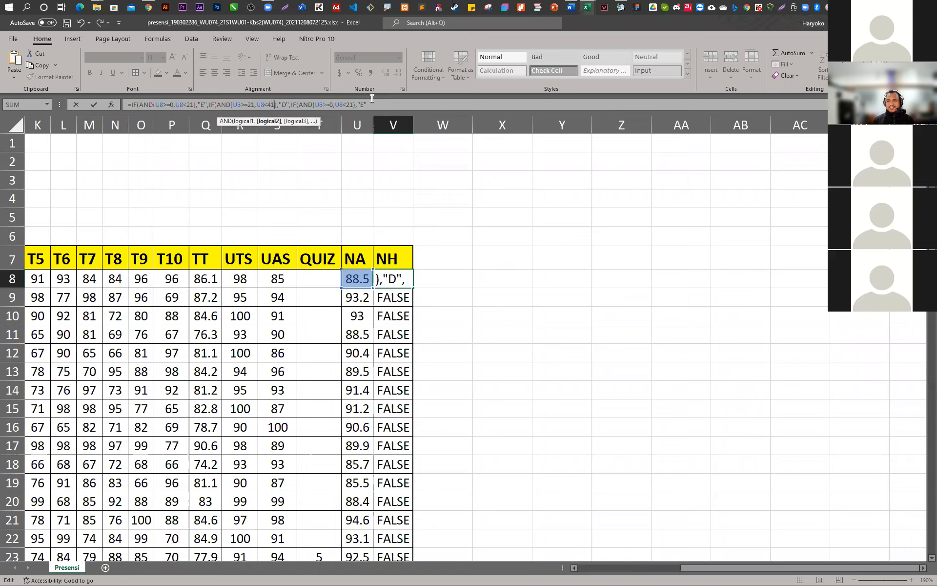
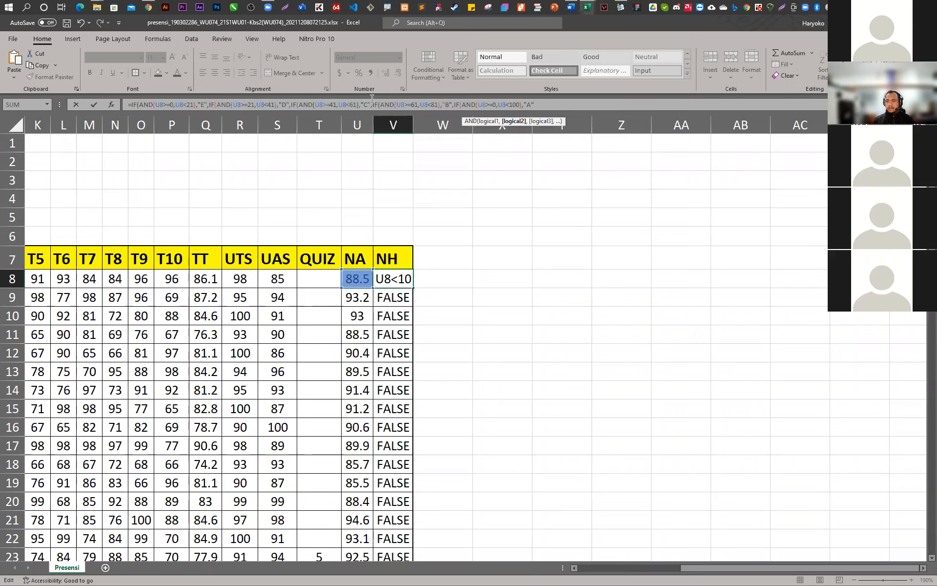
# Set V8's nested "A" grade test to U8>=81 and U8<=100, then enter the formula and accept the closing-parentheses correction
pyautogui.write('=')
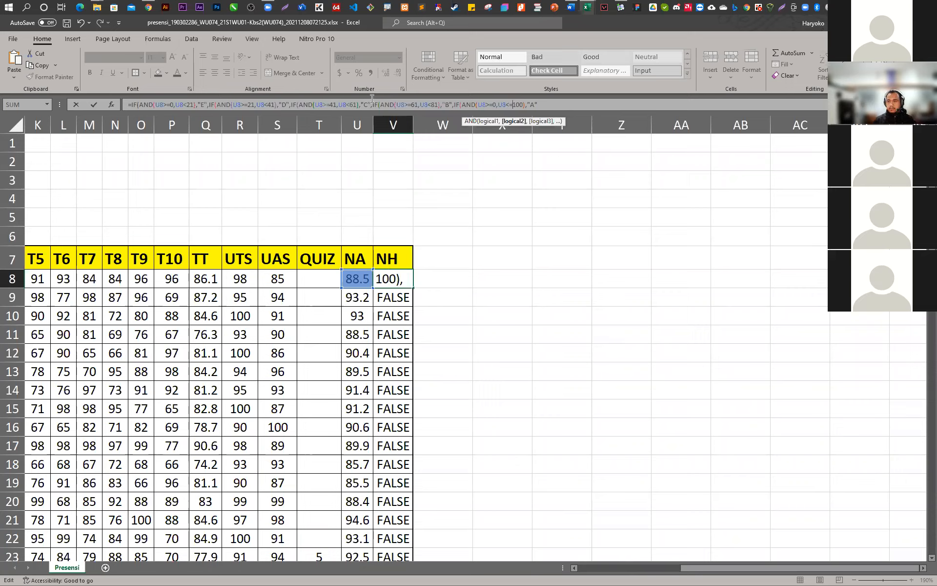
pyautogui.press('Left')
pyautogui.press('Left')
pyautogui.press('Left')
pyautogui.press('Left')
pyautogui.press('Left')
pyautogui.press('Left')
pyautogui.write('81')
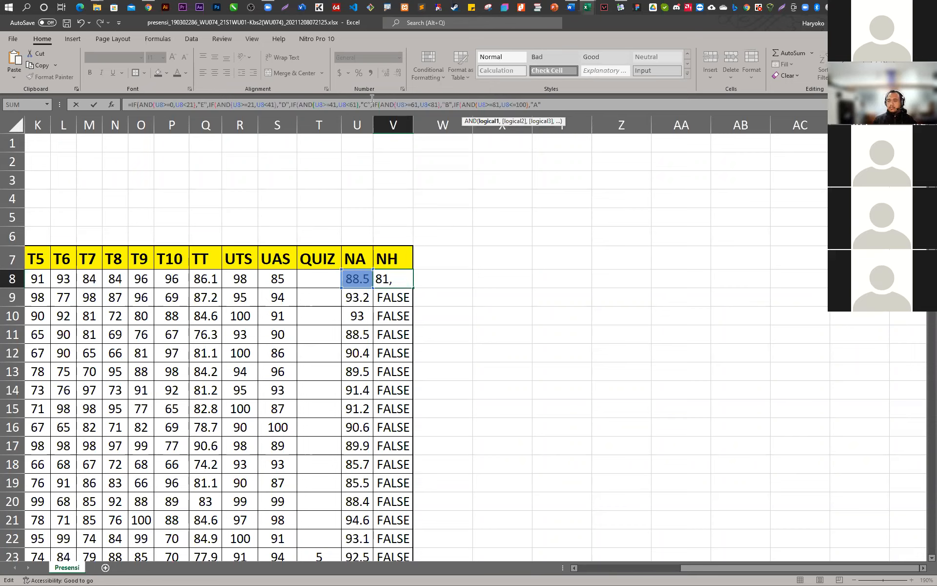
pyautogui.press('Return')
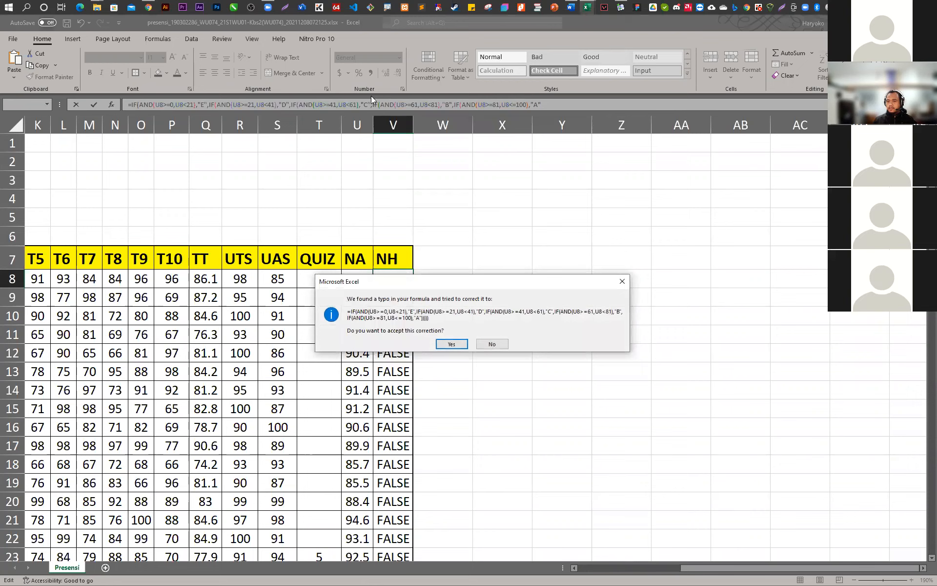
pyautogui.press('Return')
# Fill V8's complete E-to-A grade formula down the NH column and check the grades in the student rows
pyautogui.click(404, 284)
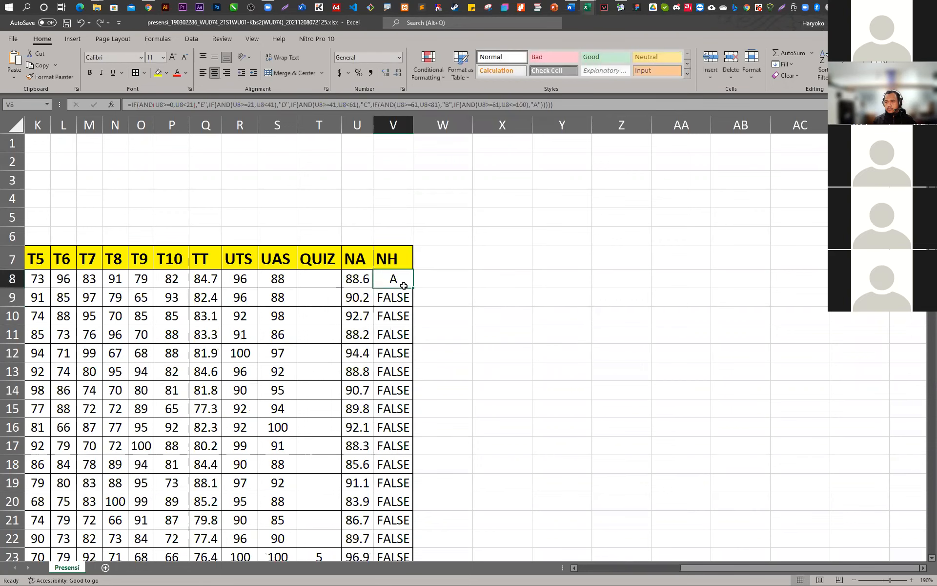
pyautogui.doubleClick(414, 289)
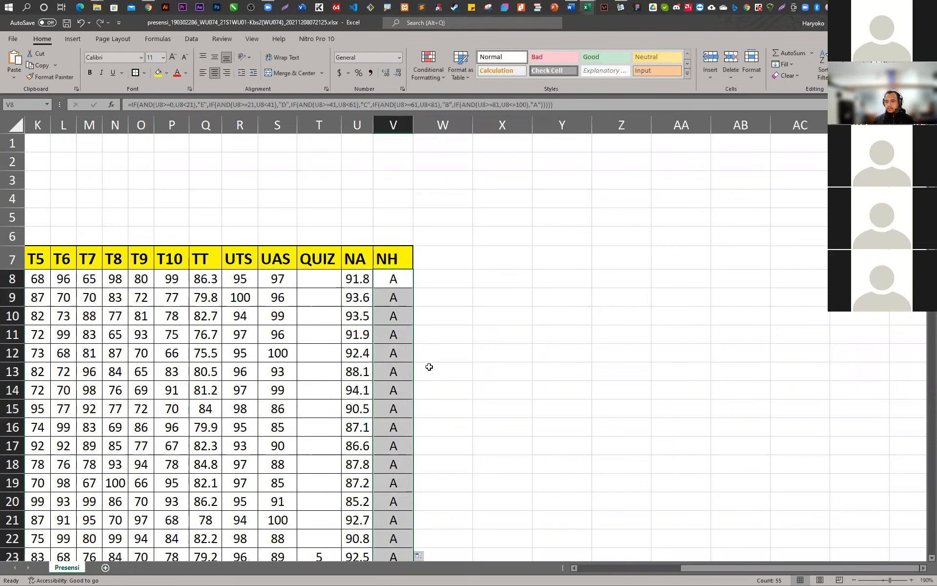
pyautogui.scroll(-9, 391, 419)
pyautogui.scroll(-8, 383, 420)
pyautogui.scroll(7, 381, 418)
pyautogui.scroll(4, 380, 416)
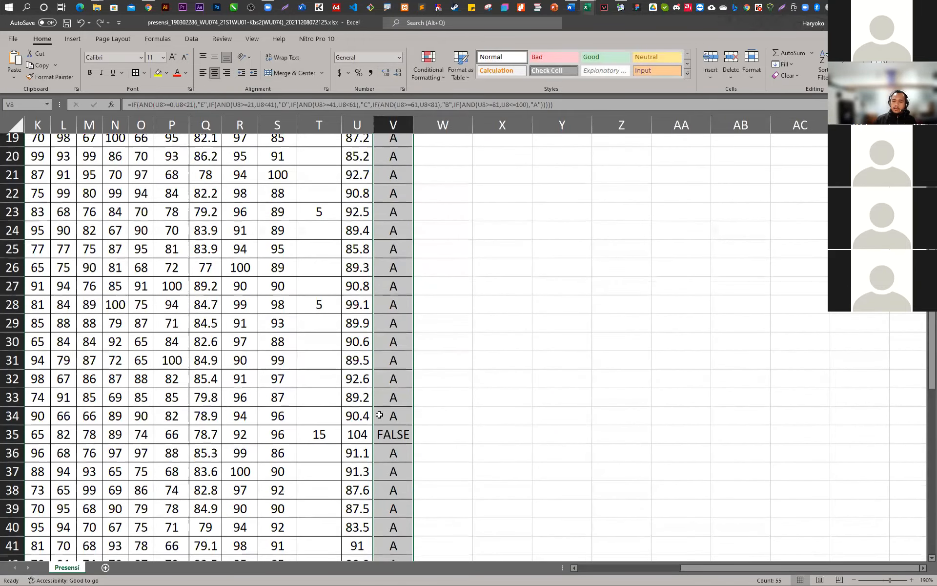
pyautogui.scroll(-6, 380, 415)
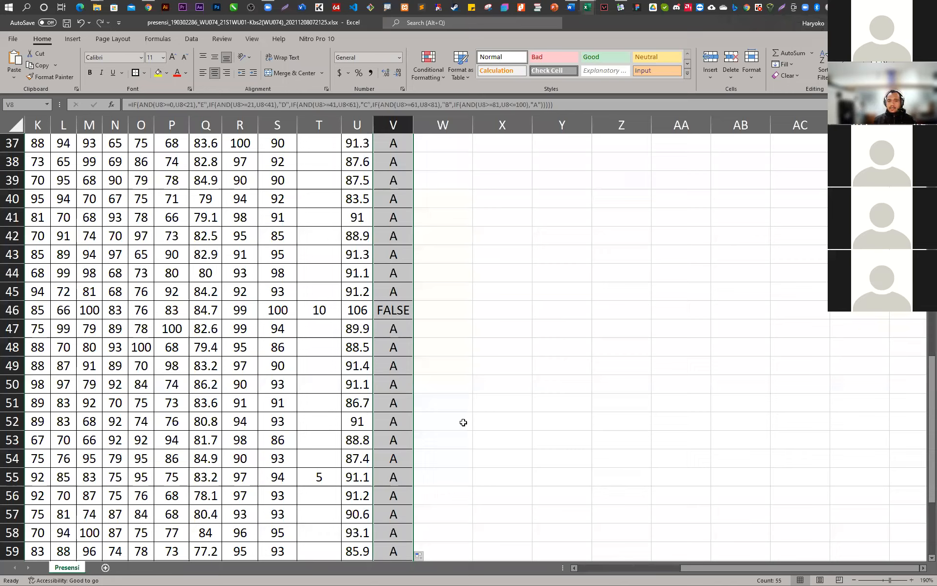
# Raise the upper limit of the "A" grade test above 100 in the formula of cell V46
pyautogui.click(388, 315)
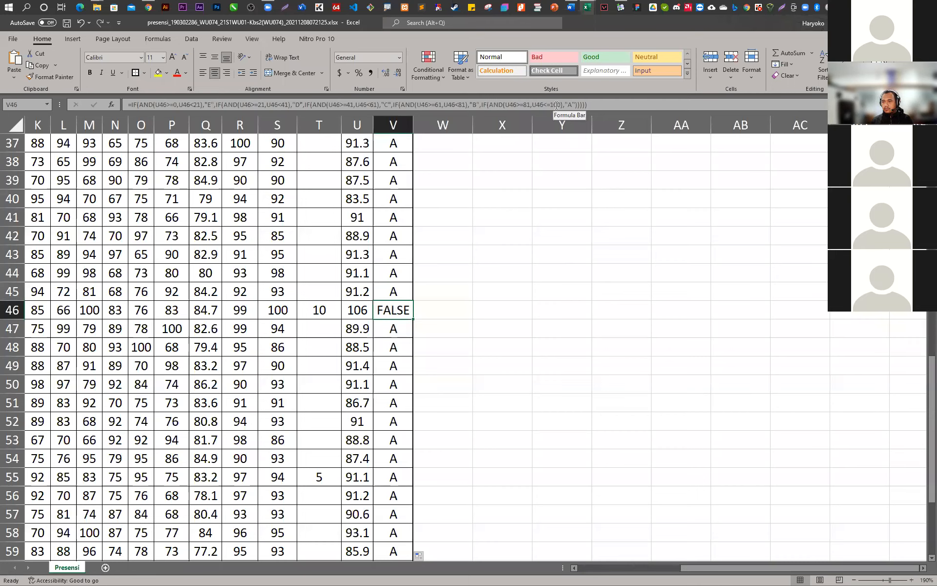
pyautogui.scroll(11, 457, 342)
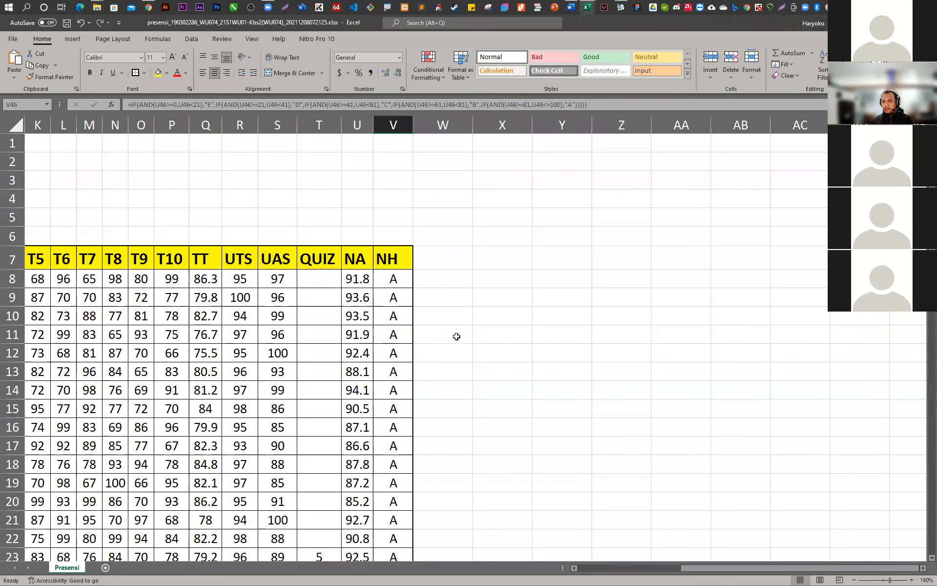
pyautogui.scroll(-7, 432, 339)
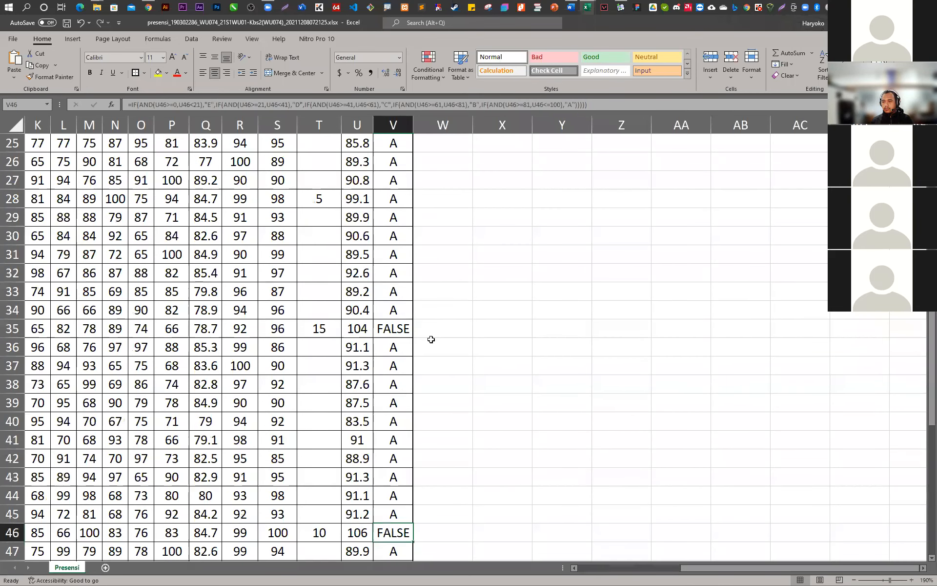
pyautogui.click(556, 104)
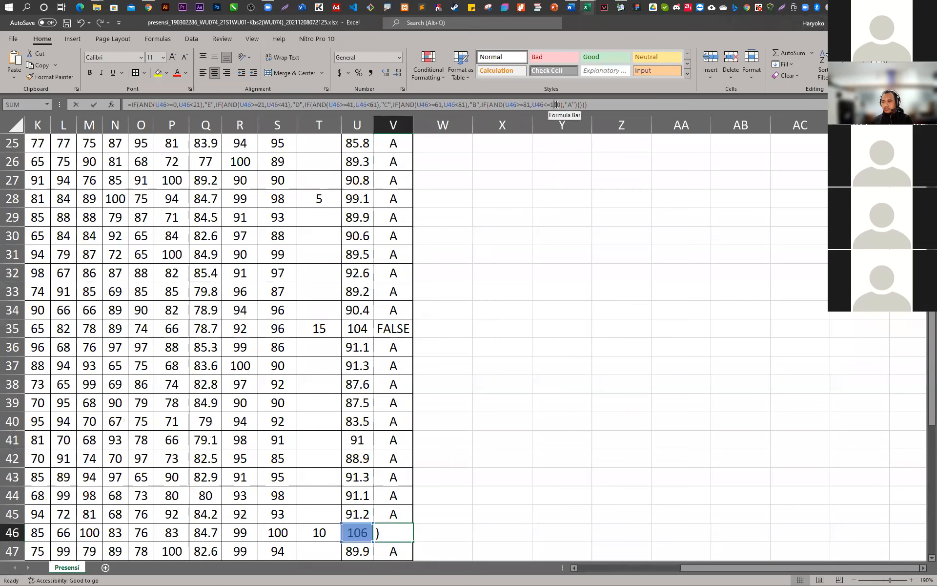
pyautogui.press('Return')
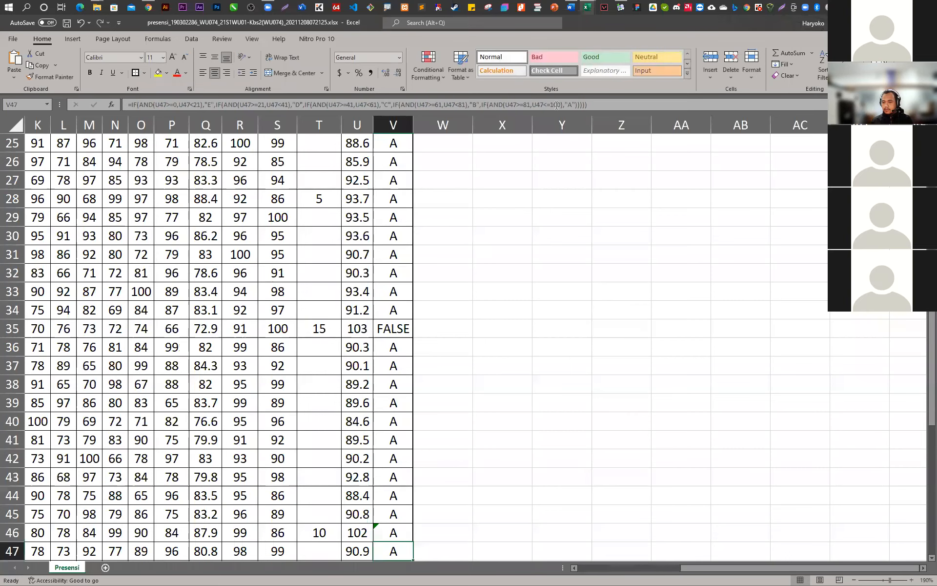
# Raise the upper limit of the "A" grade test above 100 in V35's formula and review the NH column
pyautogui.click(392, 327)
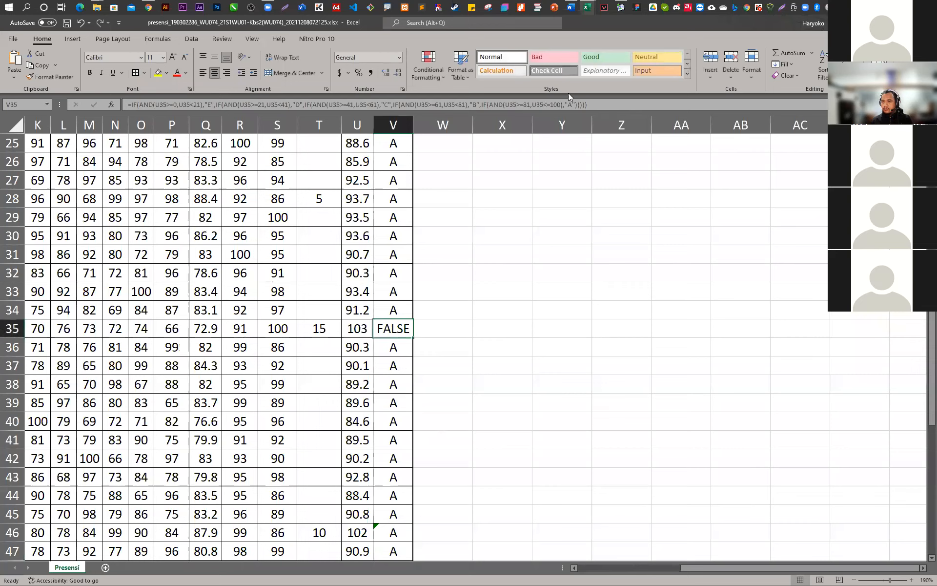
pyautogui.click(556, 104)
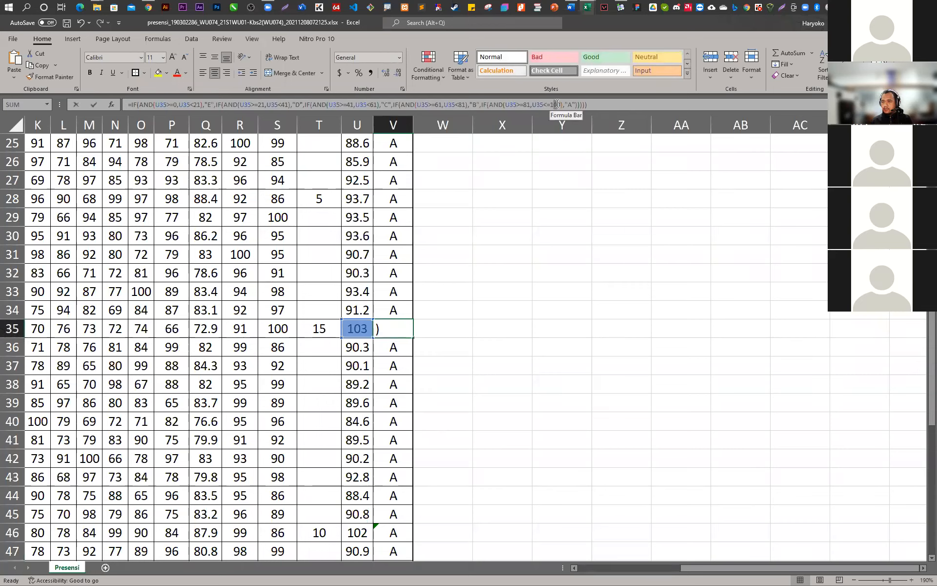
pyautogui.write('1')
pyautogui.press('Return')
pyautogui.scroll(-7, 432, 423)
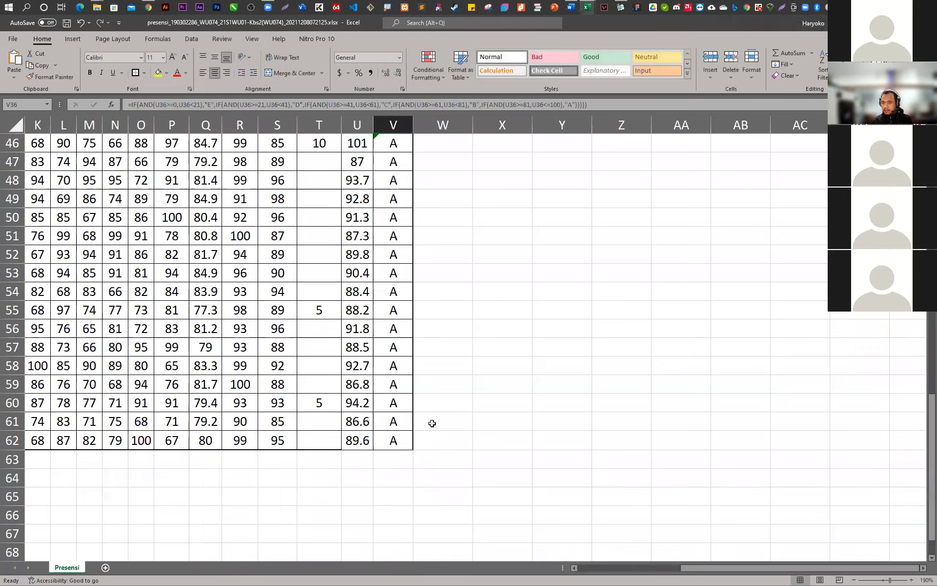
pyautogui.scroll(14, 432, 424)
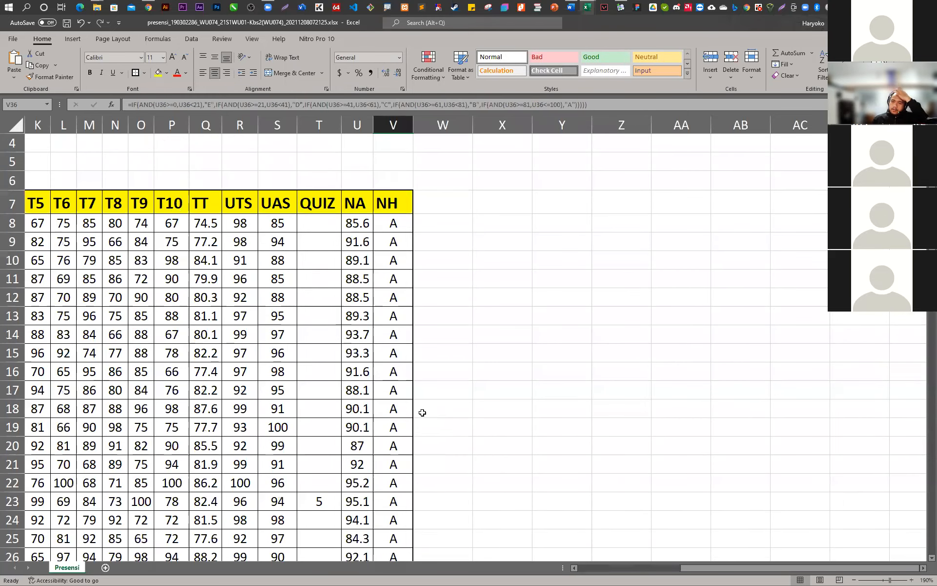
pyautogui.scroll(-1, 704, 334)
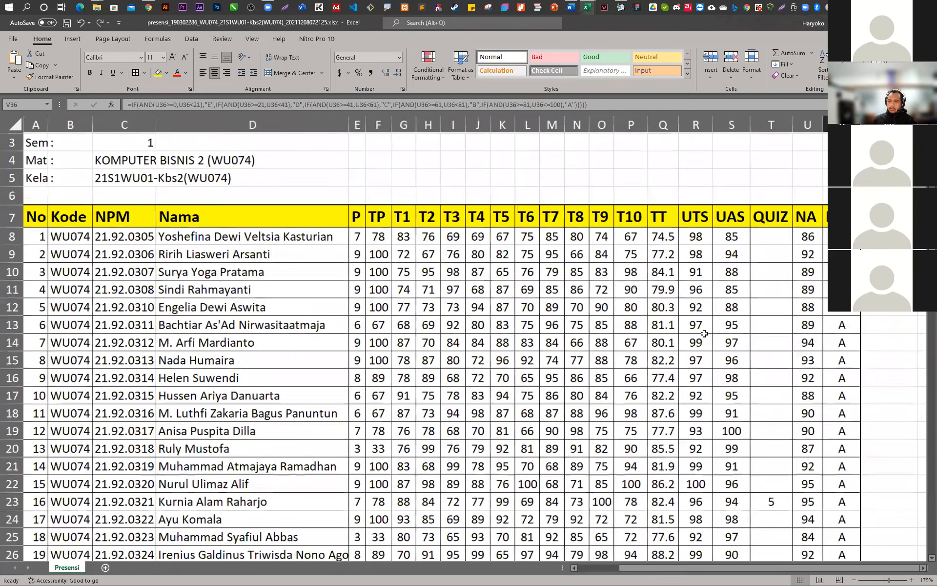
pyautogui.scroll(-3, 616, 319)
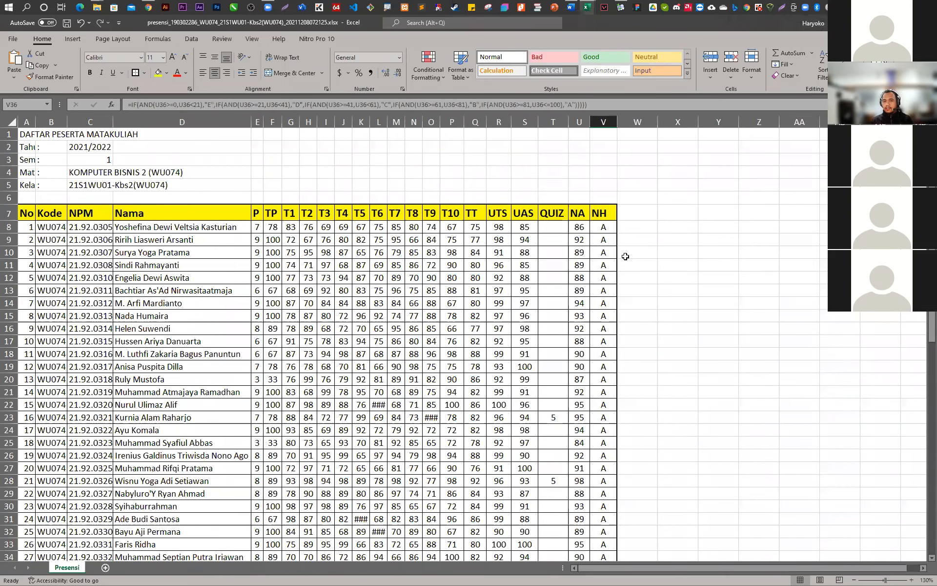
# Inspect the first student's score formulas and change the T1 score in G8 to =RANDBETWEEN(50,100)
pyautogui.click(580, 228)
pyautogui.click(296, 230)
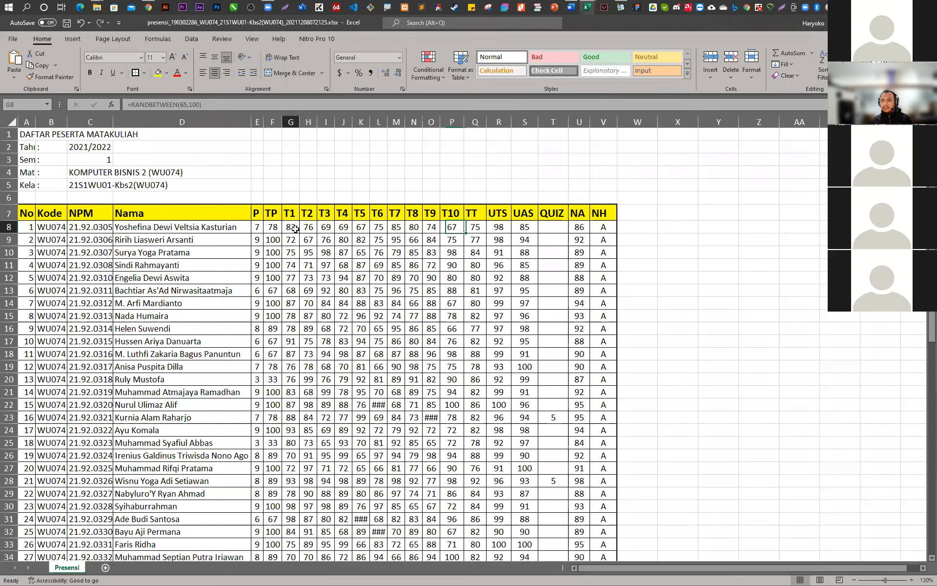
pyautogui.click(276, 228)
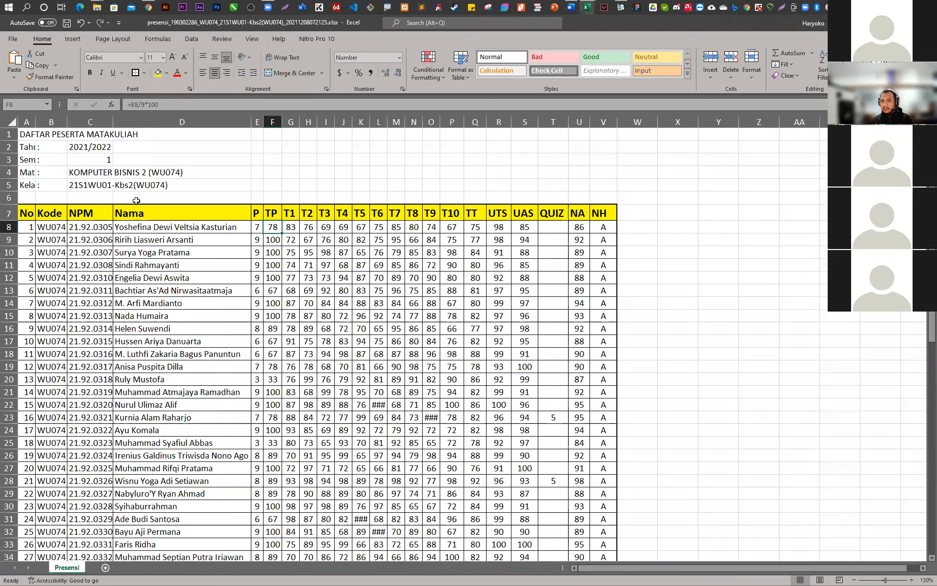
pyautogui.click(290, 227)
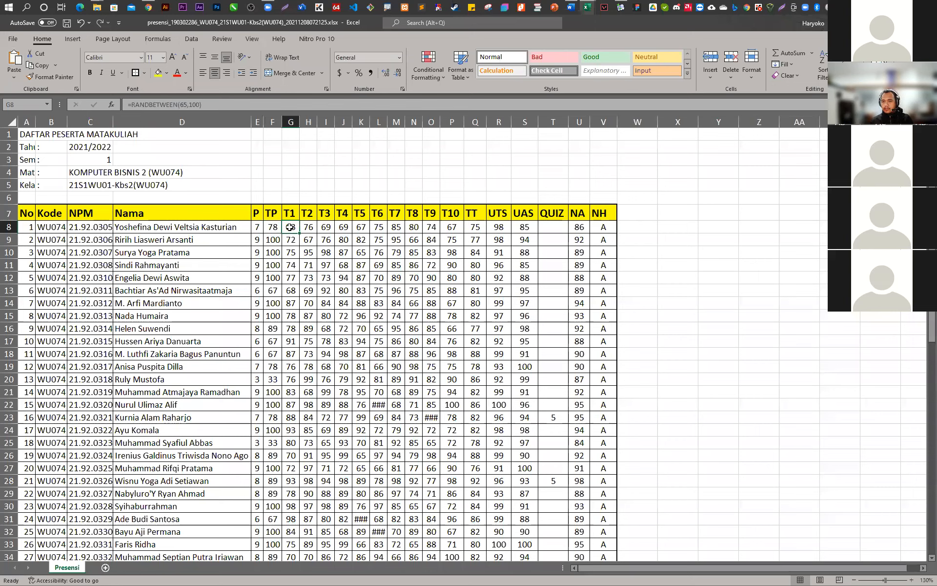
pyautogui.click(186, 105)
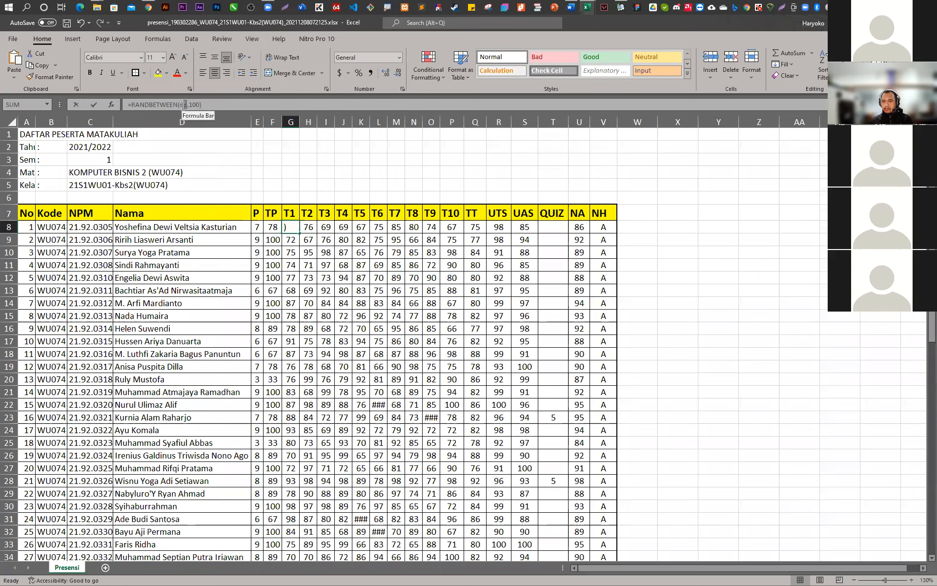
pyautogui.doubleClick(183, 104)
pyautogui.write('45')
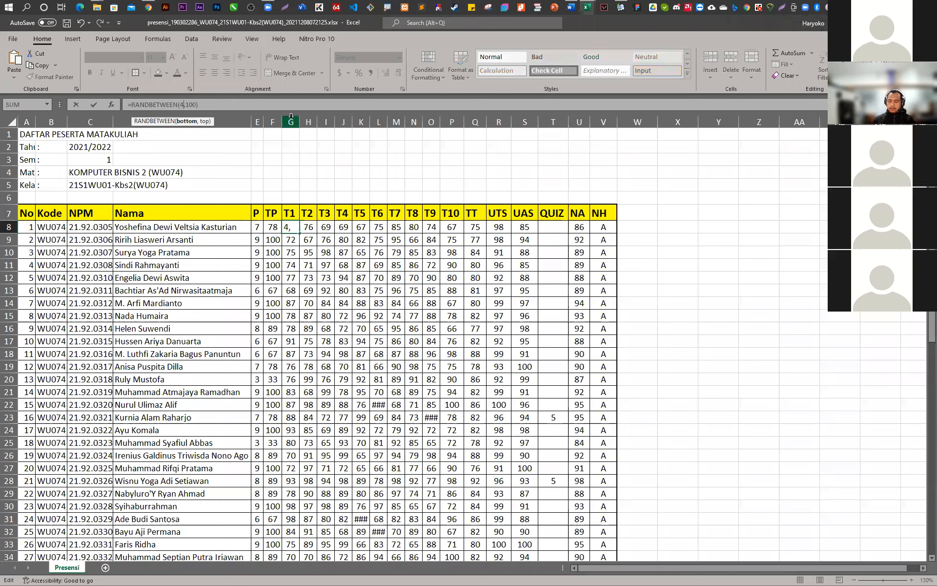
pyautogui.press('BackSpace')
pyautogui.press('BackSpace')
pyautogui.write('50')
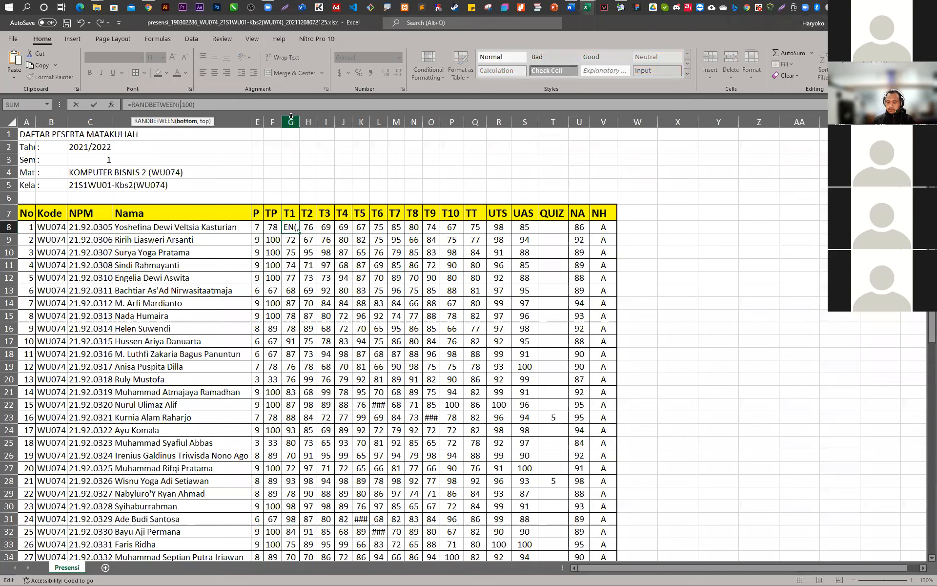
pyautogui.press('Return')
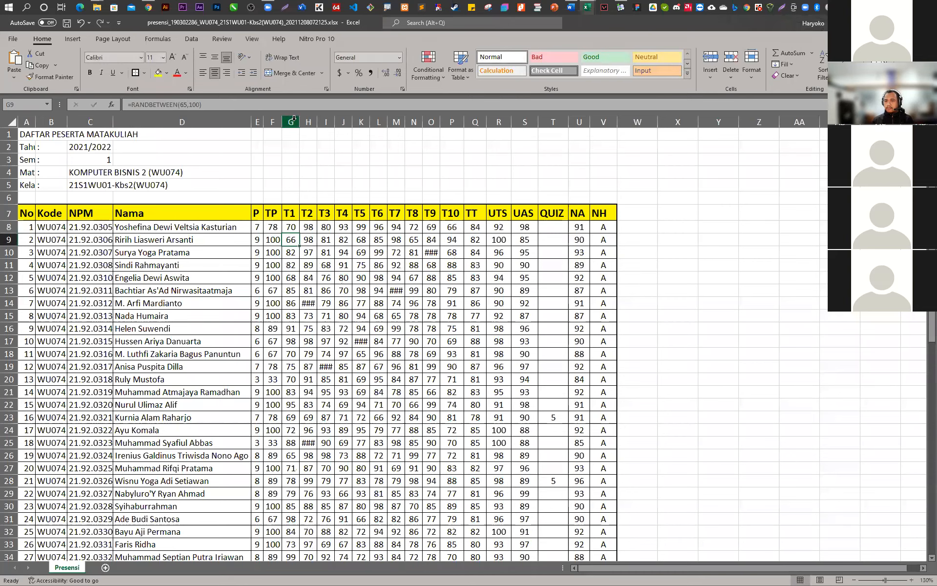
# Fill G8's RANDBETWEEN formula across T1 to T10 and down all student rows, and check the resulting grades
pyautogui.click(295, 229)
pyautogui.moveTo(299, 234); pyautogui.dragTo(462, 235)
pyautogui.doubleClick(464, 234)
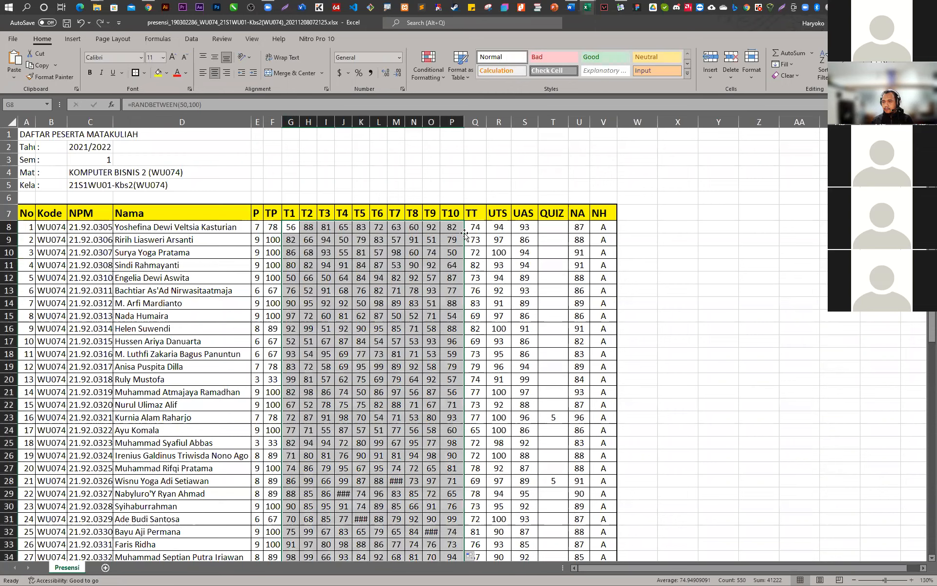
pyautogui.scroll(-5, 684, 450)
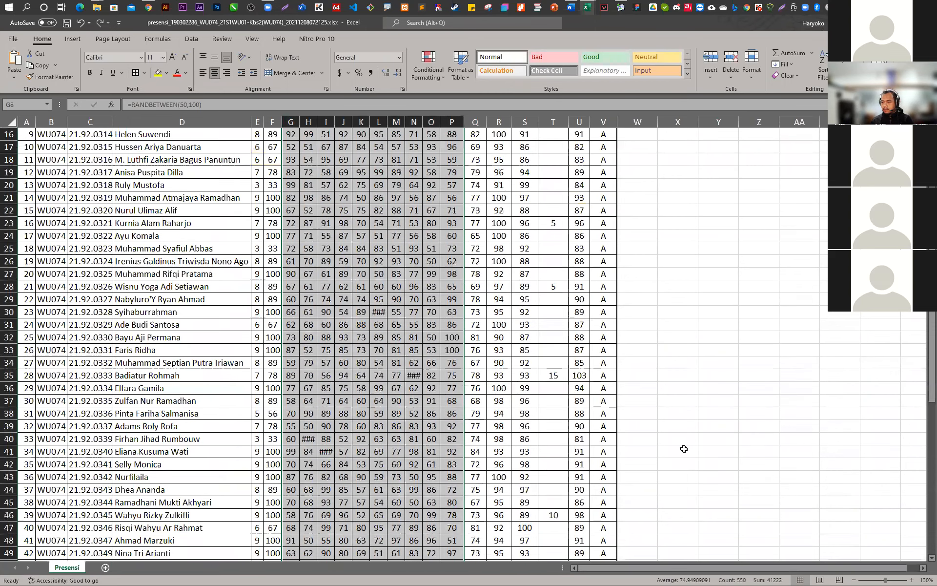
pyautogui.scroll(-8, 684, 448)
# Reapply the grade formula from V8 to every student row in the NH column
pyautogui.scroll(5, 684, 447)
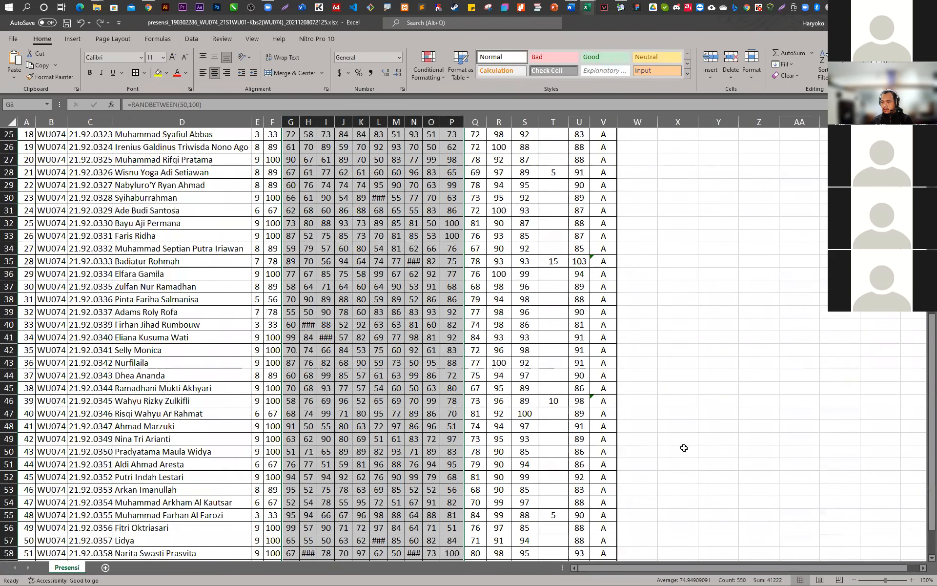
pyautogui.scroll(6, 598, 190)
pyautogui.click(604, 152)
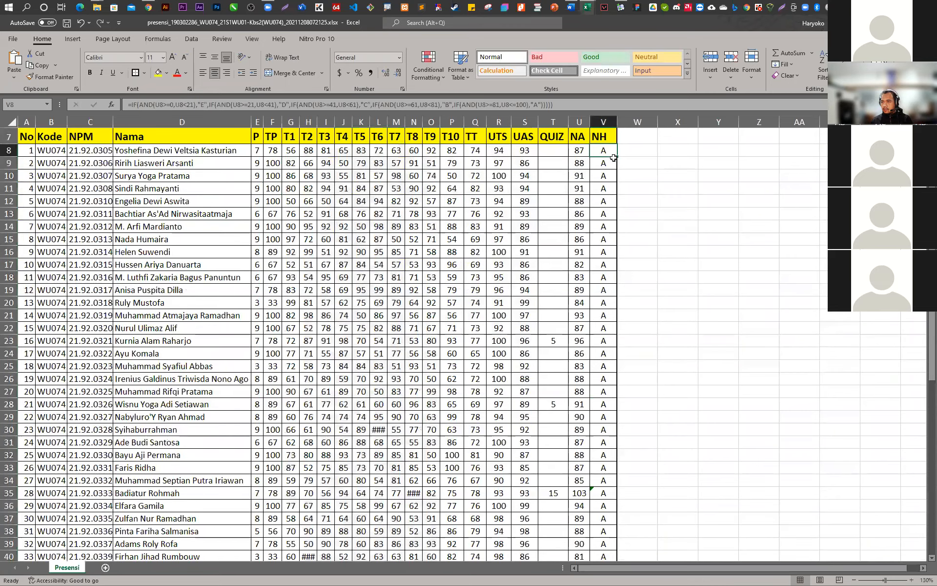
pyautogui.doubleClick(617, 157)
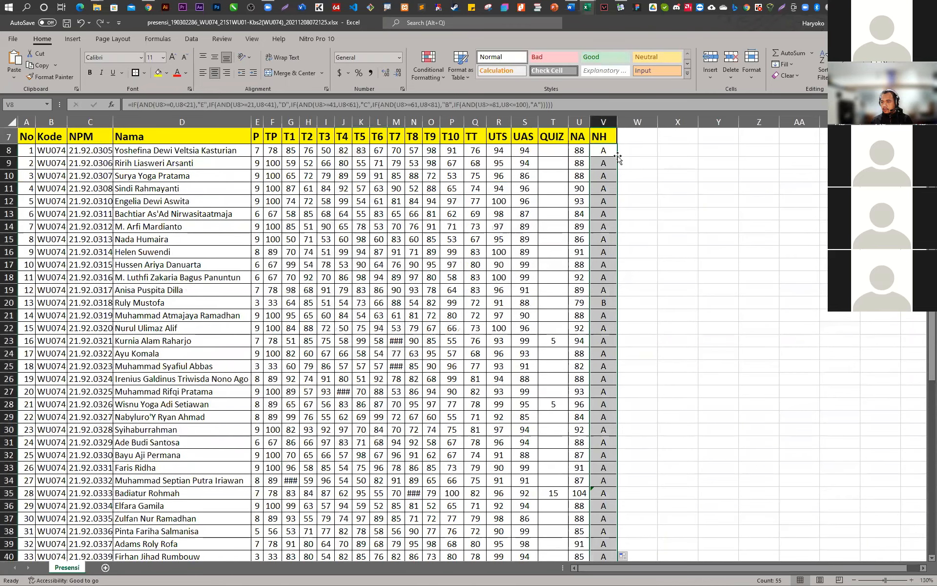
# Fit the T7 and T5 column widths to their contents and compare the NA and NH formulas in row 46
pyautogui.doubleClick(402, 122)
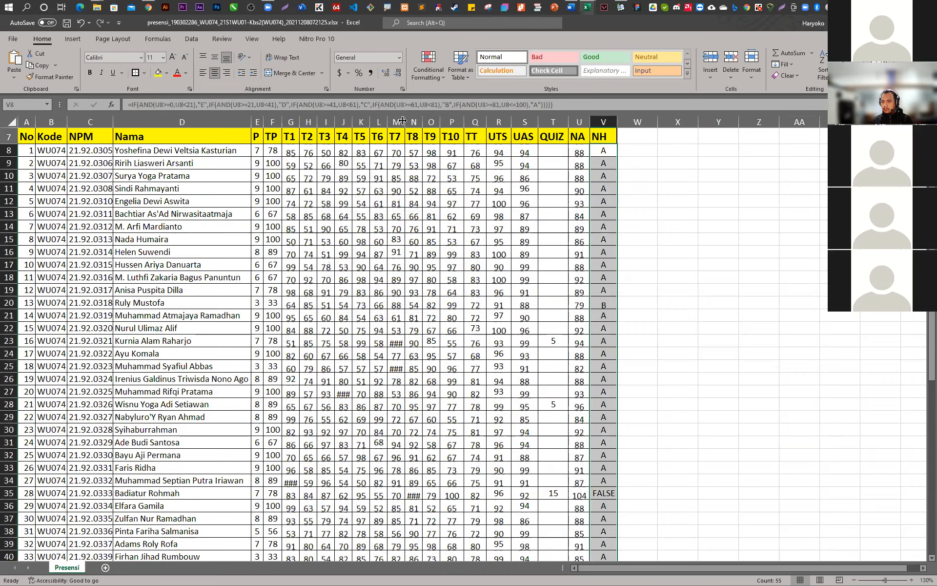
pyautogui.doubleClick(369, 121)
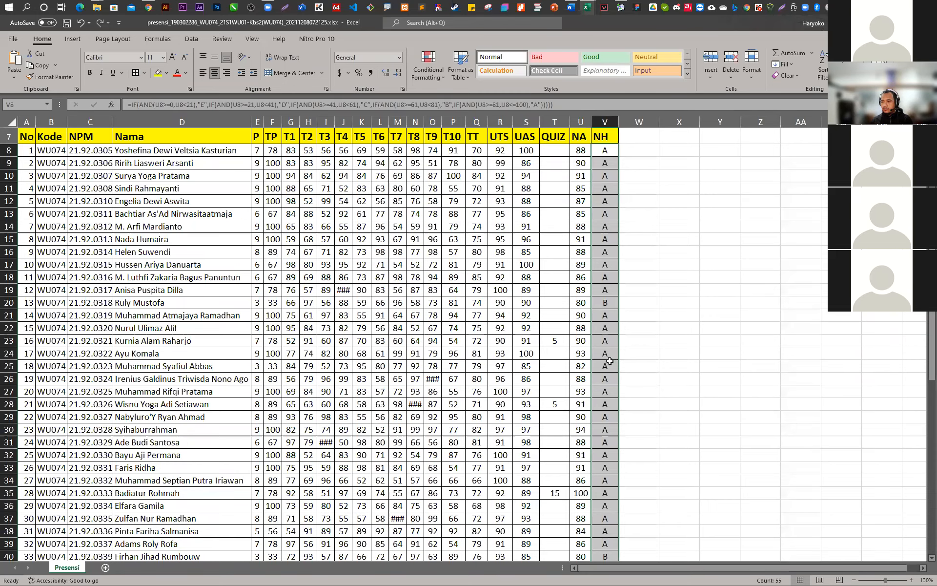
pyautogui.scroll(-3, 605, 374)
pyautogui.scroll(-2, 602, 381)
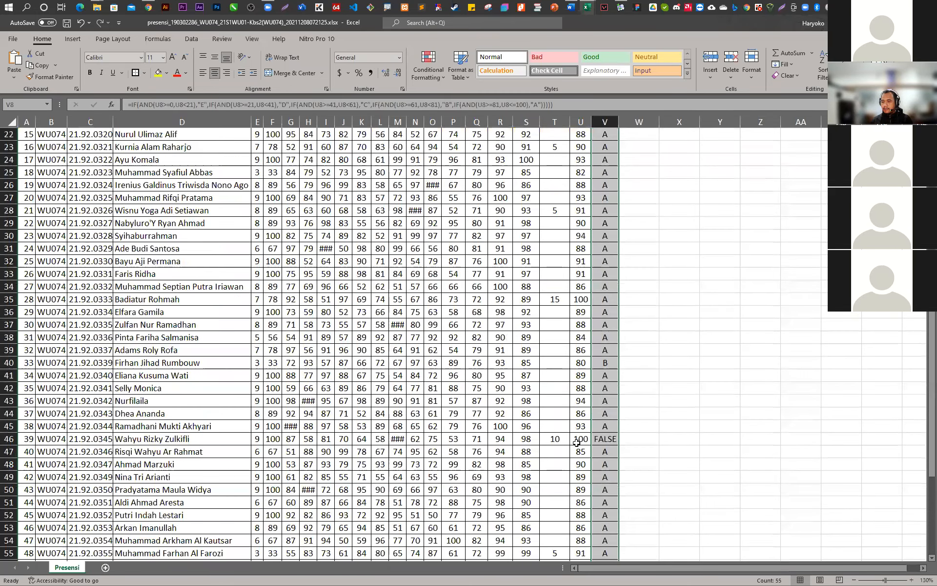
pyautogui.click(577, 442)
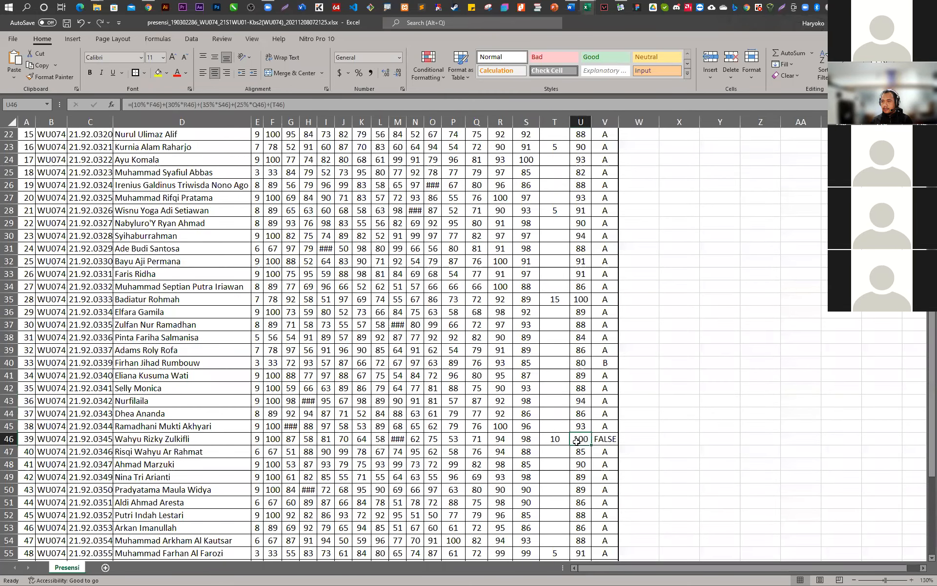
pyautogui.click(605, 438)
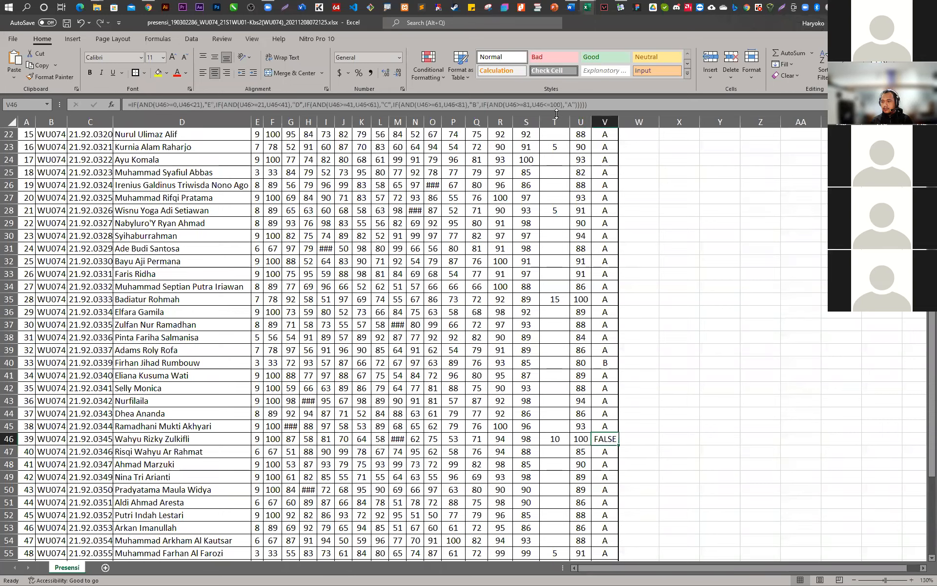
pyautogui.click(579, 441)
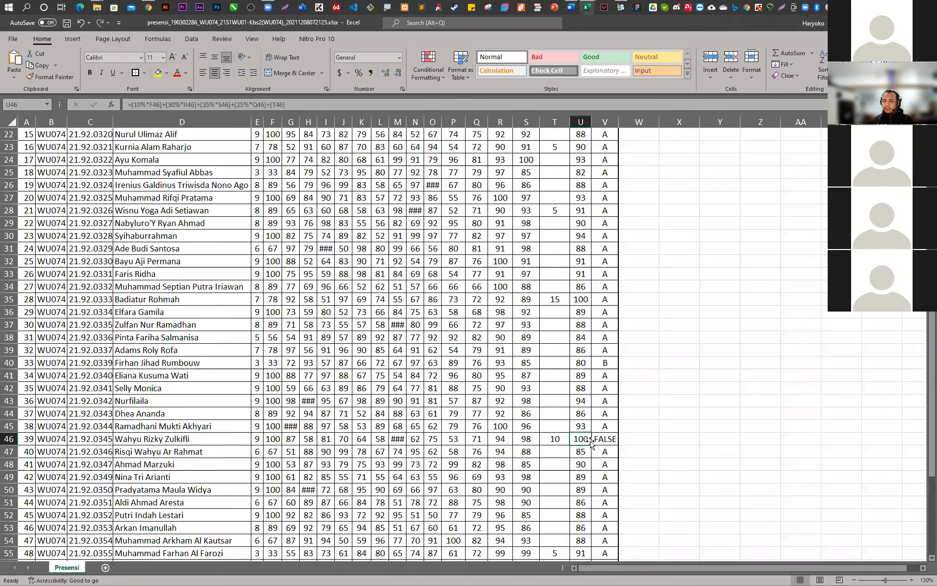
pyautogui.click(604, 438)
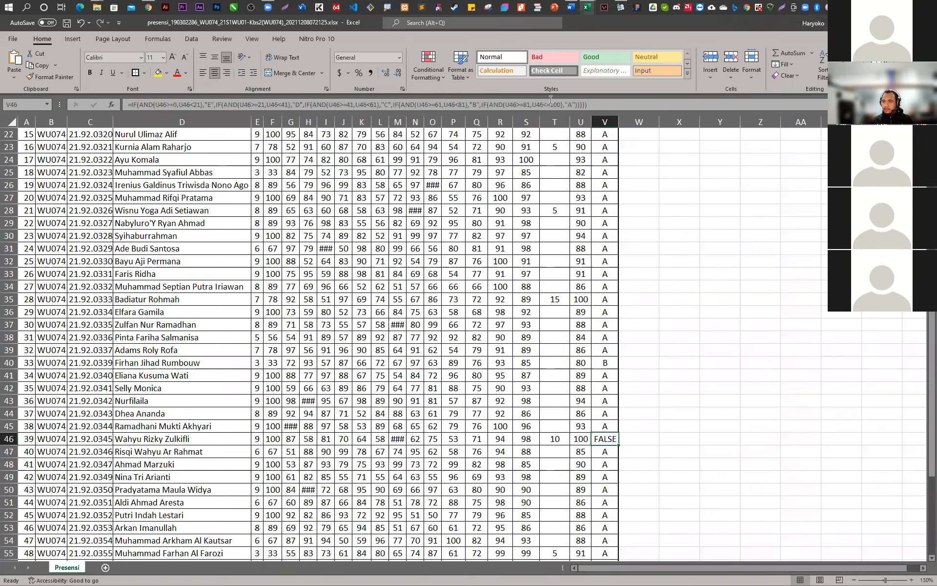
# Set the upper limit of the "A" grade test to 110 in V8's formula and fill it down the NH column
pyautogui.scroll(7, 608, 274)
pyautogui.click(604, 226)
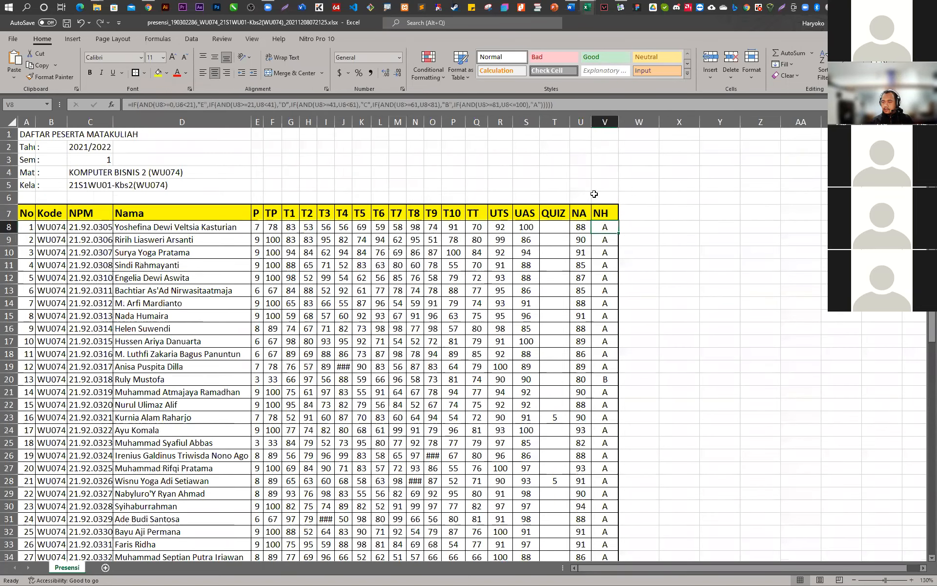
pyautogui.click(521, 104)
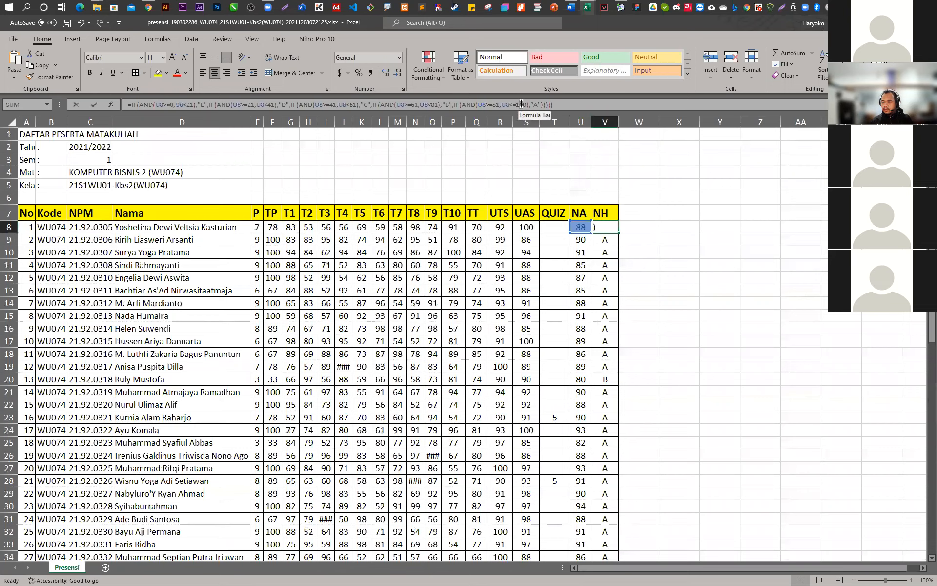
pyautogui.press('Return')
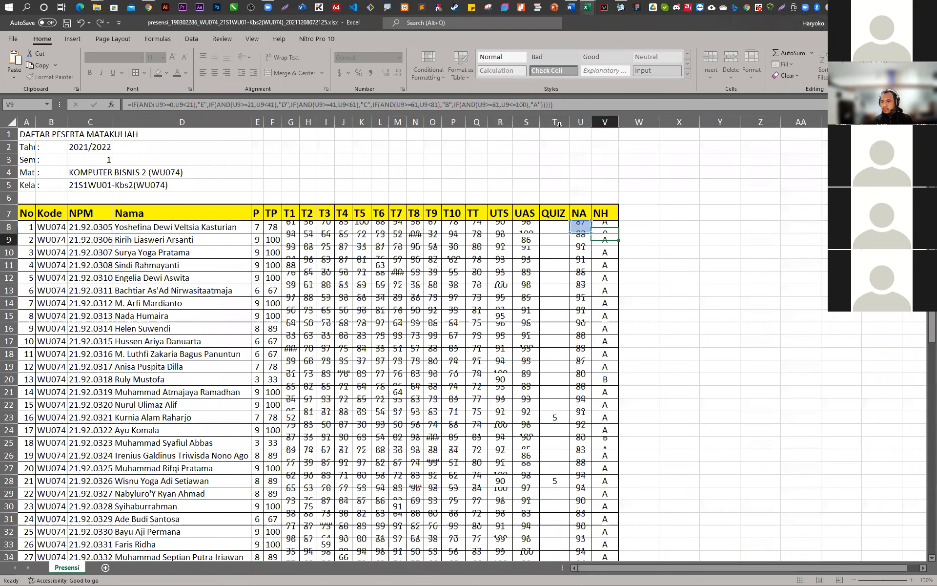
pyautogui.click(616, 231)
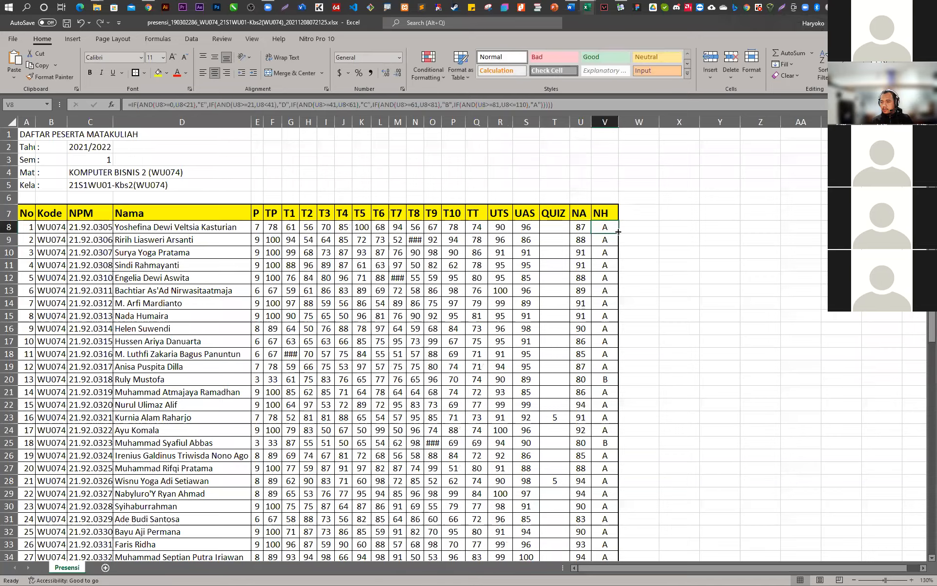
pyautogui.doubleClick(618, 231)
pyautogui.scroll(-3, 677, 352)
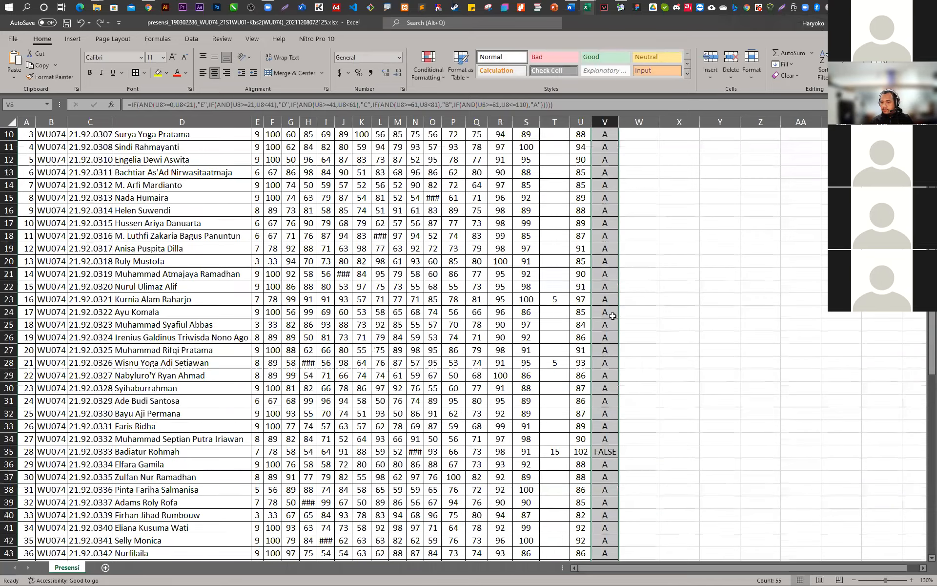
pyautogui.scroll(1, 551, 308)
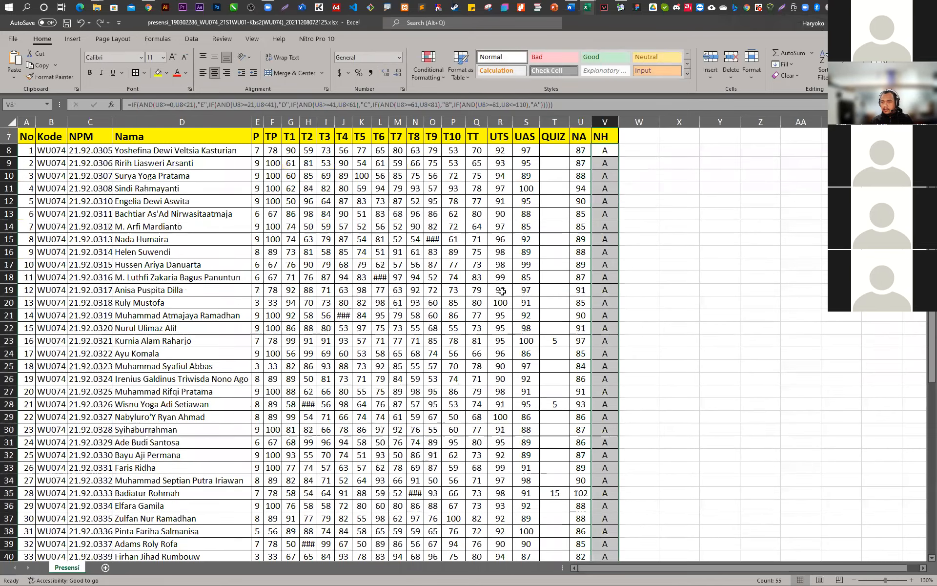
# Change G8 to =RANDBETWEEN(20,100), fill it across T1 to T10 and down all student rows, and check the grades
pyautogui.click(290, 150)
pyautogui.click(185, 103)
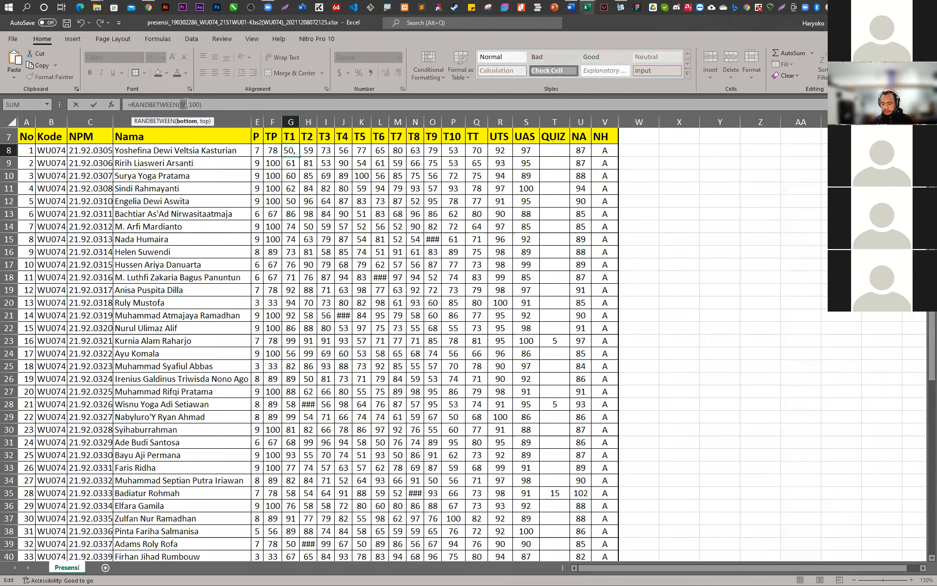
pyautogui.press('Return')
pyautogui.click(285, 152)
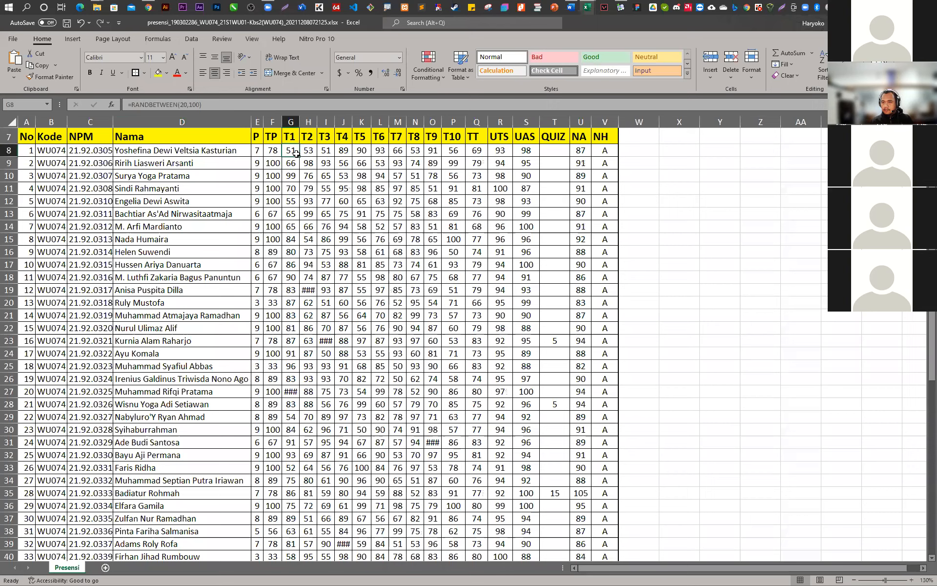
pyautogui.moveTo(299, 156); pyautogui.dragTo(461, 154)
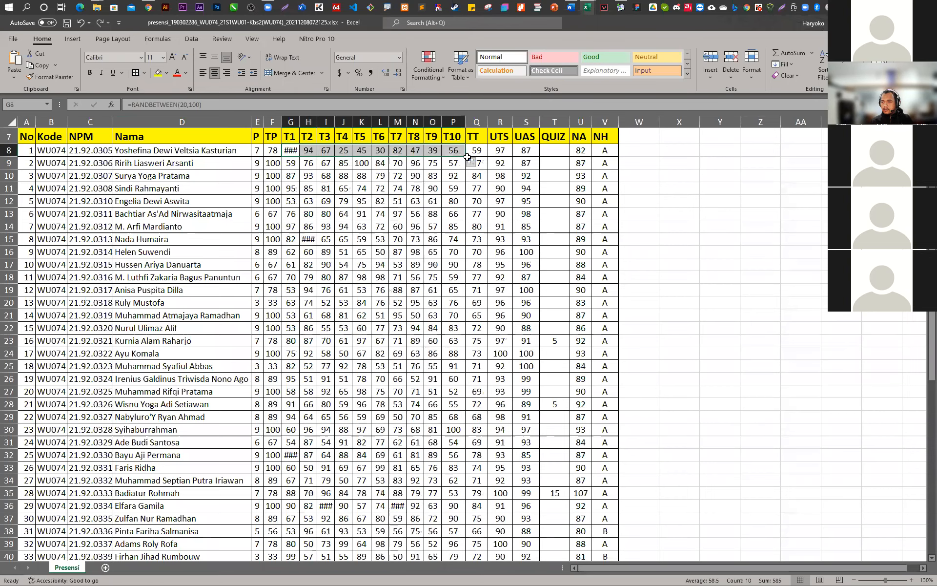
pyautogui.doubleClick(467, 157)
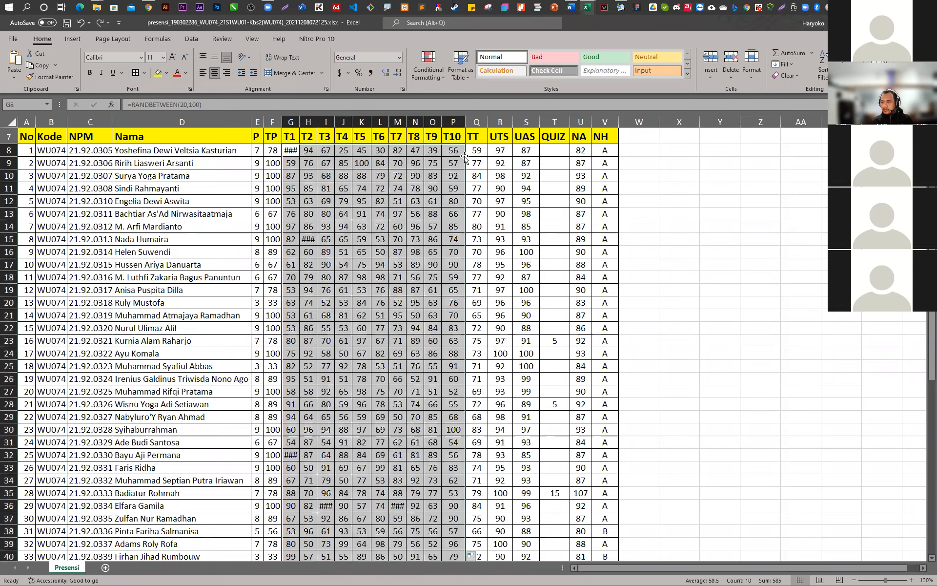
pyautogui.scroll(-6, 647, 412)
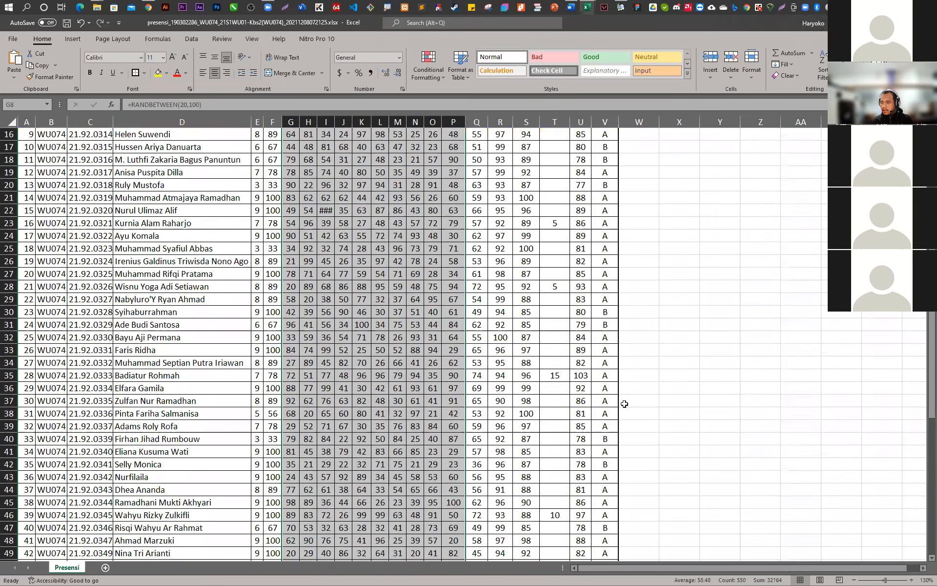
pyautogui.scroll(-2, 618, 399)
pyautogui.scroll(10, 299, 199)
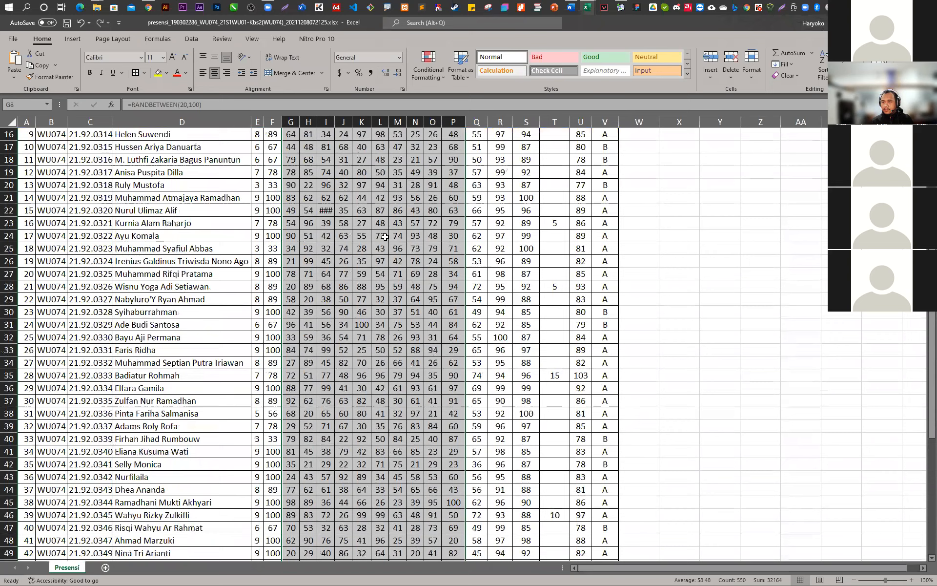
# Change G8 to =RANDBETWEEN(0,100), fill it across T1 to T10 and down all student rows, and slightly widen the T2 column
pyautogui.click(290, 228)
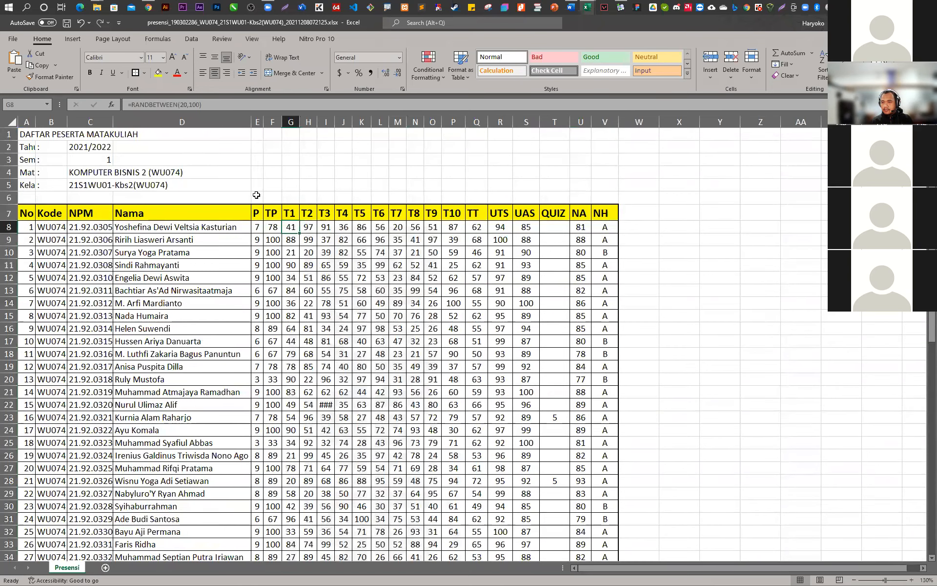
pyautogui.click(182, 105)
pyautogui.write('2')
pyautogui.press('Return')
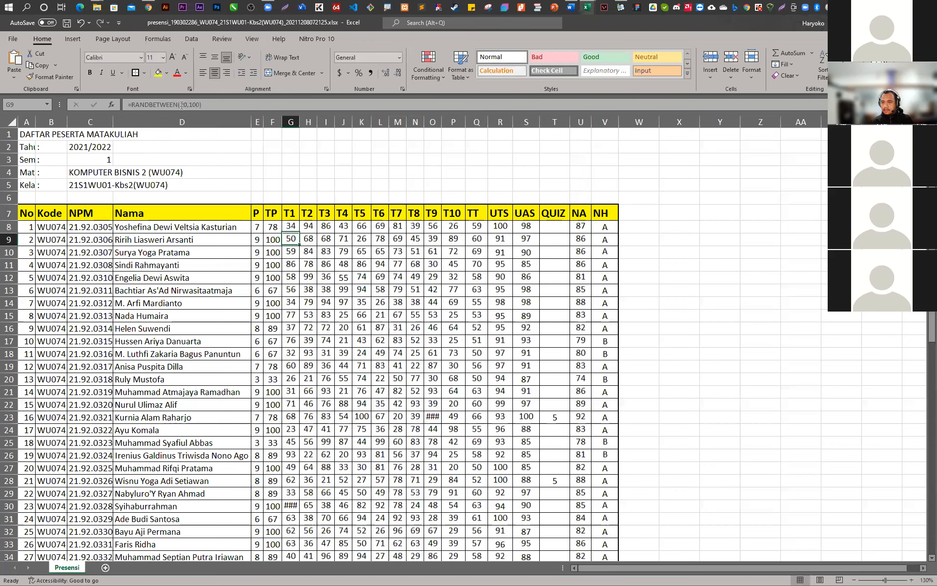
pyautogui.click(293, 227)
pyautogui.moveTo(299, 233); pyautogui.dragTo(465, 234)
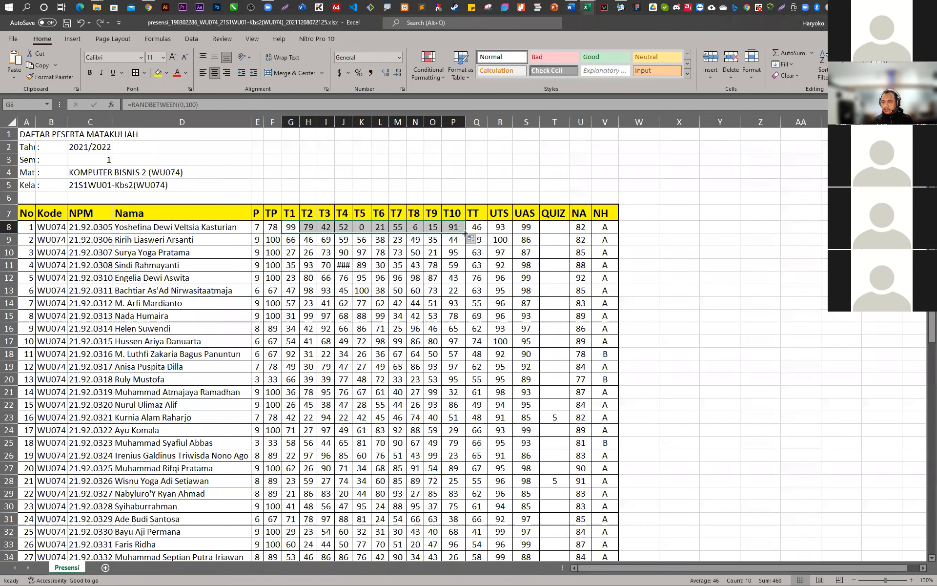
pyautogui.doubleClick(465, 234)
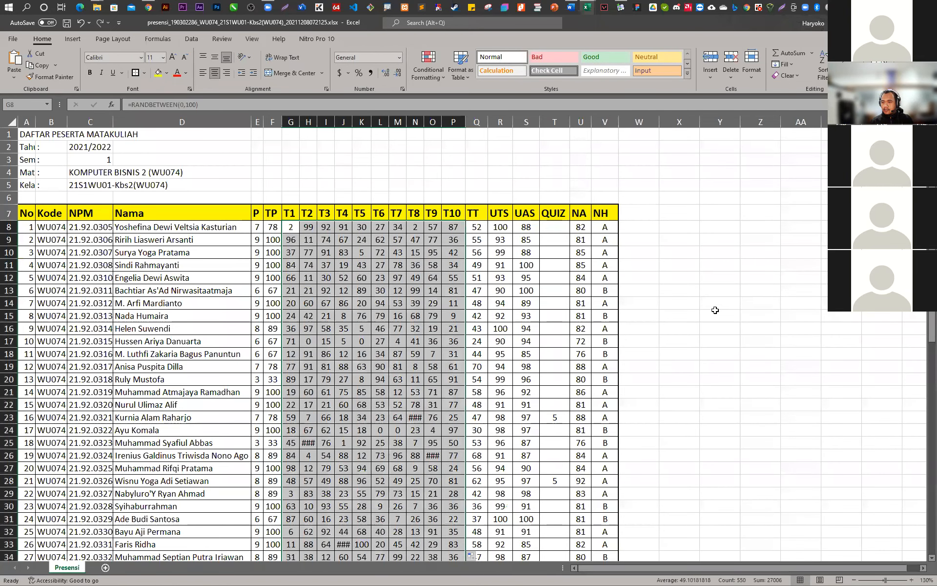
pyautogui.moveTo(317, 123); pyautogui.dragTo(318, 123)
# Change the first student's UTS score in R8 to =RANDBETWEEN(40,100) and fill it down the UTS column
pyautogui.click(494, 225)
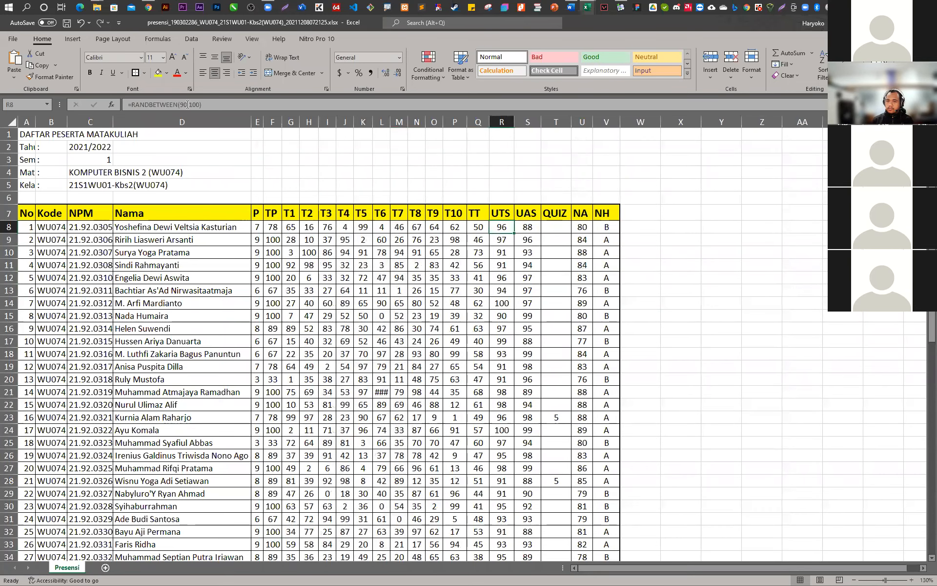
pyautogui.click(183, 104)
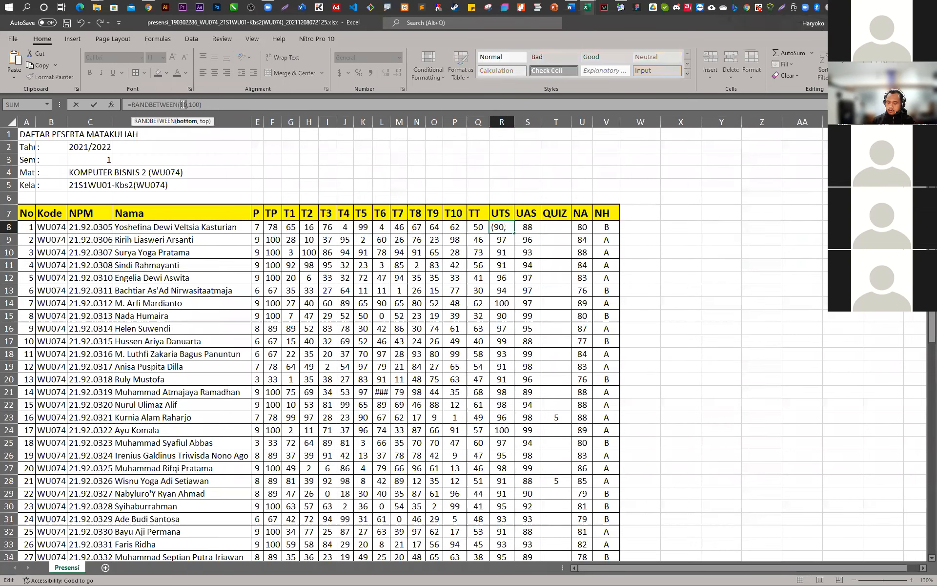
pyautogui.press('Return')
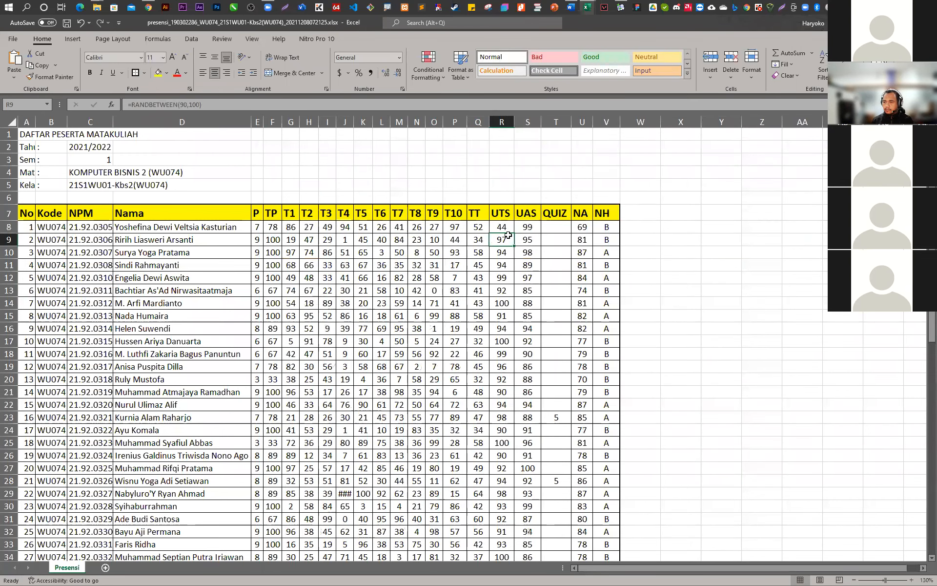
pyautogui.click(511, 229)
pyautogui.doubleClick(513, 233)
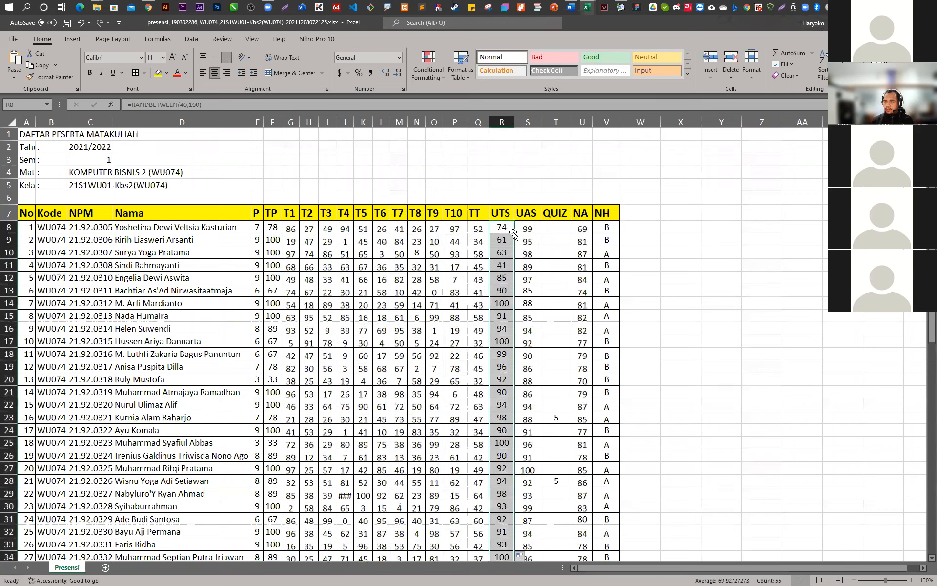
# Review the NA scores and NH grades across all student rows and inspect the grade formula in V9
pyautogui.scroll(-1, 610, 364)
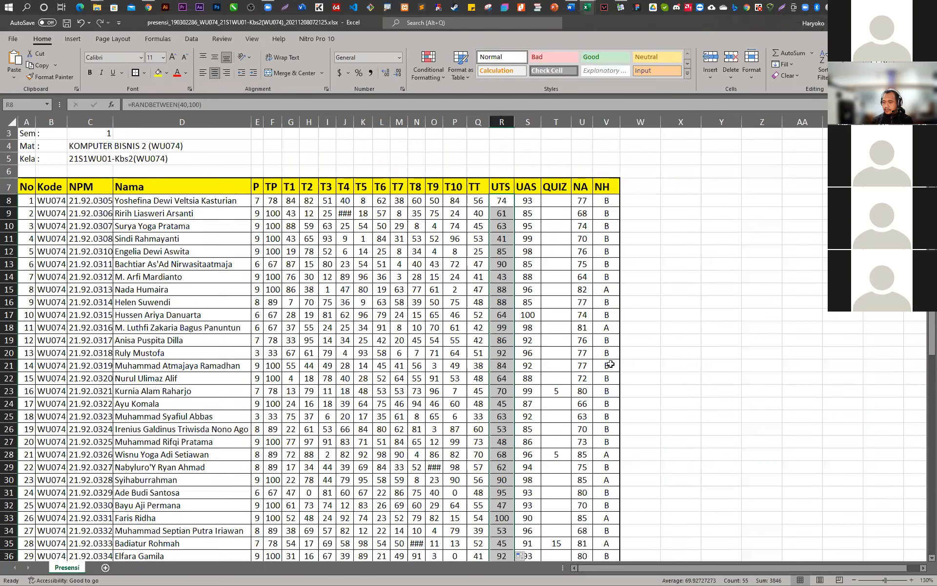
pyautogui.scroll(-8, 610, 363)
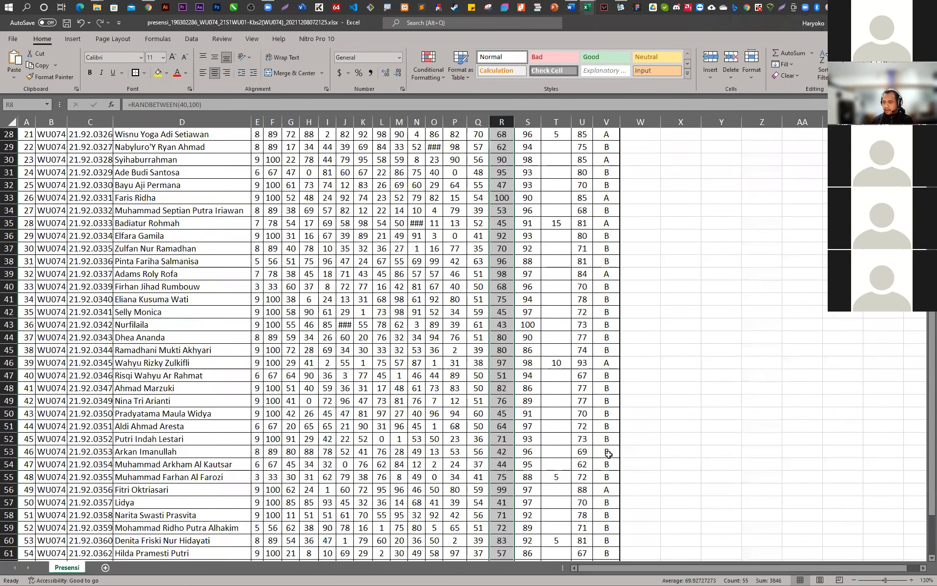
pyautogui.scroll(-3, 607, 449)
pyautogui.scroll(12, 605, 448)
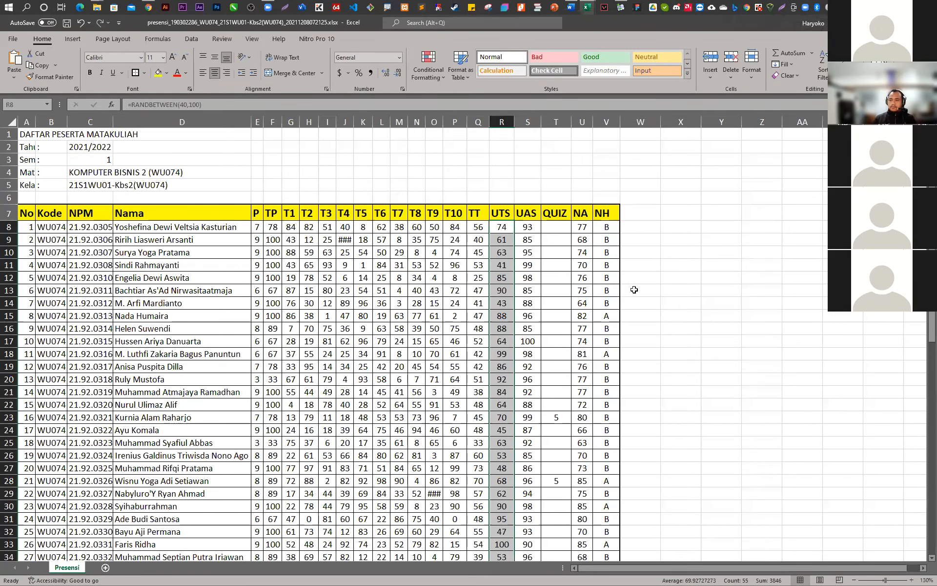
pyautogui.click(607, 240)
pyautogui.scroll(-13, 611, 366)
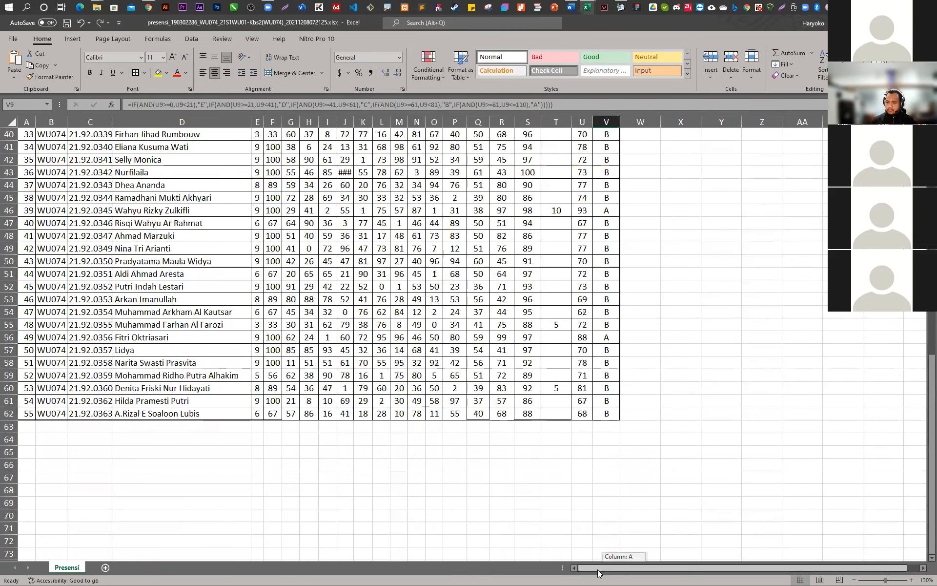
pyautogui.scroll(5, 459, 381)
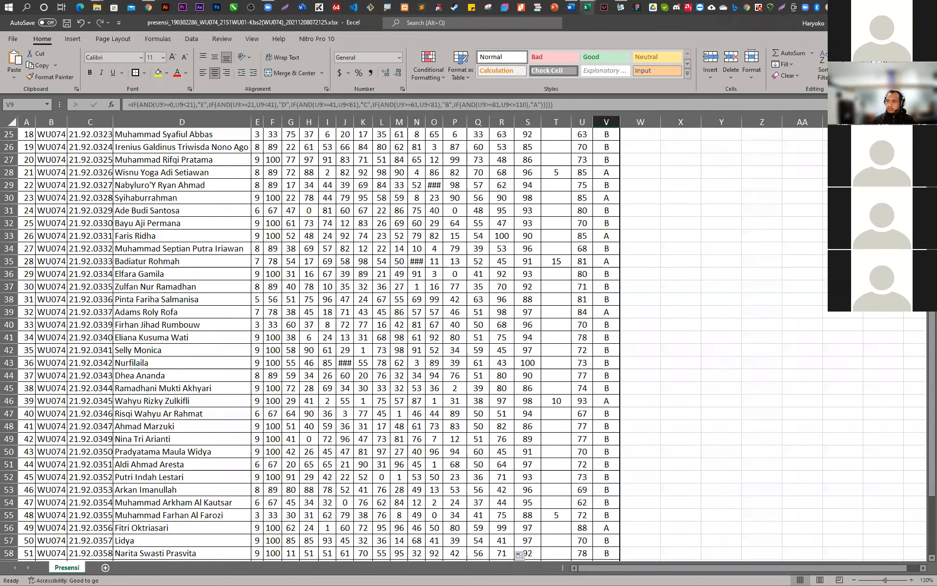
pyautogui.scroll(3, 108, 340)
pyautogui.scroll(5, 108, 340)
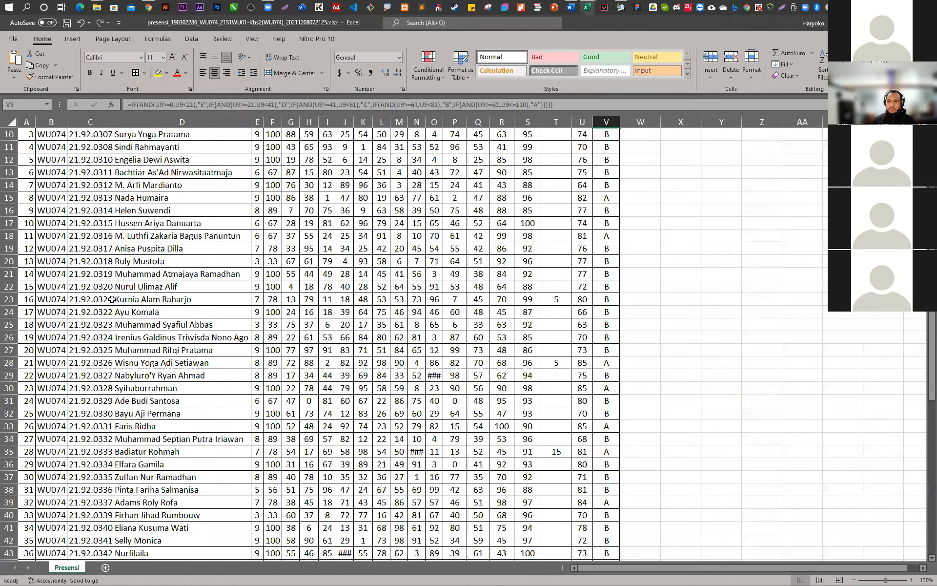
pyautogui.click(151, 226)
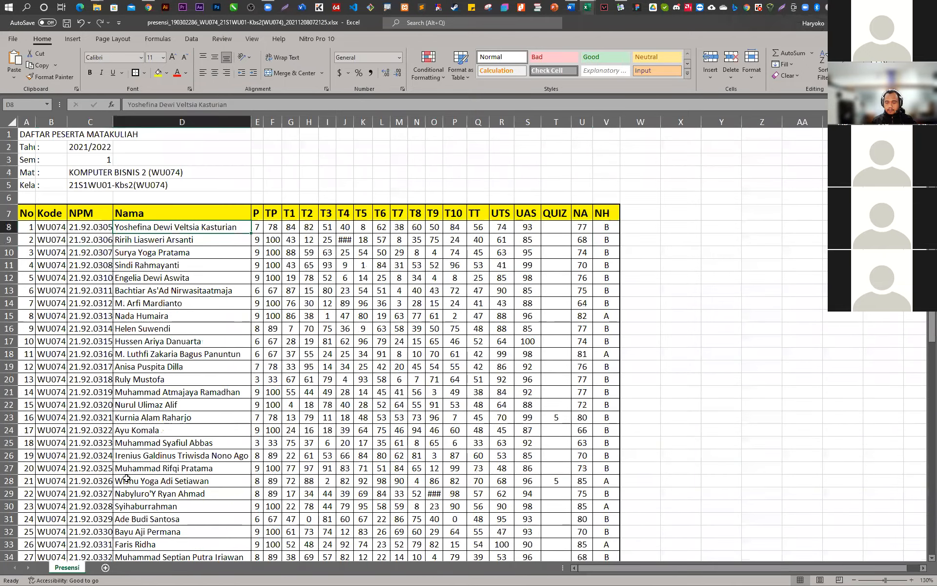
pyautogui.scroll(-9, 124, 476)
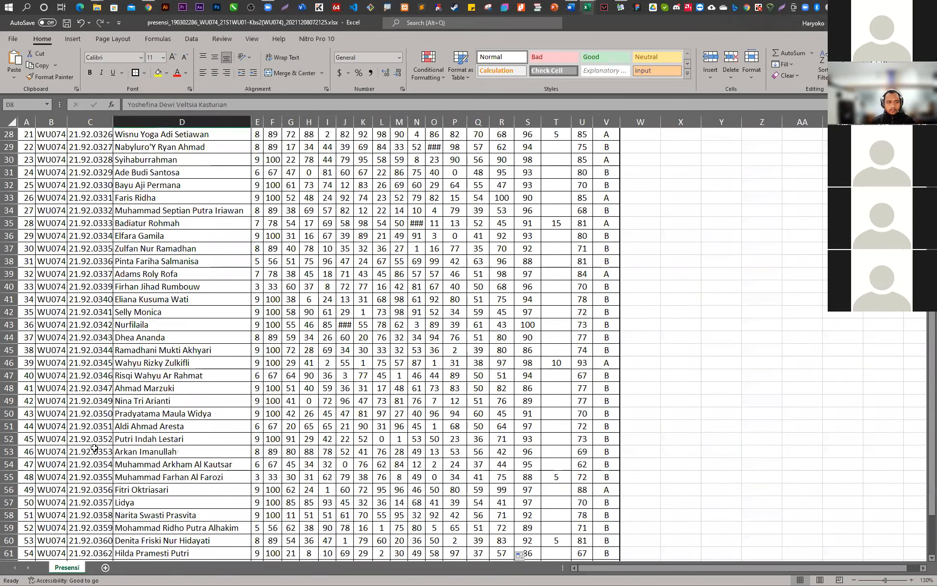
pyautogui.click(173, 311)
pyautogui.scroll(9, 173, 311)
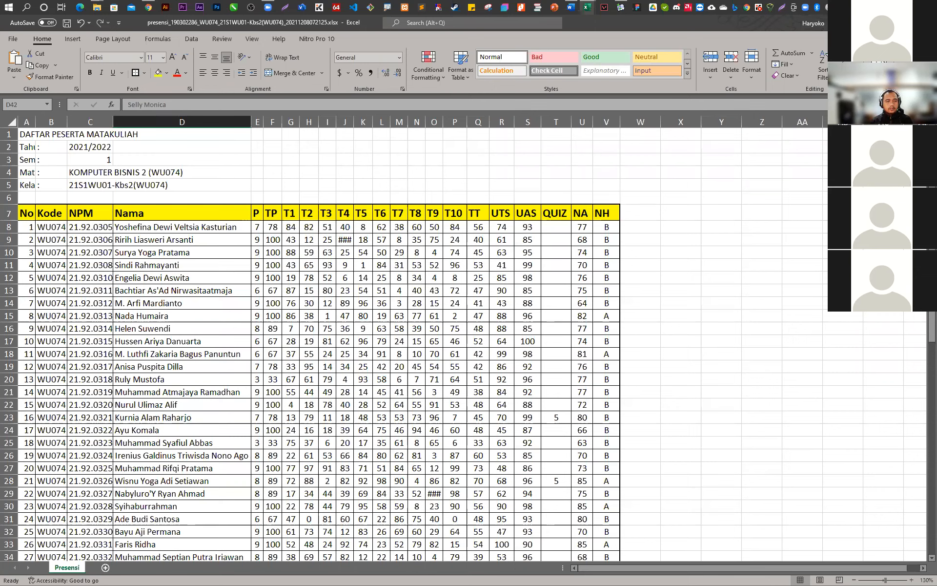
pyautogui.hotkey('alt', 'Tab')
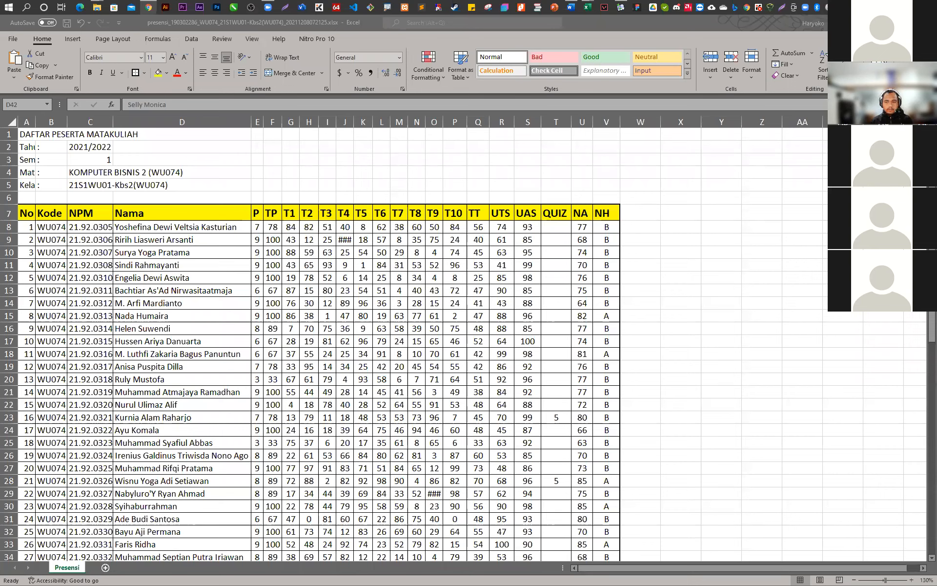
# Put an apostrophe in front of the first student's NH formula in V8 to display it as text
pyautogui.click(605, 227)
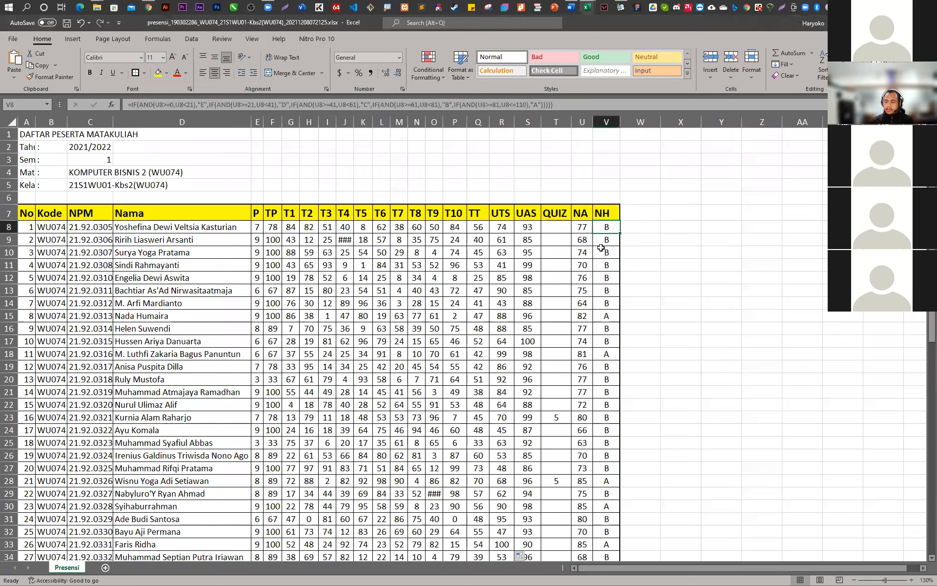
pyautogui.scroll(-1, 590, 257)
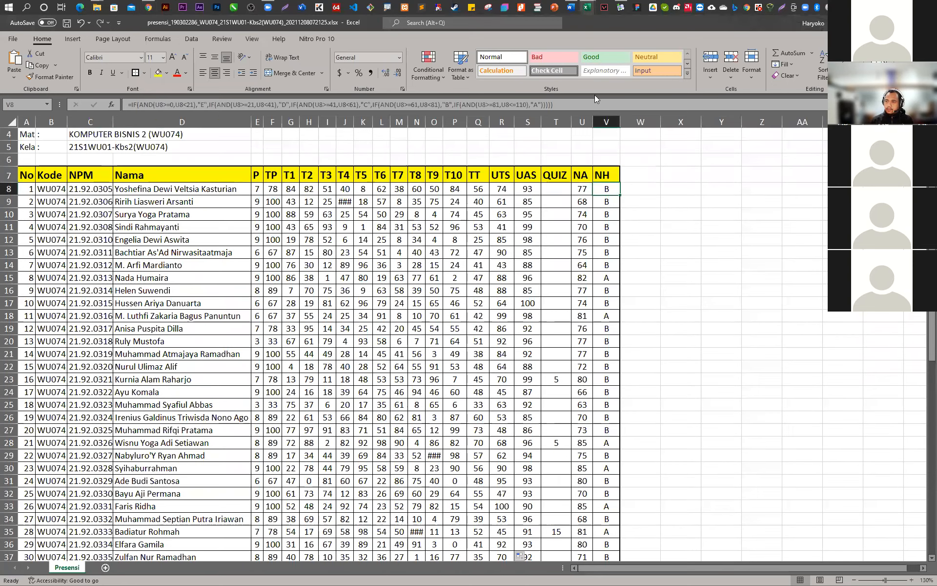
pyautogui.moveTo(580, 105); pyautogui.dragTo(126, 104)
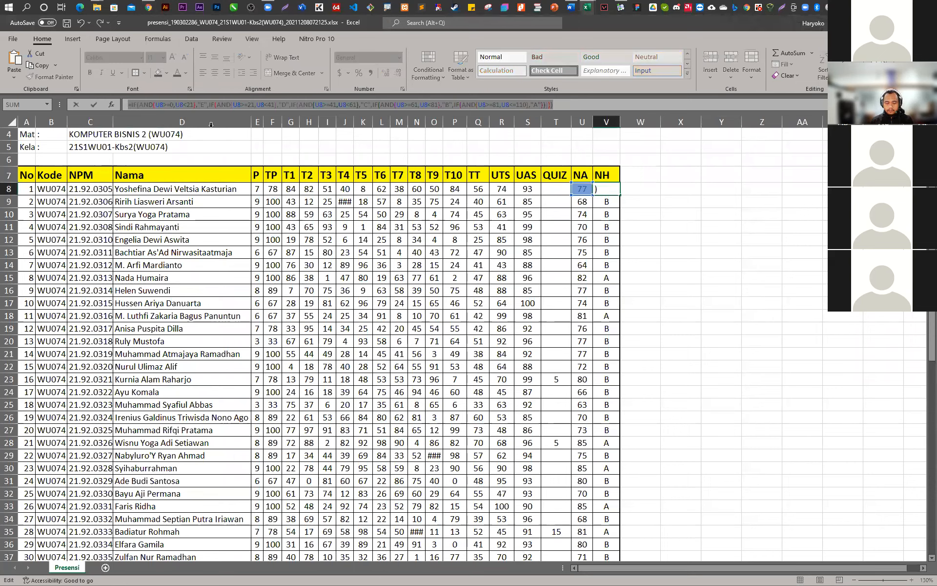
pyautogui.click(131, 105)
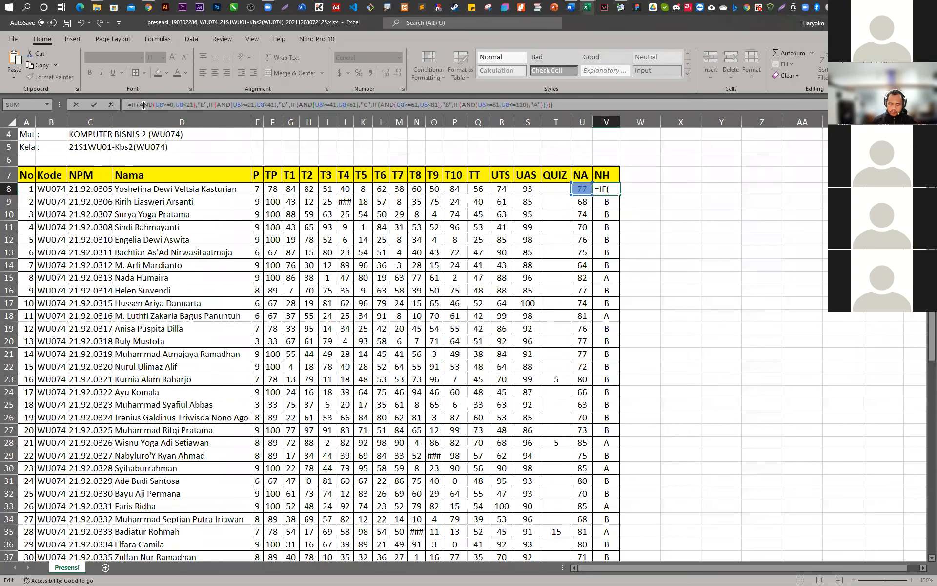
pyautogui.write("'")
pyautogui.press('Return')
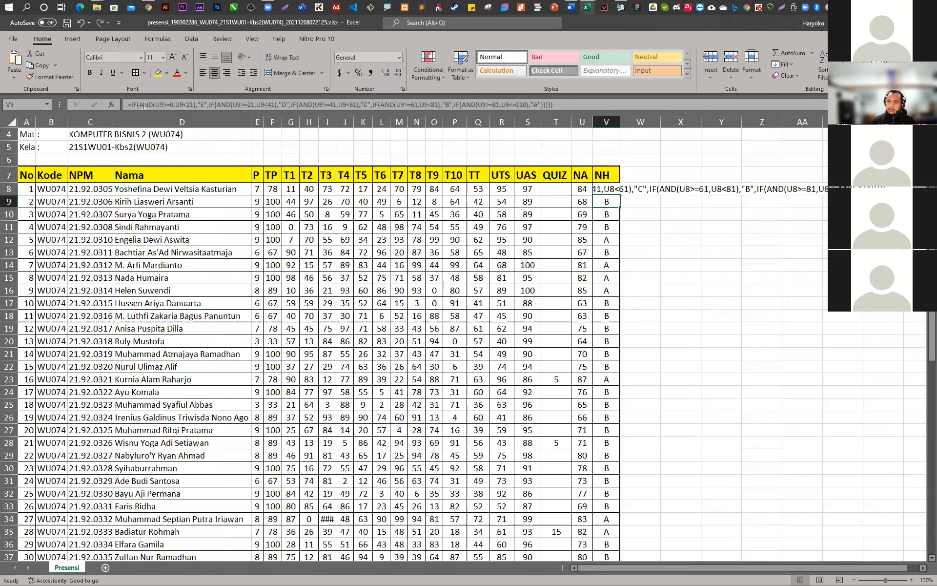
# Copy the full grade formula text, including its apostrophe, from V8 and paste it into W8
pyautogui.click(610, 189)
pyautogui.moveTo(564, 107); pyautogui.dragTo(128, 105)
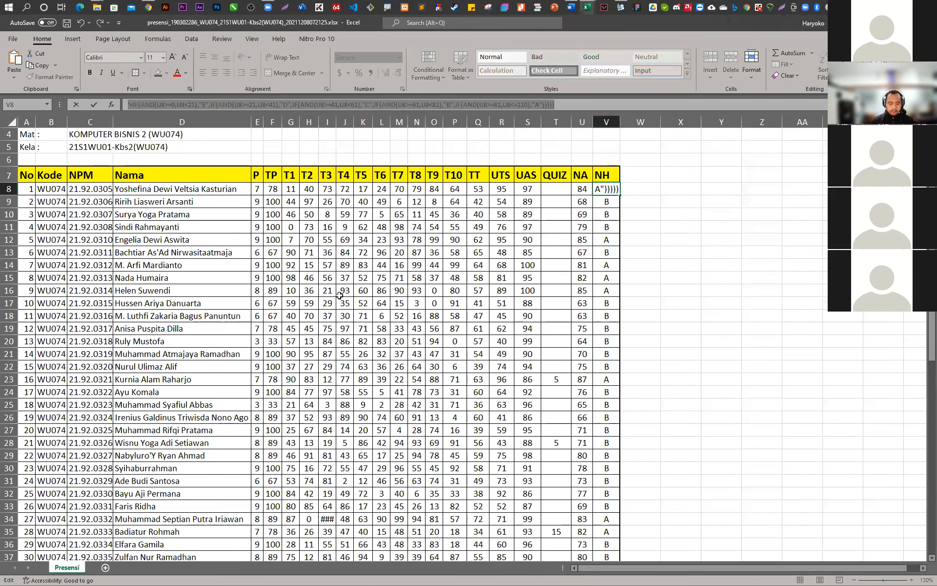
pyautogui.click(649, 191)
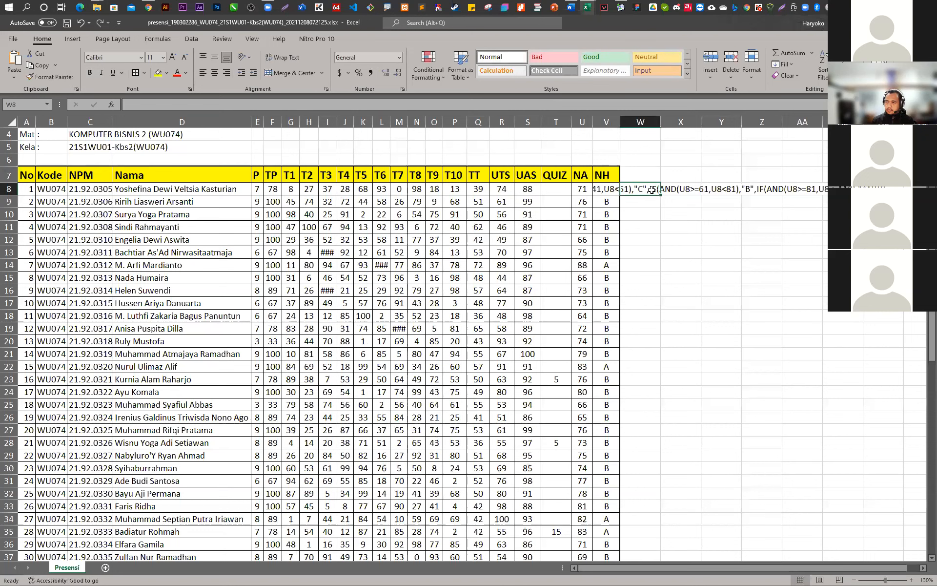
pyautogui.hotkey('ctrl', 'v')
# Remove the leading apostrophe from V8 to make the first student's grade a working formula again
pyautogui.click(599, 189)
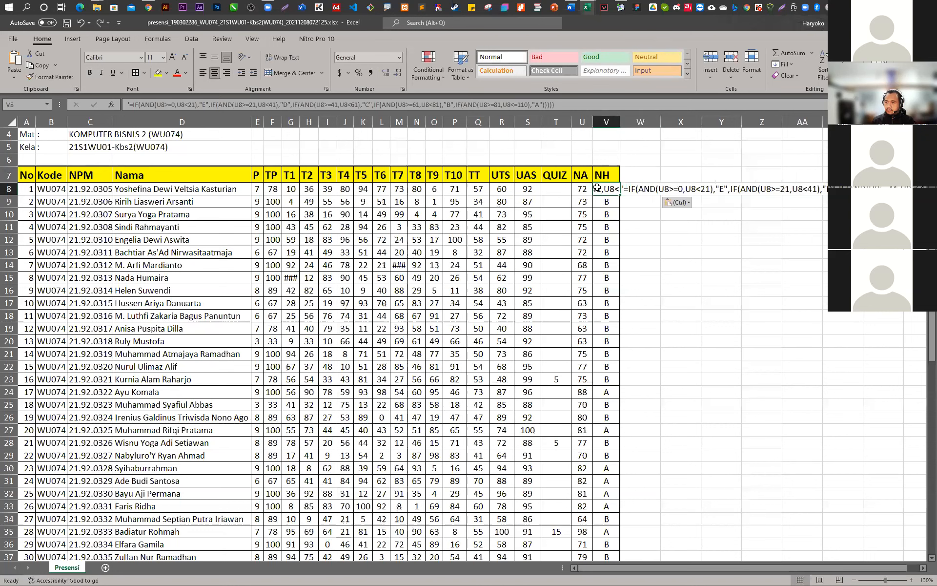
pyautogui.click(128, 102)
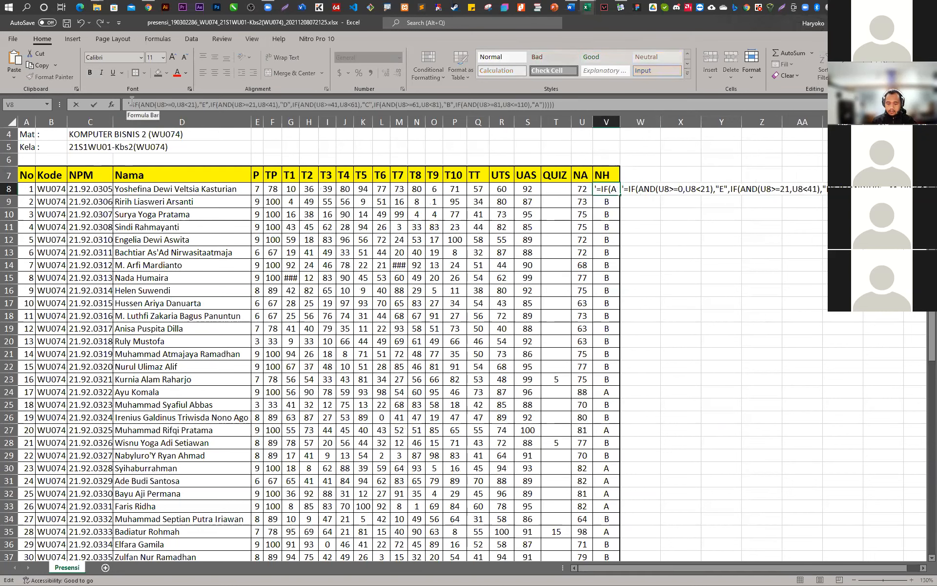
pyautogui.press('Return')
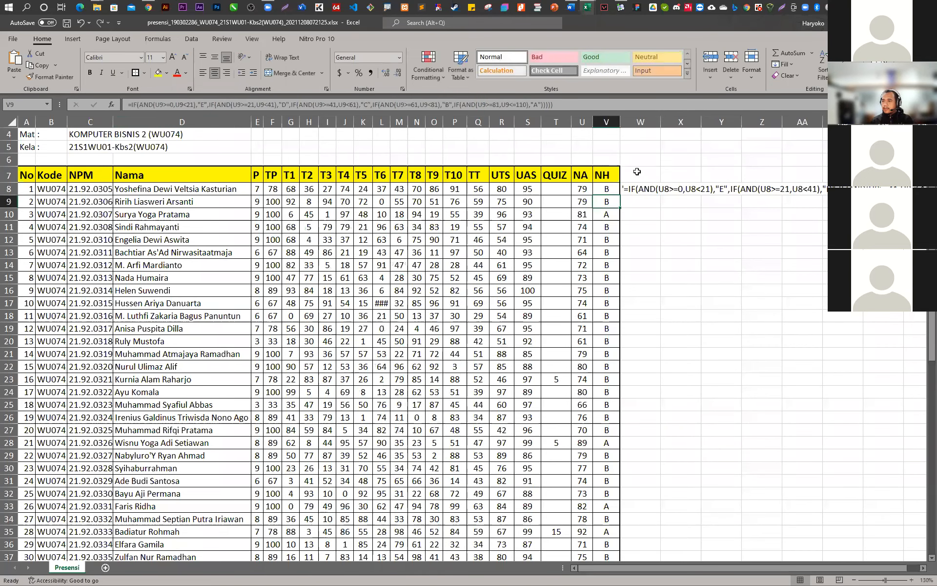
# Extend the formula text from W8 across to AC8, then merge and centre that range, keeping only the first value
pyautogui.click(639, 190)
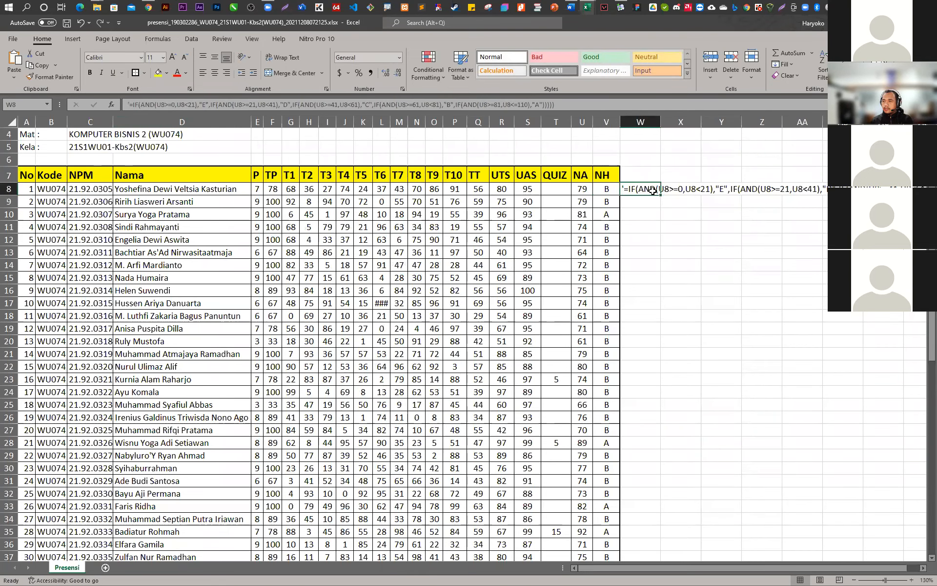
pyautogui.moveTo(661, 196); pyautogui.dragTo(879, 195)
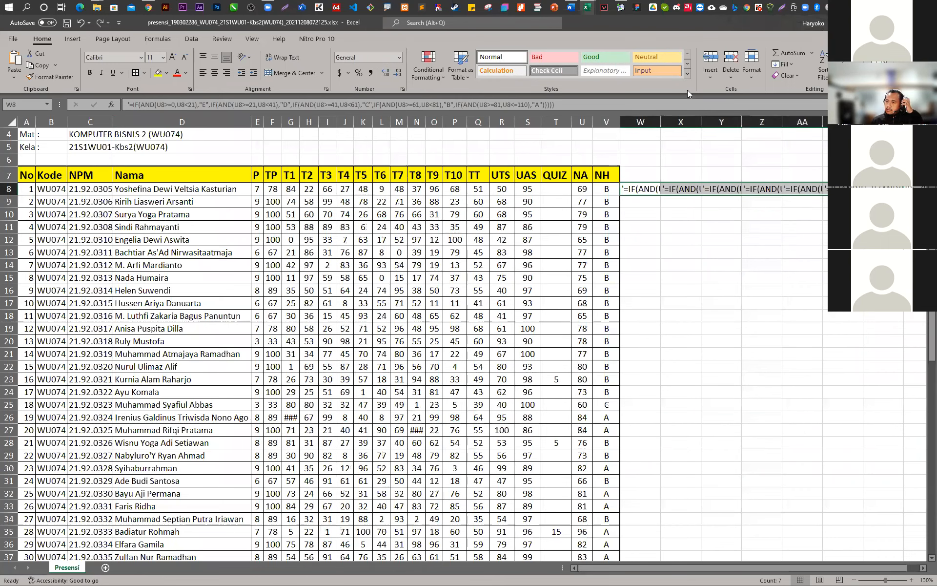
pyautogui.click(288, 71)
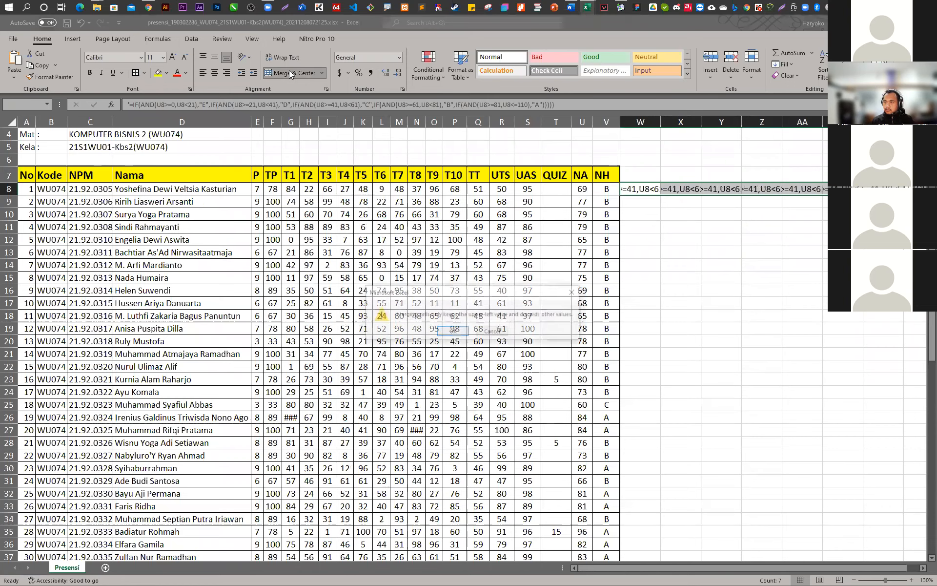
pyautogui.click(453, 332)
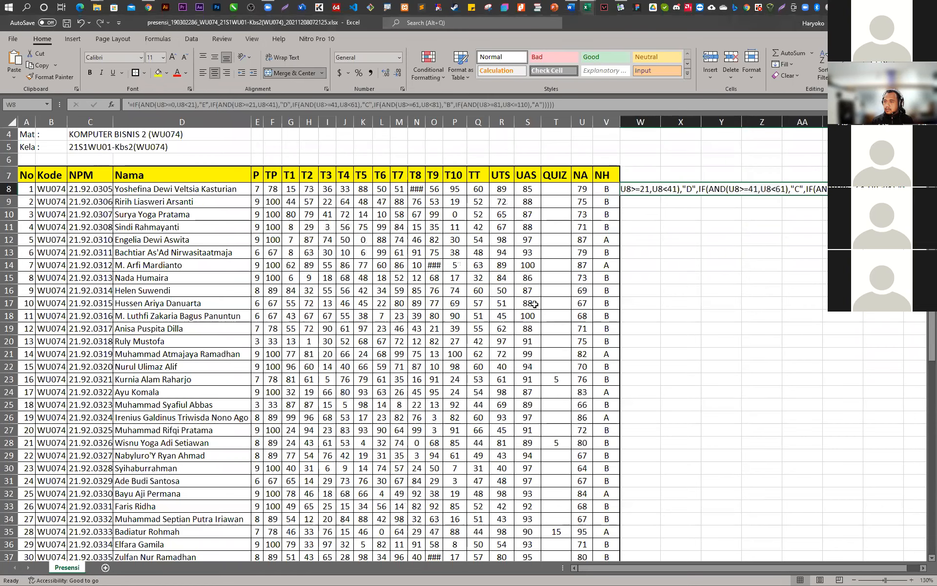
pyautogui.click(321, 74)
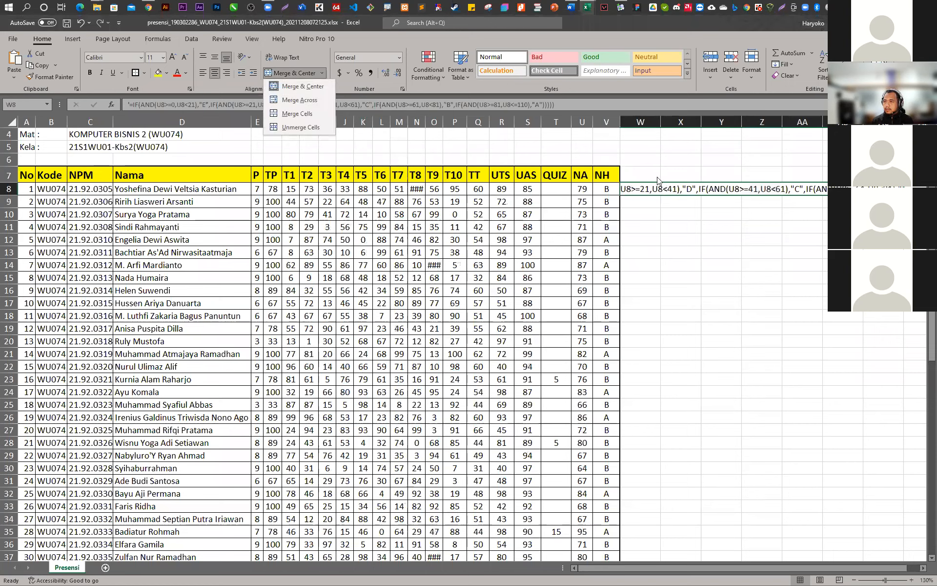
pyautogui.rightClick(636, 191)
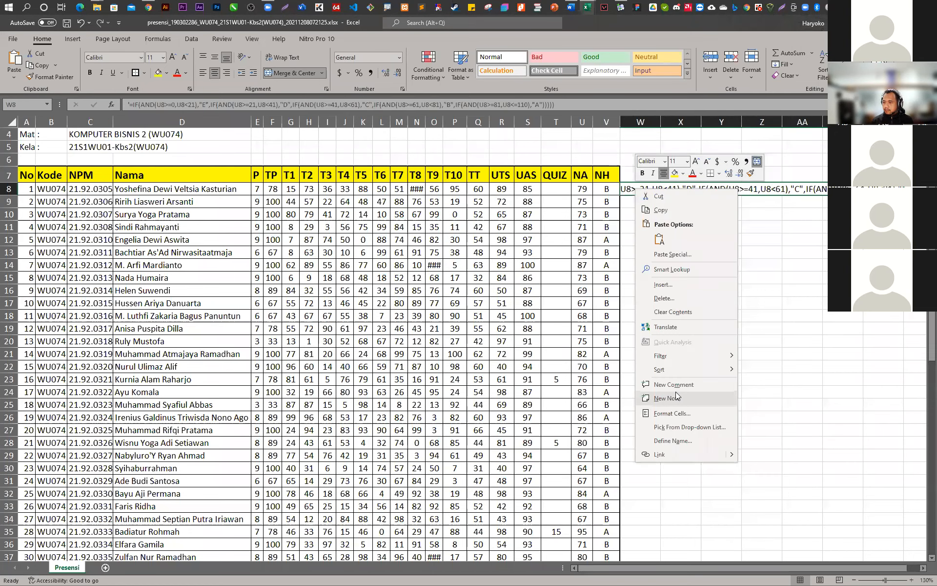
pyautogui.click(680, 415)
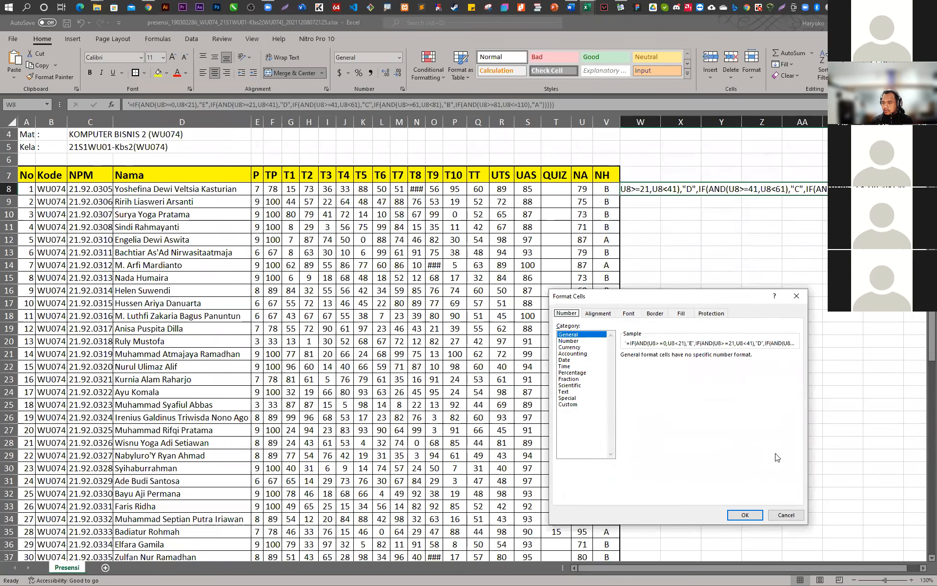
pyautogui.click(786, 516)
# Merge and centre the formula text block over rows 8 to 12, with wrapped text and centred vertical alignment
pyautogui.moveTo(629, 191); pyautogui.dragTo(641, 241)
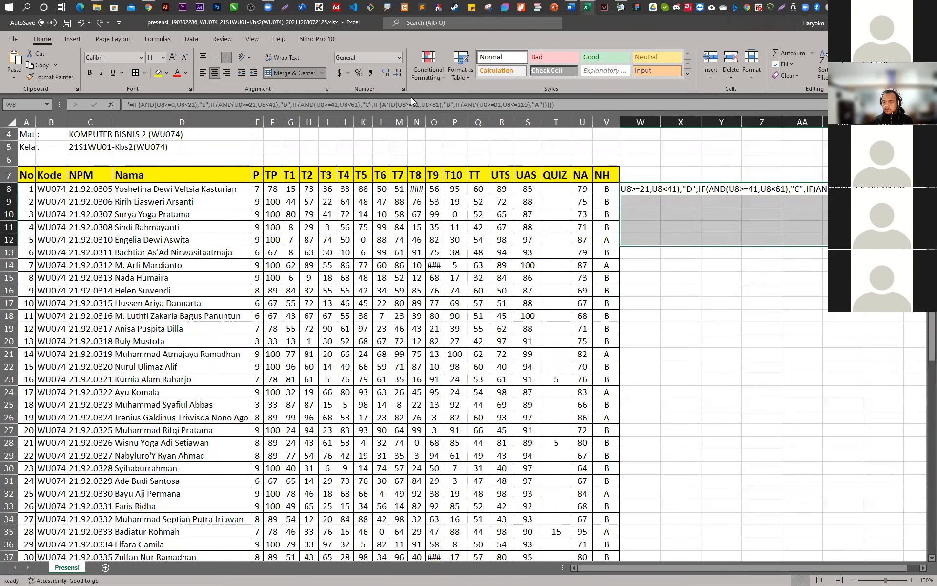
pyautogui.click(292, 73)
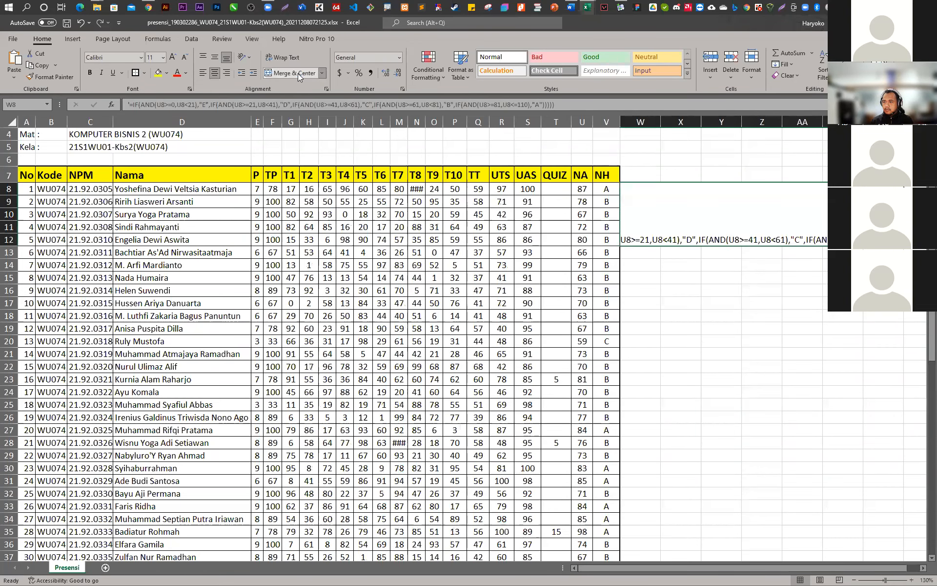
pyautogui.rightClick(670, 194)
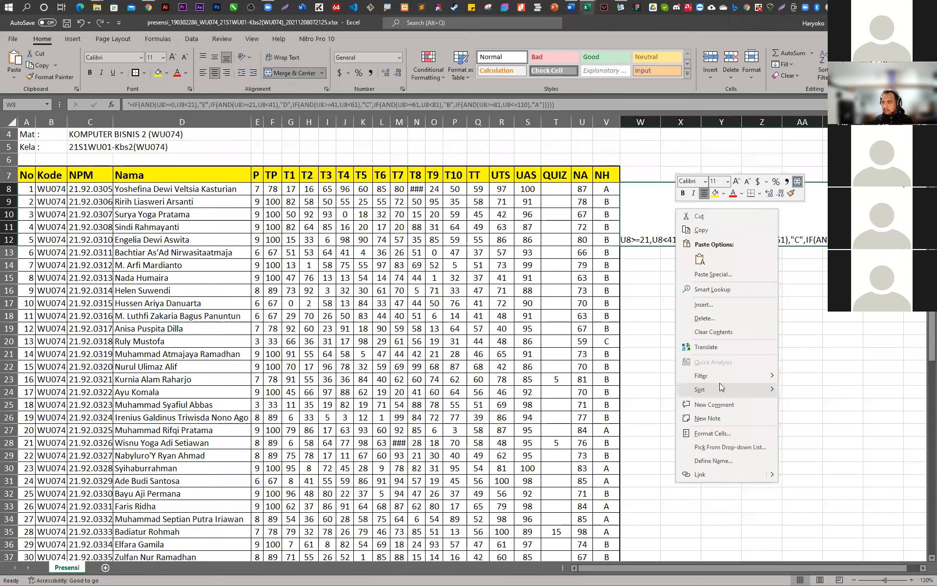
pyautogui.click(712, 433)
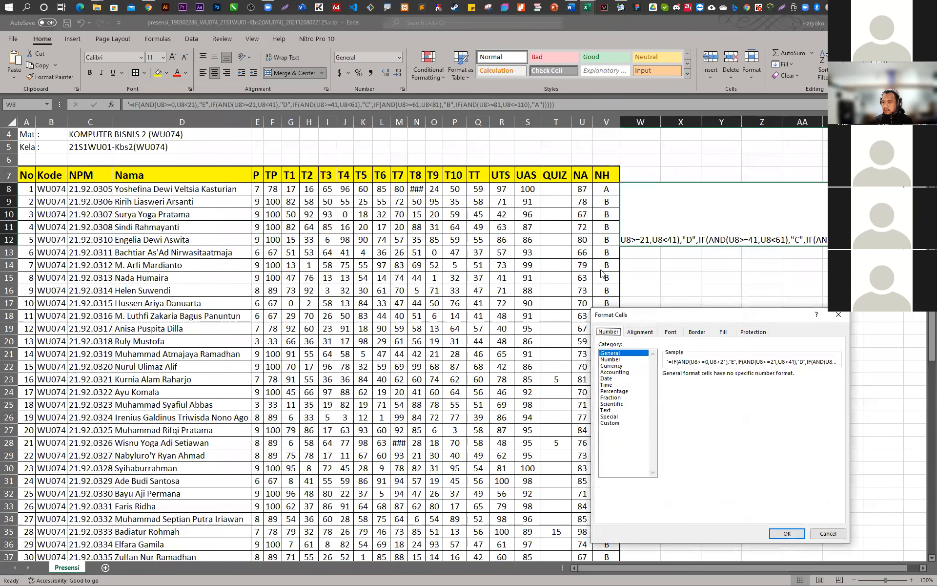
pyautogui.click(630, 334)
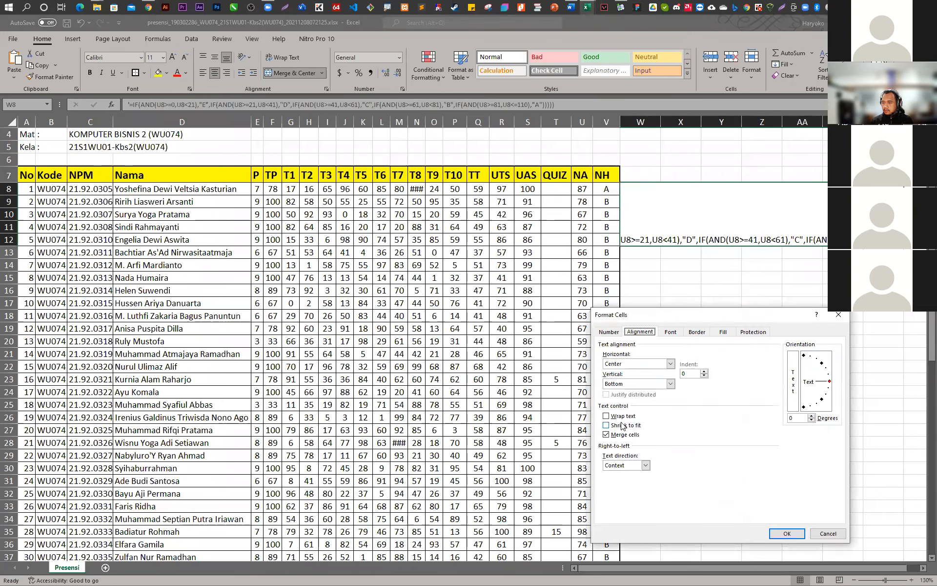
pyautogui.click(670, 384)
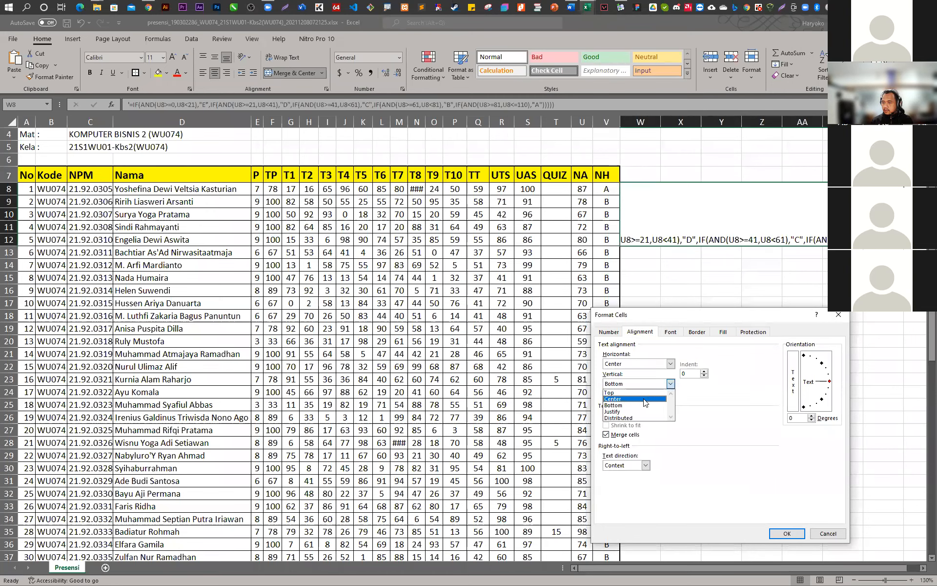
pyautogui.click(644, 403)
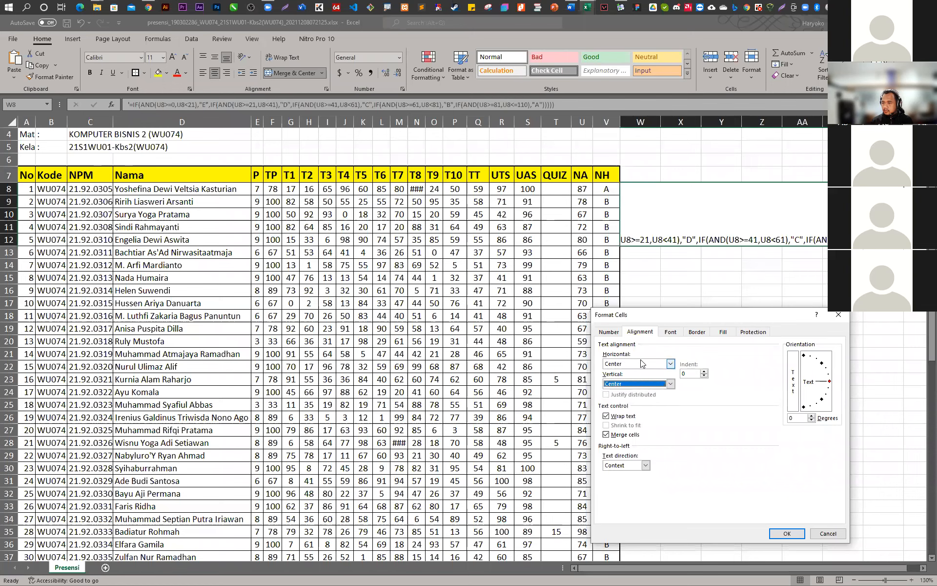
pyautogui.click(787, 532)
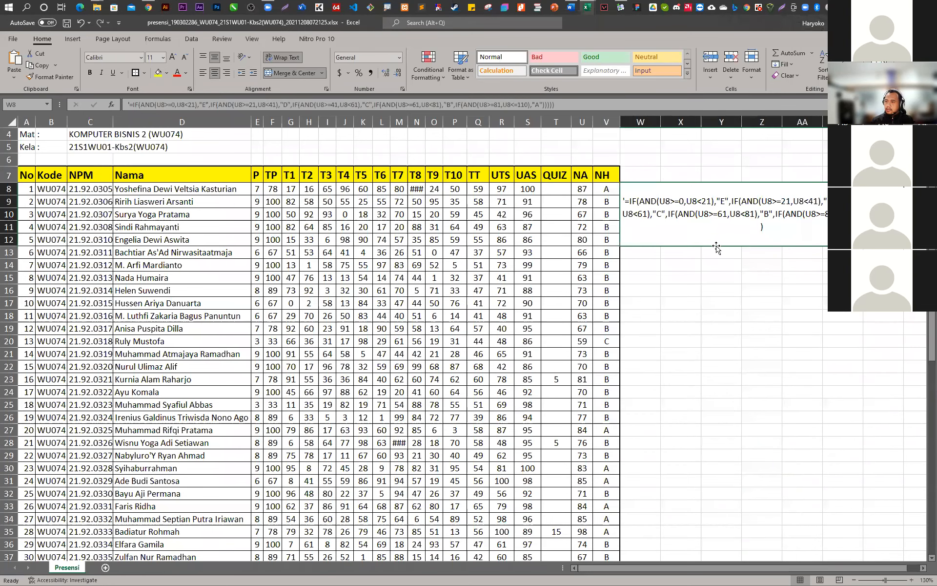
# Enlarge the sheet to 235% to read the written-out grade formula beside the NH column
pyautogui.scroll(3, 699, 299)
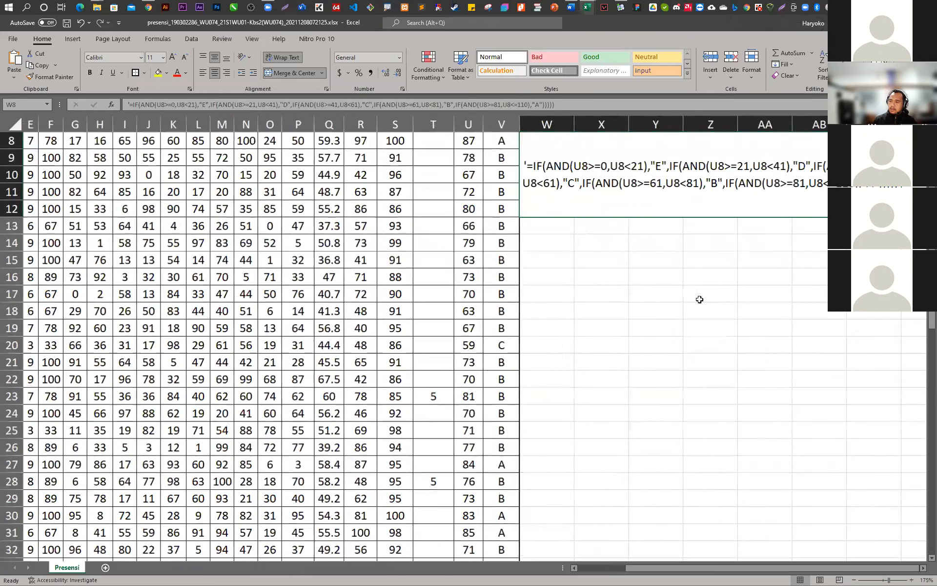
pyautogui.scroll(3, 667, 410)
pyautogui.scroll(2, 649, 364)
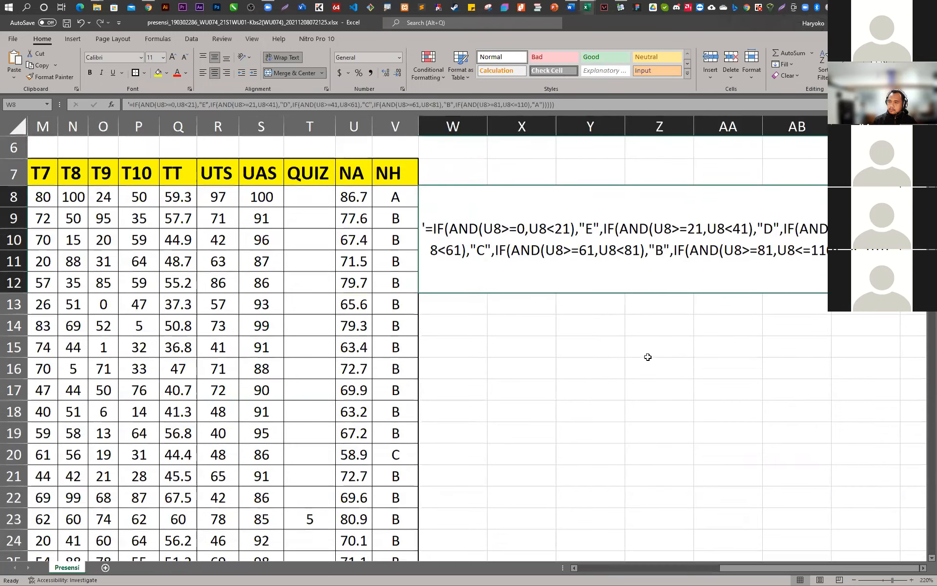
pyautogui.scroll(1, 625, 355)
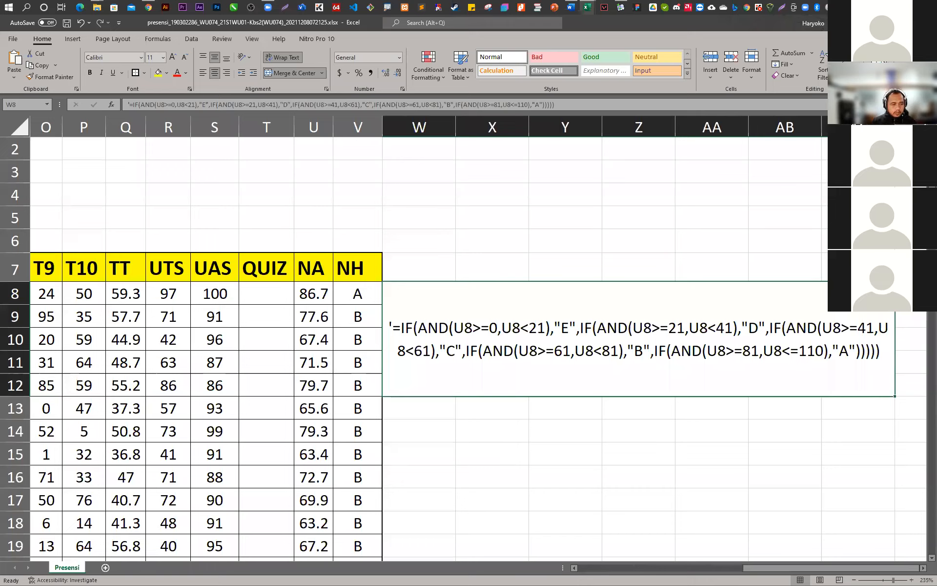
# Switch to Chrome, open waskita.amikom.ac.id and log in with the AMIKOM e-mail Google account
pyautogui.hotkey('alt', 'Tab')
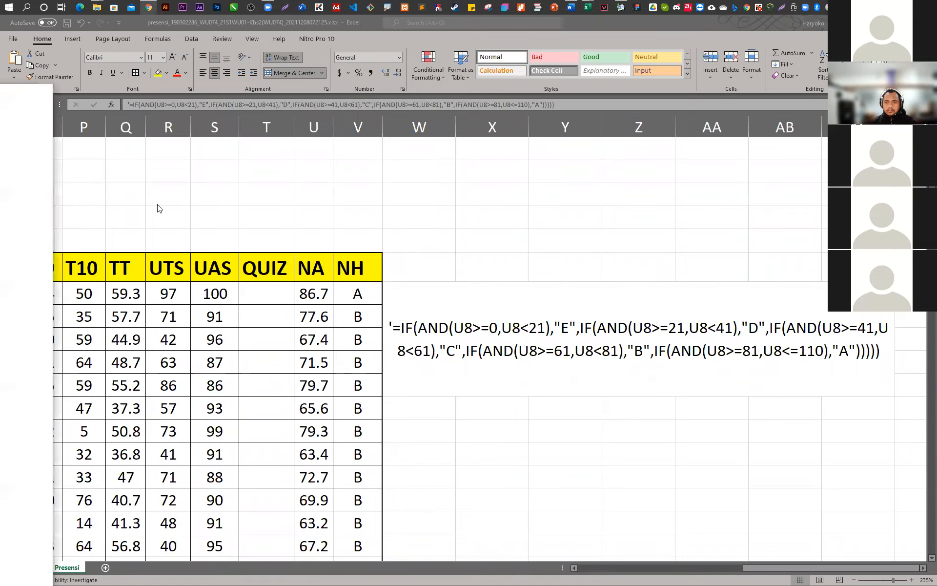
pyautogui.write('wa')
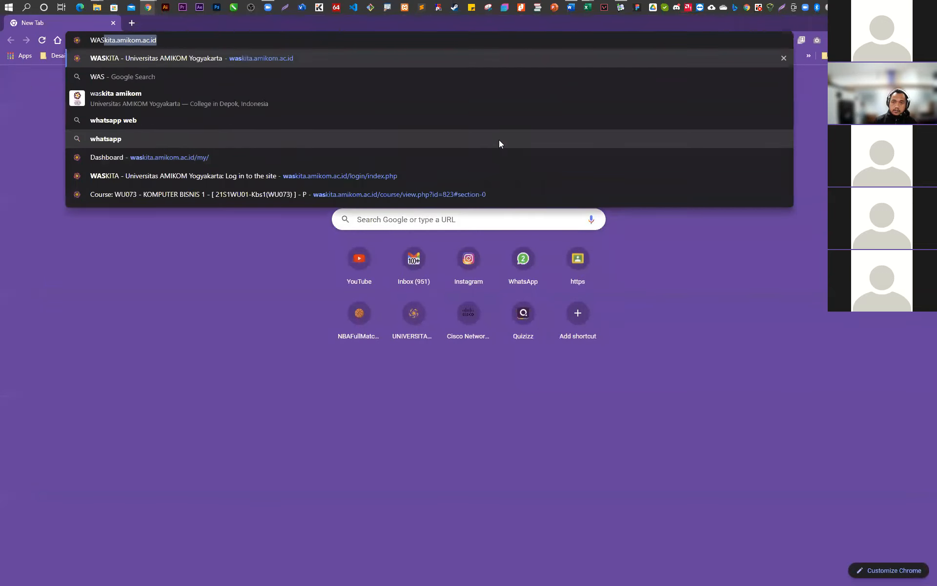
pyautogui.press('Return')
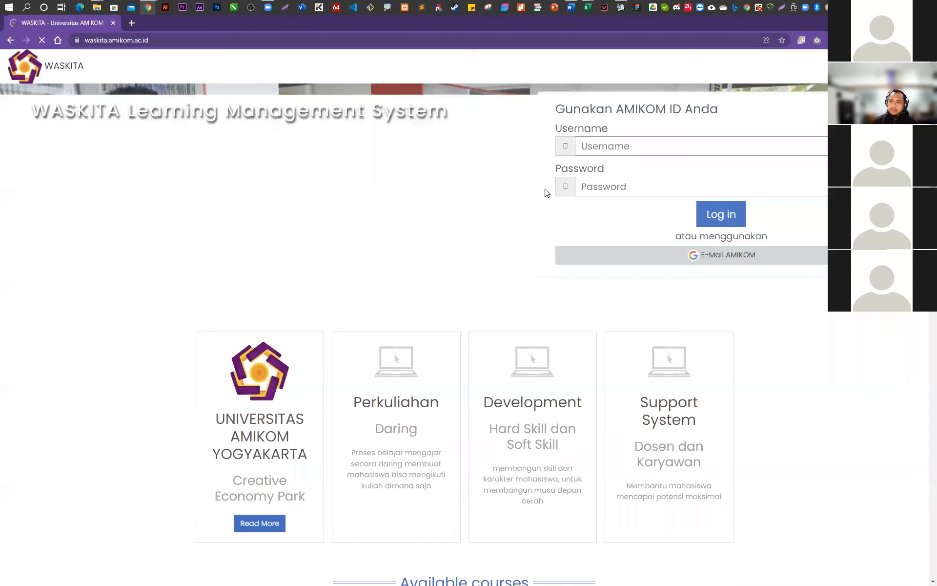
pyautogui.click(718, 261)
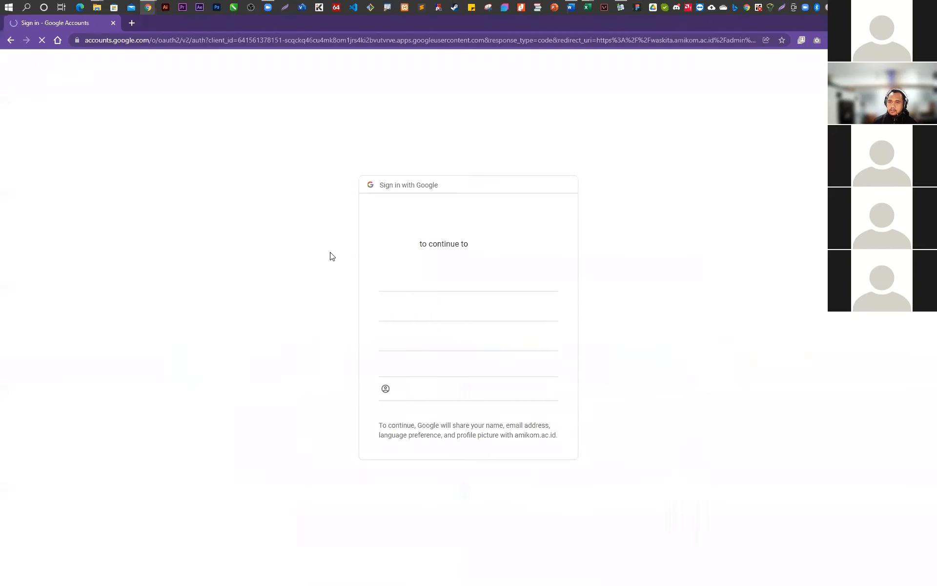
pyautogui.click(437, 273)
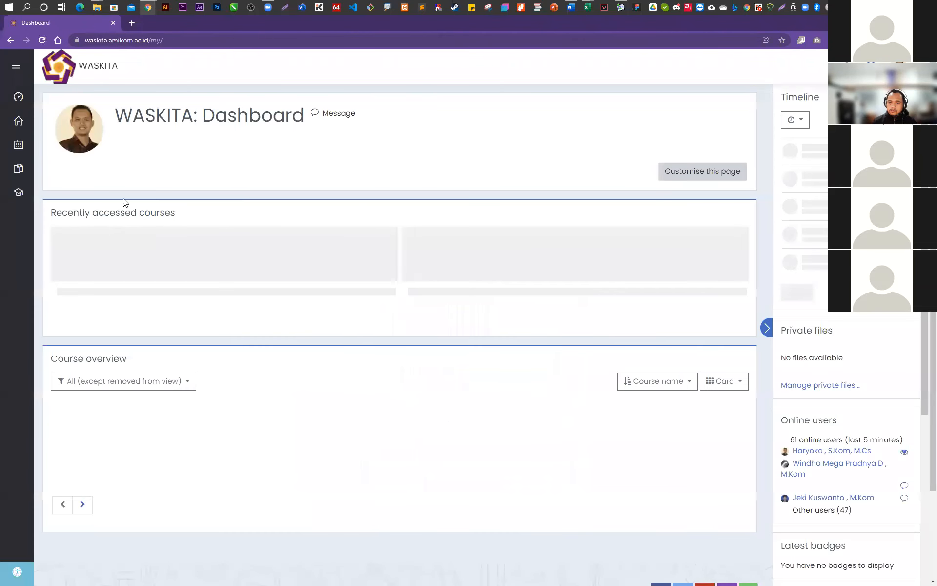
# Open the WU074 - 21S1WU01-Kbs2(WU074) - P course and turn on editing for its page
pyautogui.moveTo(19, 192)
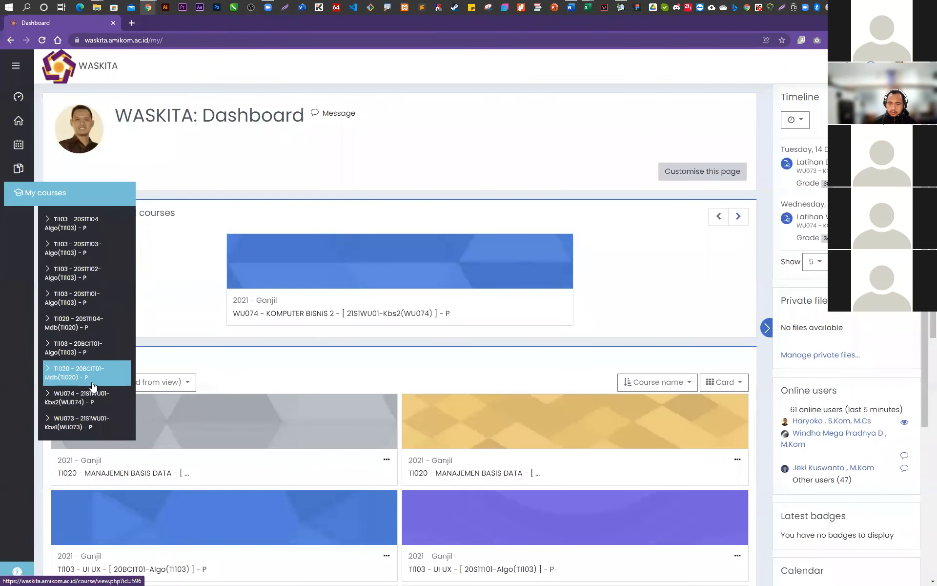
pyautogui.click(91, 405)
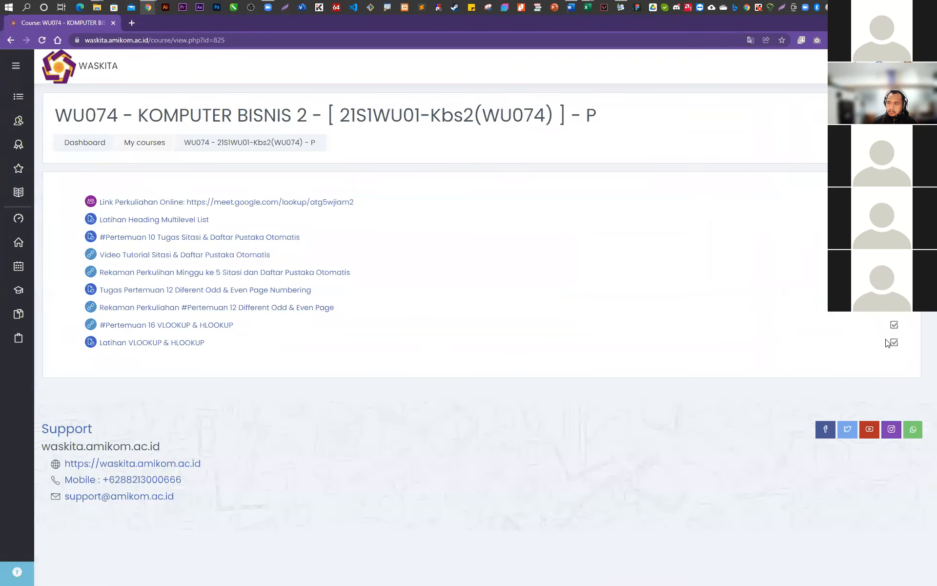
pyautogui.click(871, 146)
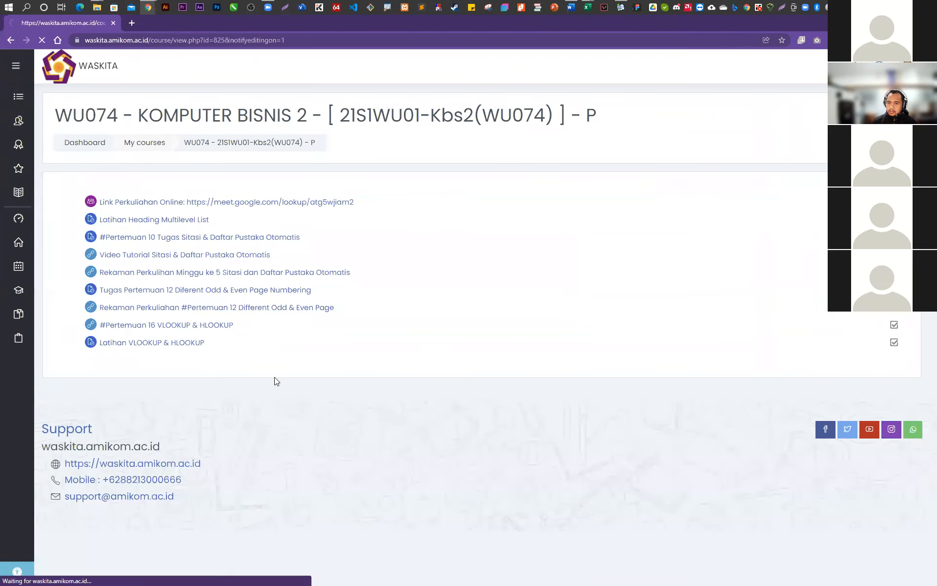
# Add a new Assignment activity to the course and enter "Latihan M" as the beginning of its assignment name
pyautogui.click(796, 379)
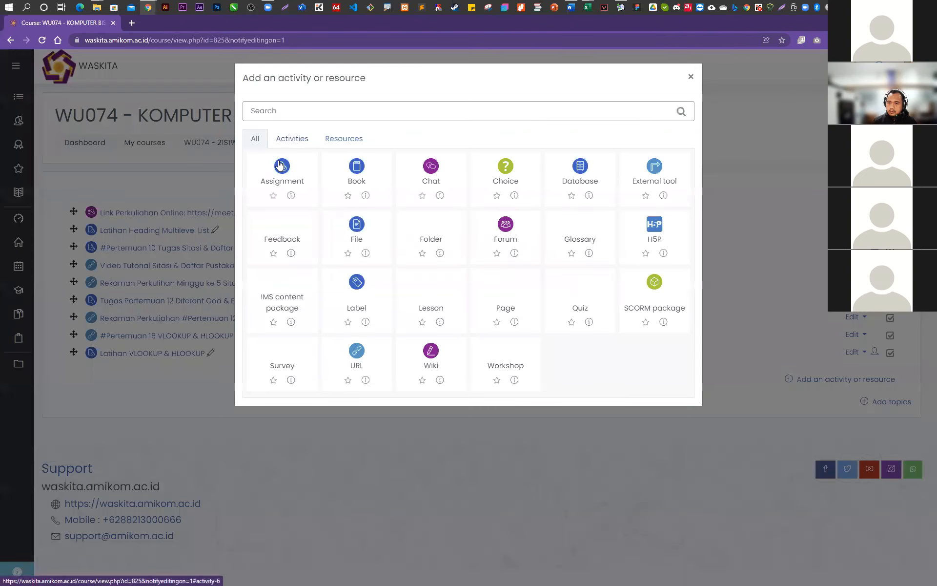
pyautogui.click(285, 177)
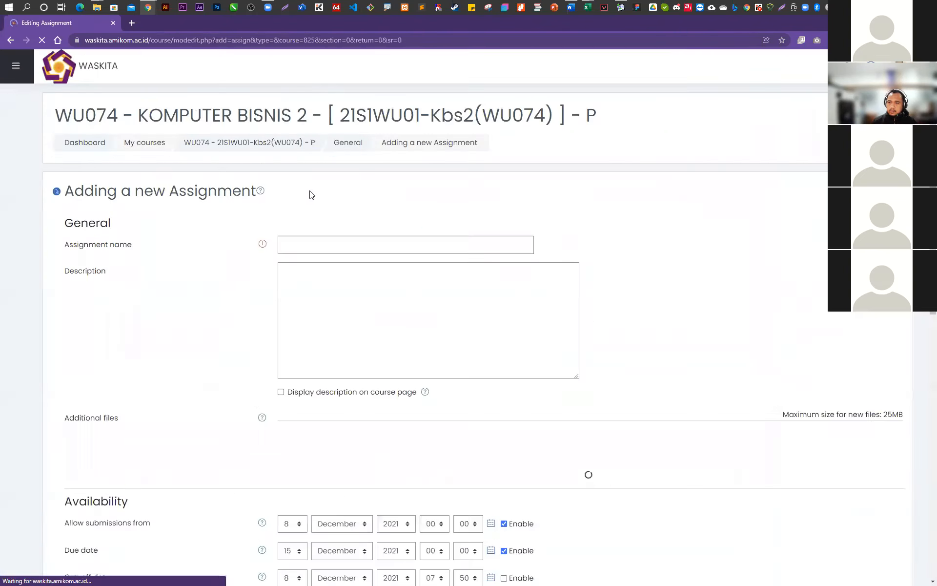
pyautogui.click(333, 244)
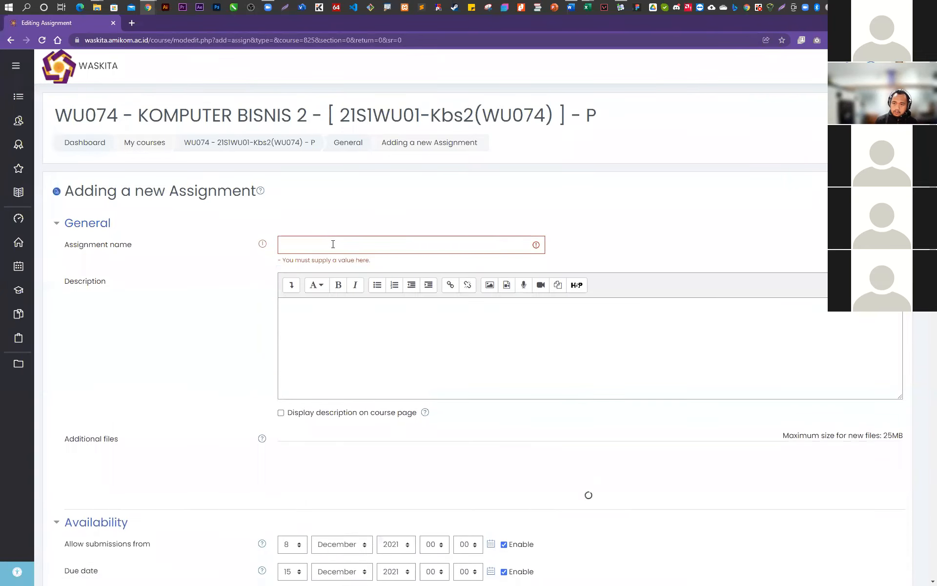
pyautogui.click(333, 244)
pyautogui.write('Lotihan M')
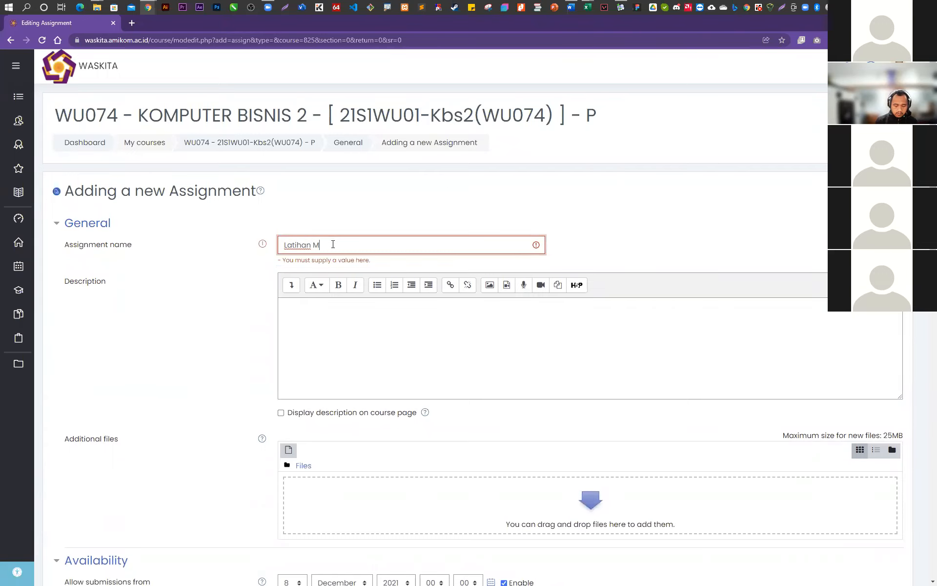